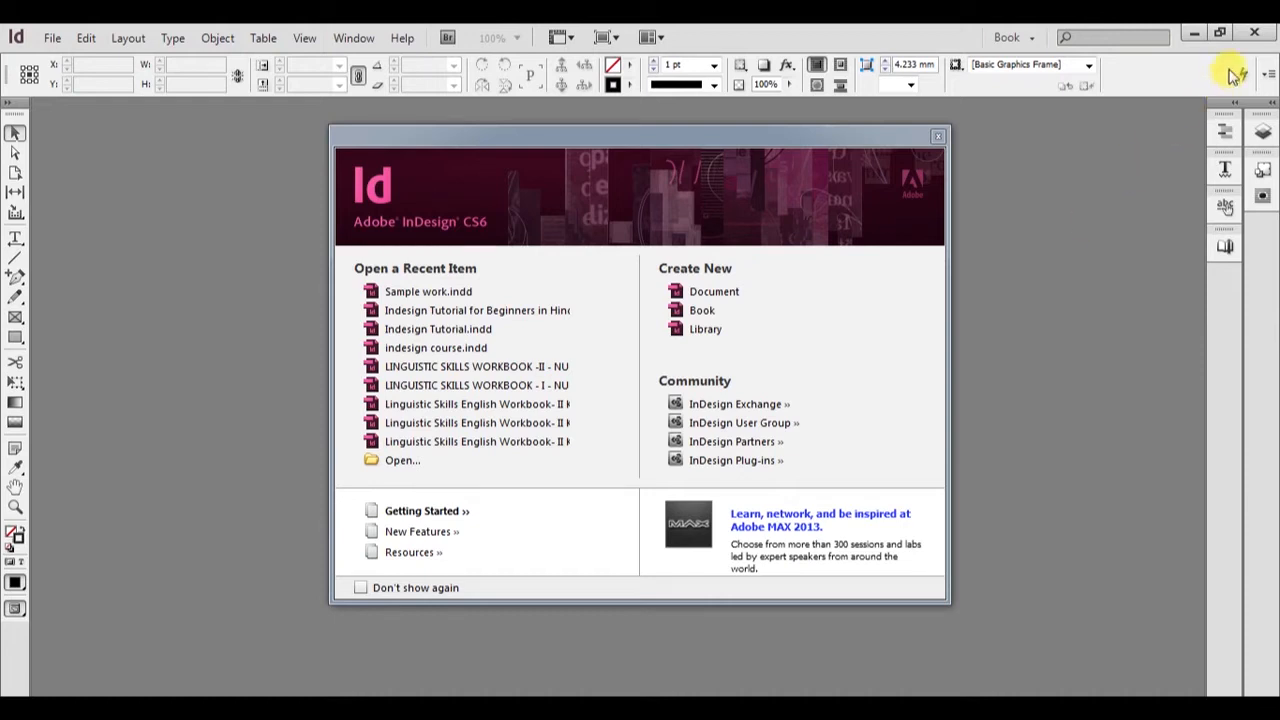
Open the recent document indesign course.indd.
{"action": "left_click", "coordinate": [1219, 32]}
{"action": "left_click", "coordinate": [1207, 42]}
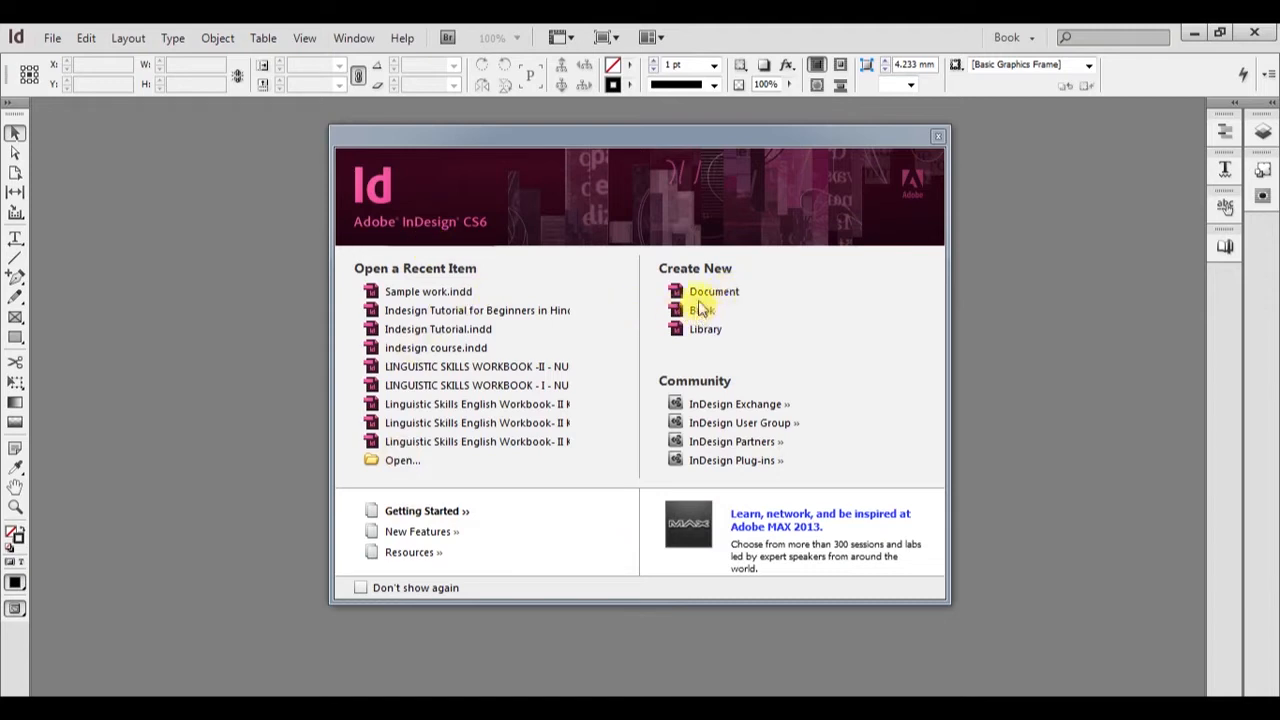
{"action": "left_click", "coordinate": [435, 347]}
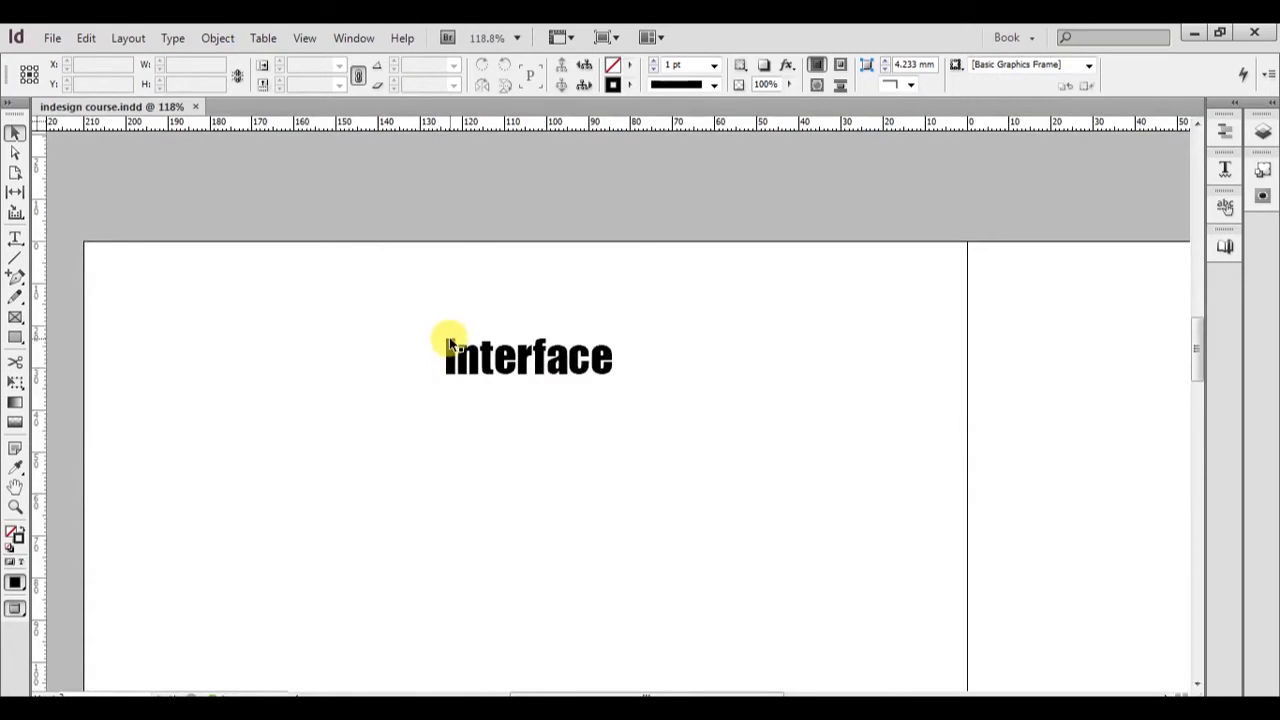
Examine the numbered course topic list on the first page, highlighting the entries from Interface to Some Sort Cut Keys.
{"action": "scroll", "coordinate": [449, 337], "scroll_direction": "up", "scroll_amount": 8}
{"action": "key", "text": "space"}
{"action": "left_click_drag", "start_coordinate": [766, 256], "coordinate": [212, 492]}
{"action": "left_click_drag", "start_coordinate": [702, 316], "coordinate": [403, 506]}
{"action": "left_click_drag", "start_coordinate": [448, 390], "coordinate": [517, 577]}
{"action": "left_click_drag", "start_coordinate": [533, 400], "coordinate": [596, 494]}
{"action": "key", "text": "z"}
{"action": "left_click_drag", "start_coordinate": [286, 309], "coordinate": [966, 580]}
{"action": "left_click", "coordinate": [15, 238]}
{"action": "left_click_drag", "start_coordinate": [154, 266], "coordinate": [392, 373]}
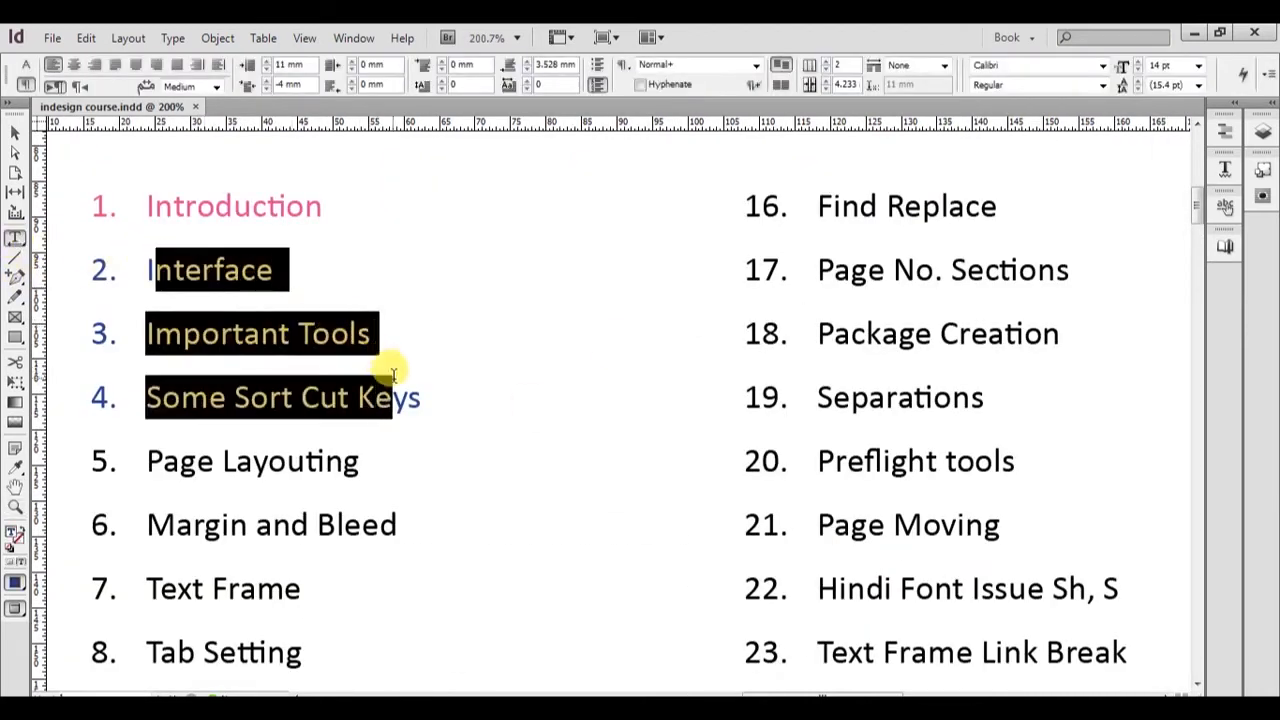
{"action": "left_click", "coordinate": [14, 130]}
Return to the page headed Interface and examine its upper part at close range.
{"action": "key", "text": "ctrl+minus"}
{"action": "key", "text": "ctrl+0"}
{"action": "left_click_drag", "start_coordinate": [295, 270], "coordinate": [299, 132]}
{"action": "left_click_drag", "start_coordinate": [329, 392], "coordinate": [333, 145]}
{"action": "left_click_drag", "start_coordinate": [326, 449], "coordinate": [516, 281]}
{"action": "left_click_drag", "start_coordinate": [361, 313], "coordinate": [350, 354]}
{"action": "key", "text": "z"}
{"action": "left_click_drag", "start_coordinate": [187, 271], "coordinate": [690, 462]}
{"action": "left_click", "coordinate": [14, 130]}
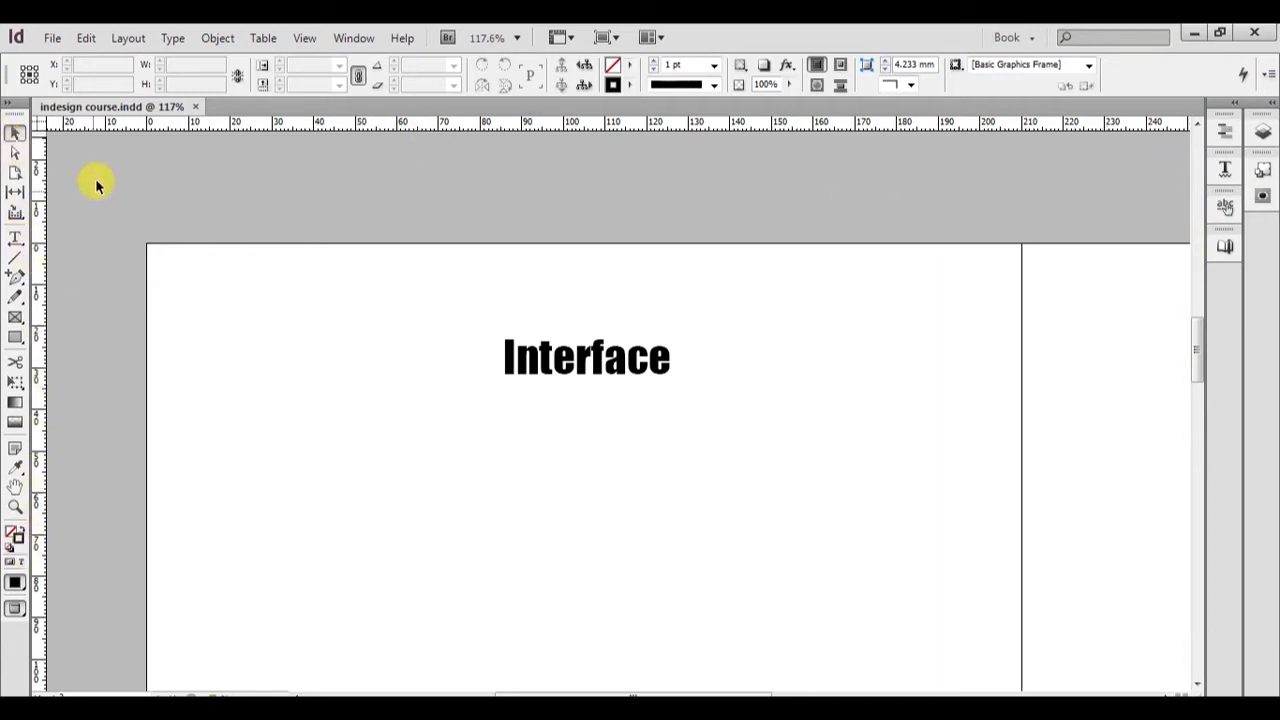
{"action": "left_click", "coordinate": [89, 38]}
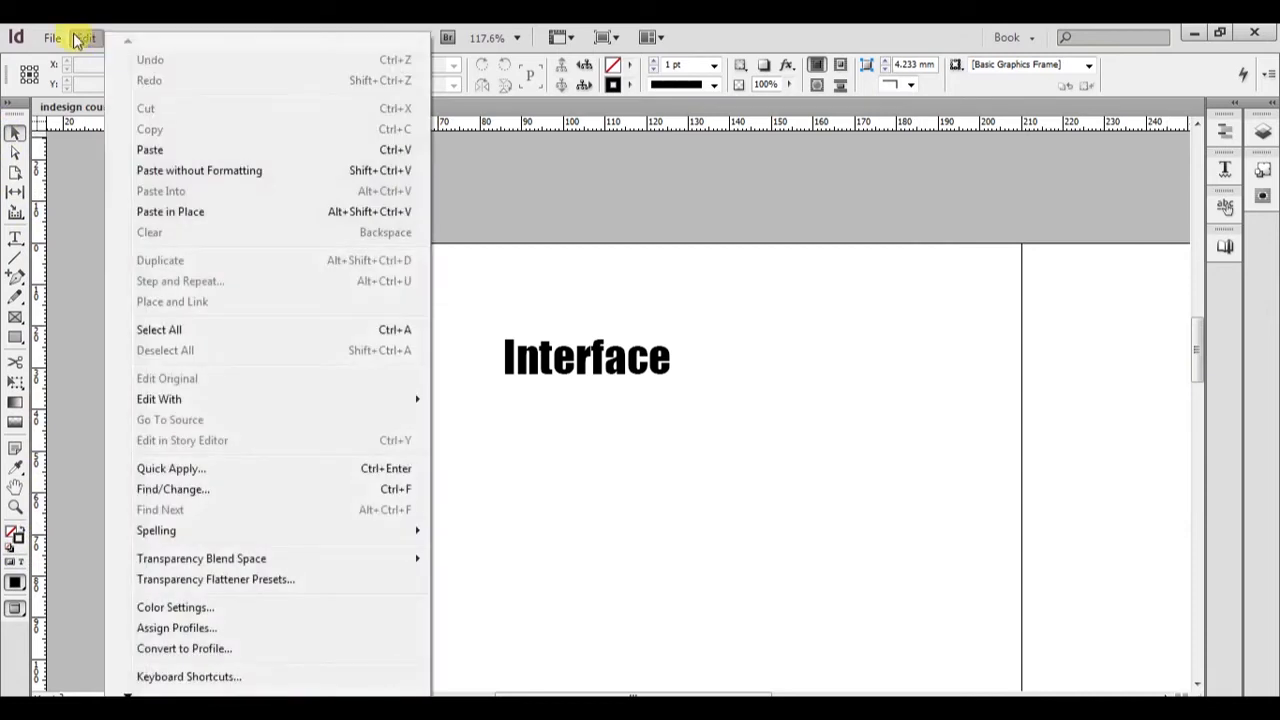
{"action": "mouse_move", "coordinate": [52, 38]}
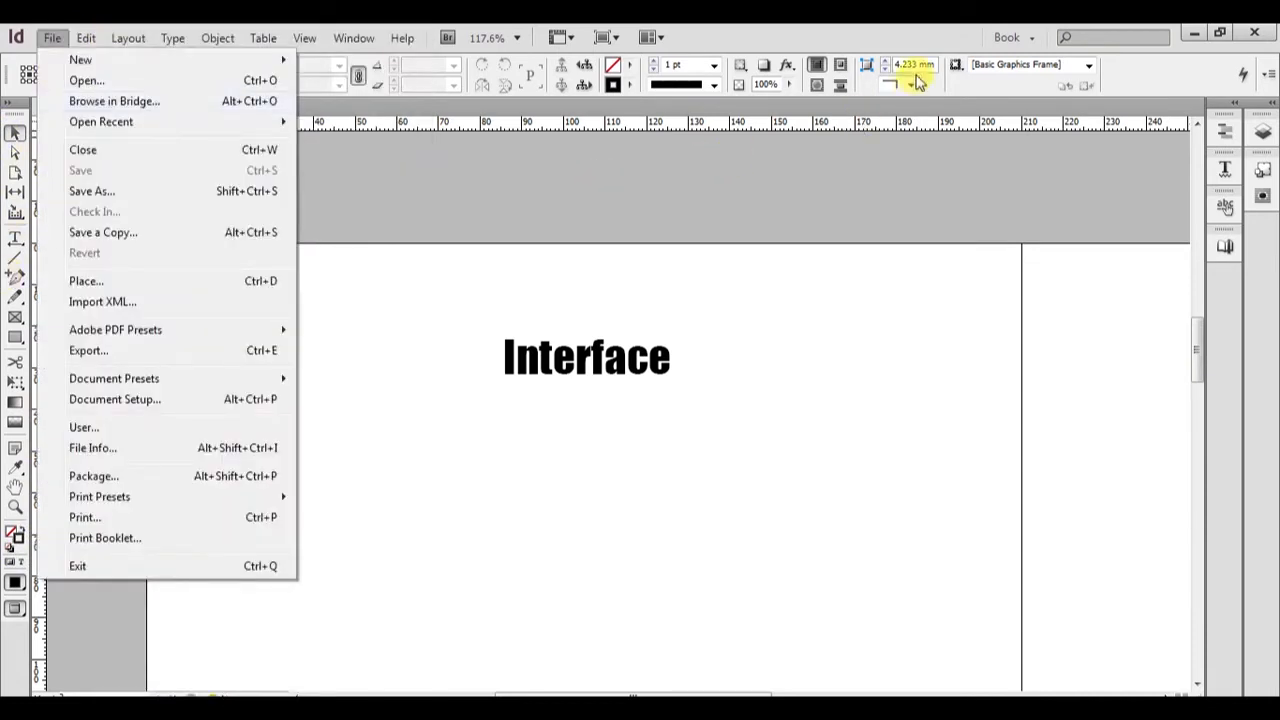
{"action": "left_click", "coordinate": [988, 84]}
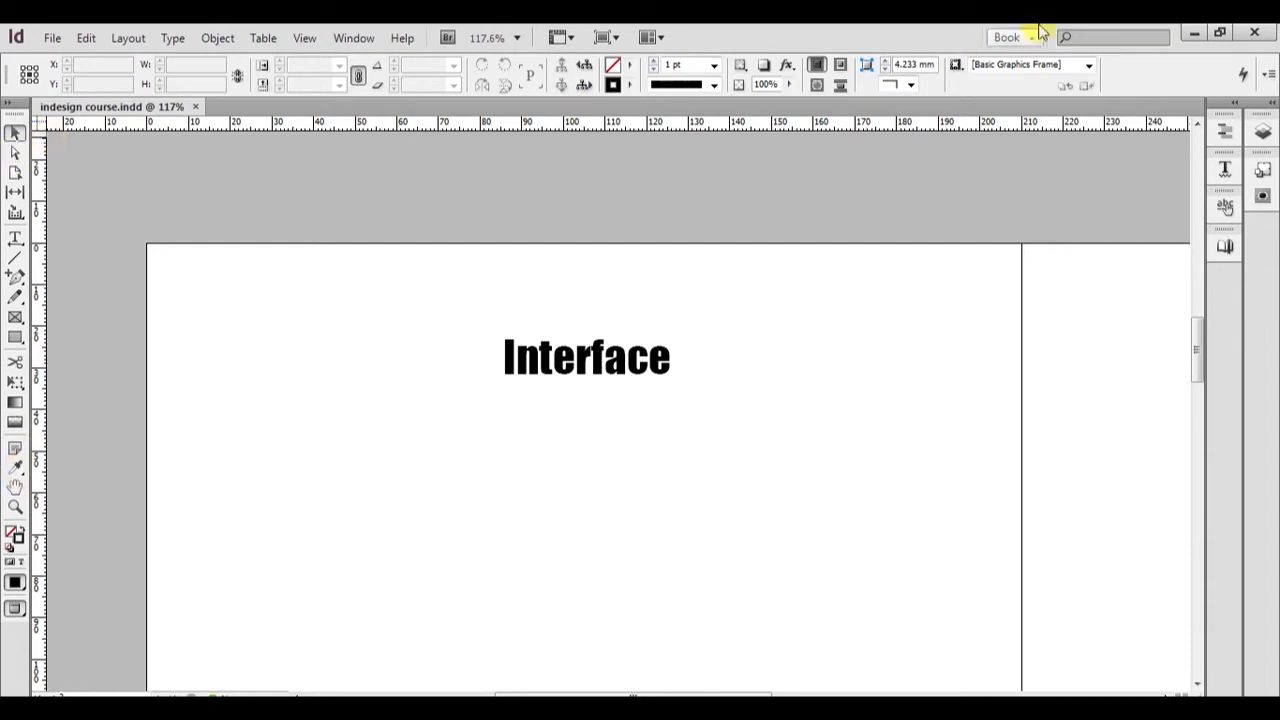
{"action": "left_click", "coordinate": [1218, 33]}
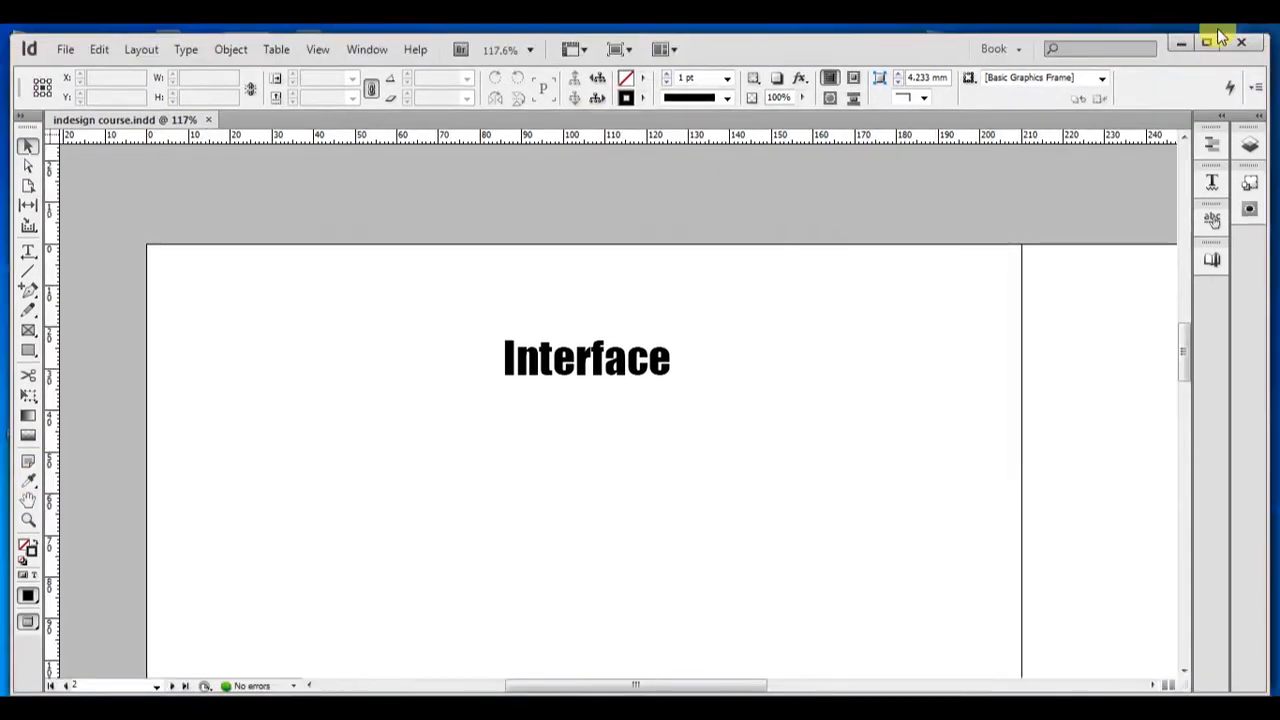
{"action": "left_click", "coordinate": [1209, 41]}
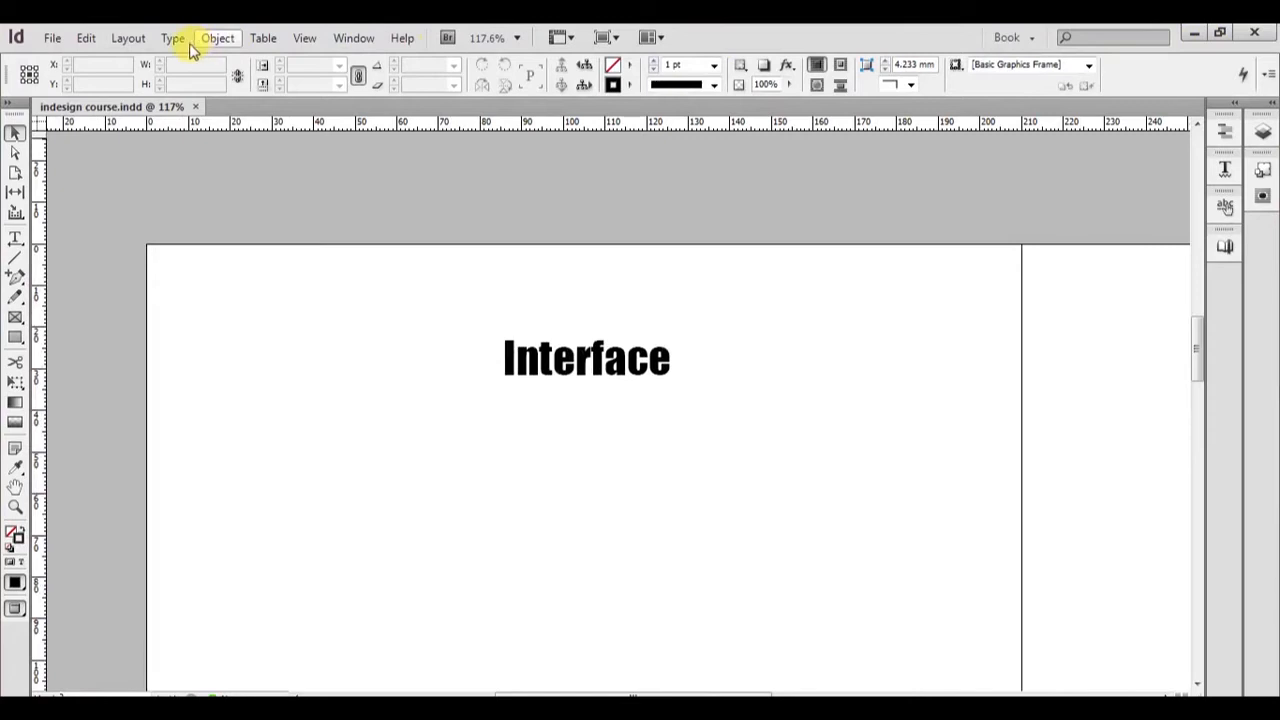
Set the Type tool's default paragraph alignment to left.
{"action": "left_click", "coordinate": [15, 239]}
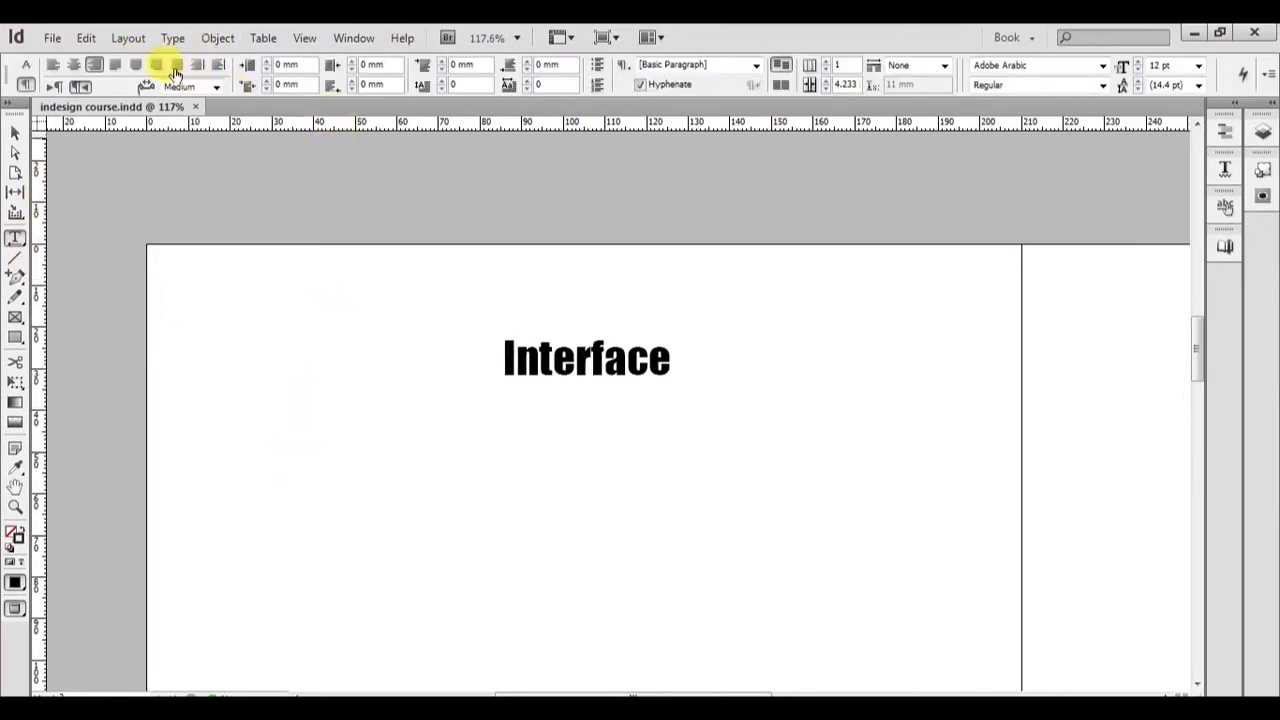
{"action": "left_click", "coordinate": [52, 66]}
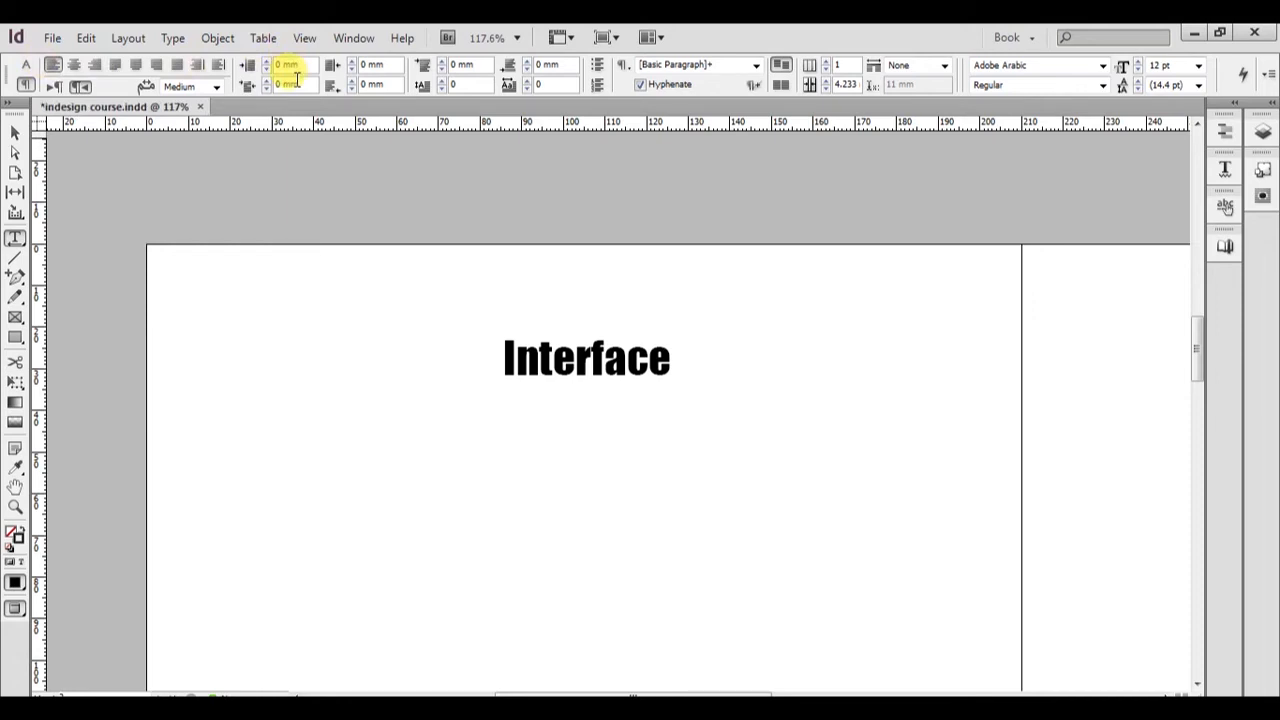
Review the Rectangle tool's available stroke weights, stroke types and corner shapes.
{"action": "left_click", "coordinate": [17, 339]}
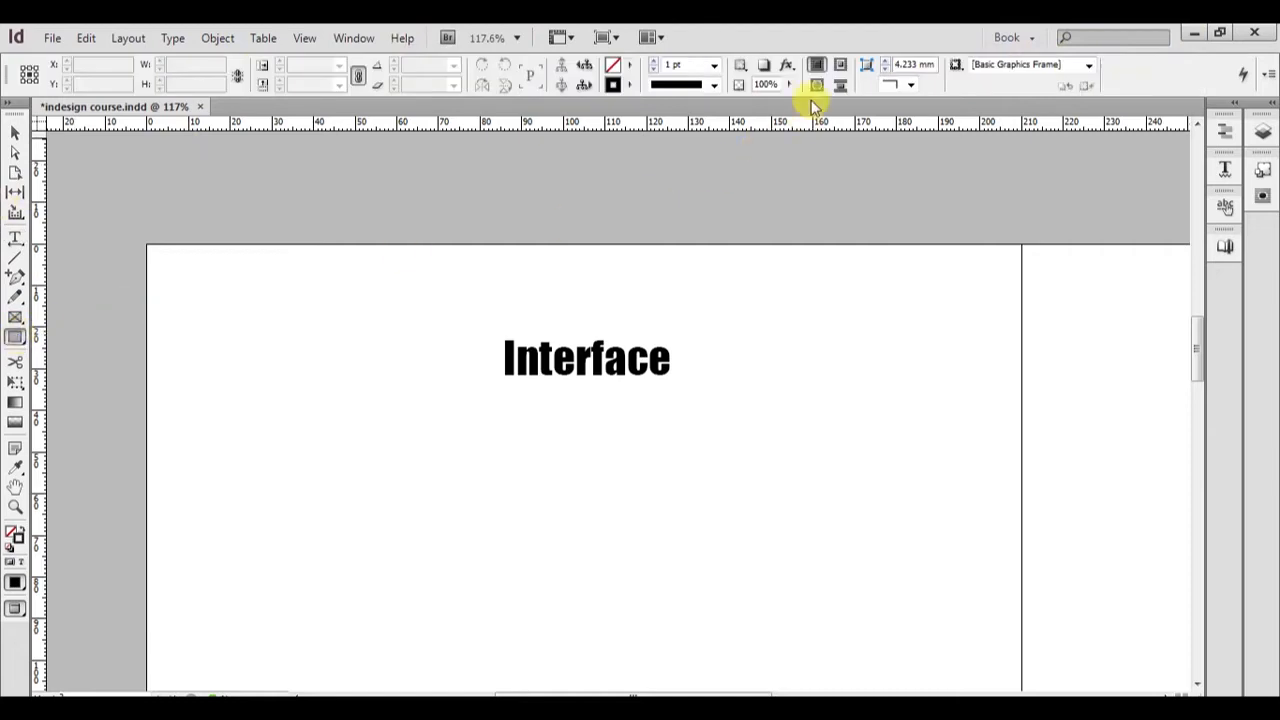
{"action": "left_click", "coordinate": [714, 66]}
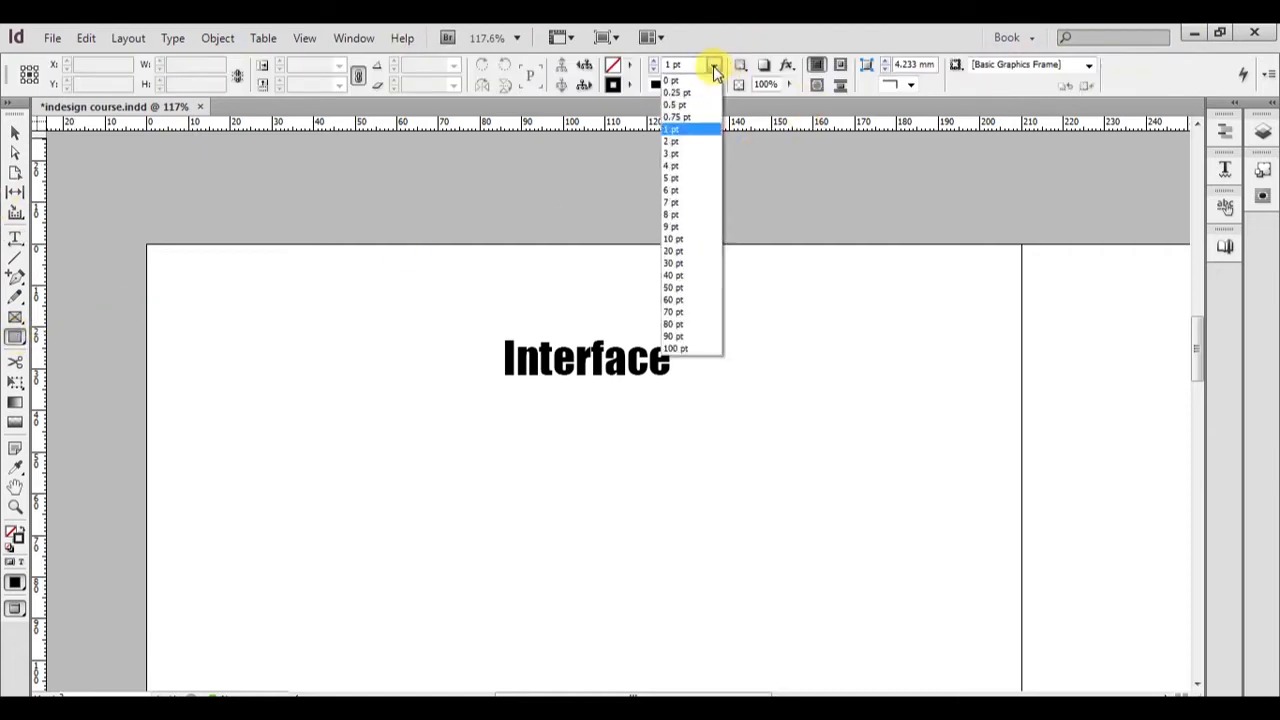
{"action": "left_click", "coordinate": [714, 68]}
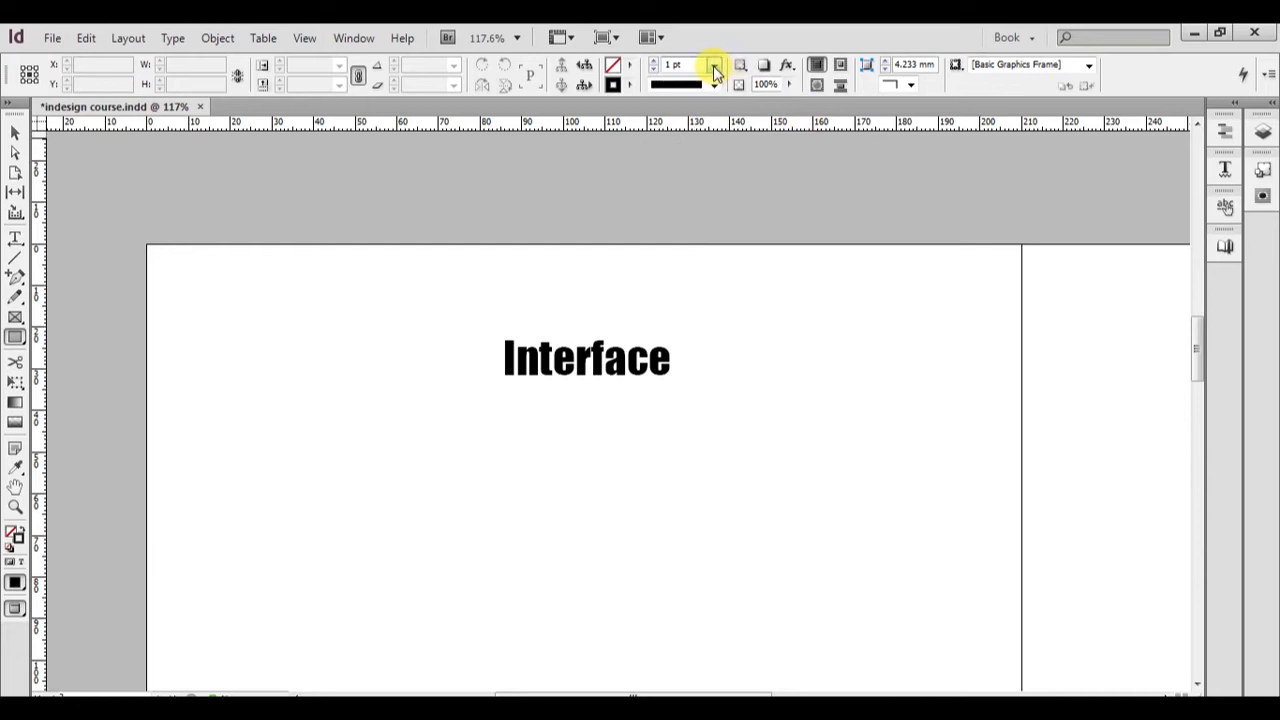
{"action": "left_click", "coordinate": [714, 85]}
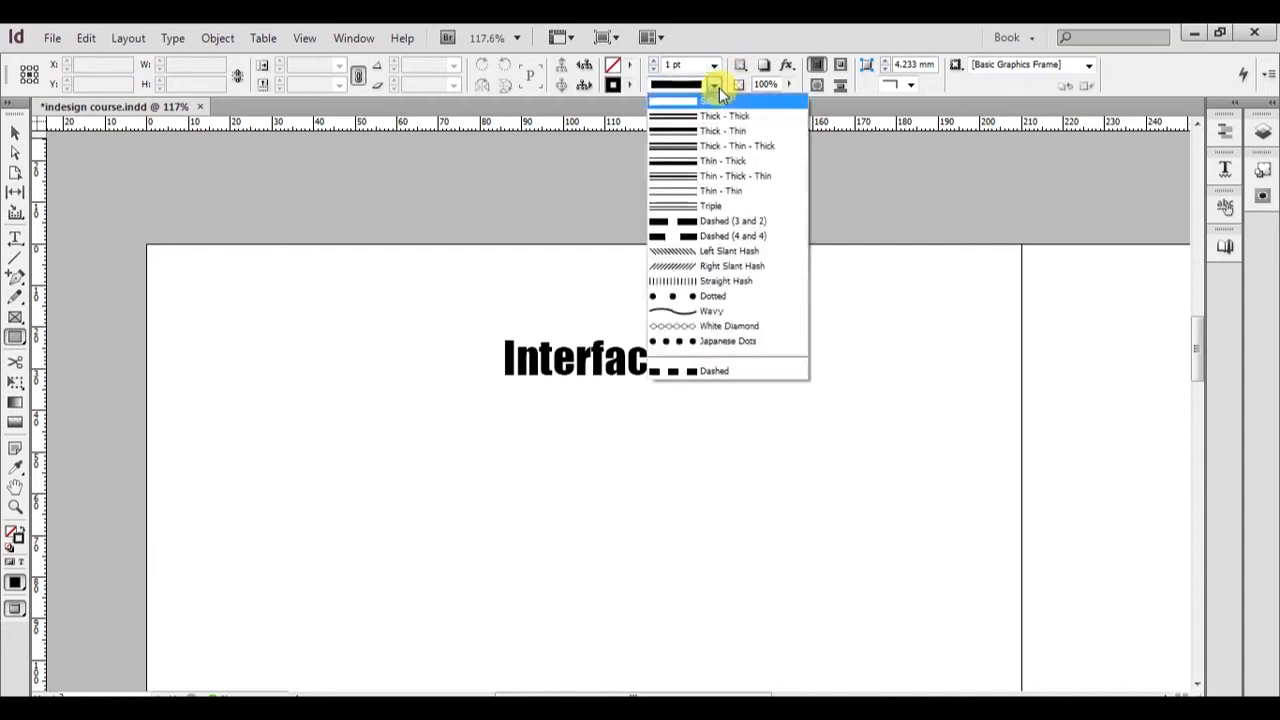
{"action": "left_click", "coordinate": [714, 85]}
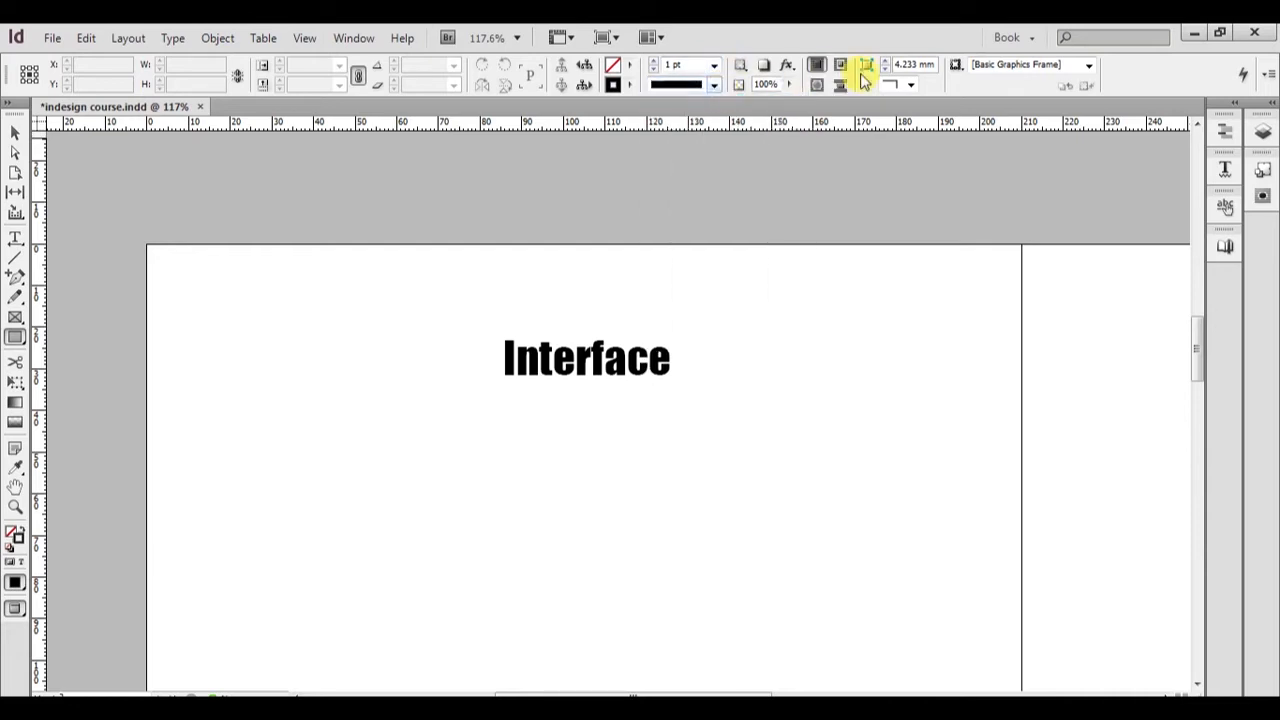
{"action": "left_click", "coordinate": [912, 85]}
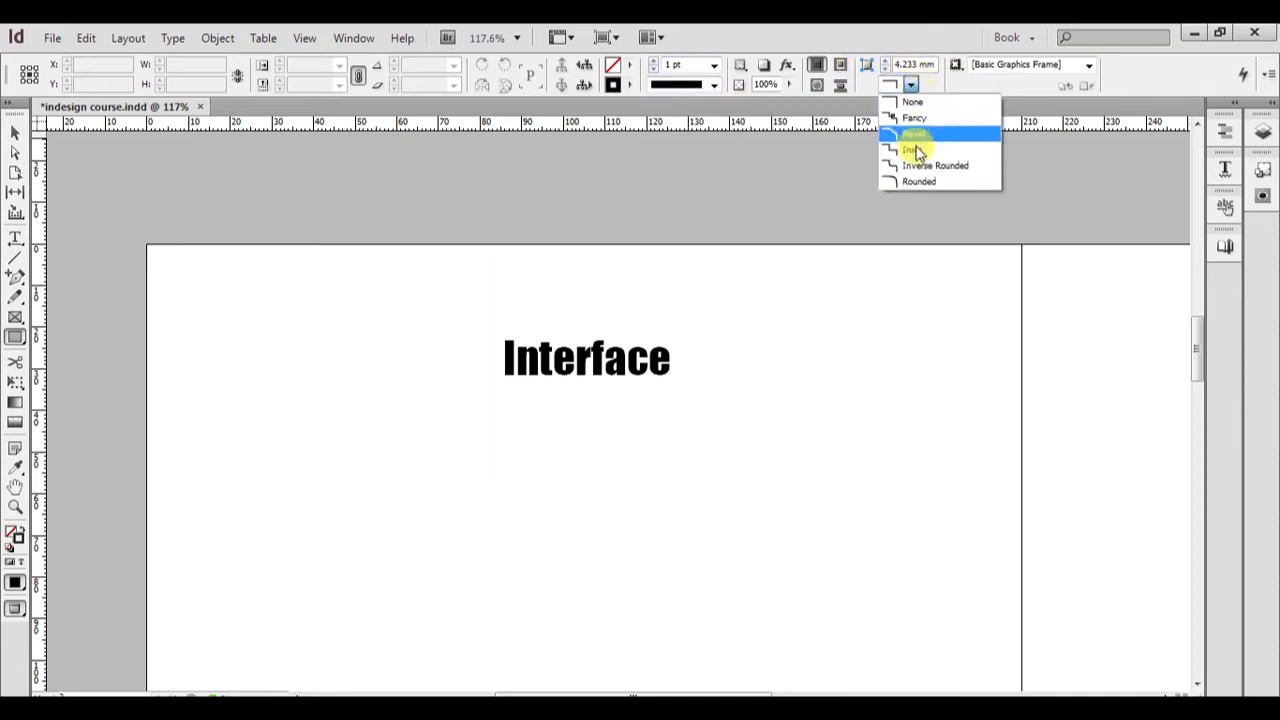
{"action": "left_click", "coordinate": [1012, 87]}
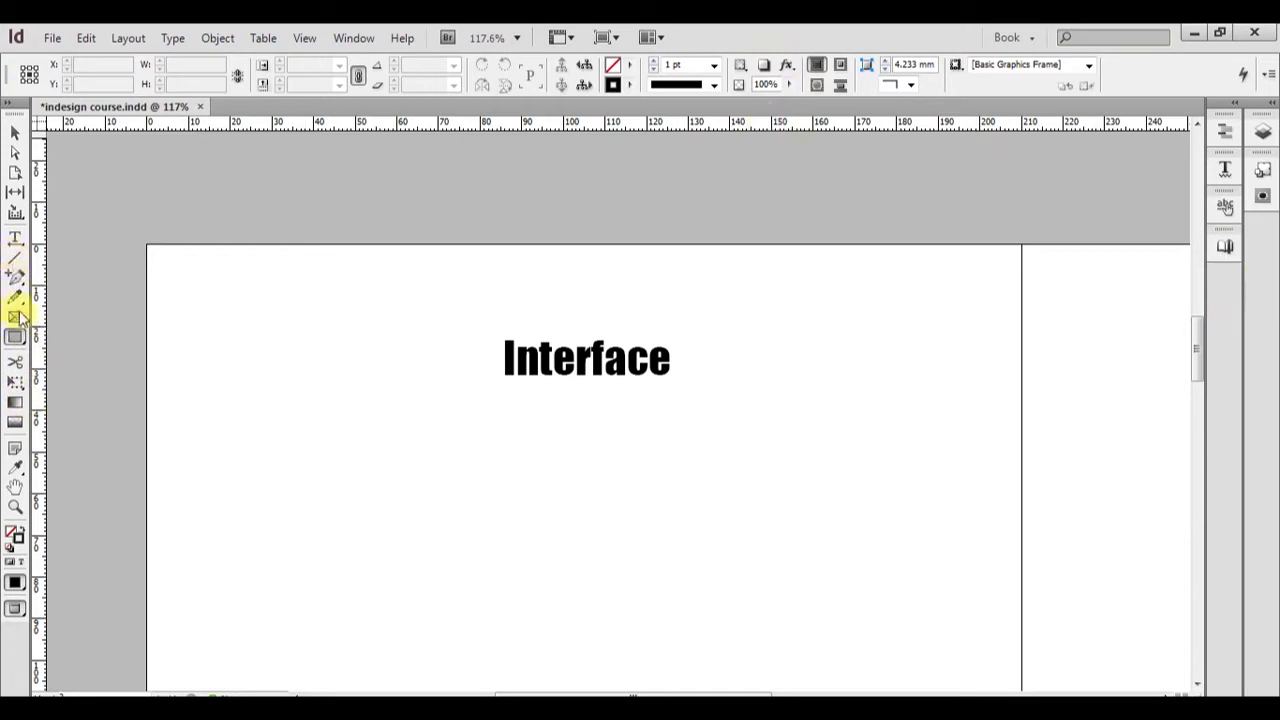
Draw two overlapping rectangles below the Interface heading, about 59 by 25 mm and about 59 by 21 mm.
{"action": "left_click_drag", "start_coordinate": [381, 486], "coordinate": [627, 590]}
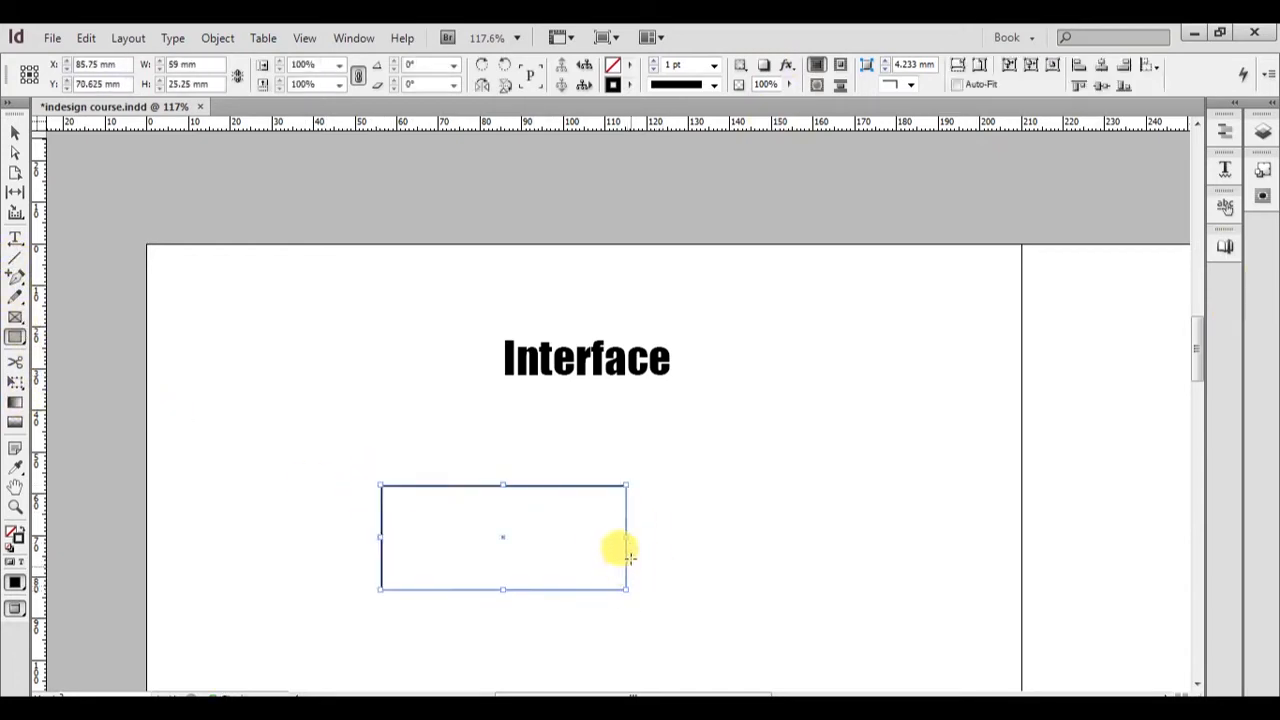
{"action": "left_click_drag", "start_coordinate": [744, 521], "coordinate": [532, 607]}
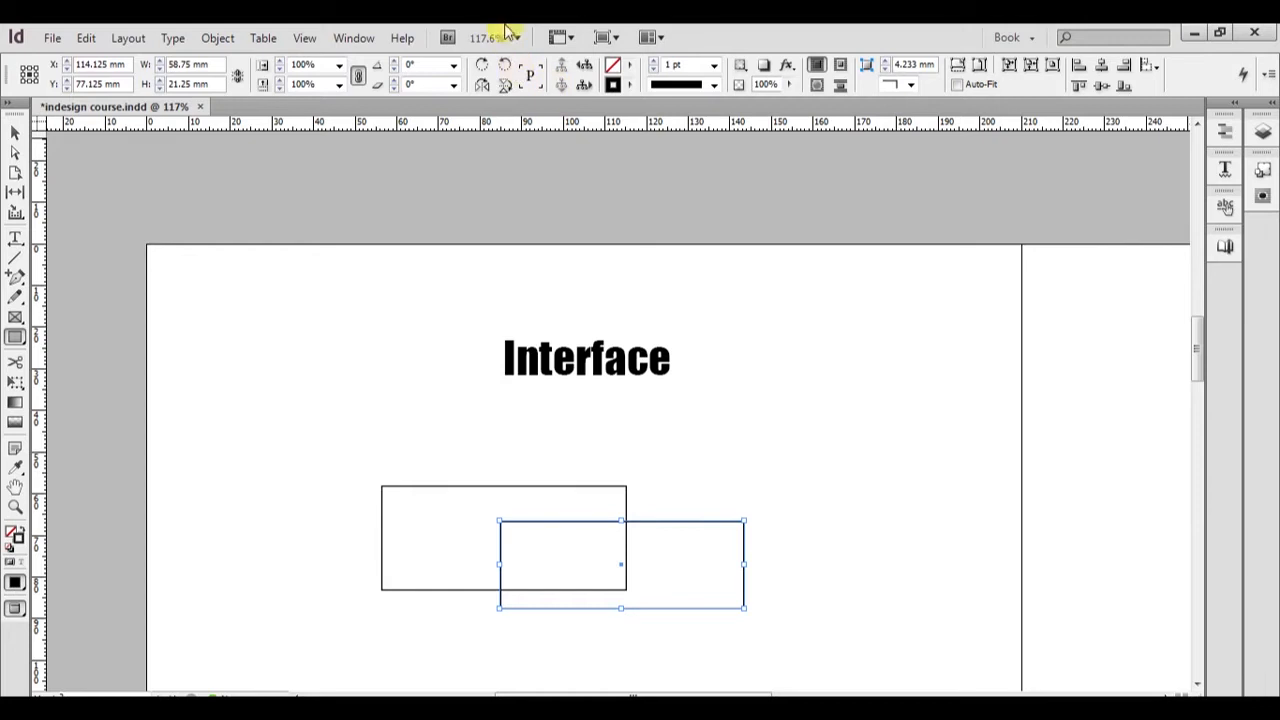
Switch to the Essentials workspace and dock the floating Swatches panel beneath Color.
{"action": "left_click", "coordinate": [366, 42]}
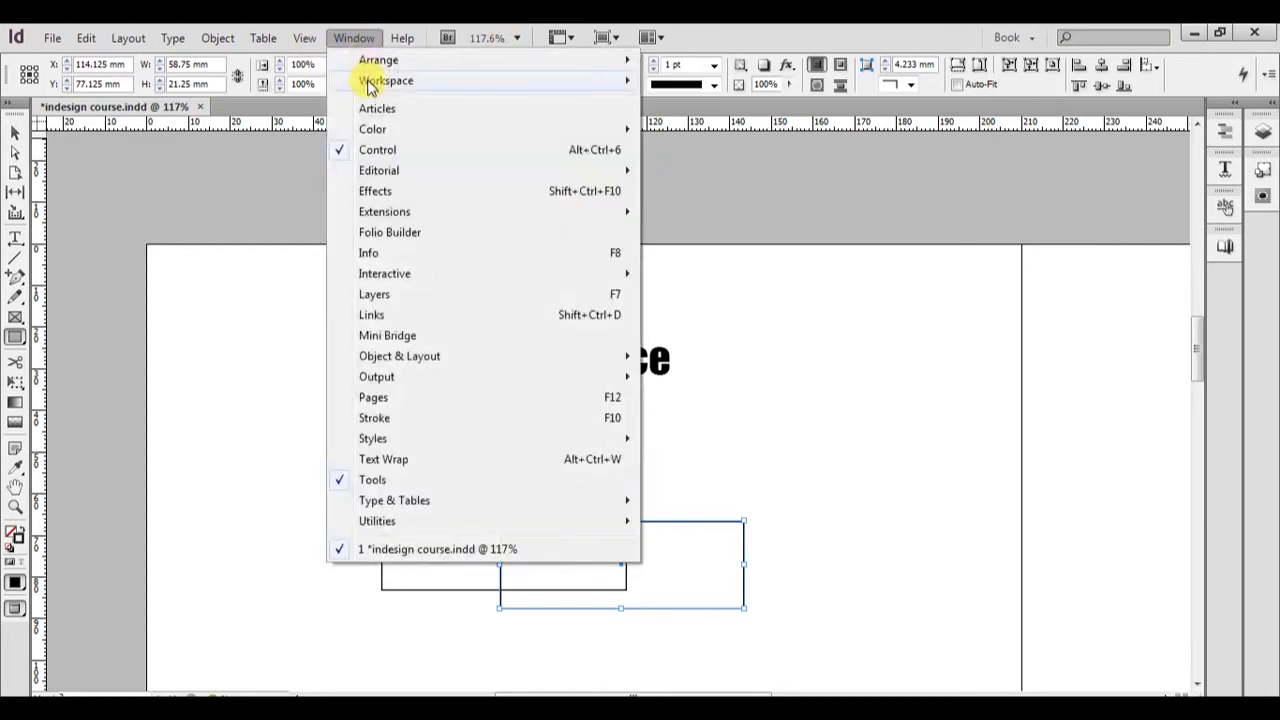
{"action": "mouse_move", "coordinate": [370, 86]}
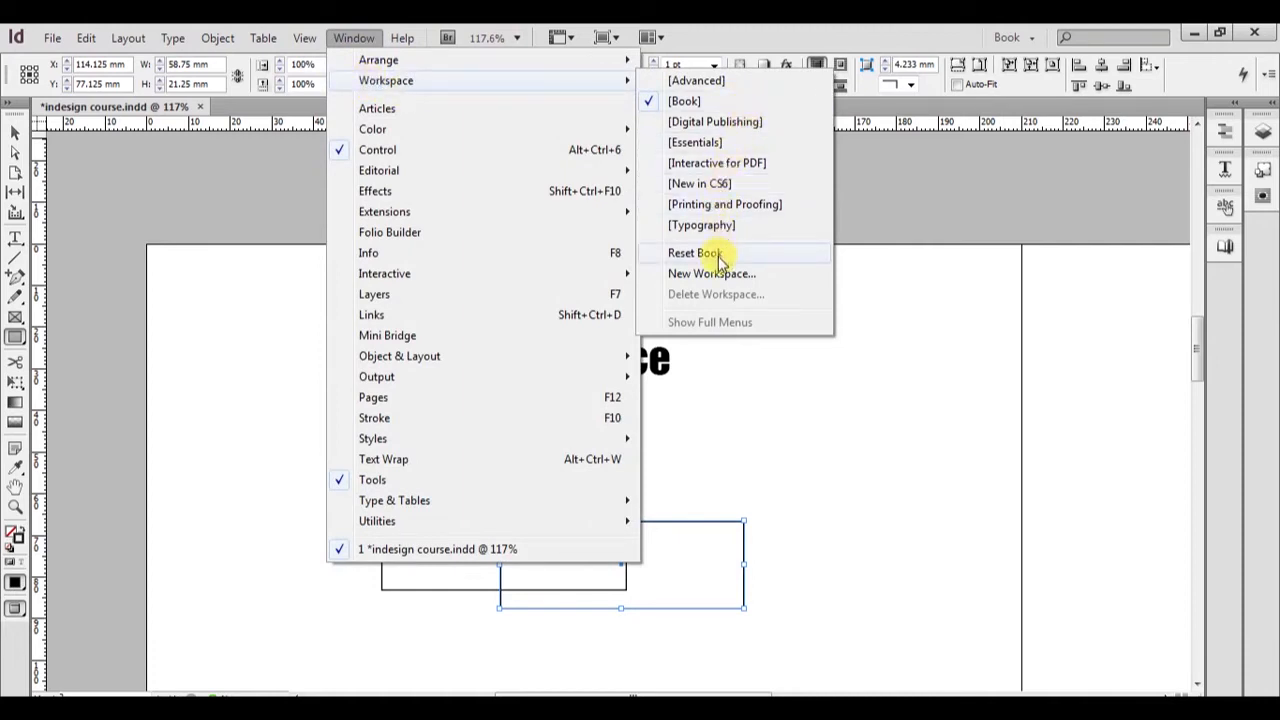
{"action": "left_click", "coordinate": [718, 145]}
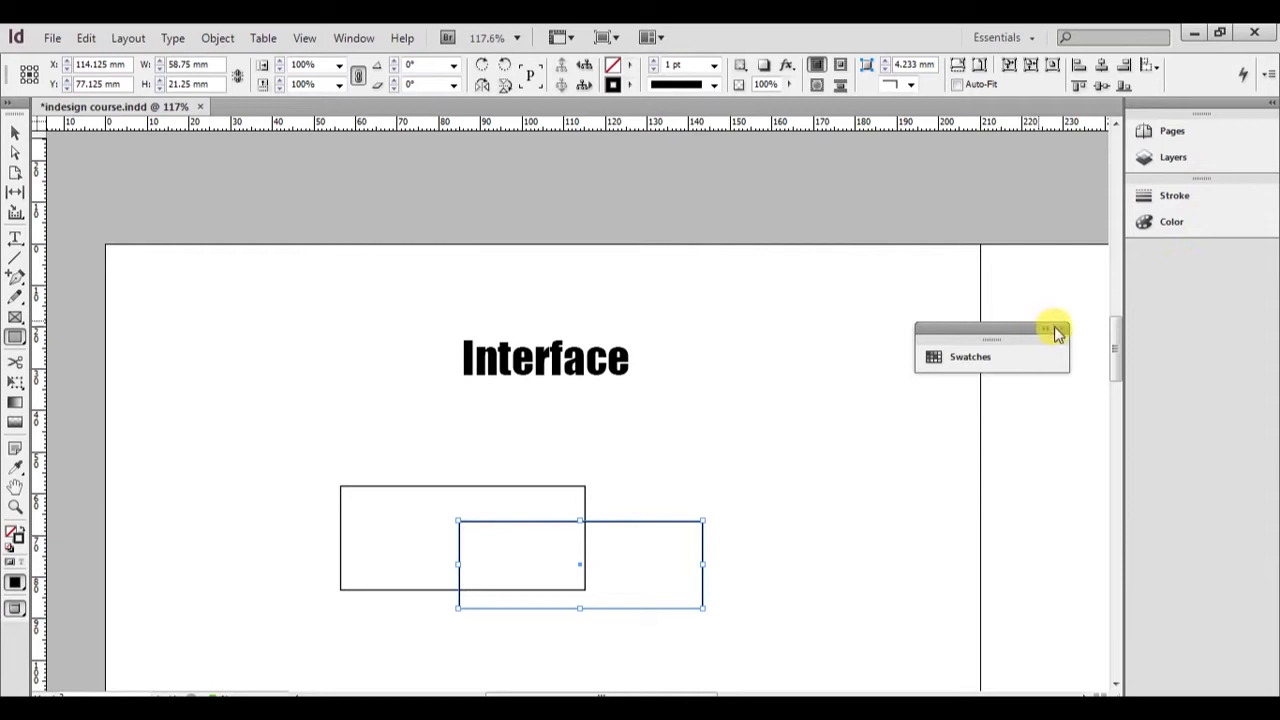
{"action": "left_click_drag", "start_coordinate": [951, 328], "coordinate": [1160, 262]}
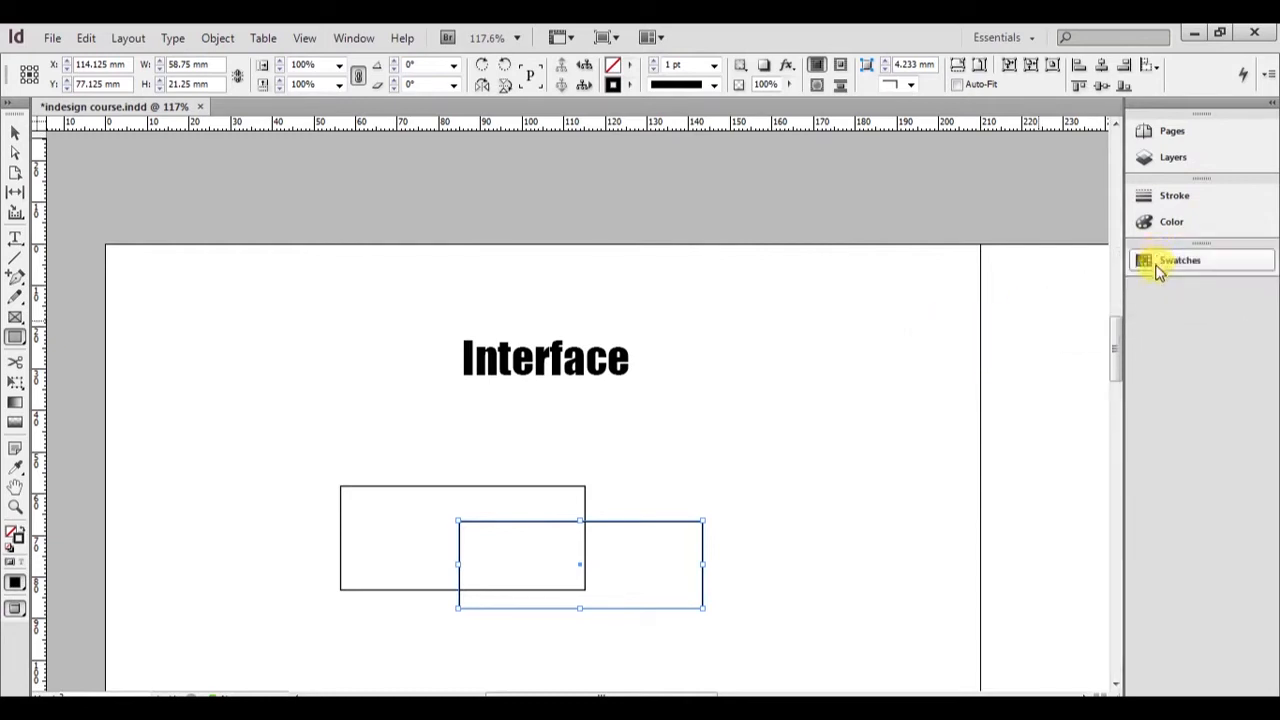
Inspect the contents of Swatches, Color, Stroke, Layers and Pages one after another, and collapse them.
{"action": "left_click", "coordinate": [1157, 264]}
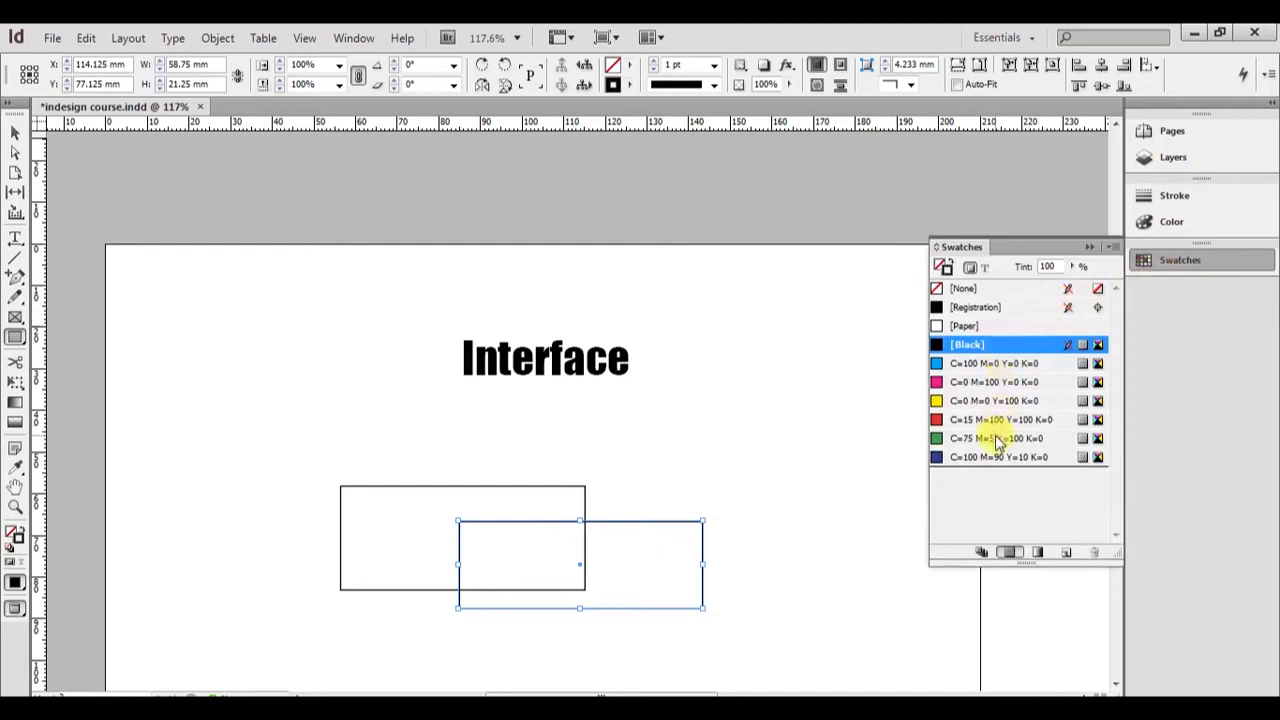
{"action": "left_click", "coordinate": [1168, 222]}
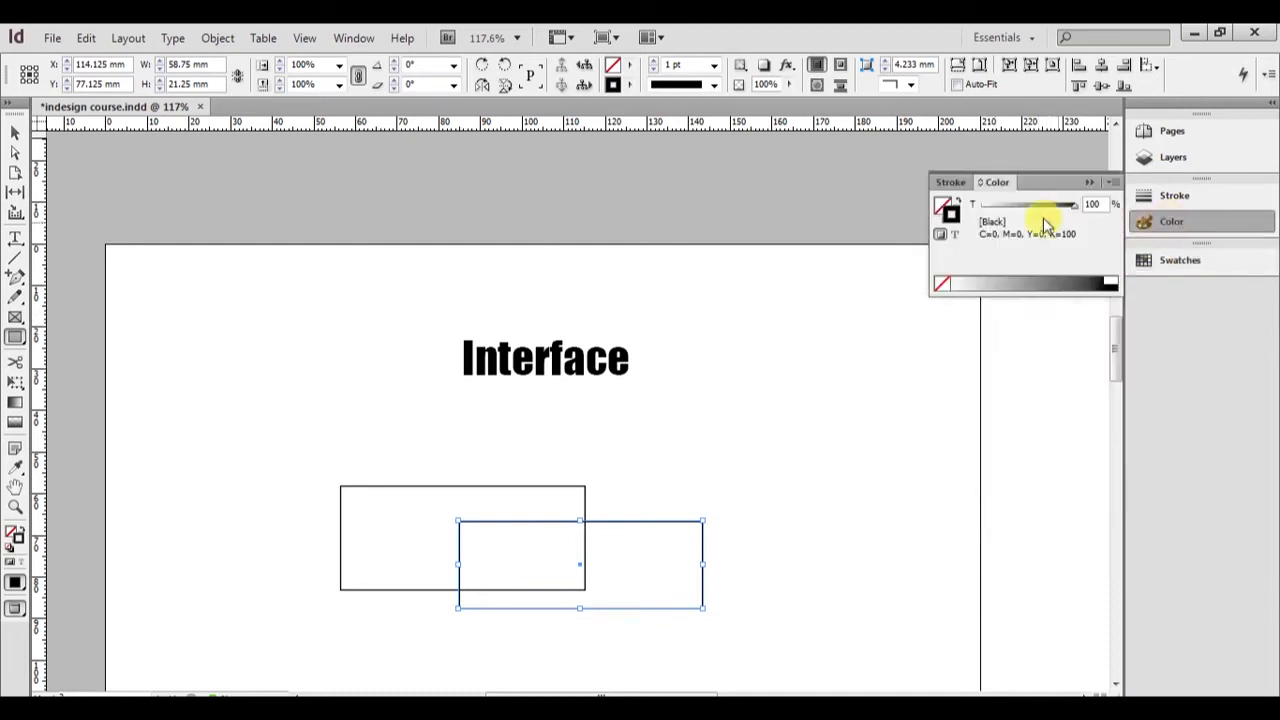
{"action": "left_click", "coordinate": [1172, 196]}
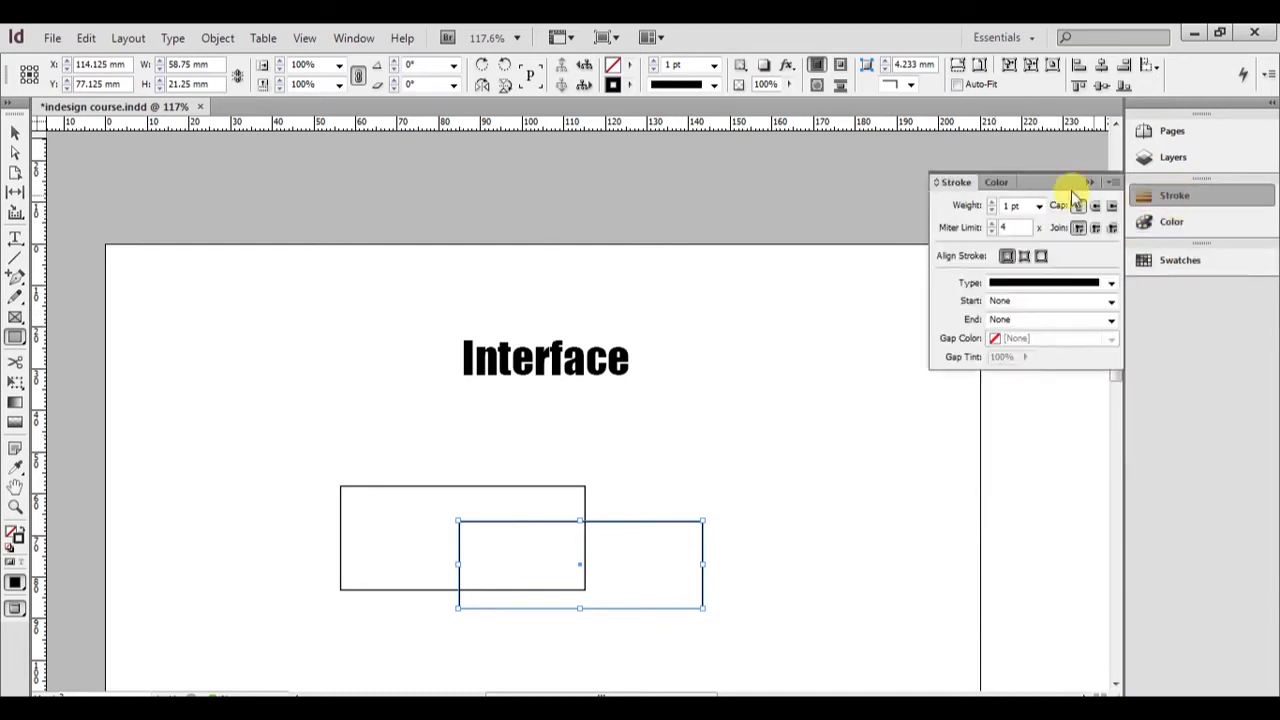
{"action": "left_click", "coordinate": [1160, 158]}
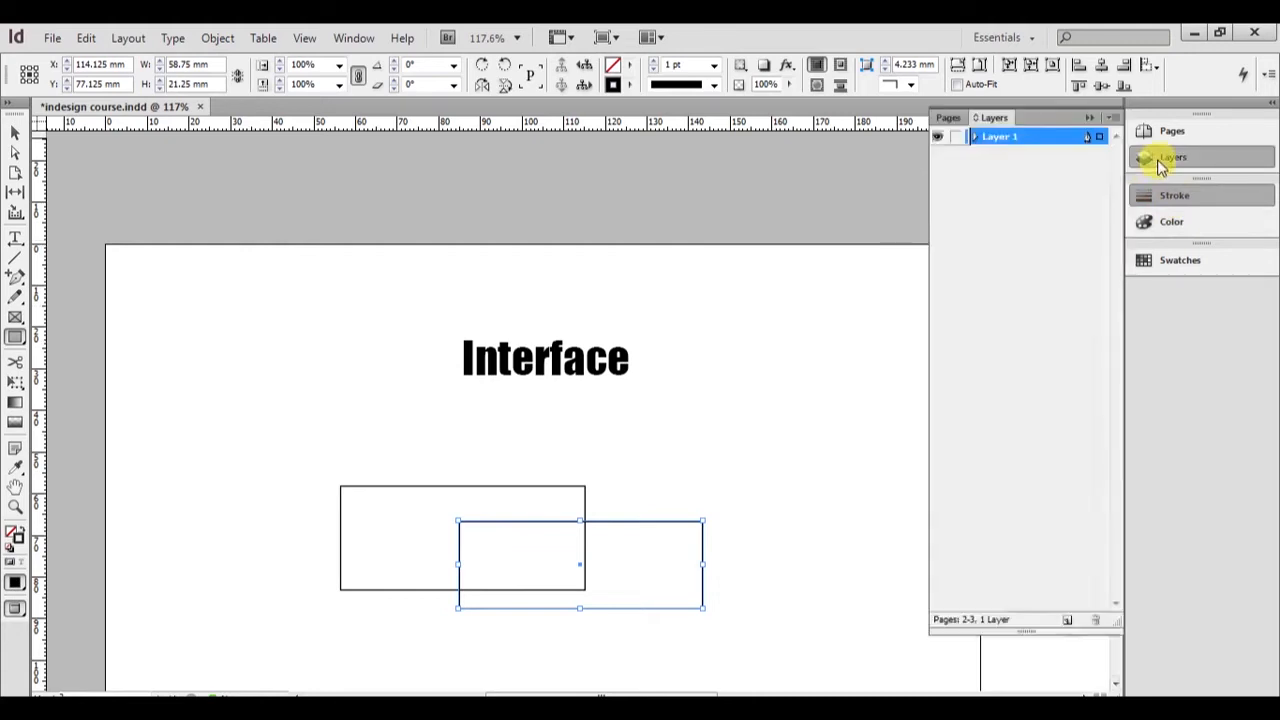
{"action": "left_click", "coordinate": [1166, 131]}
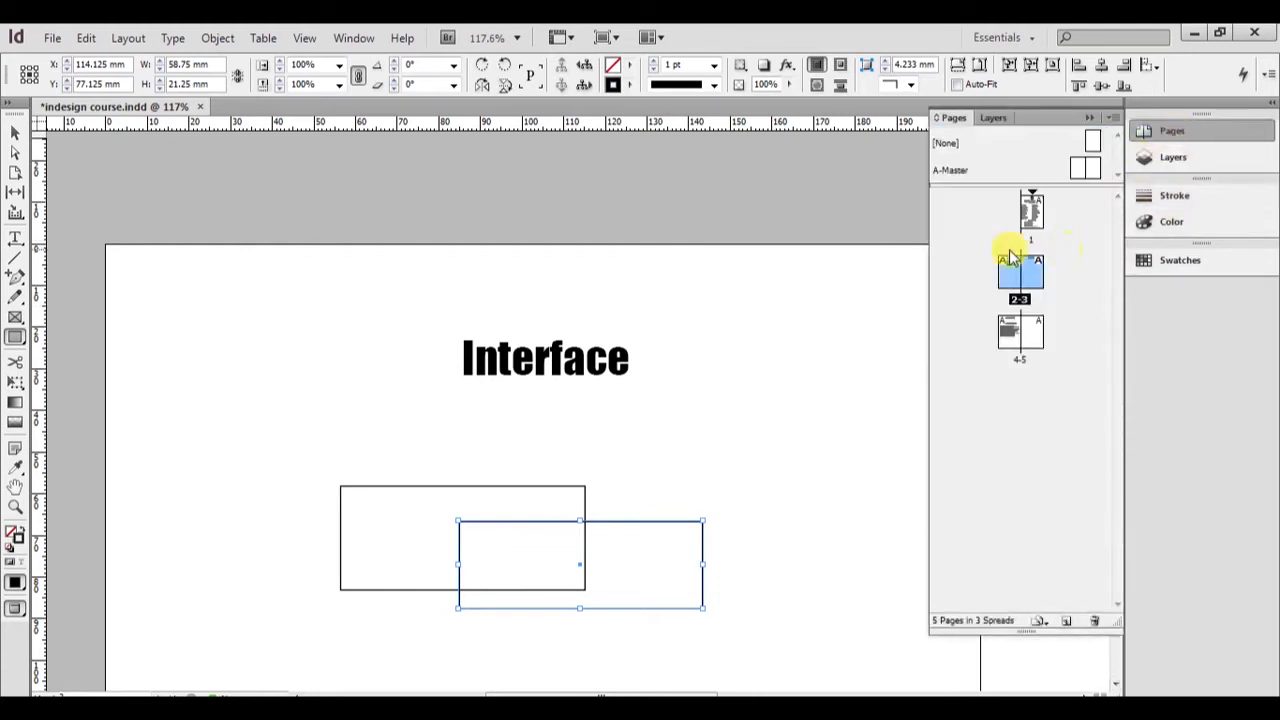
{"action": "left_click", "coordinate": [1089, 118]}
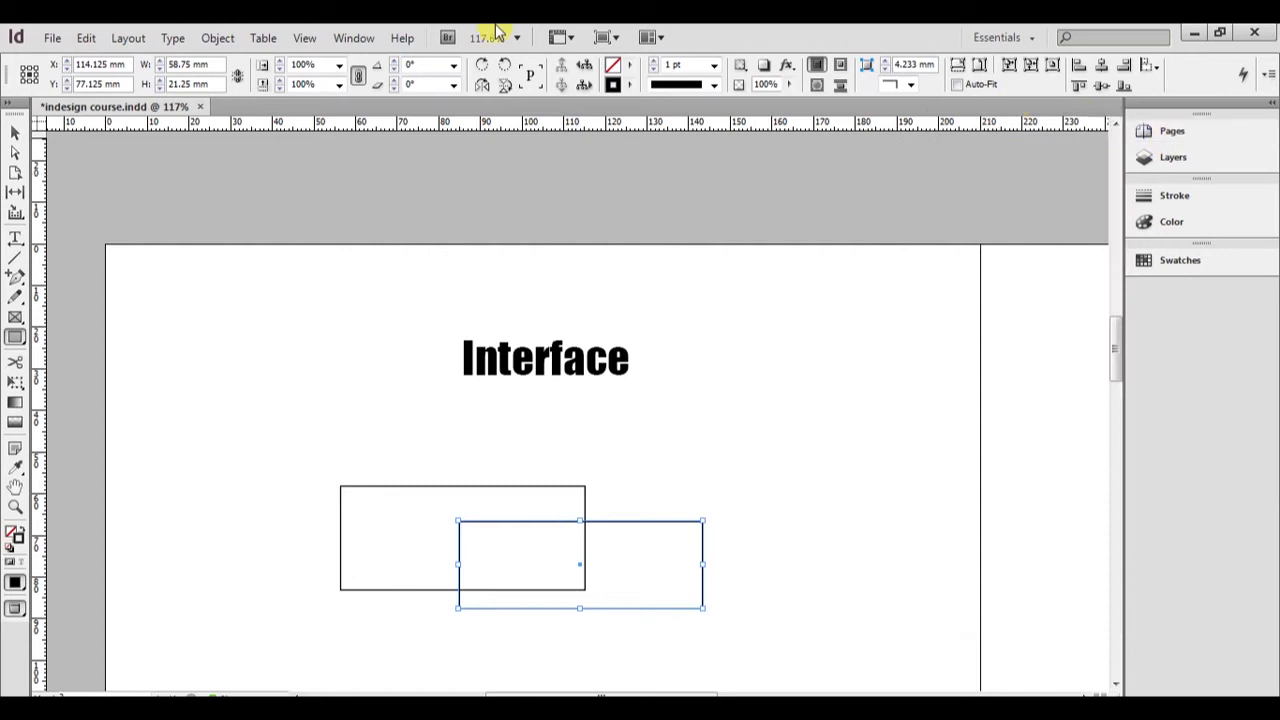
{"action": "left_click", "coordinate": [352, 38]}
{"action": "mouse_move", "coordinate": [600, 81]}
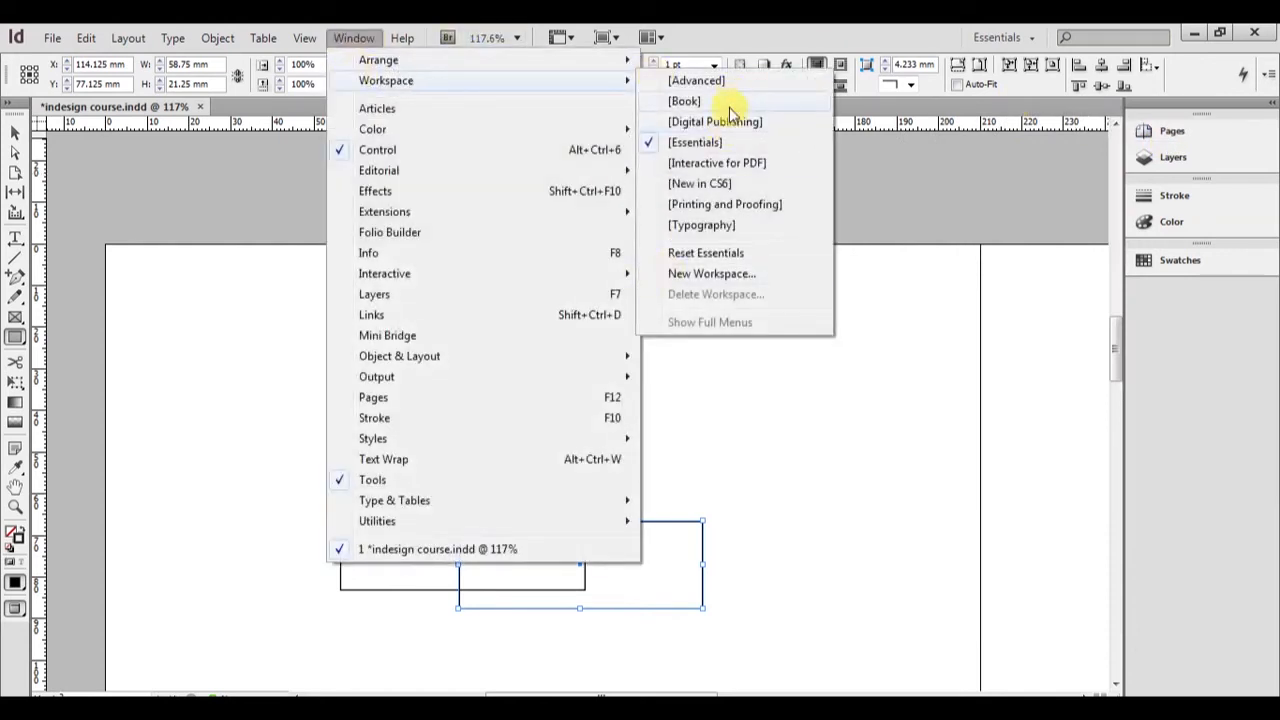
{"action": "left_click", "coordinate": [921, 325]}
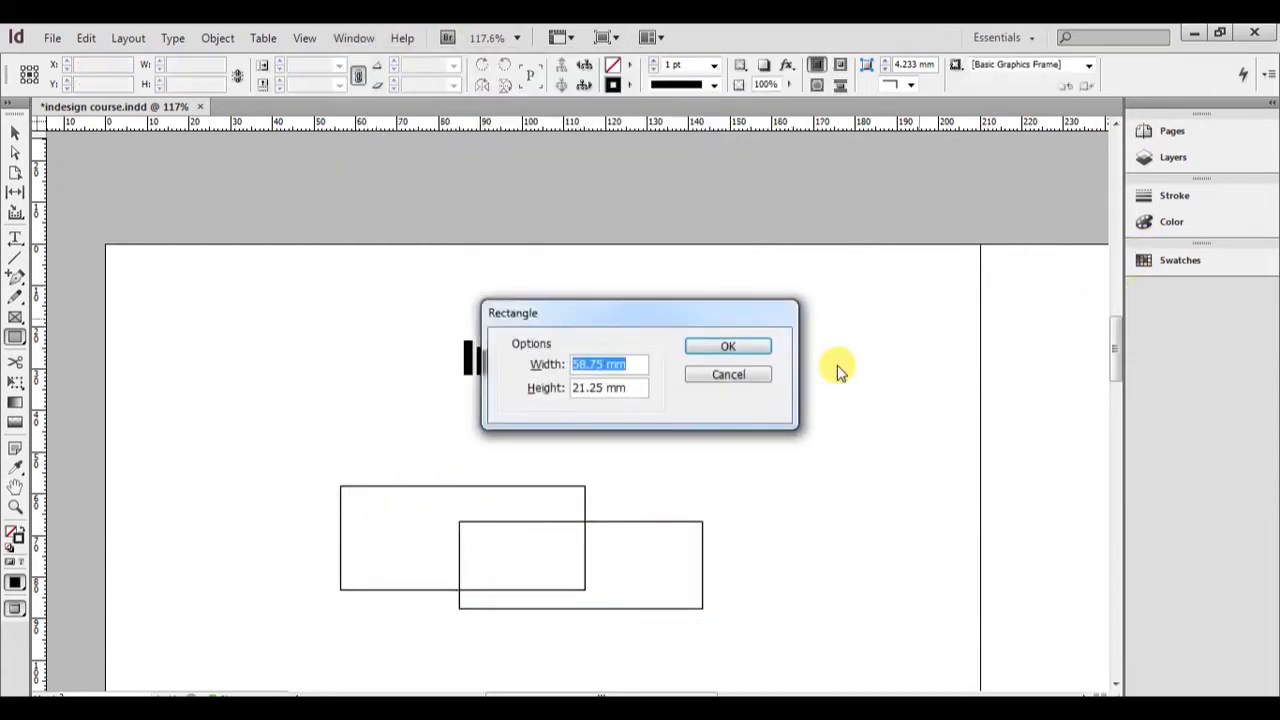
{"action": "left_click", "coordinate": [745, 373]}
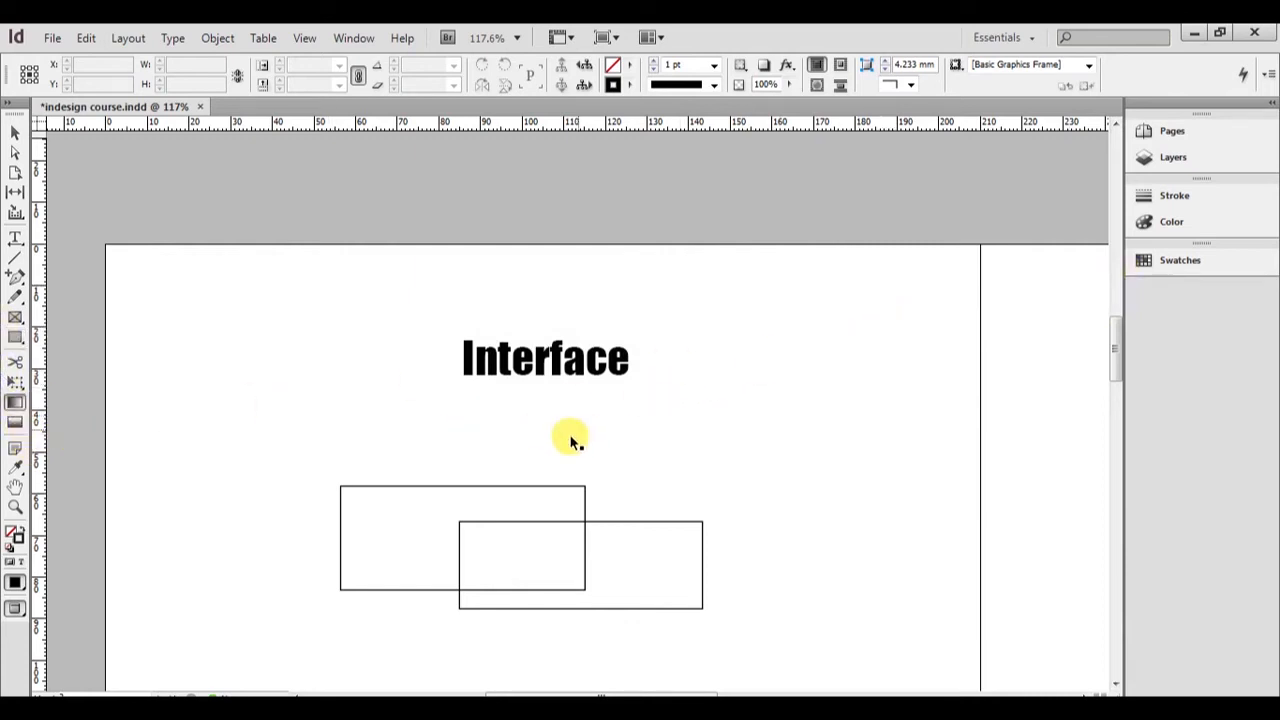
View the Color settings while the Gradient Swatch tool is active, and collapse them.
{"action": "left_click", "coordinate": [1172, 220]}
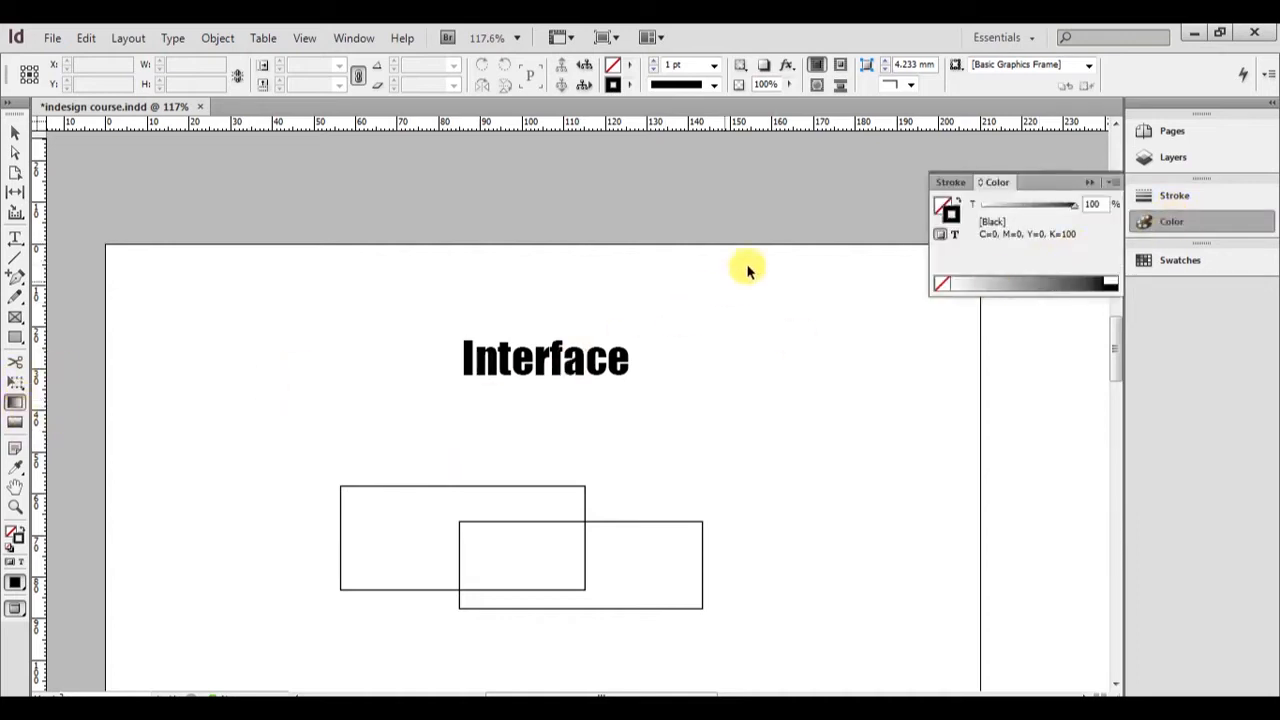
{"action": "left_click", "coordinate": [1087, 182]}
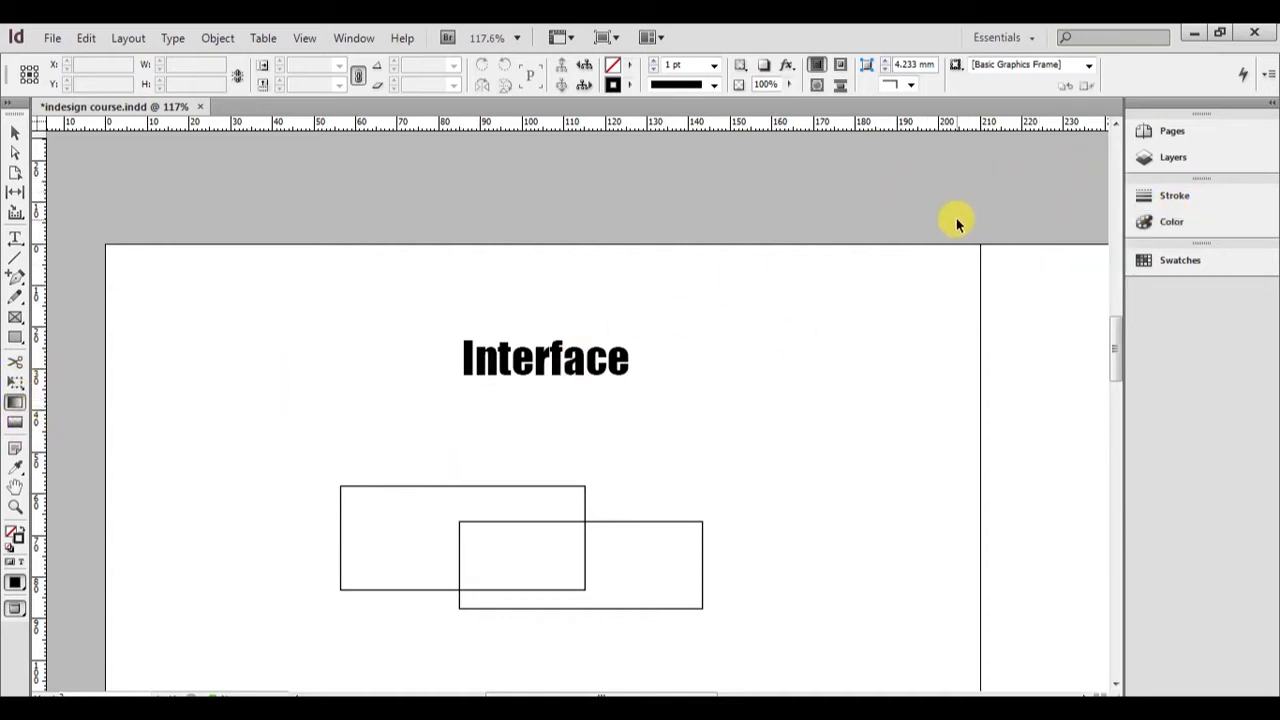
Open Links to view the document's linked files, and collapse and close it.
{"action": "key", "text": "ctrl+shift+d"}
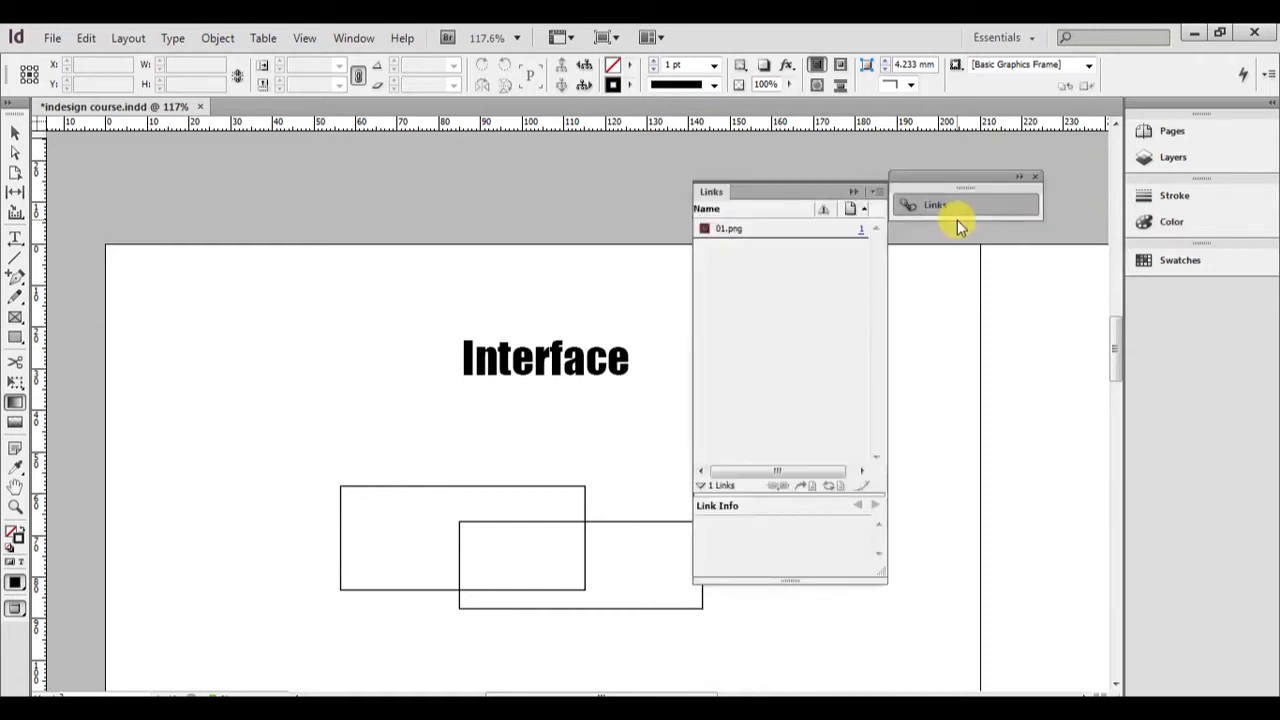
{"action": "left_click_drag", "start_coordinate": [751, 189], "coordinate": [930, 208]}
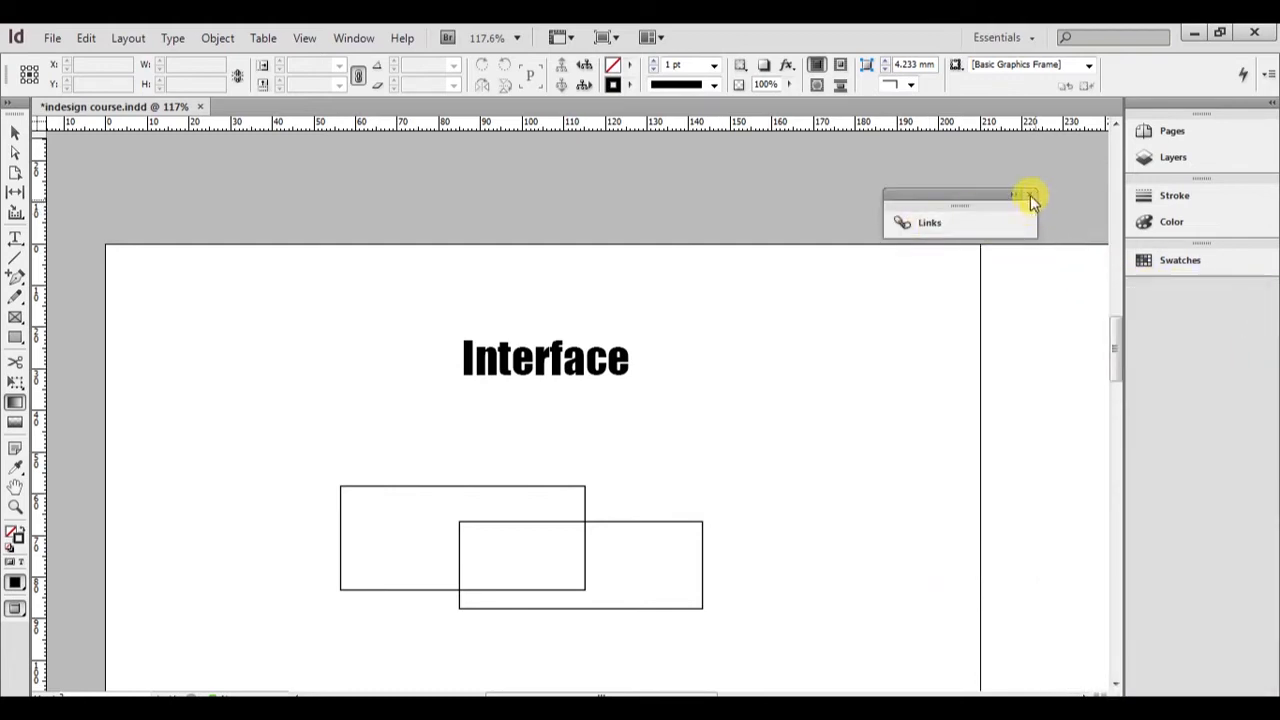
{"action": "left_click", "coordinate": [1030, 195]}
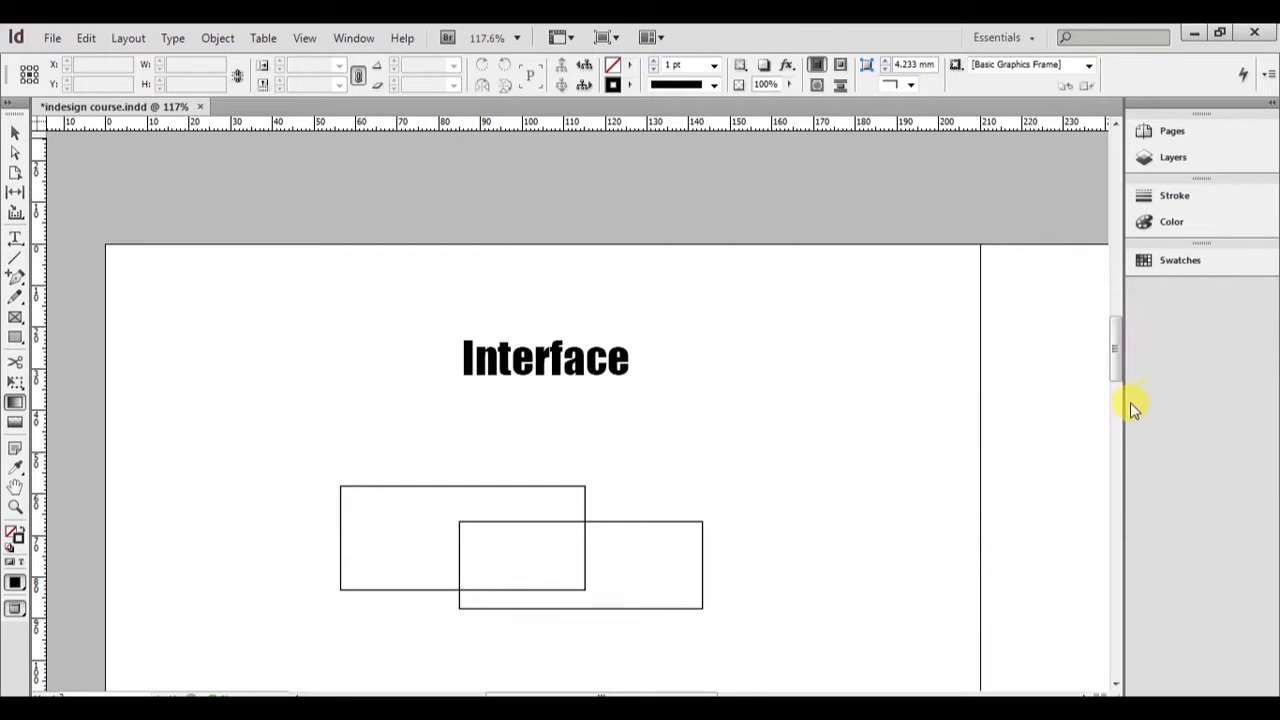
Narrow the docked Pages, Layers, Stroke, Color and Swatches panels to icons only.
{"action": "left_click_drag", "start_coordinate": [1126, 408], "coordinate": [1250, 418]}
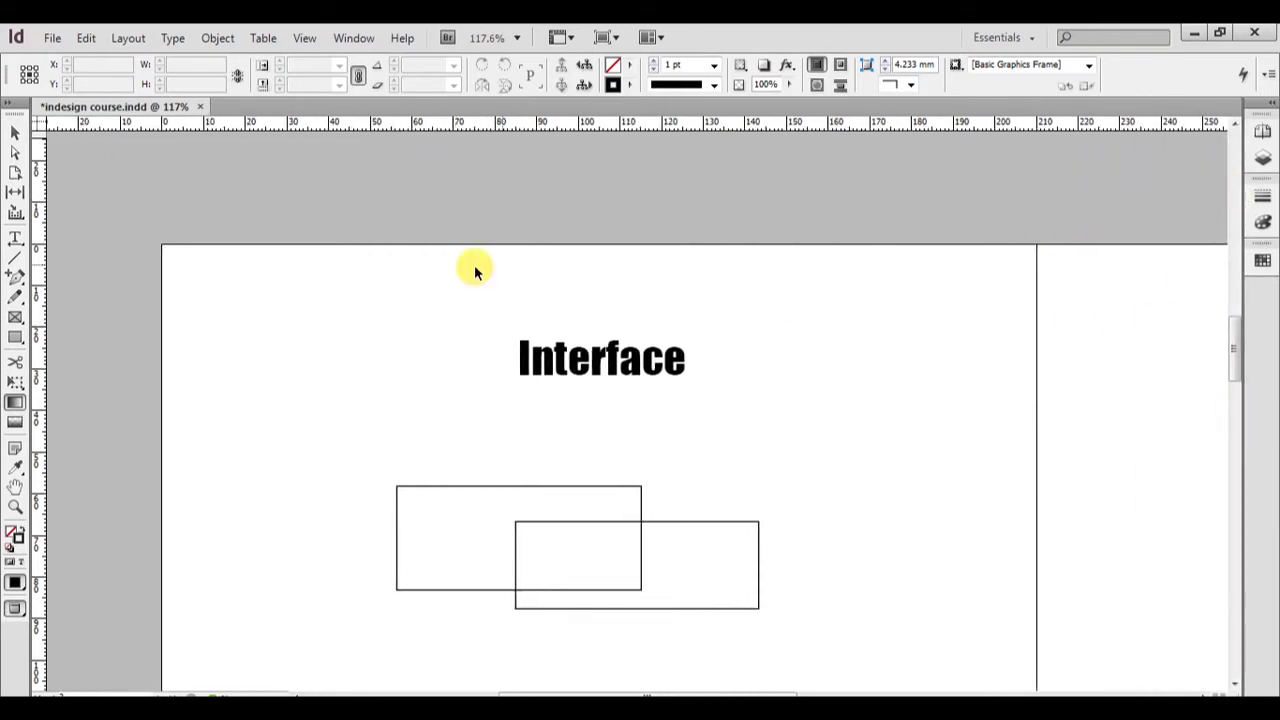
{"action": "key", "text": "space"}
{"action": "left_click_drag", "start_coordinate": [651, 343], "coordinate": [596, 286]}
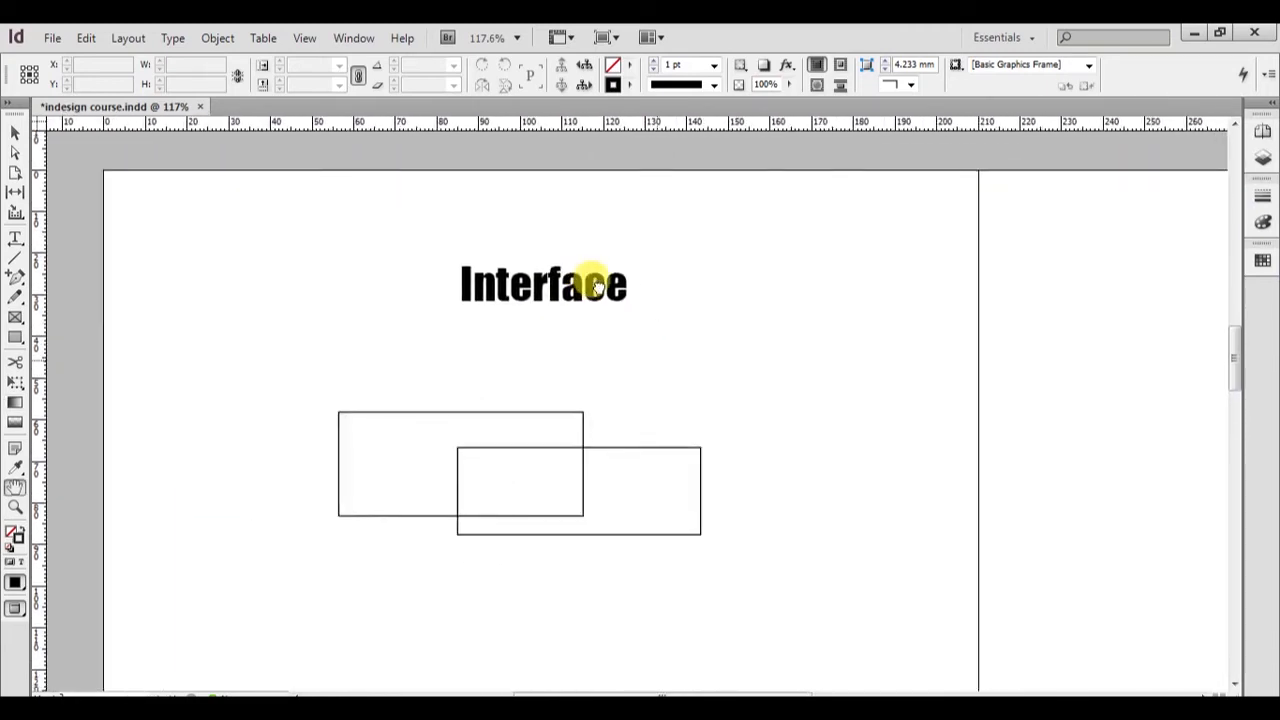
{"action": "left_click_drag", "start_coordinate": [597, 287], "coordinate": [671, 286]}
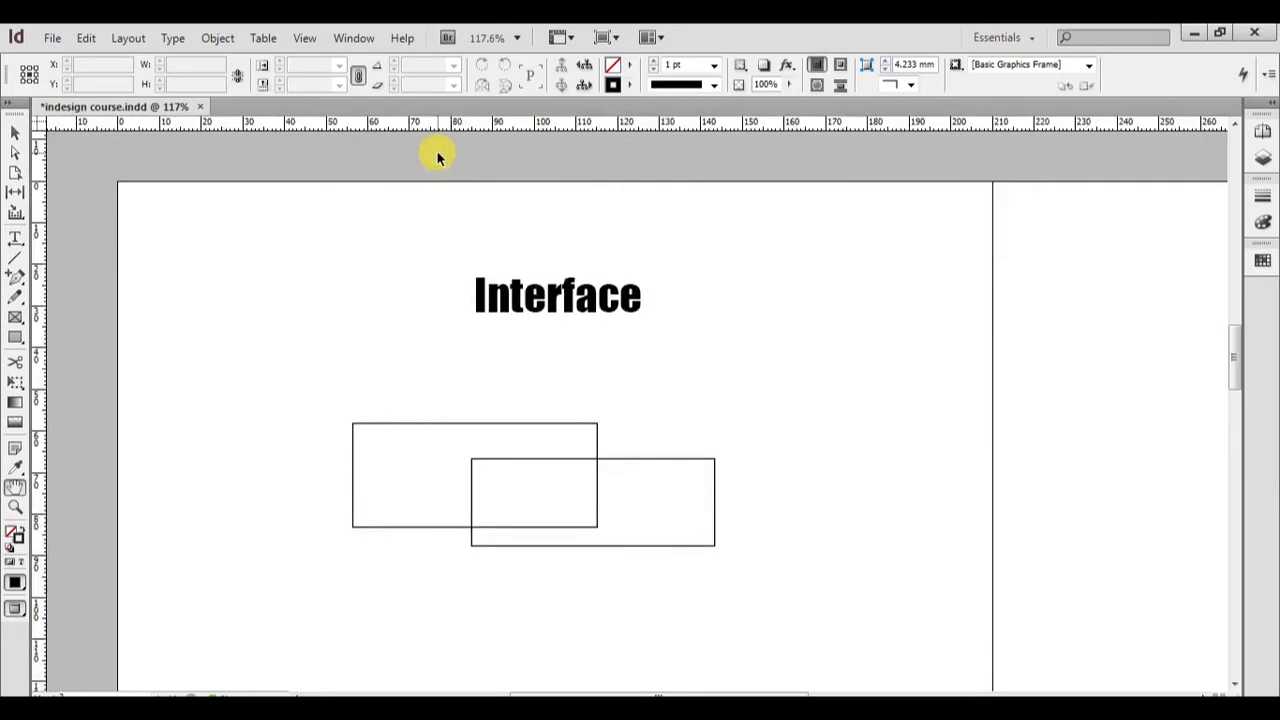
Toggle the rulers off and back on, and magnify the area around the Interface heading and both rectangles.
{"action": "key", "text": "ctrl+r"}
{"action": "key", "text": "ctrl+r"}
{"action": "key", "text": "z"}
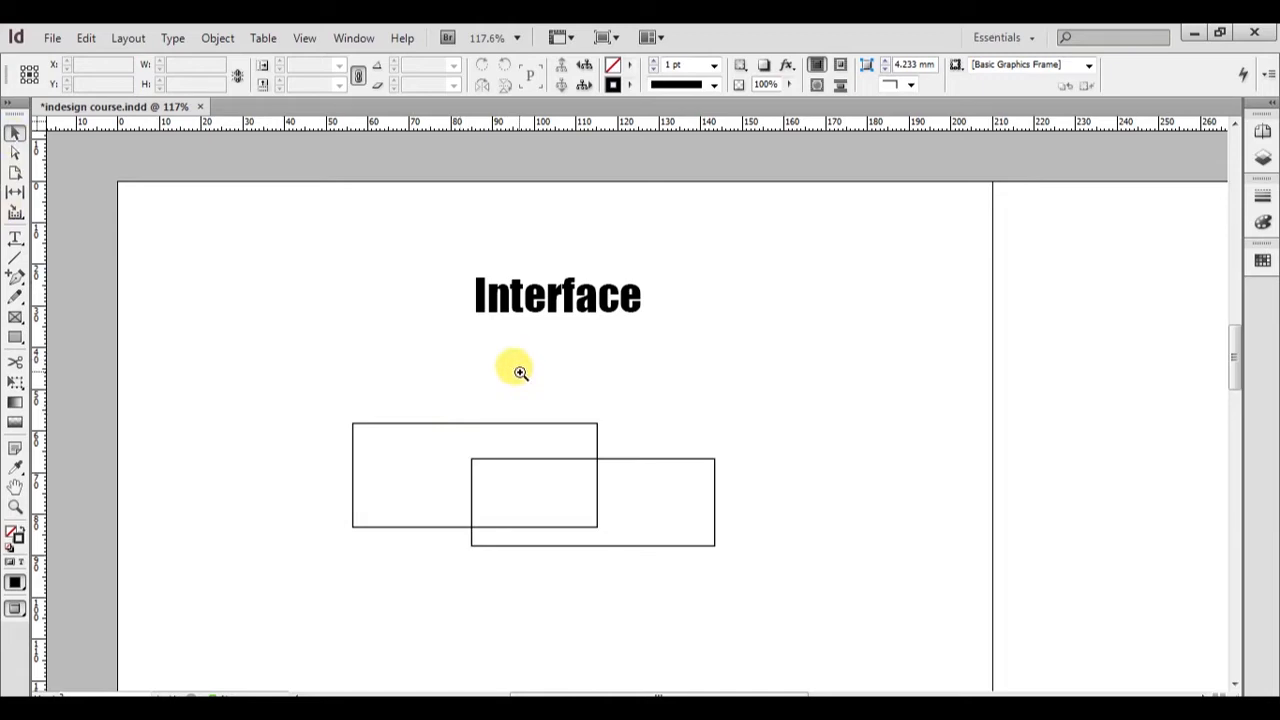
{"action": "left_click_drag", "start_coordinate": [290, 247], "coordinate": [886, 586]}
{"action": "key", "text": "z"}
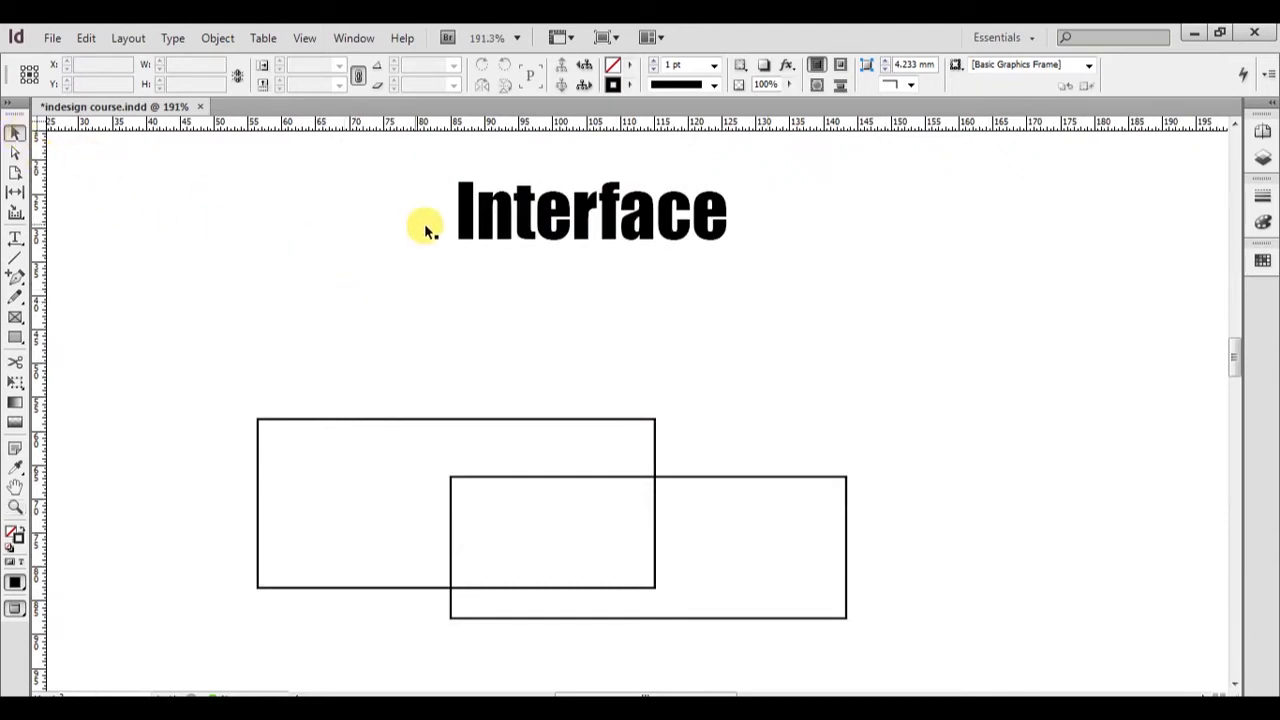
Insert a z after "Int" in the Interface heading, remove it, and view the heading enlarged.
{"action": "left_click", "coordinate": [15, 238]}
{"action": "left_click", "coordinate": [537, 195]}
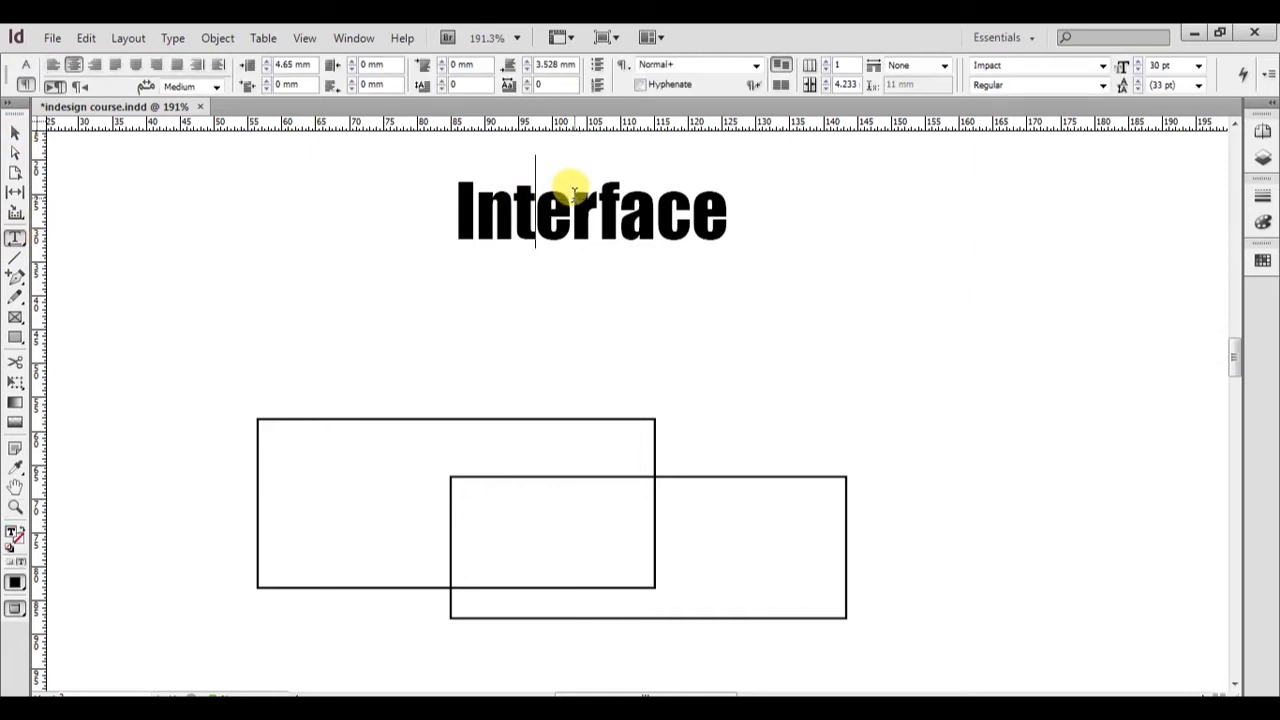
{"action": "type", "text": "z"}
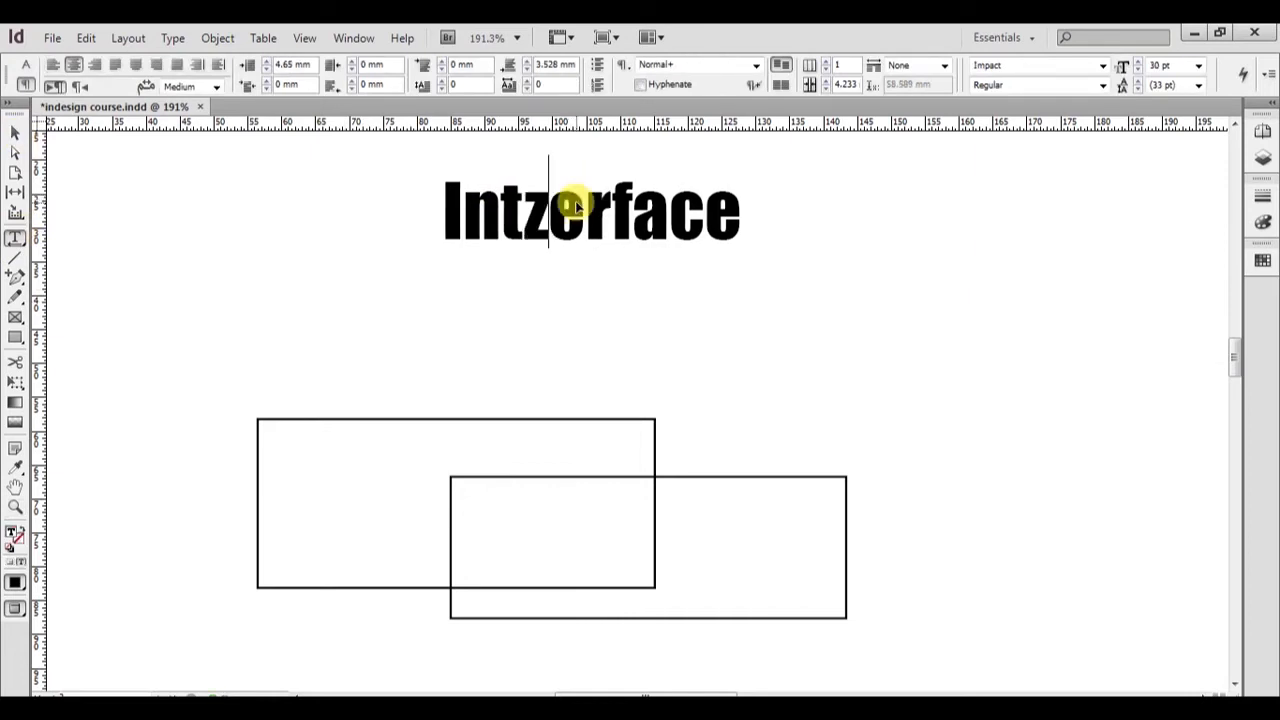
{"action": "key", "text": "BackSpace"}
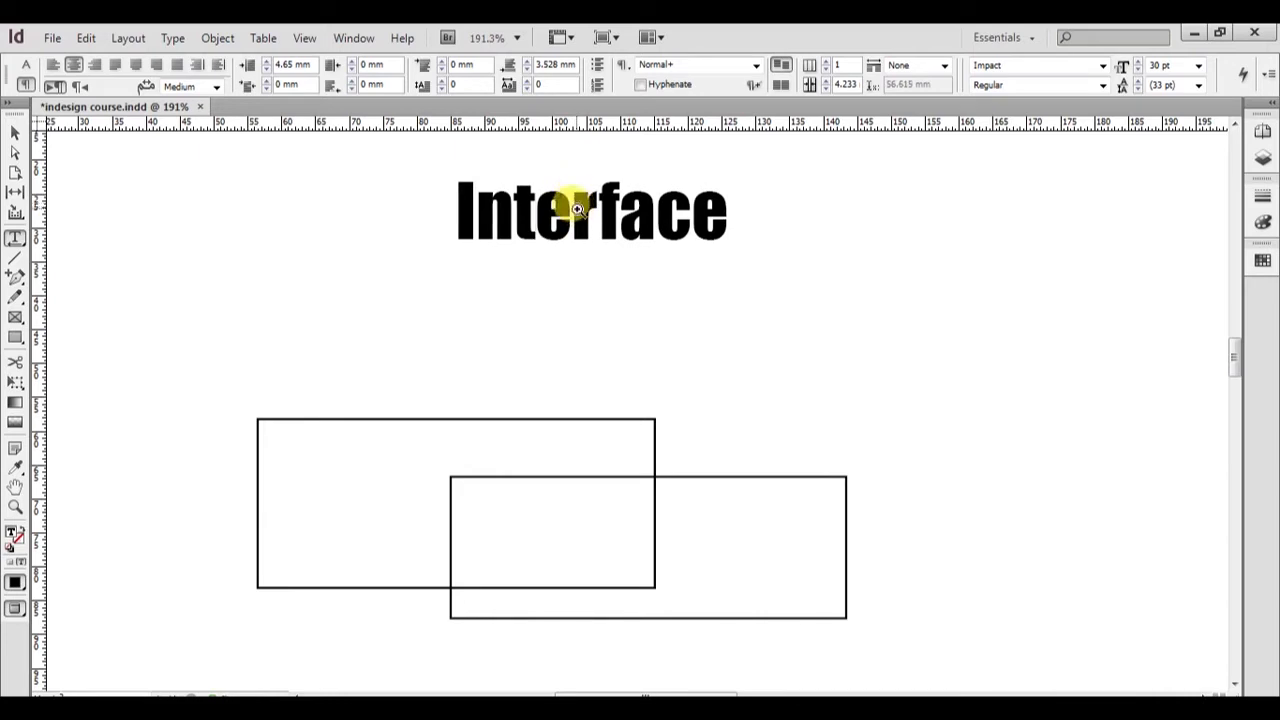
{"action": "left_click_drag", "start_coordinate": [371, 171], "coordinate": [855, 292]}
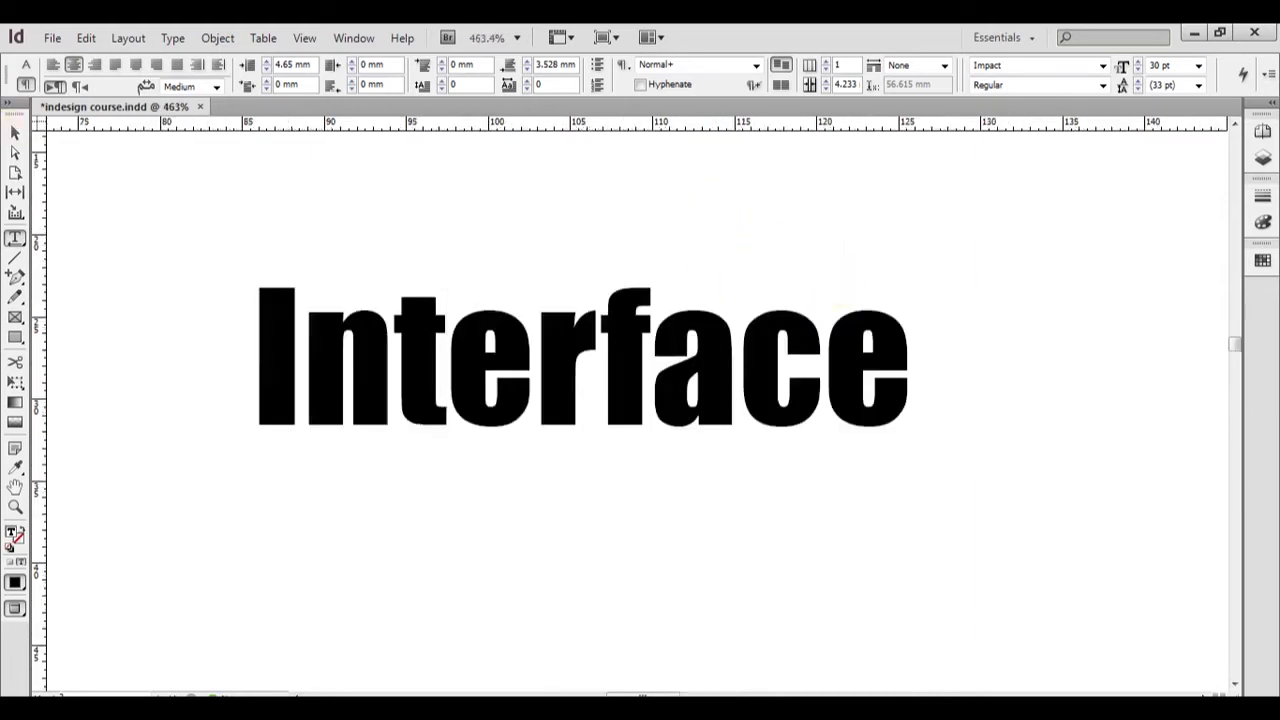
{"action": "left_click", "coordinate": [15, 131]}
{"action": "left_click", "coordinate": [413, 189]}
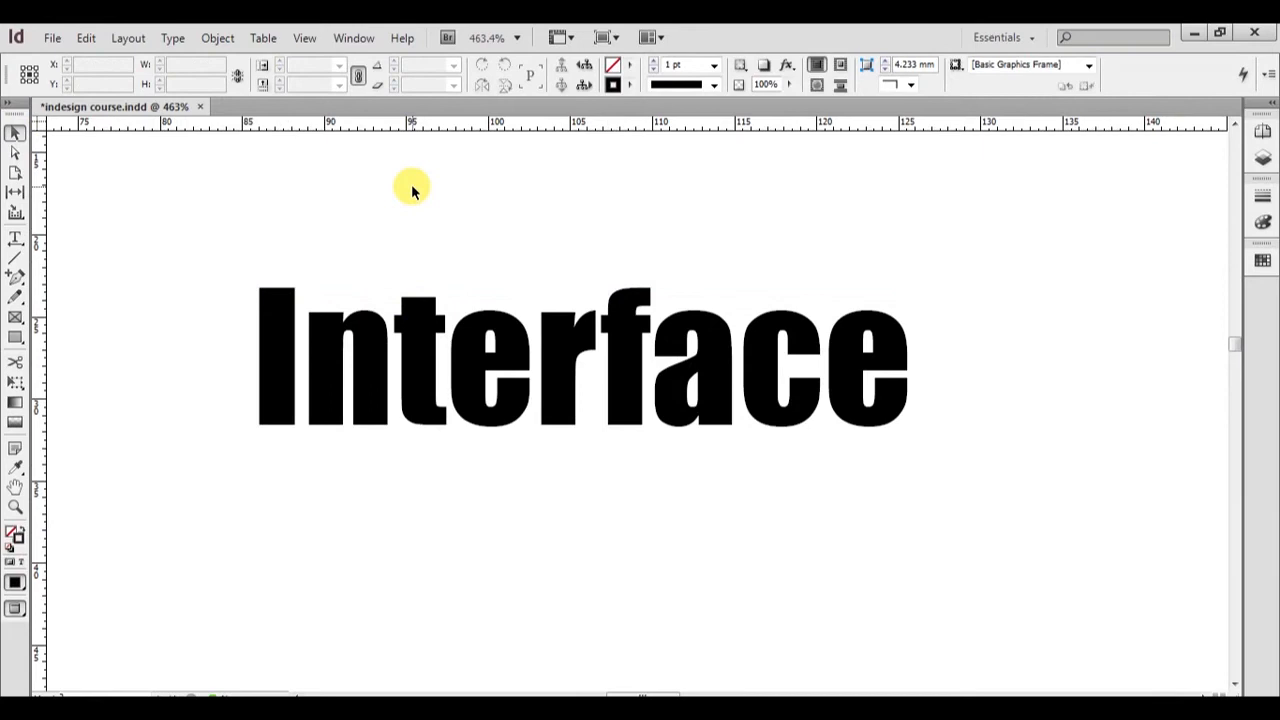
View the document's list of pages and the A-Master, and close the list without changing page.
{"action": "key", "text": "ctrl+minus"}
{"action": "key", "text": "ctrl+minus"}
{"action": "key", "text": "ctrl+minus"}
{"action": "scroll", "coordinate": [505, 250], "scroll_direction": "down", "scroll_amount": 3}
{"action": "scroll", "coordinate": [540, 310], "scroll_direction": "down", "scroll_amount": 5}
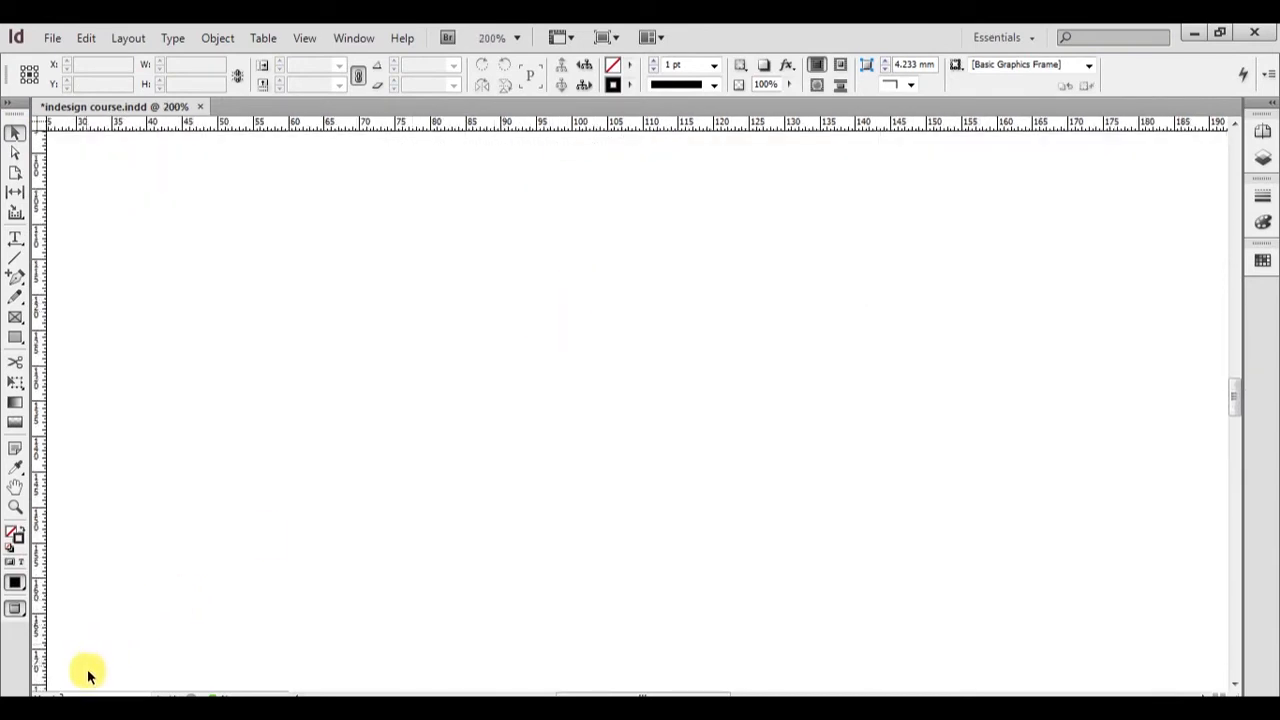
{"action": "left_click", "coordinate": [143, 690]}
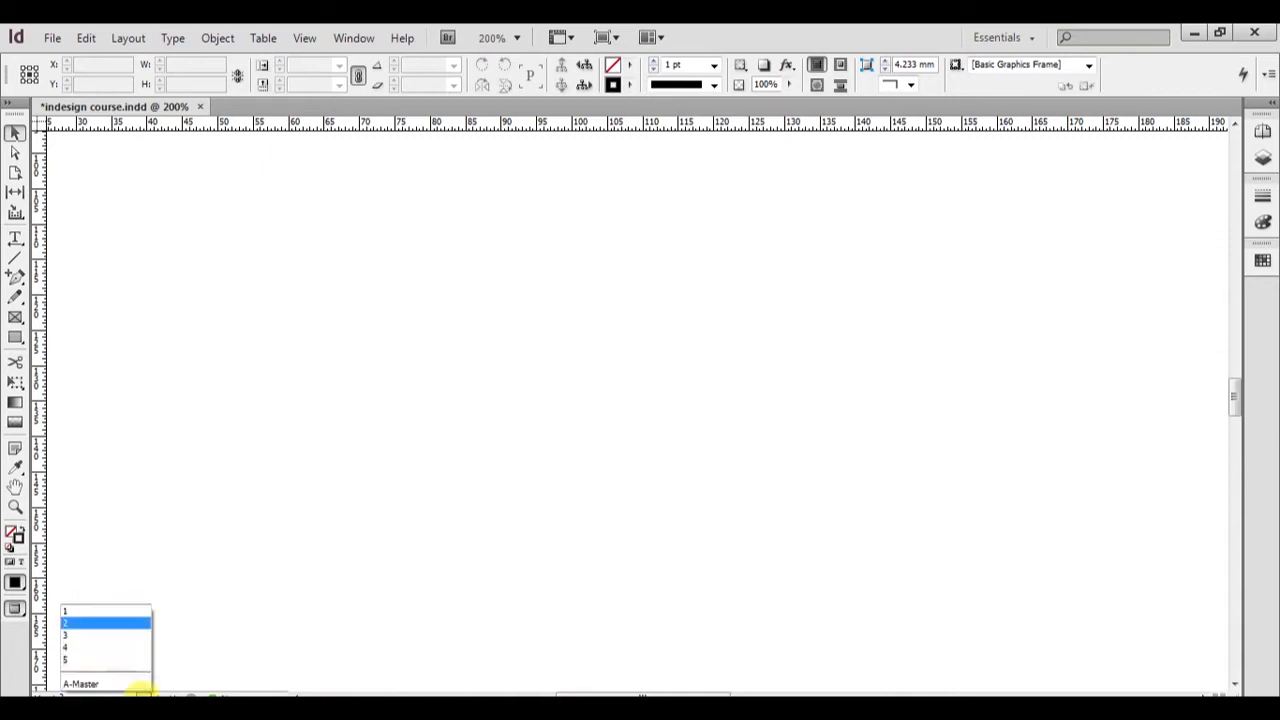
{"action": "left_click", "coordinate": [140, 690]}
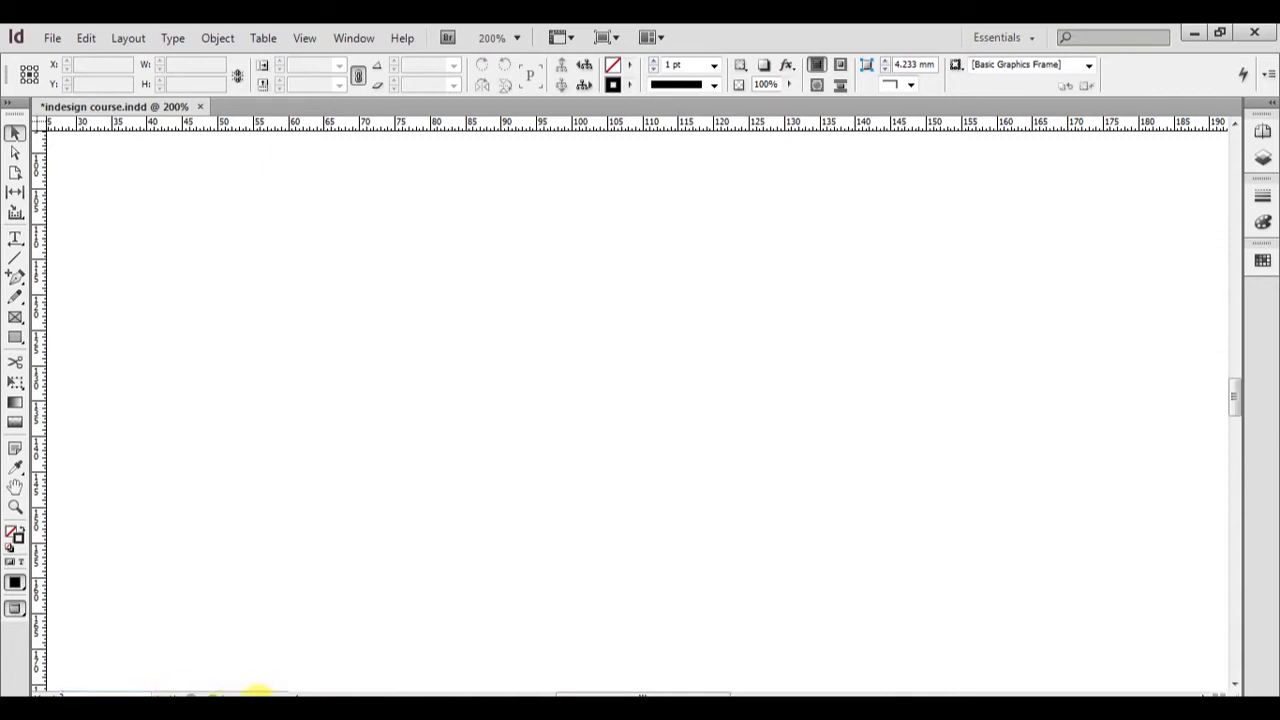
{"action": "scroll", "coordinate": [354, 560], "scroll_direction": "up", "scroll_amount": 10}
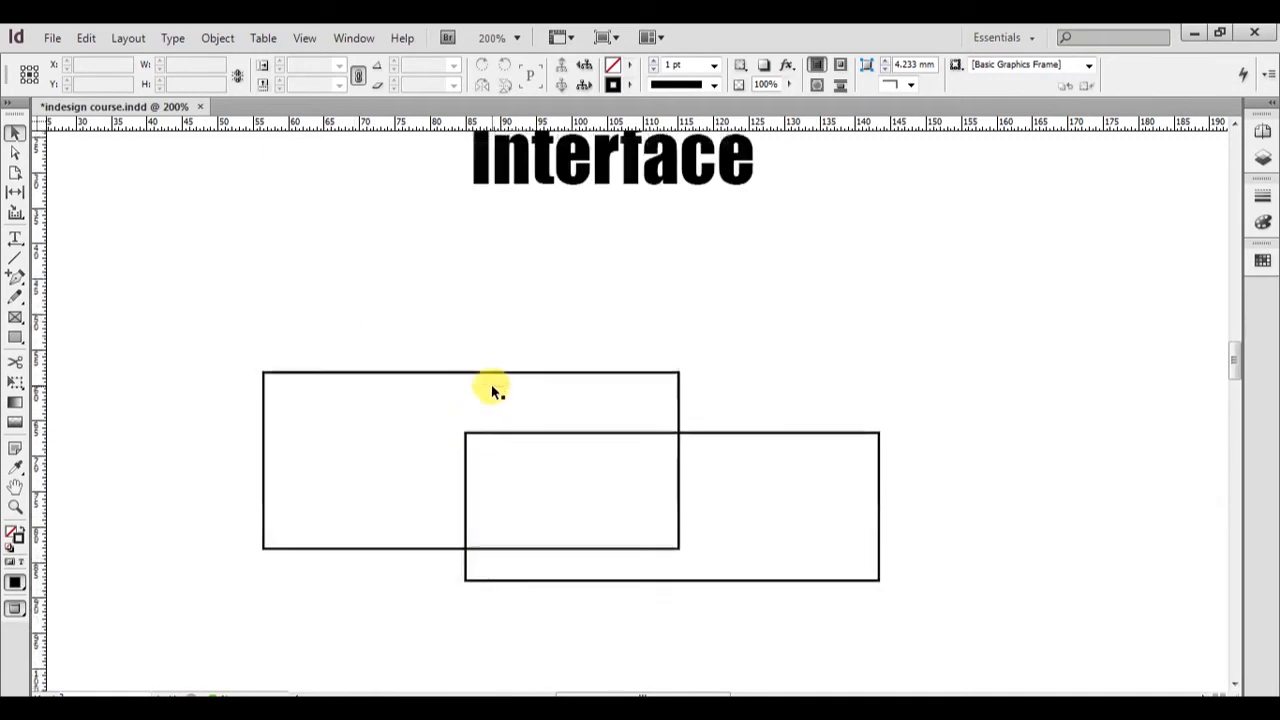
Turn off the preview mode to show frame edges and hidden characters, and add two paragraph breaks below the Interface heading.
{"action": "left_click", "coordinate": [586, 251]}
{"action": "double_click", "coordinate": [768, 250]}
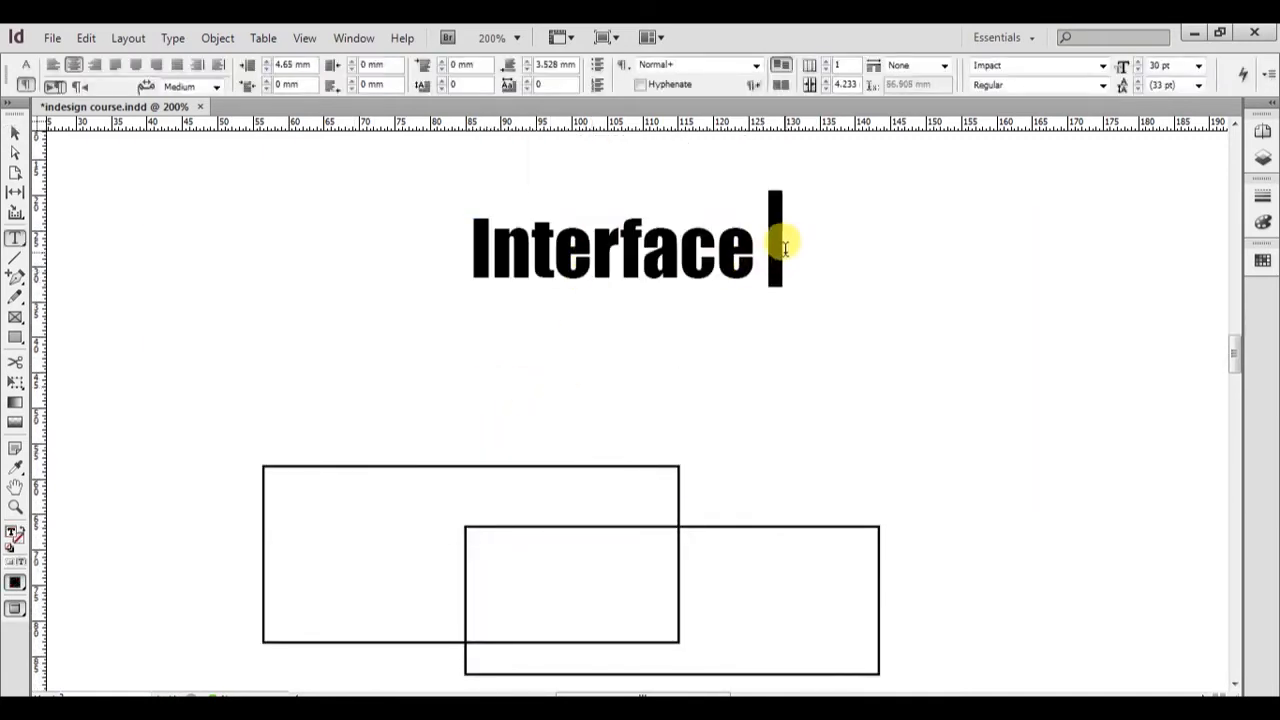
{"action": "left_click", "coordinate": [15, 133]}
{"action": "key", "text": "w"}
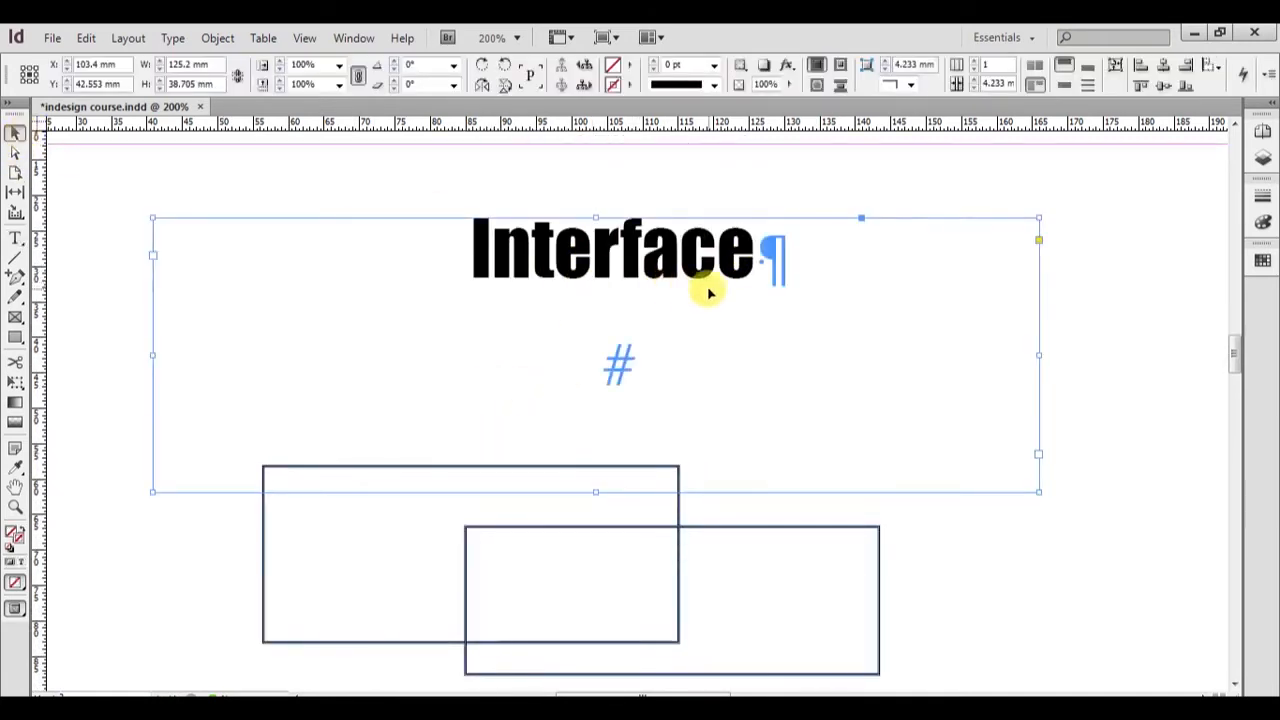
{"action": "triple_click", "coordinate": [761, 255]}
{"action": "key", "text": "Down"}
{"action": "key", "text": "Return"}
{"action": "key", "text": "Return"}
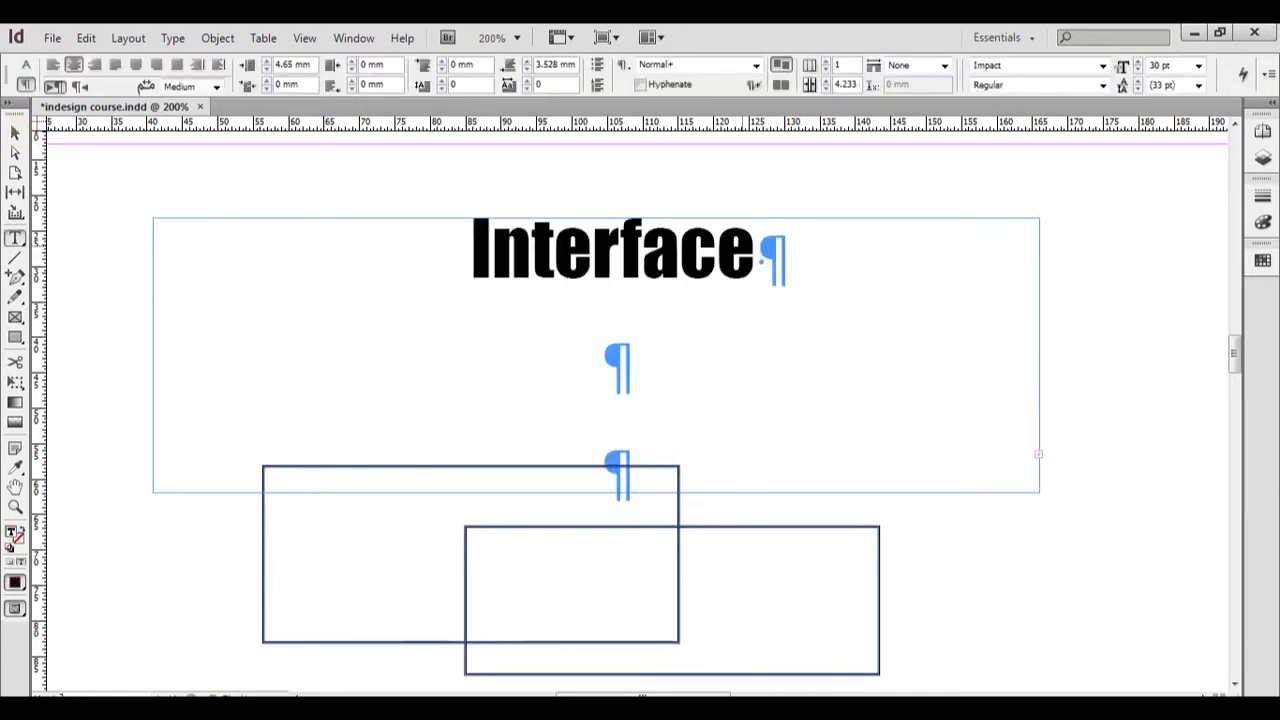
{"action": "left_click", "coordinate": [15, 133]}
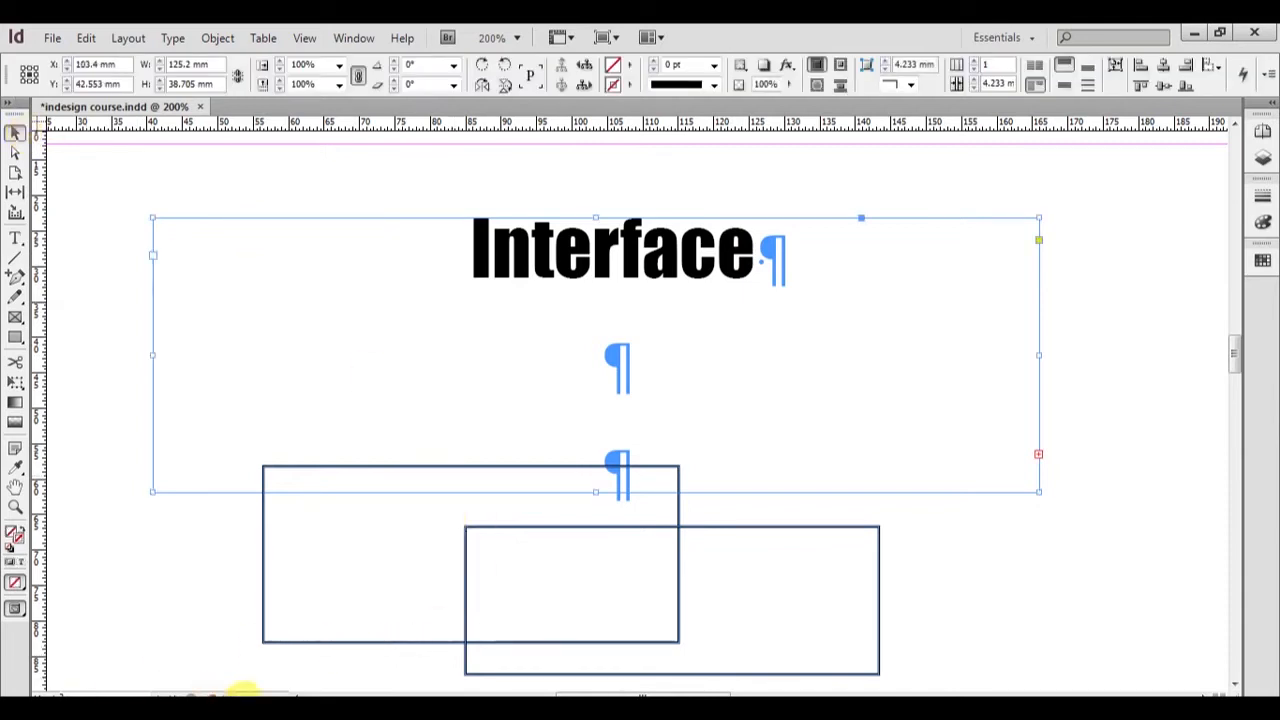
{"action": "left_click", "coordinate": [774, 452]}
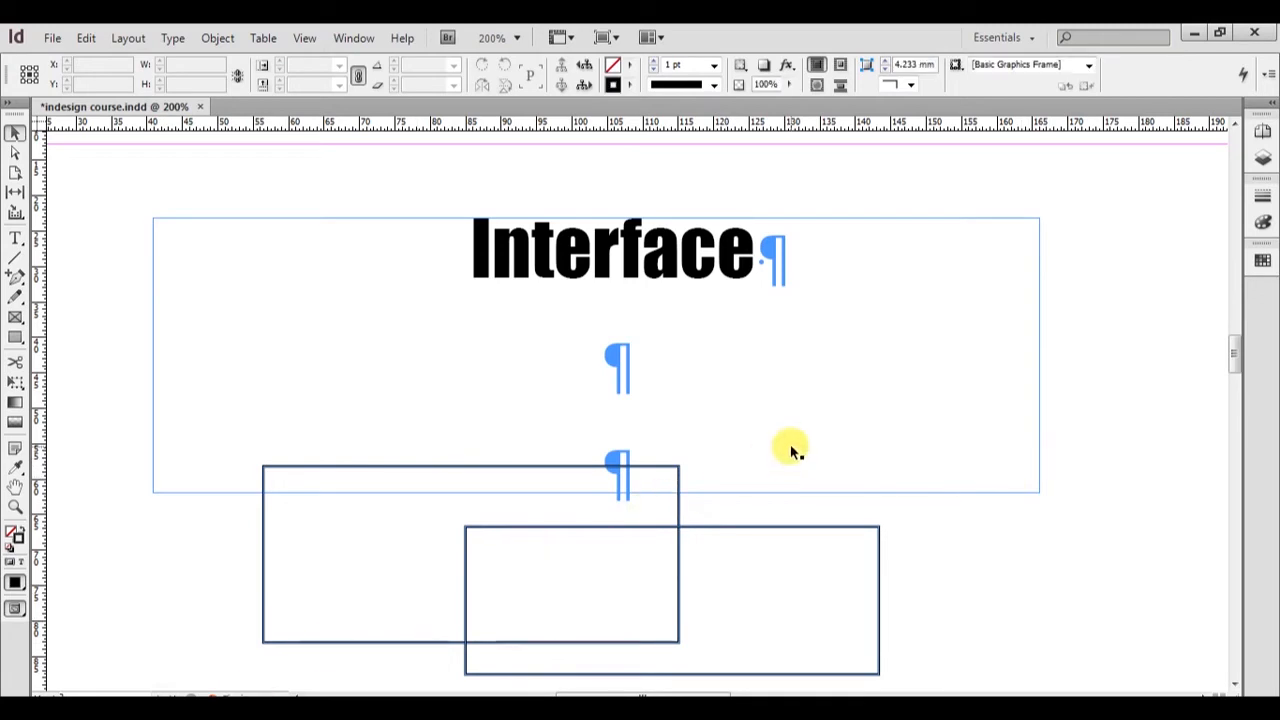
Move the lower rectangle below the upper one, to about X 91 mm and Y 96 mm.
{"action": "left_click", "coordinate": [746, 449]}
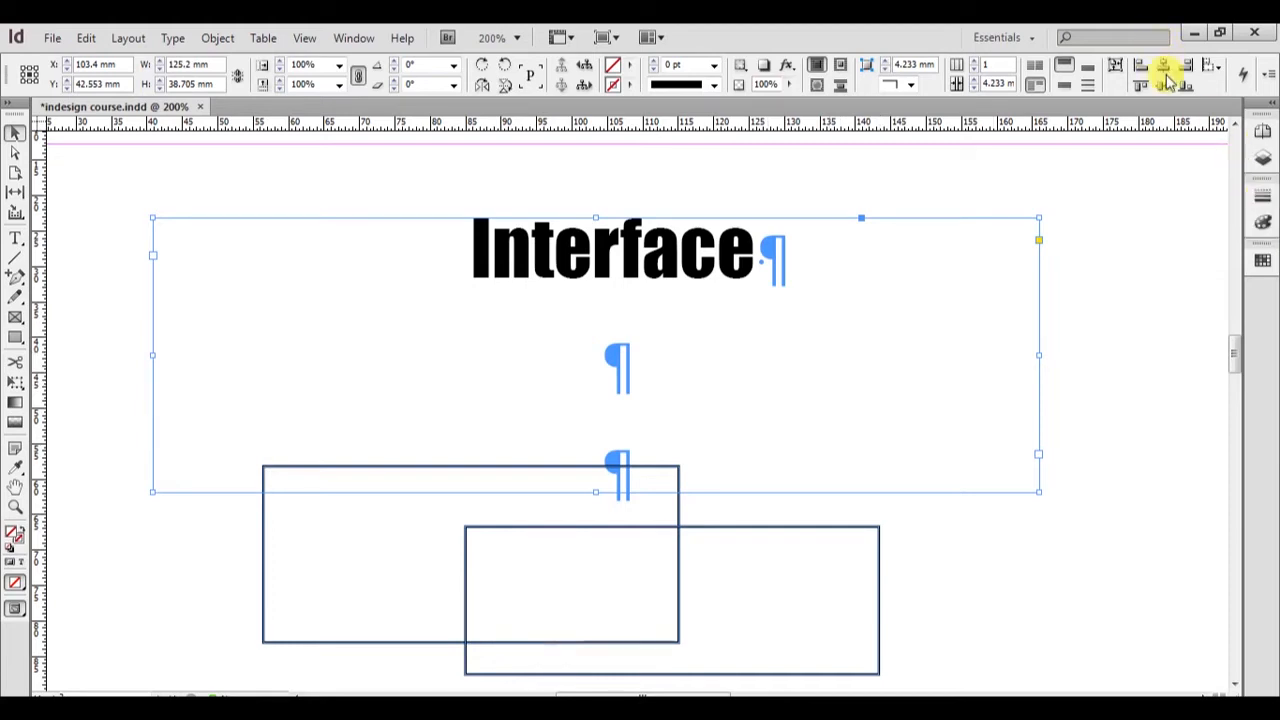
{"action": "key", "text": "space"}
{"action": "left_click_drag", "start_coordinate": [731, 560], "coordinate": [704, 388]}
{"action": "left_click", "coordinate": [15, 131]}
{"action": "left_click", "coordinate": [826, 480]}
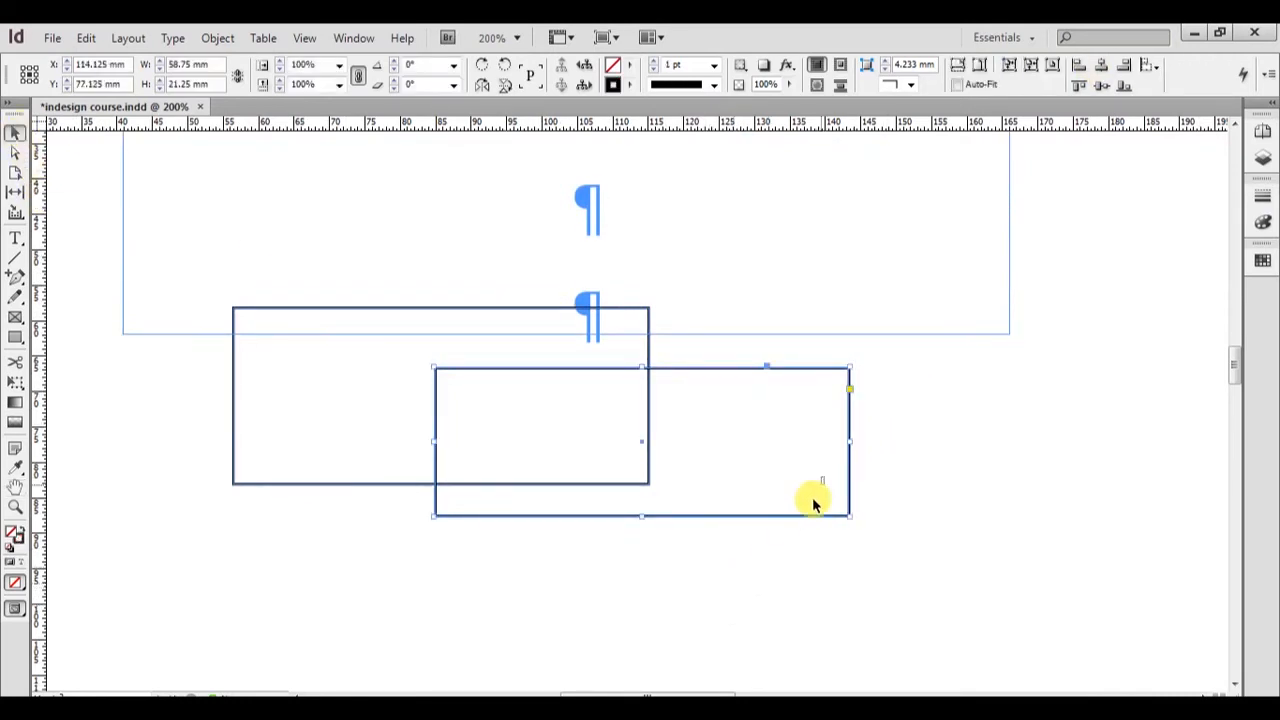
{"action": "left_click_drag", "start_coordinate": [853, 490], "coordinate": [689, 624]}
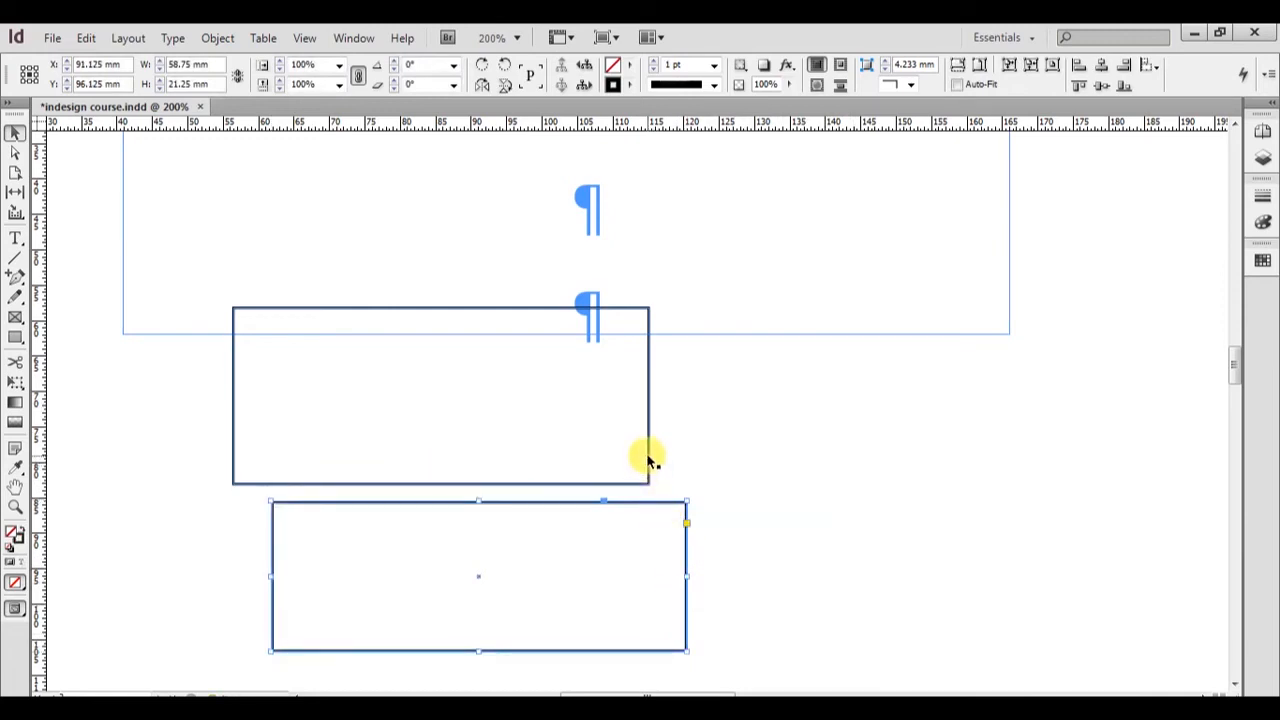
Align both rectangles by their horizontal centers, and try aligning their top edges, undoing only the top alignment.
{"action": "left_click", "coordinate": [649, 455], "text": "shift"}
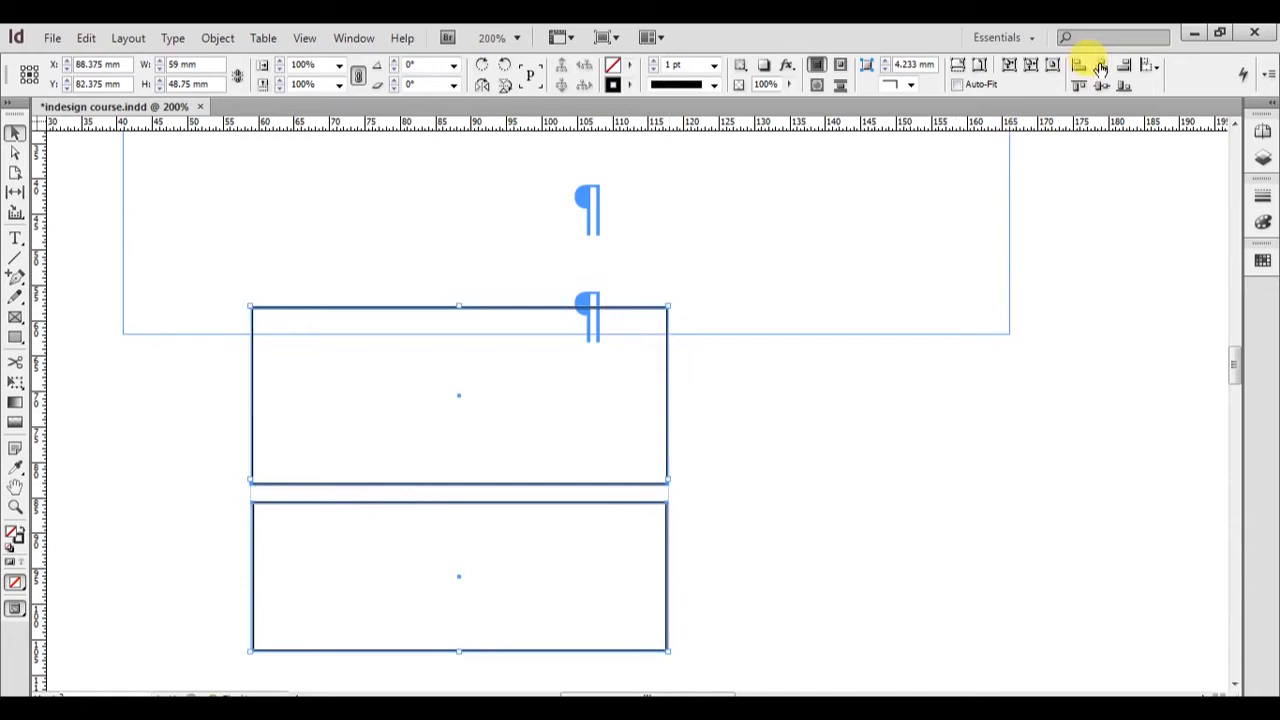
{"action": "left_click", "coordinate": [1081, 88]}
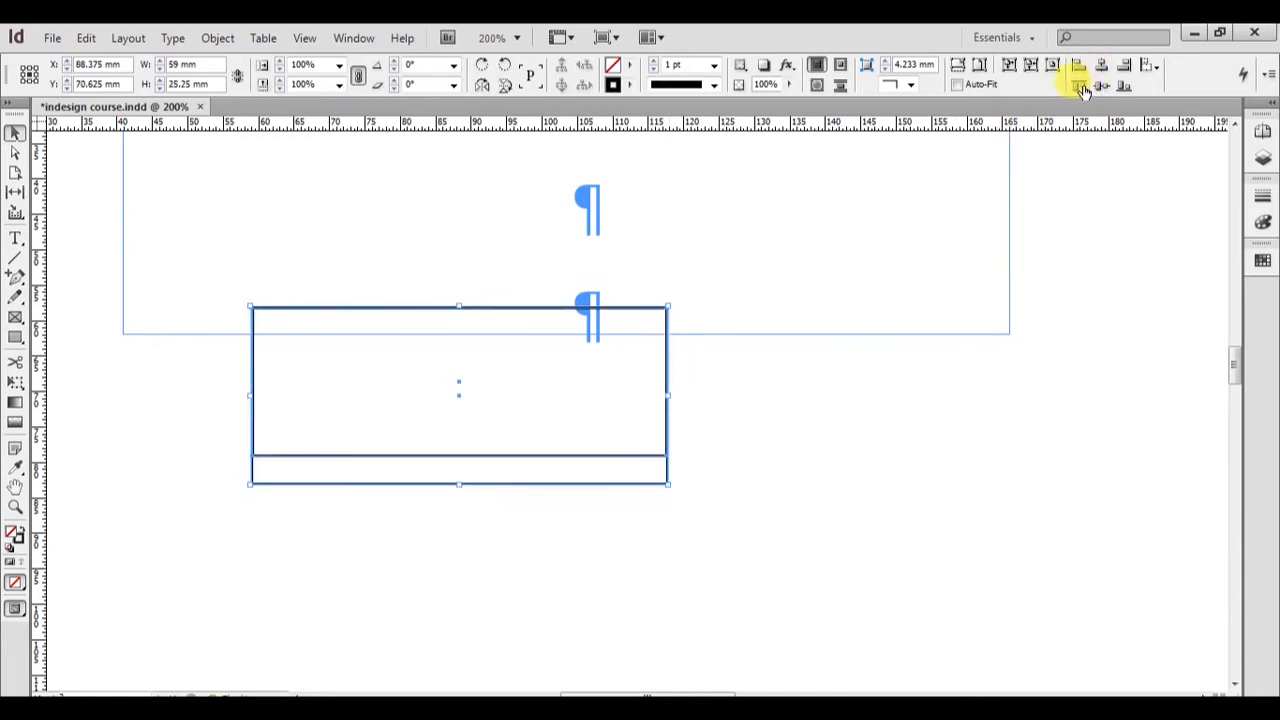
{"action": "key", "text": "ctrl+z"}
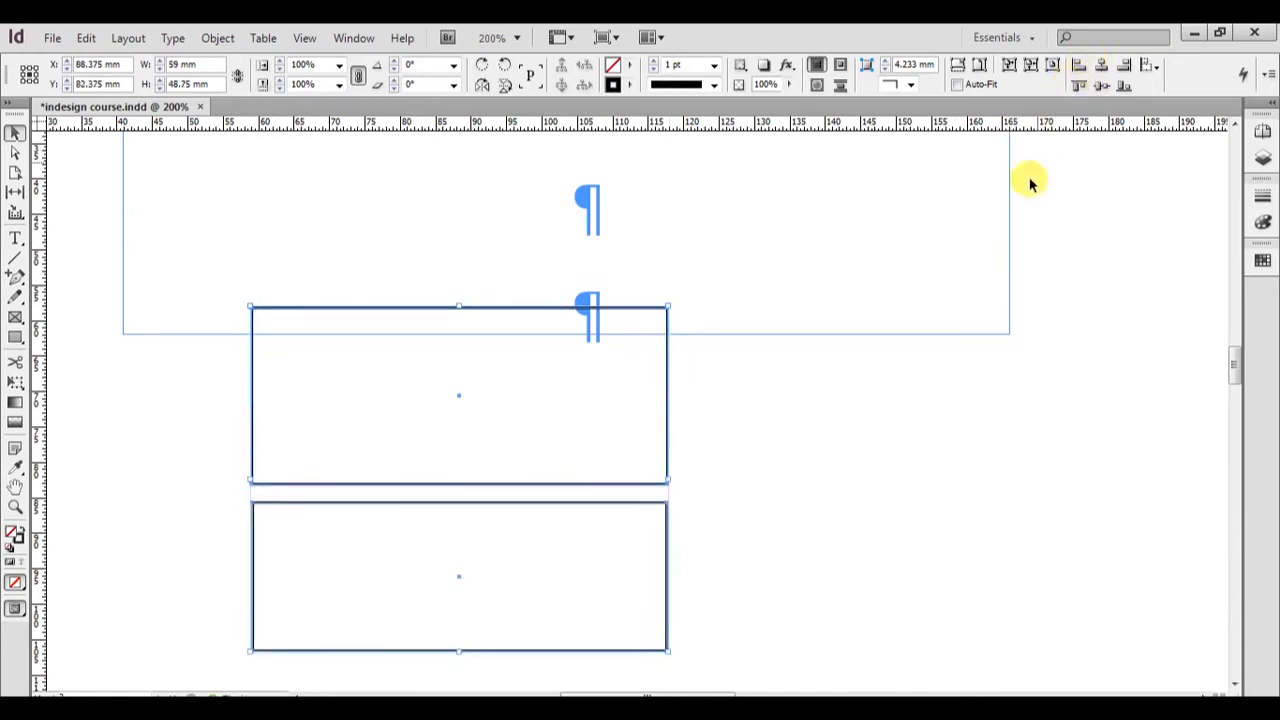
Move the lower rectangle to about X 126 mm and Y 97 mm, and select both rectangles together.
{"action": "left_click", "coordinate": [771, 420]}
{"action": "left_click_drag", "start_coordinate": [662, 507], "coordinate": [929, 509]}
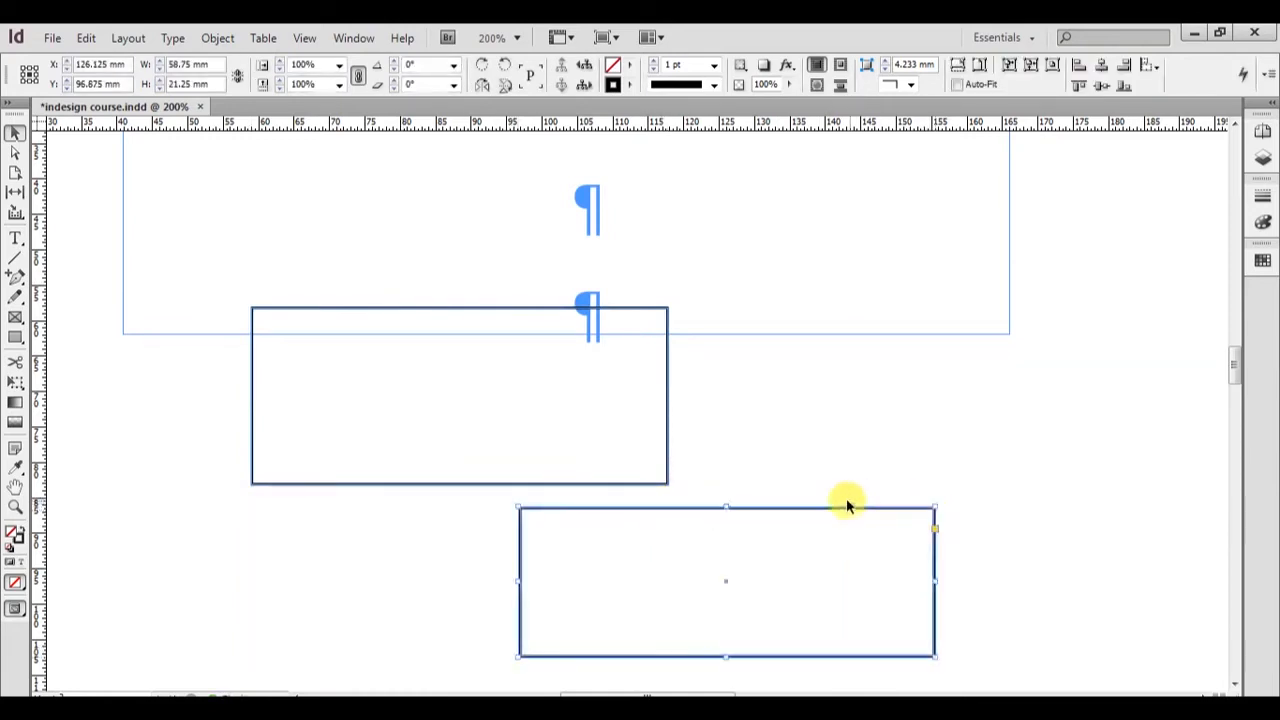
{"action": "left_click", "coordinate": [665, 402], "text": "shift"}
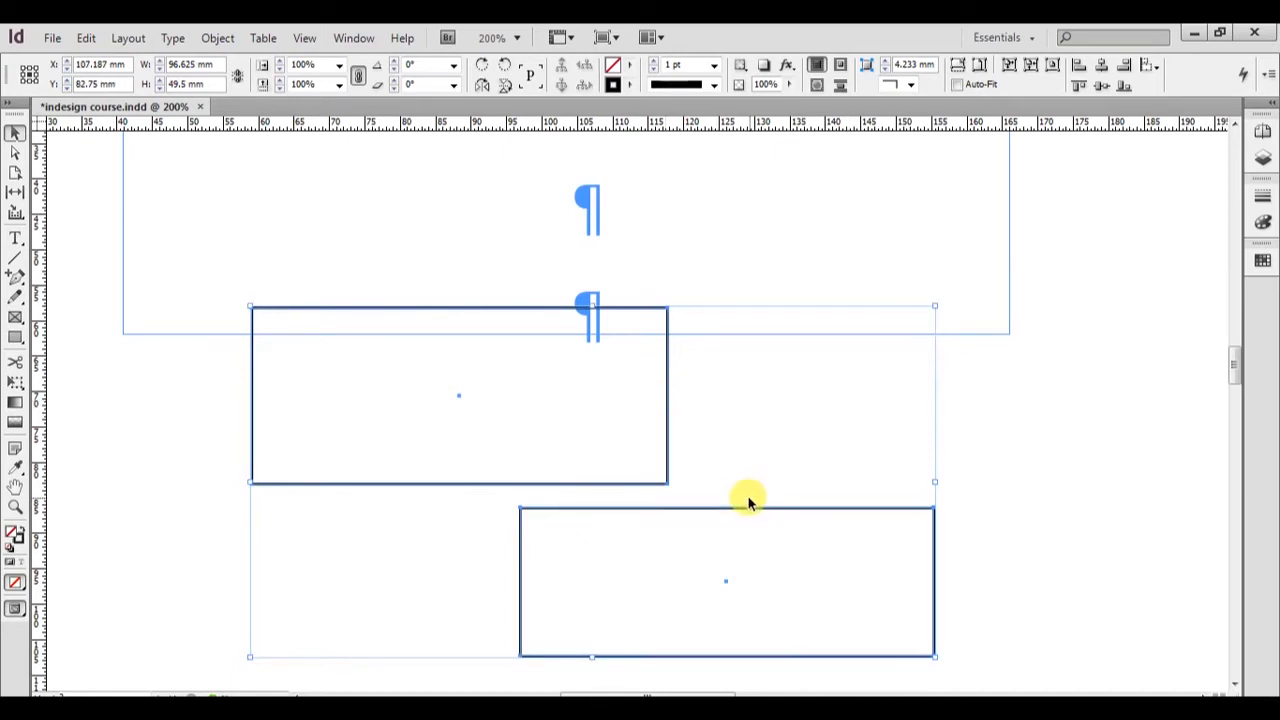
{"action": "left_click", "coordinate": [682, 553]}
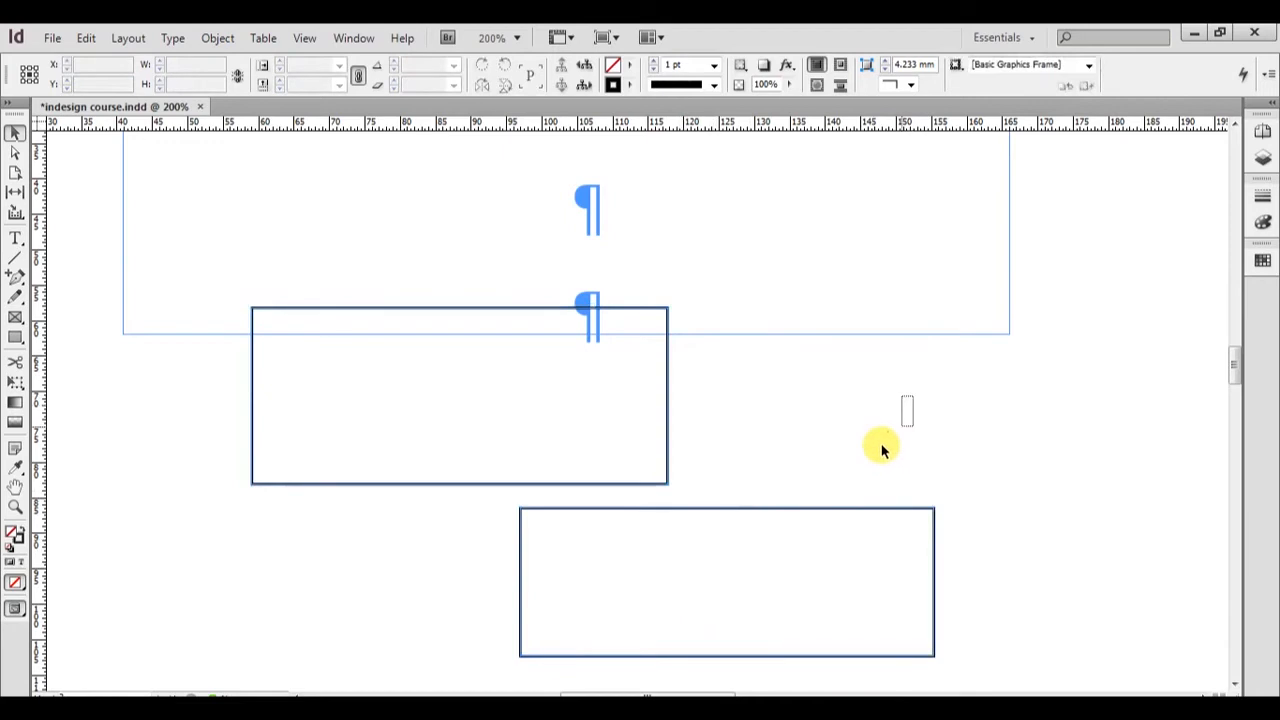
{"action": "left_click_drag", "start_coordinate": [910, 398], "coordinate": [644, 552]}
{"action": "left_click", "coordinate": [1051, 403]}
{"action": "left_click_drag", "start_coordinate": [1051, 400], "coordinate": [595, 550]}
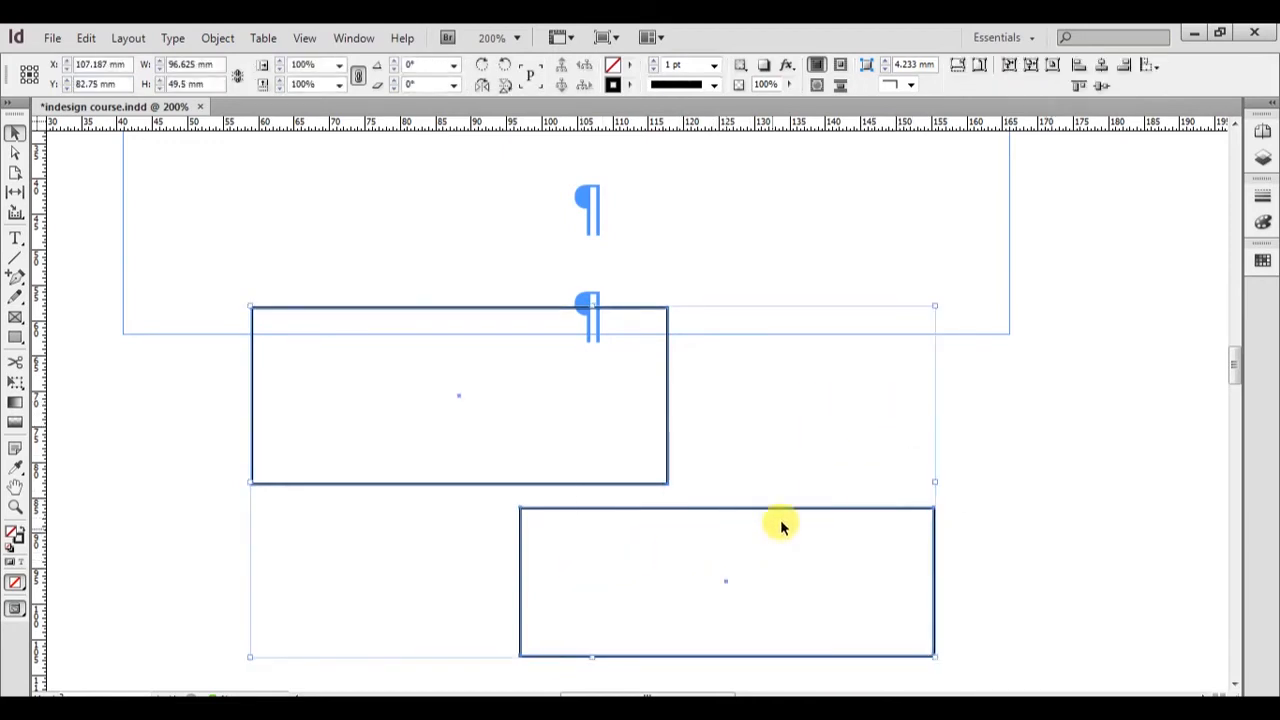
Set the lower rectangle as the key object, and try aligning the rectangles' horizontal centers to it, undoing the alignment.
{"action": "left_click", "coordinate": [791, 517]}
{"action": "left_click_drag", "start_coordinate": [751, 424], "coordinate": [594, 545]}
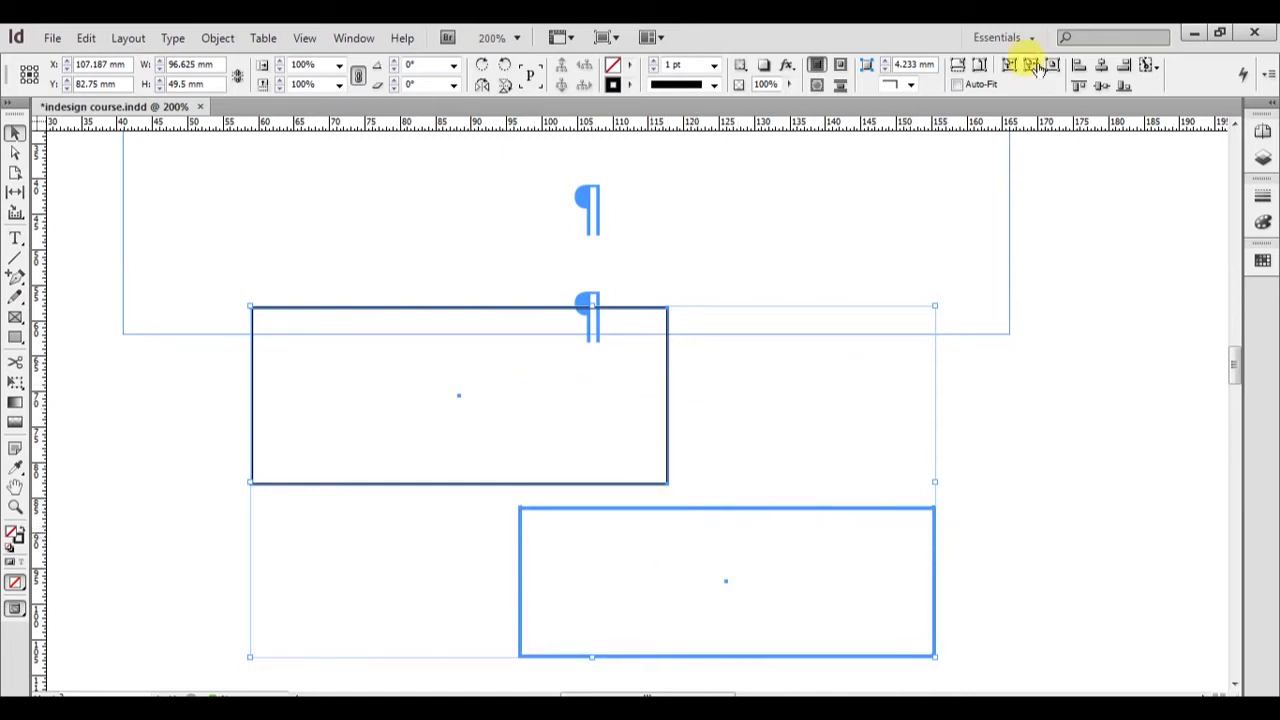
{"action": "left_click", "coordinate": [1100, 66]}
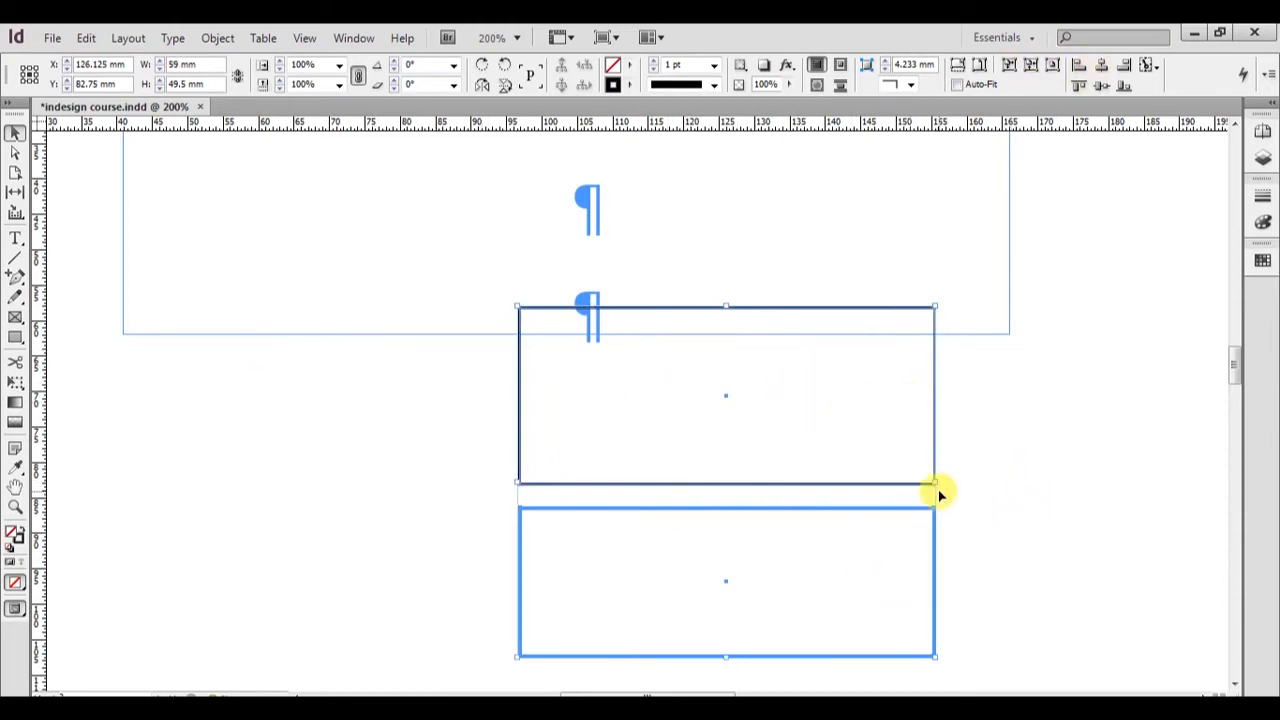
{"action": "key", "text": "ctrl+z"}
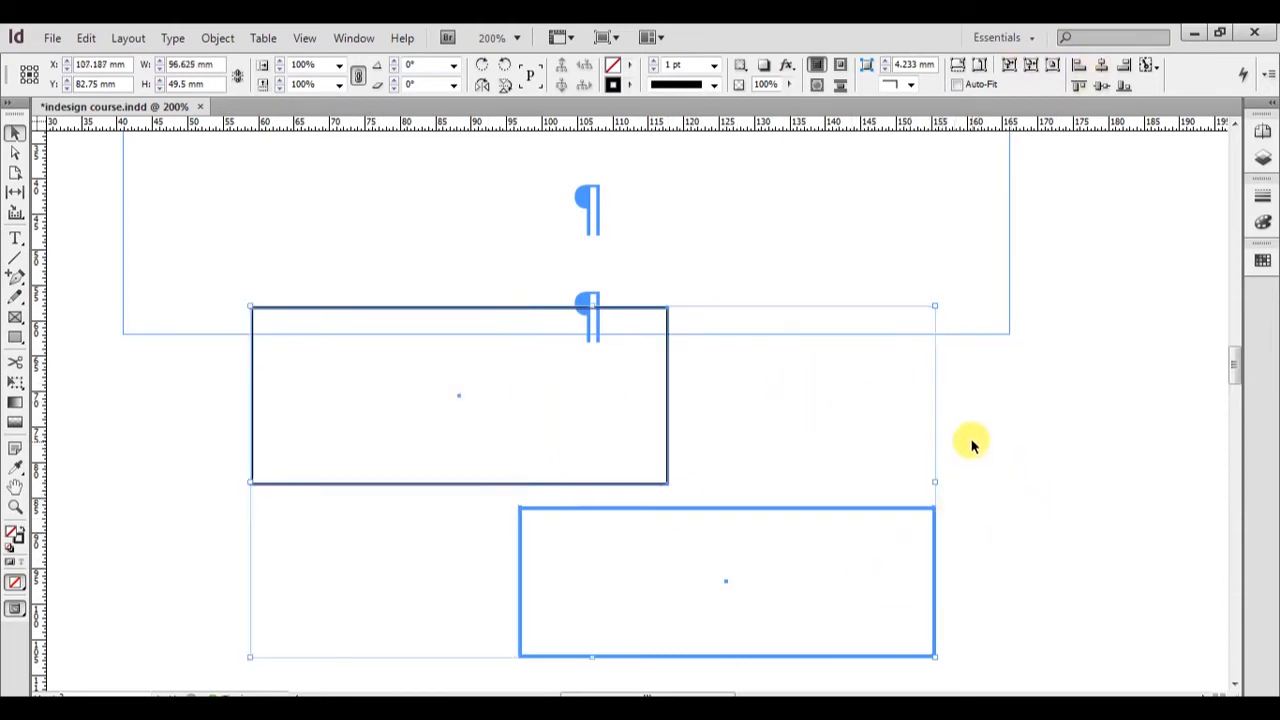
Deselect the rectangles and bring the Important Tools page's title and the blank area beneath it into view.
{"action": "left_click", "coordinate": [985, 400]}
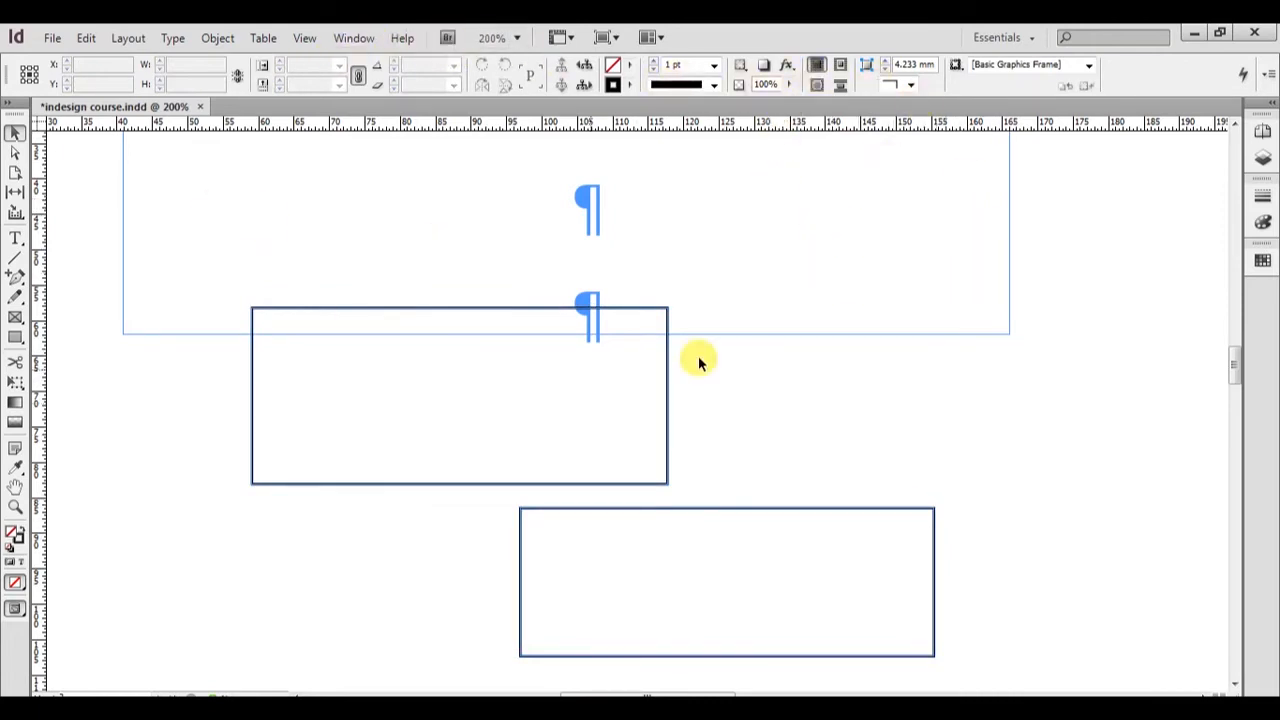
{"action": "scroll", "coordinate": [730, 352], "scroll_direction": "up", "scroll_amount": 5}
{"action": "key", "text": "space"}
{"action": "left_click_drag", "start_coordinate": [800, 313], "coordinate": [614, 289]}
{"action": "left_click_drag", "start_coordinate": [875, 258], "coordinate": [580, 272]}
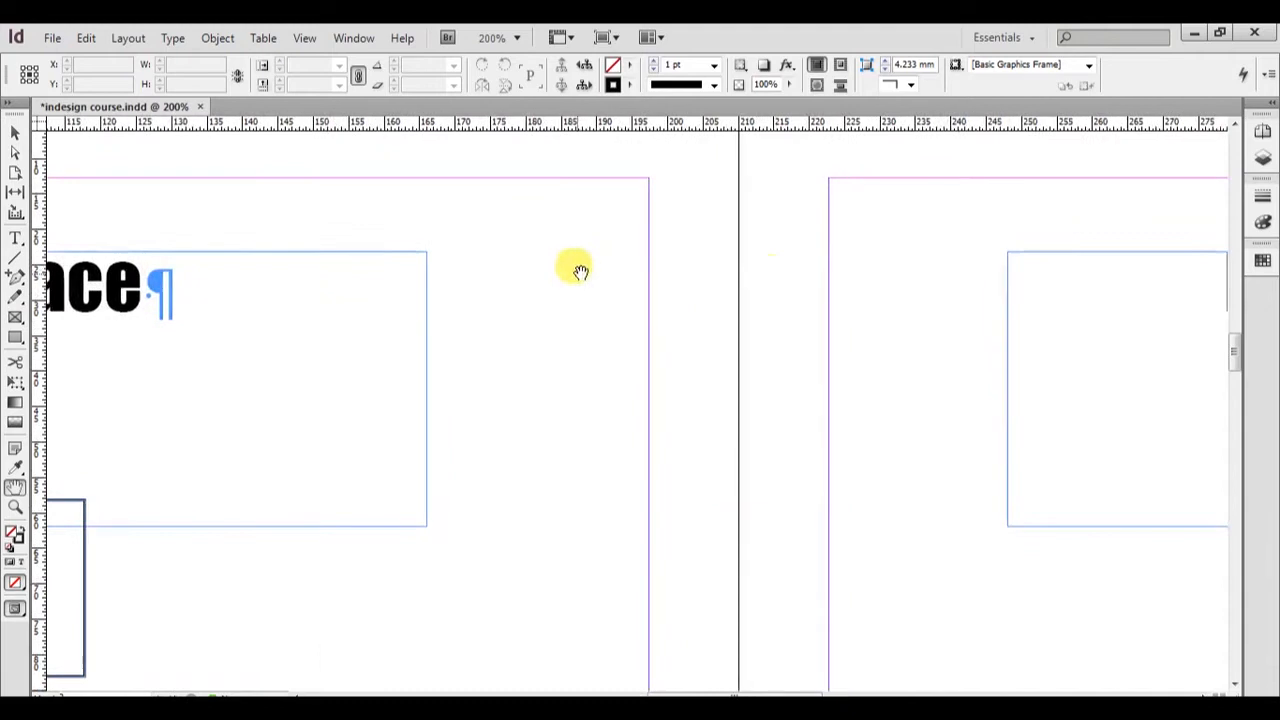
{"action": "left_click_drag", "start_coordinate": [809, 309], "coordinate": [615, 319]}
{"action": "left_click_drag", "start_coordinate": [885, 323], "coordinate": [478, 348]}
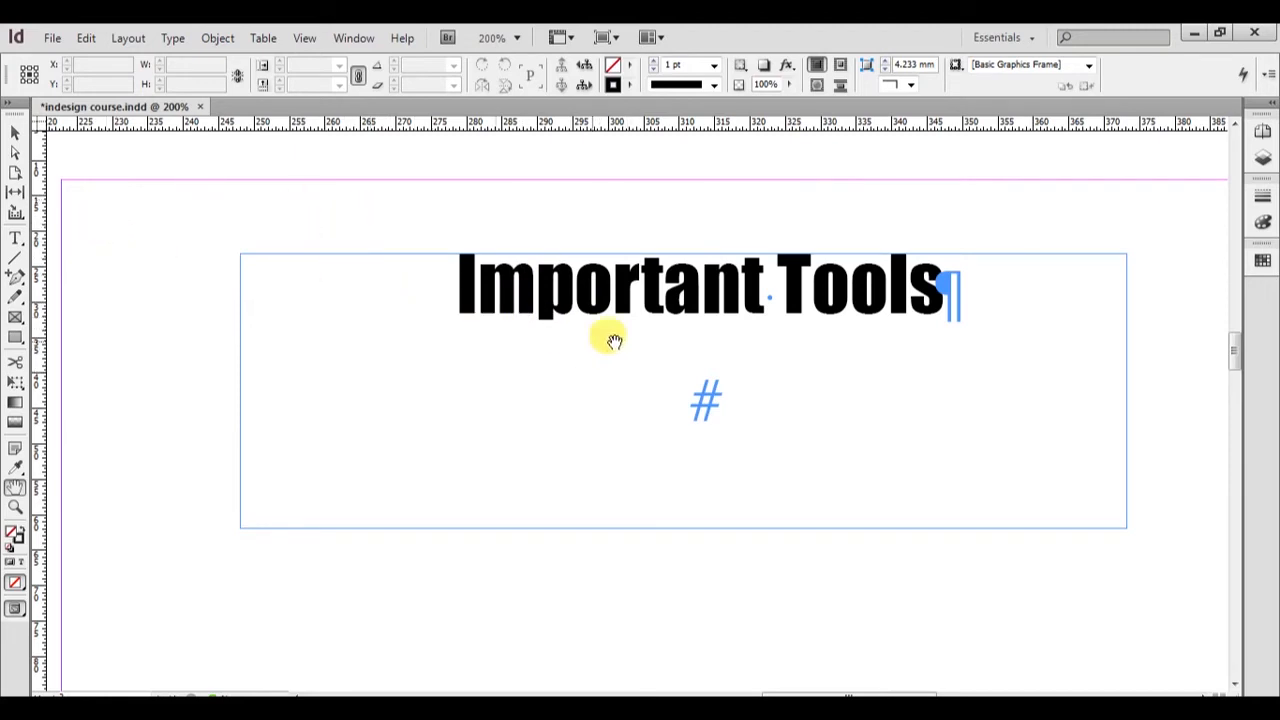
{"action": "left_click_drag", "start_coordinate": [729, 354], "coordinate": [677, 249]}
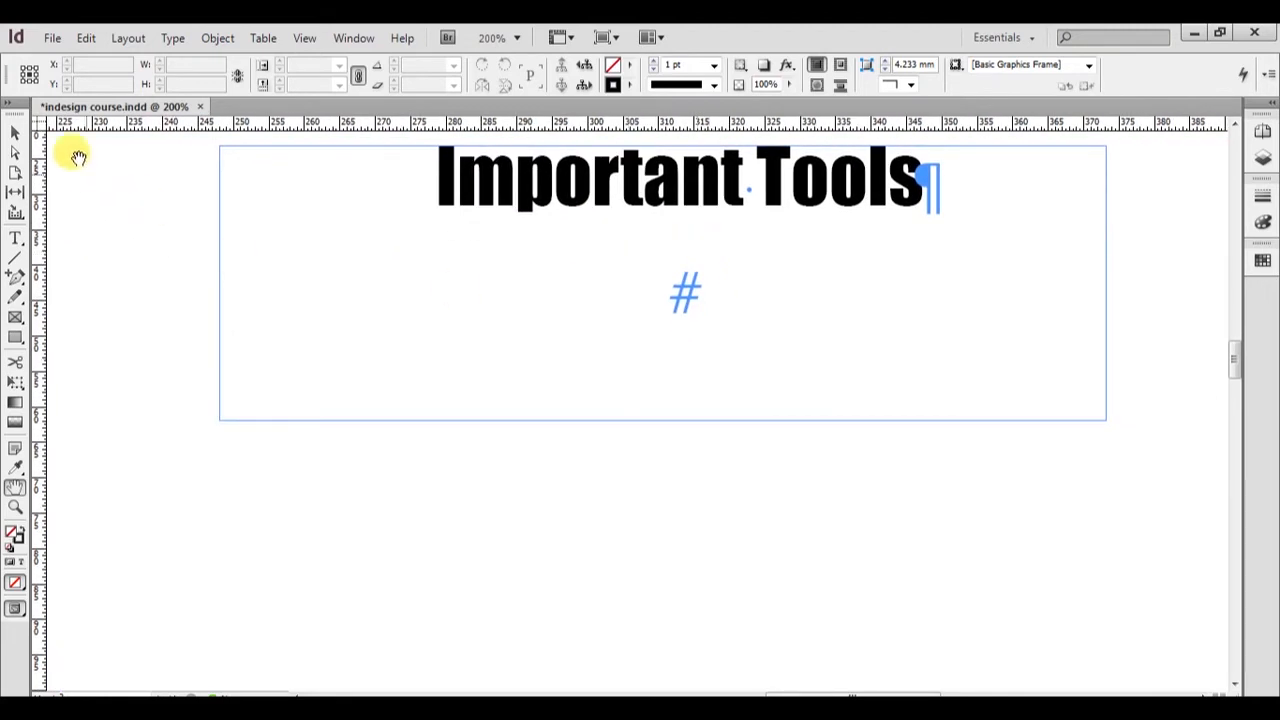
Shift the Important Tools title frame slightly, and add a text frame containing "dff" below it.
{"action": "left_click", "coordinate": [15, 133]}
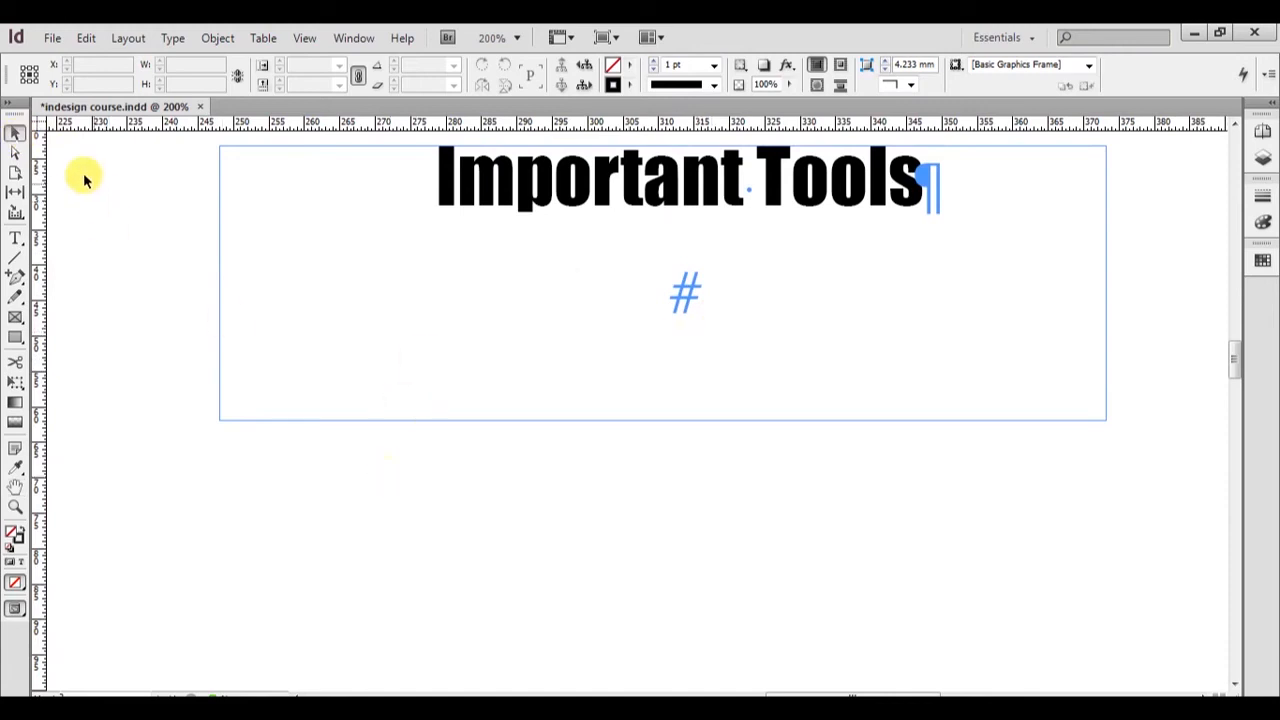
{"action": "left_click_drag", "start_coordinate": [543, 206], "coordinate": [551, 217]}
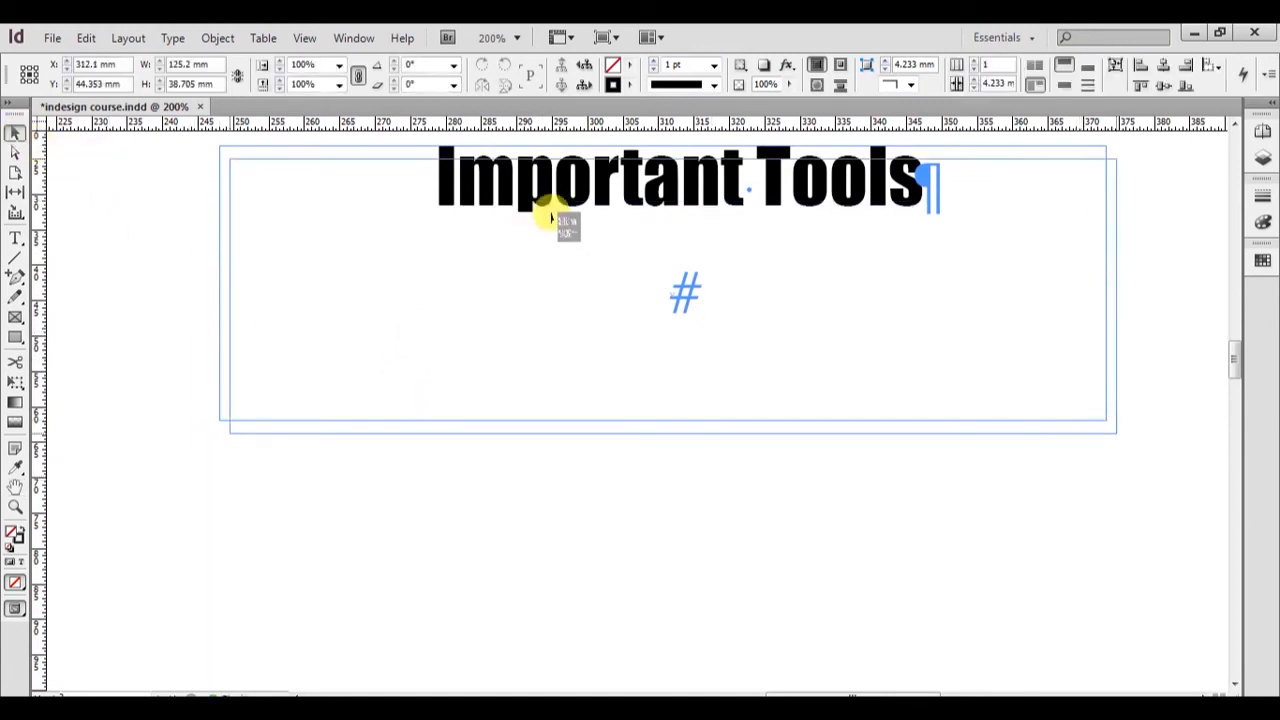
{"action": "left_click", "coordinate": [15, 236]}
{"action": "left_click_drag", "start_coordinate": [321, 469], "coordinate": [914, 562]}
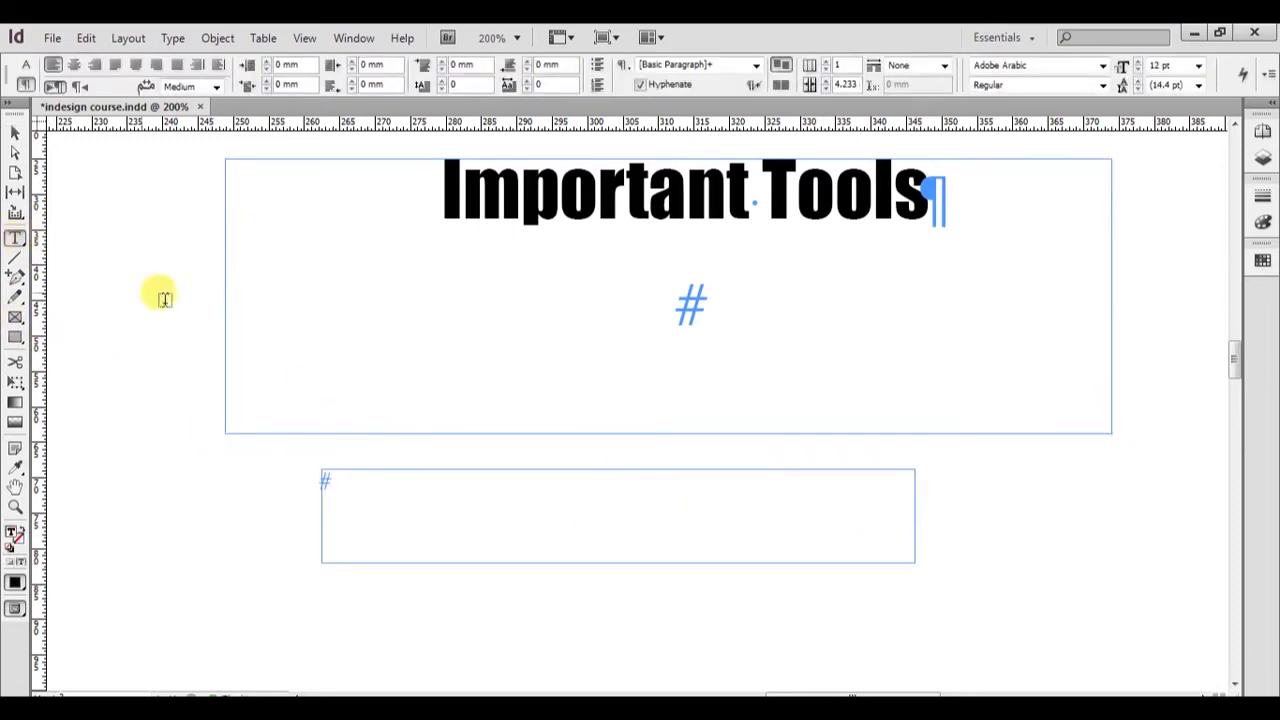
{"action": "type", "text": "dff"}
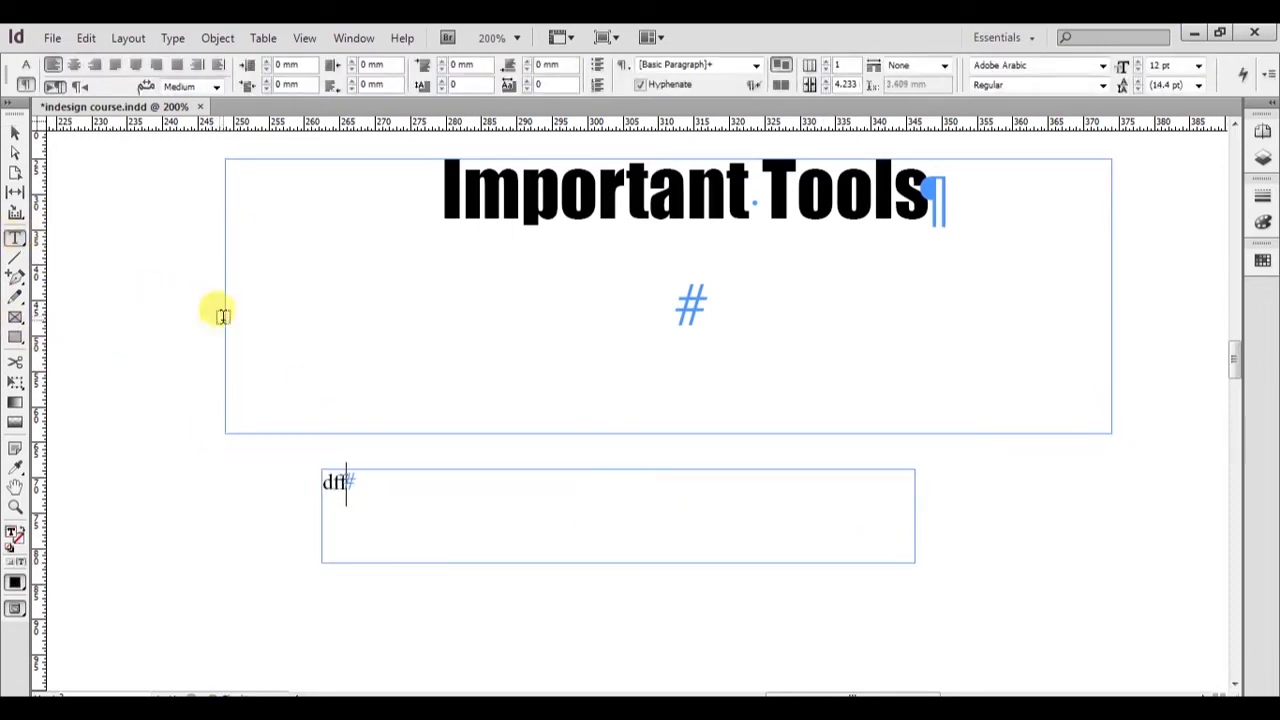
{"action": "left_click", "coordinate": [14, 136]}
{"action": "left_click", "coordinate": [153, 402]}
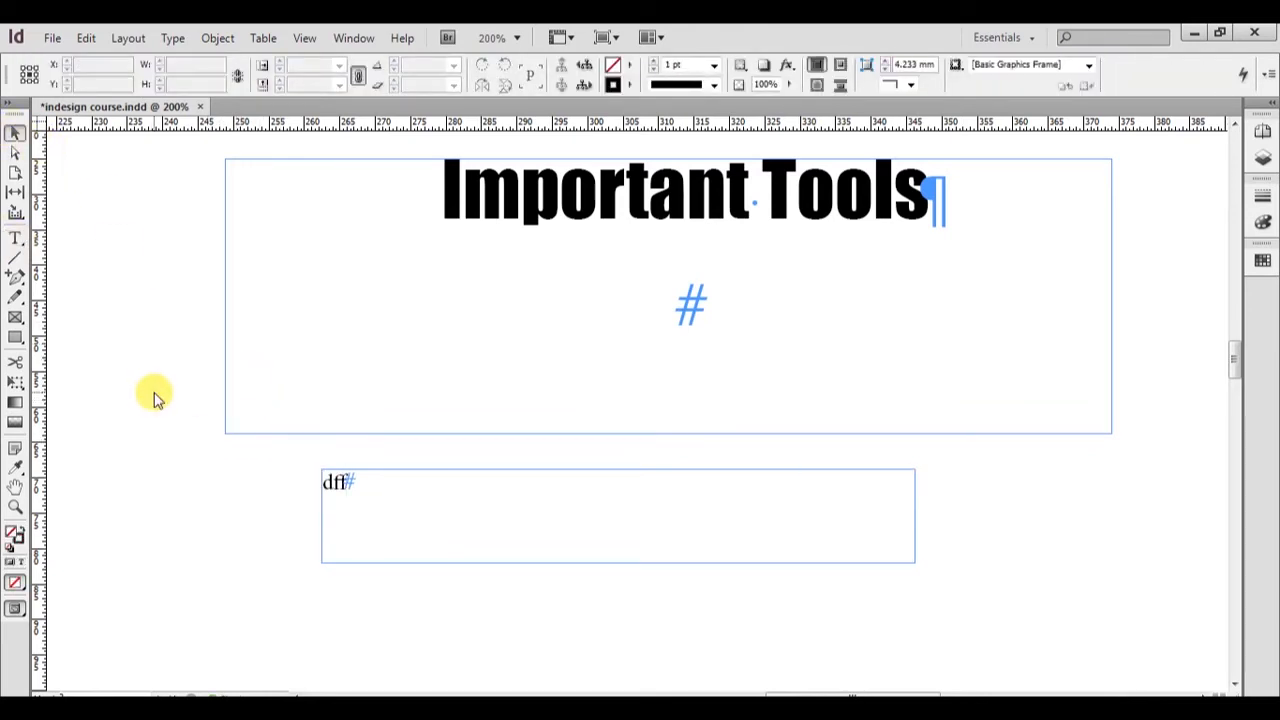
Place the image 01.png beside the "dff" text frame, about 30 mm wide and 23 mm high.
{"action": "key", "text": "ctrl+d"}
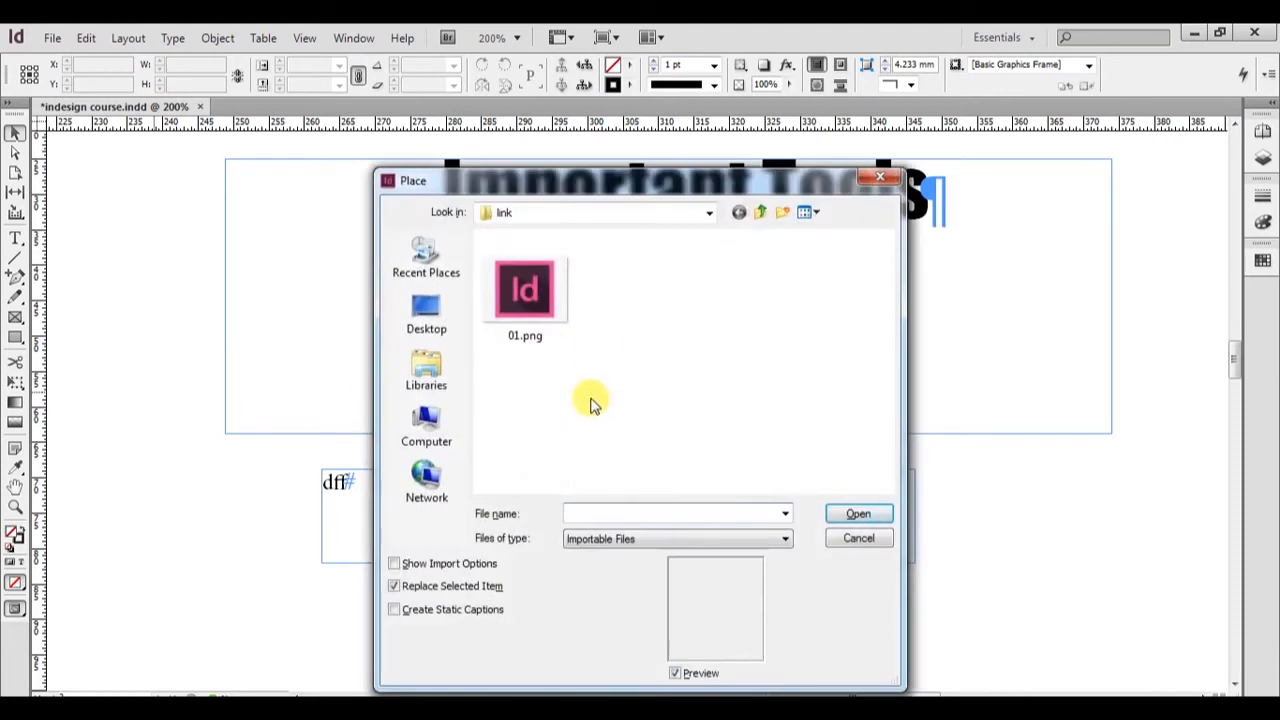
{"action": "left_click", "coordinate": [529, 338]}
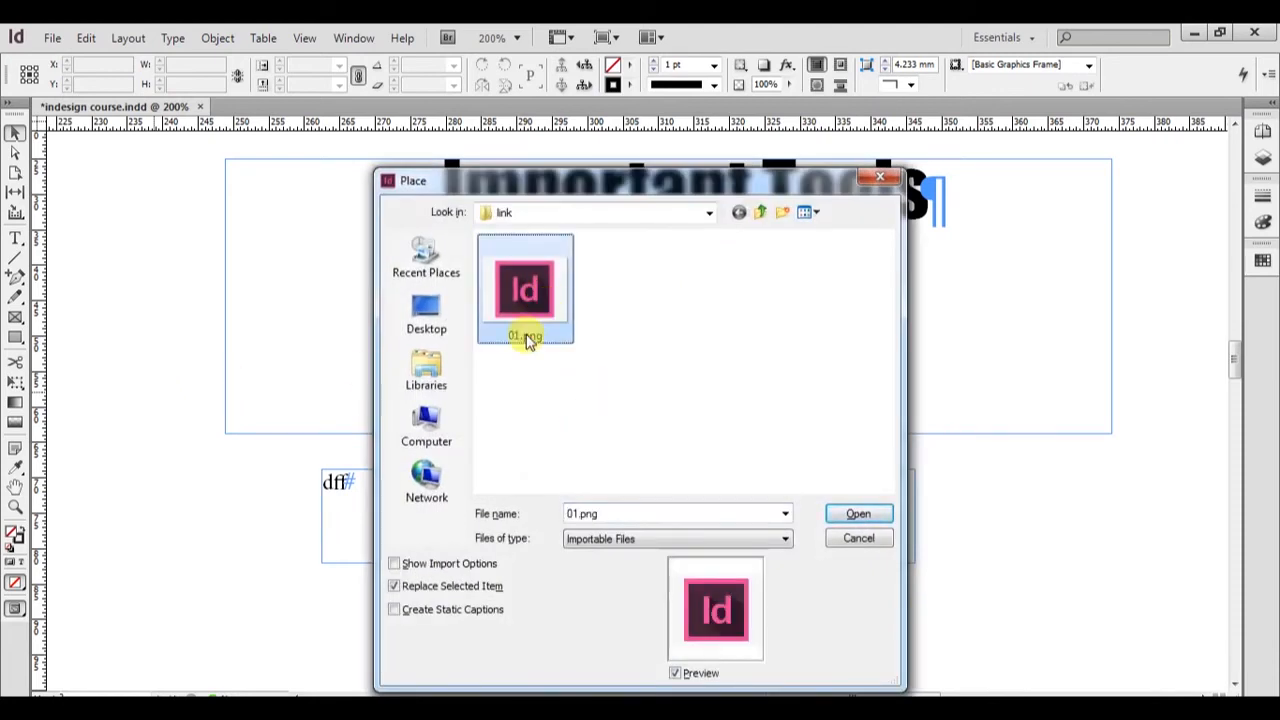
{"action": "double_click", "coordinate": [540, 305]}
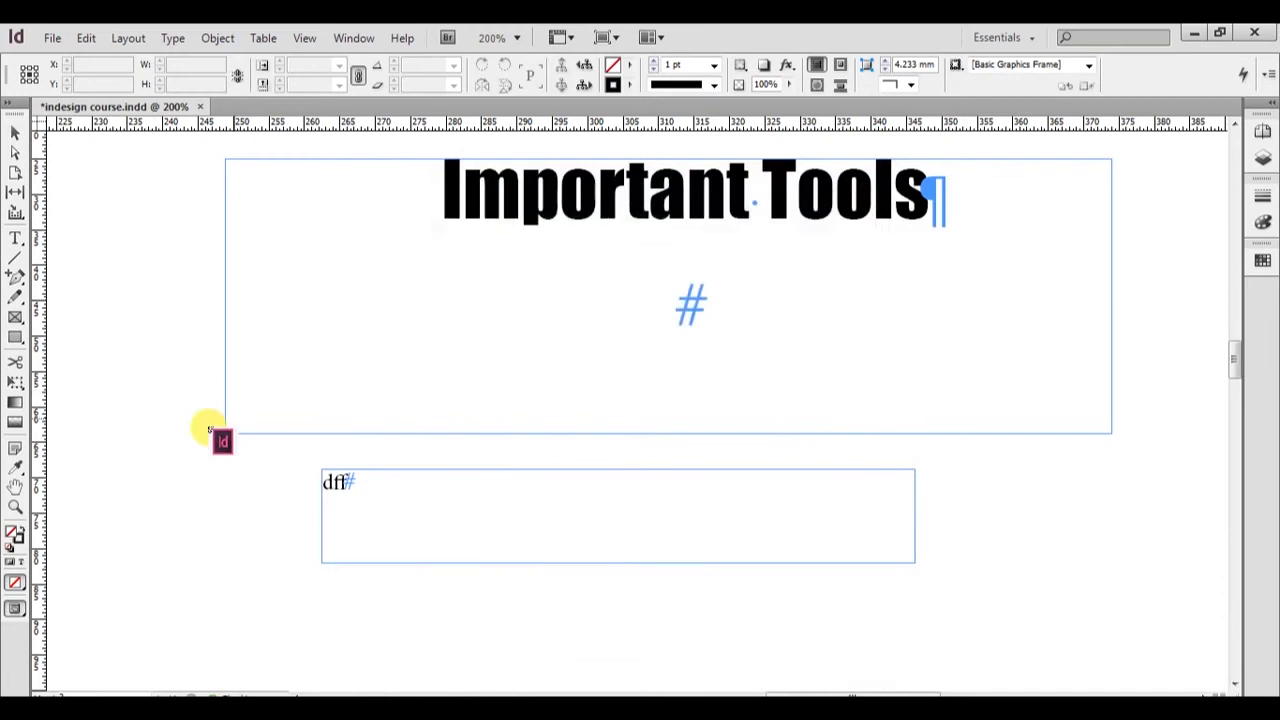
{"action": "left_click_drag", "start_coordinate": [92, 422], "coordinate": [305, 588]}
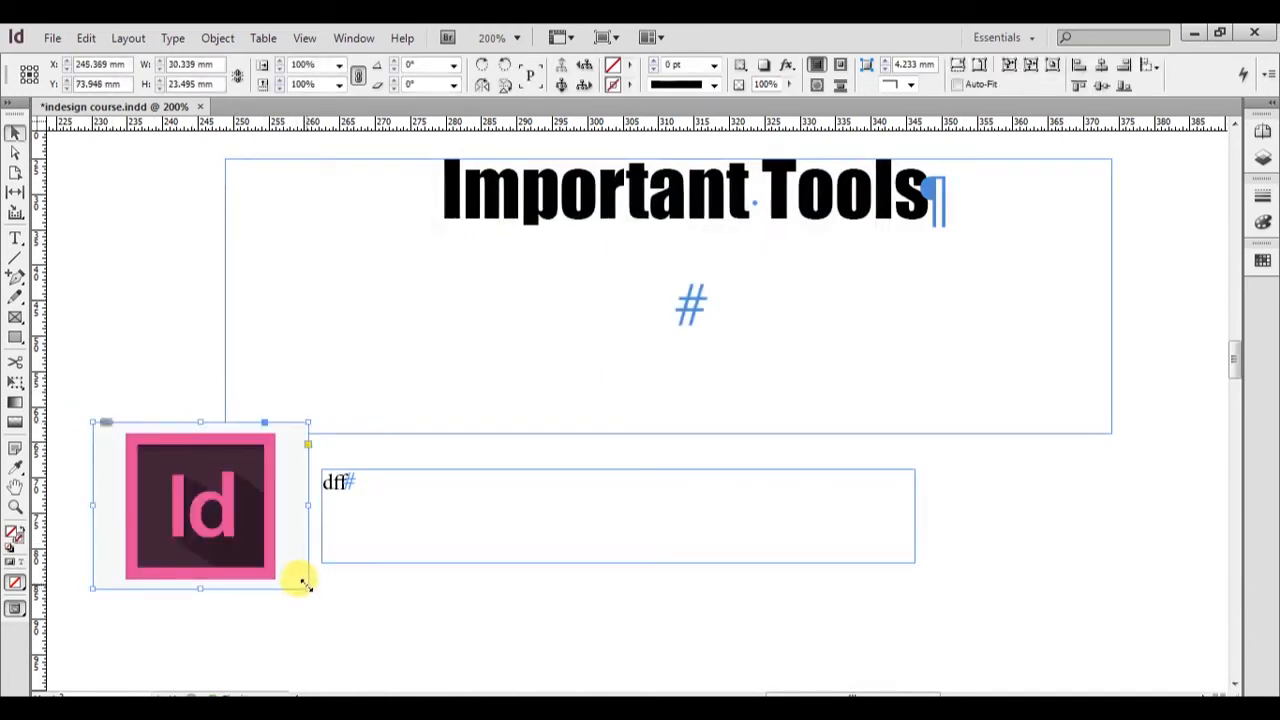
{"action": "left_click", "coordinate": [375, 595]}
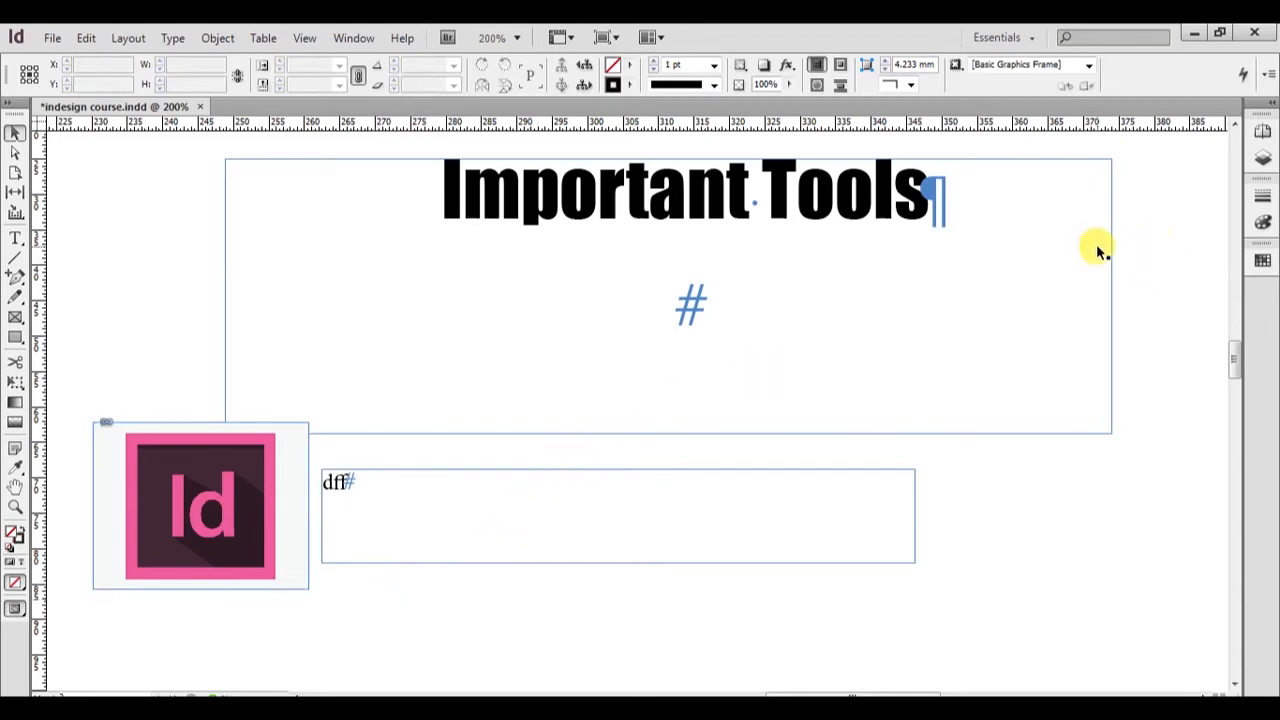
Display the Links panel as a floating panel and examine the entries grouped under 01.png.
{"action": "key", "text": "ctrl+shift+d"}
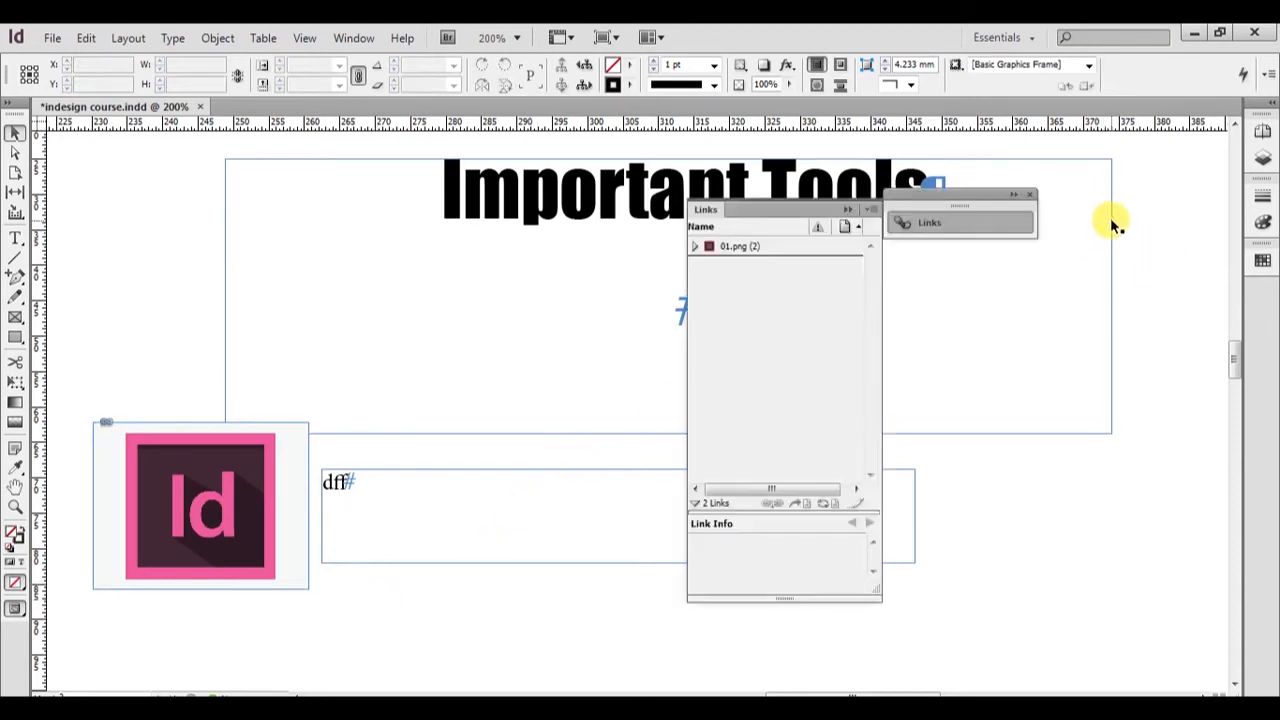
{"action": "left_click_drag", "start_coordinate": [714, 206], "coordinate": [1012, 186]}
{"action": "left_click", "coordinate": [1006, 220]}
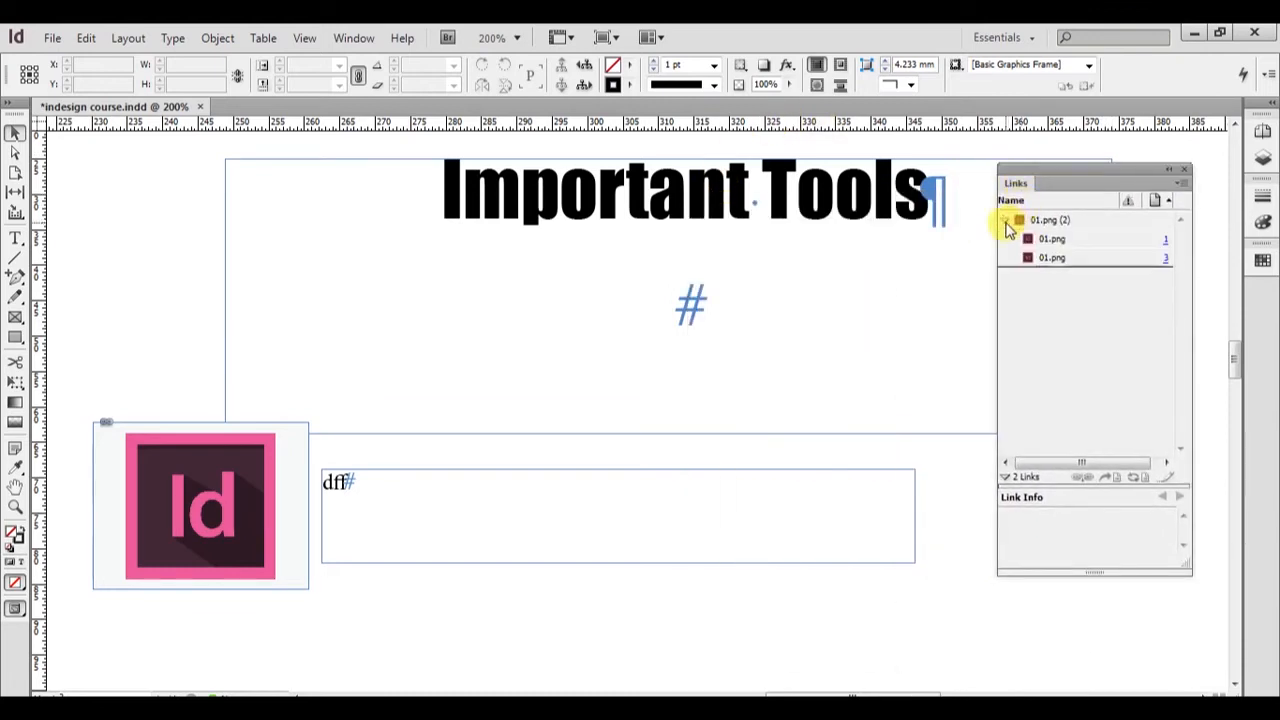
{"action": "left_click", "coordinate": [1006, 222]}
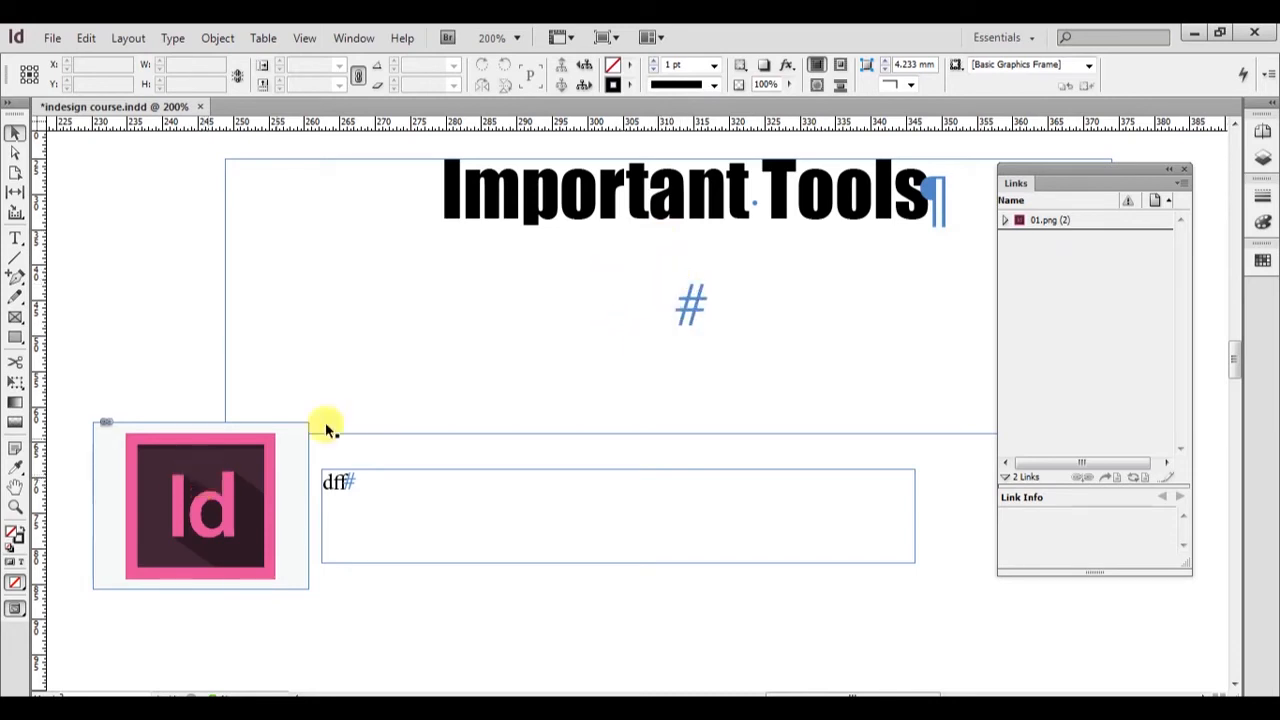
Move the placed image over the title frame's edge, to about X 257 mm and Y 56 mm, and close the Links panel.
{"action": "mouse_move", "coordinate": [604, 426]}
{"action": "left_mouse_down"}
{"action": "mouse_move", "coordinate": [598, 382]}
{"action": "mouse_move", "coordinate": [564, 421]}
{"action": "mouse_move", "coordinate": [606, 441]}
{"action": "left_mouse_up"}
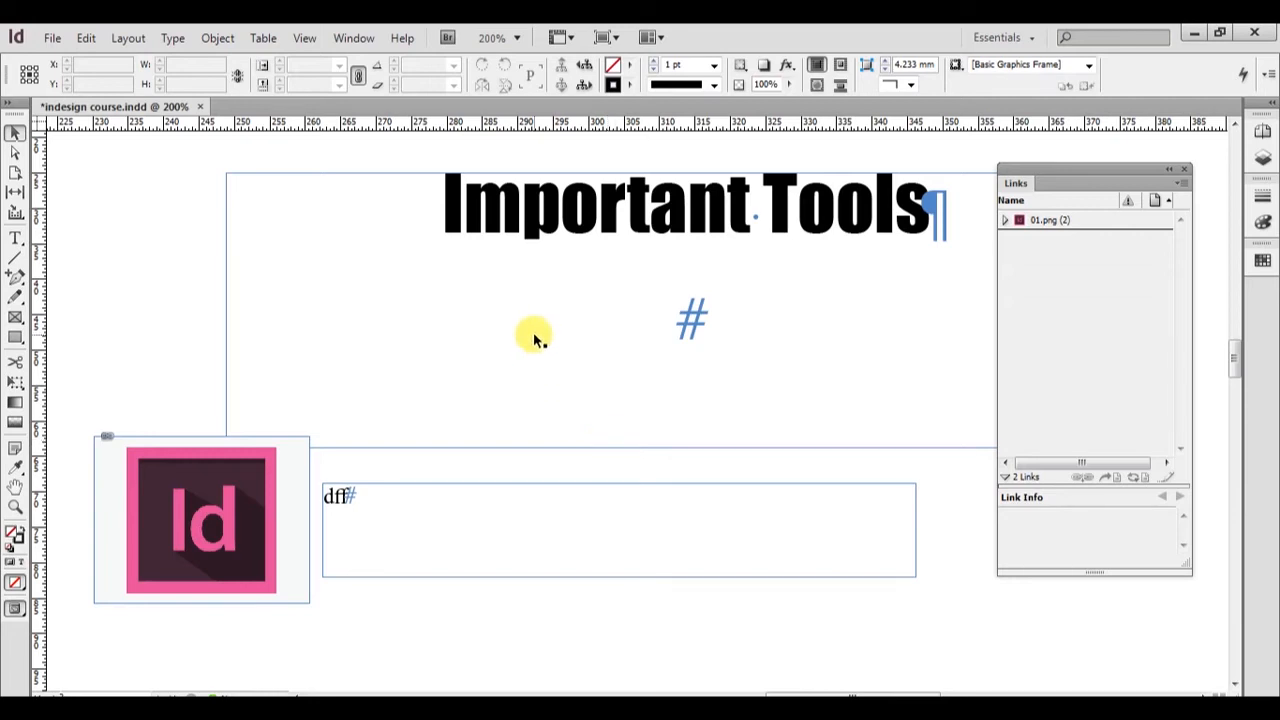
{"action": "left_click_drag", "start_coordinate": [574, 441], "coordinate": [545, 440]}
{"action": "left_click_drag", "start_coordinate": [214, 500], "coordinate": [305, 405]}
{"action": "left_click_drag", "start_coordinate": [514, 371], "coordinate": [486, 357]}
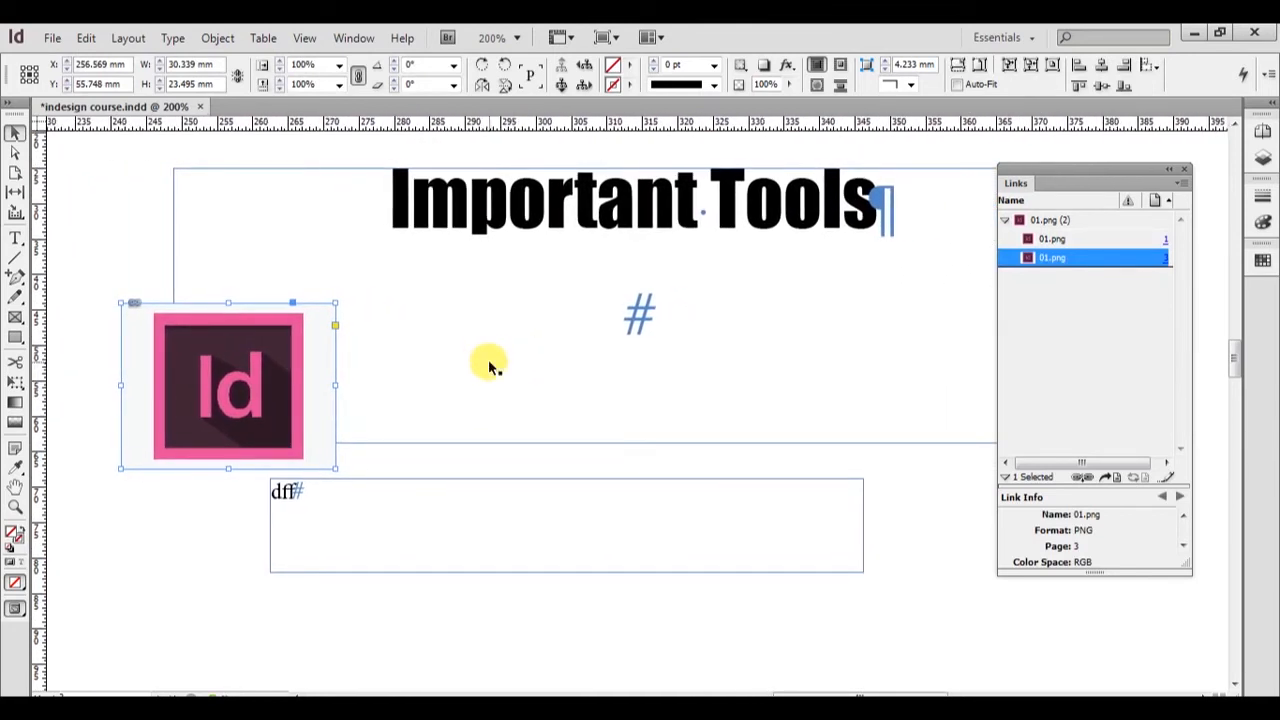
{"action": "left_click", "coordinate": [1185, 170]}
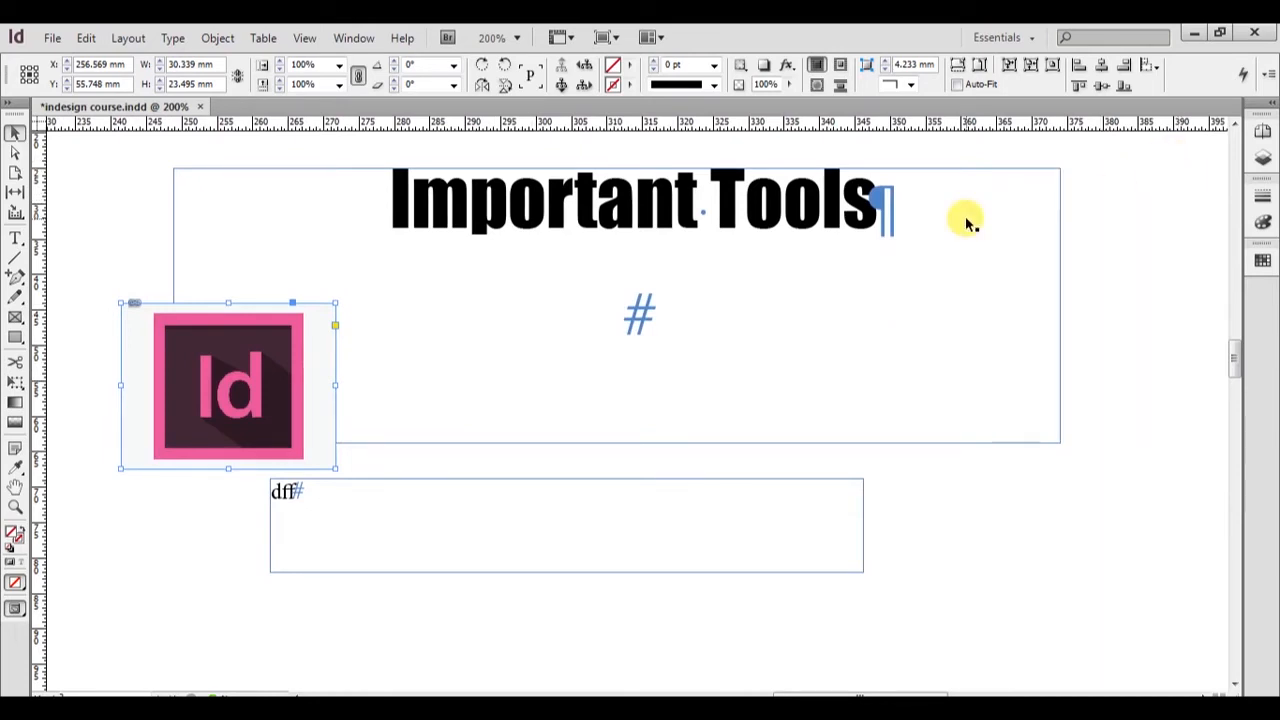
Show the Stroke and Paragraph Styles panels, and make Paragraph Styles a separate floating panel.
{"action": "key", "text": "F10"}
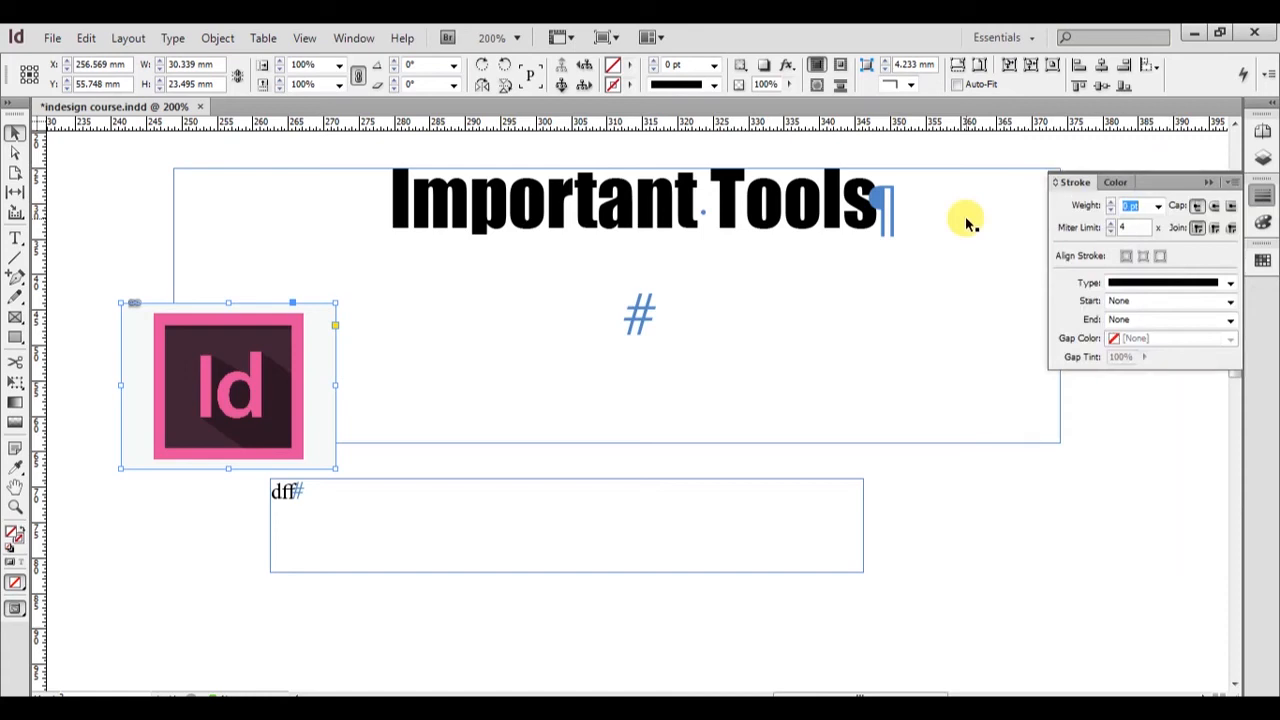
{"action": "key", "text": "F11"}
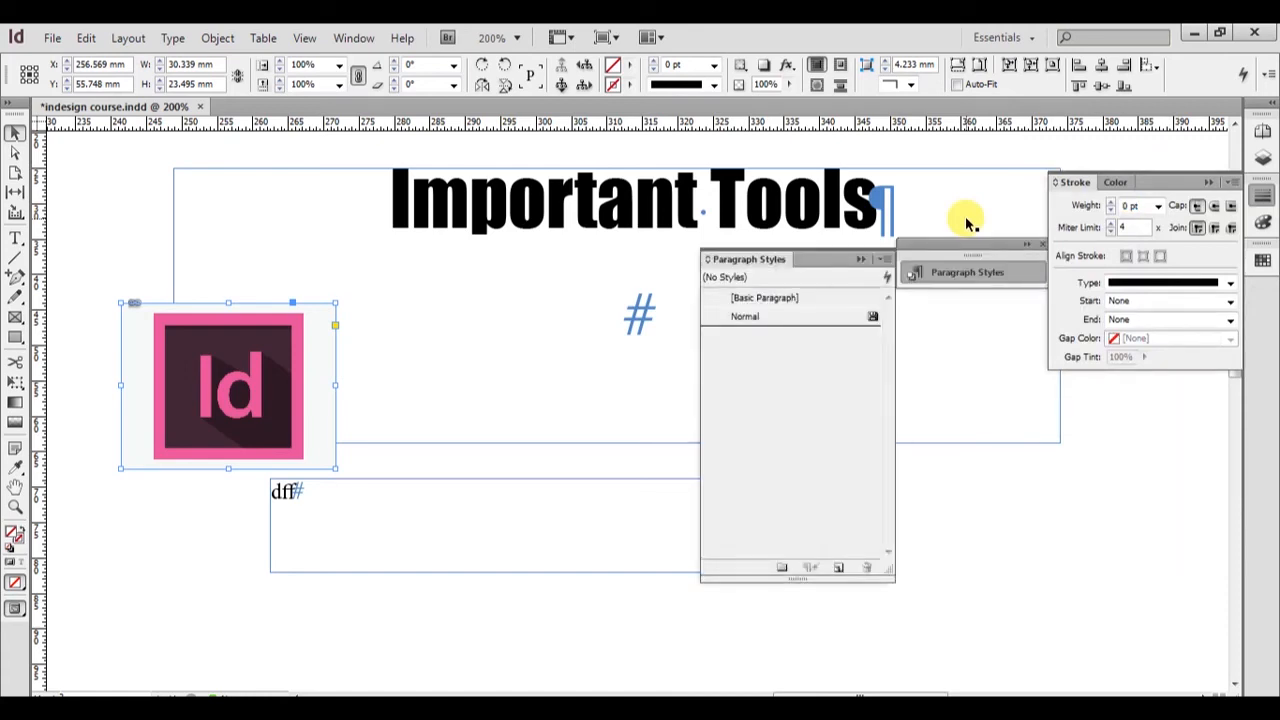
{"action": "left_click_drag", "start_coordinate": [734, 257], "coordinate": [760, 262]}
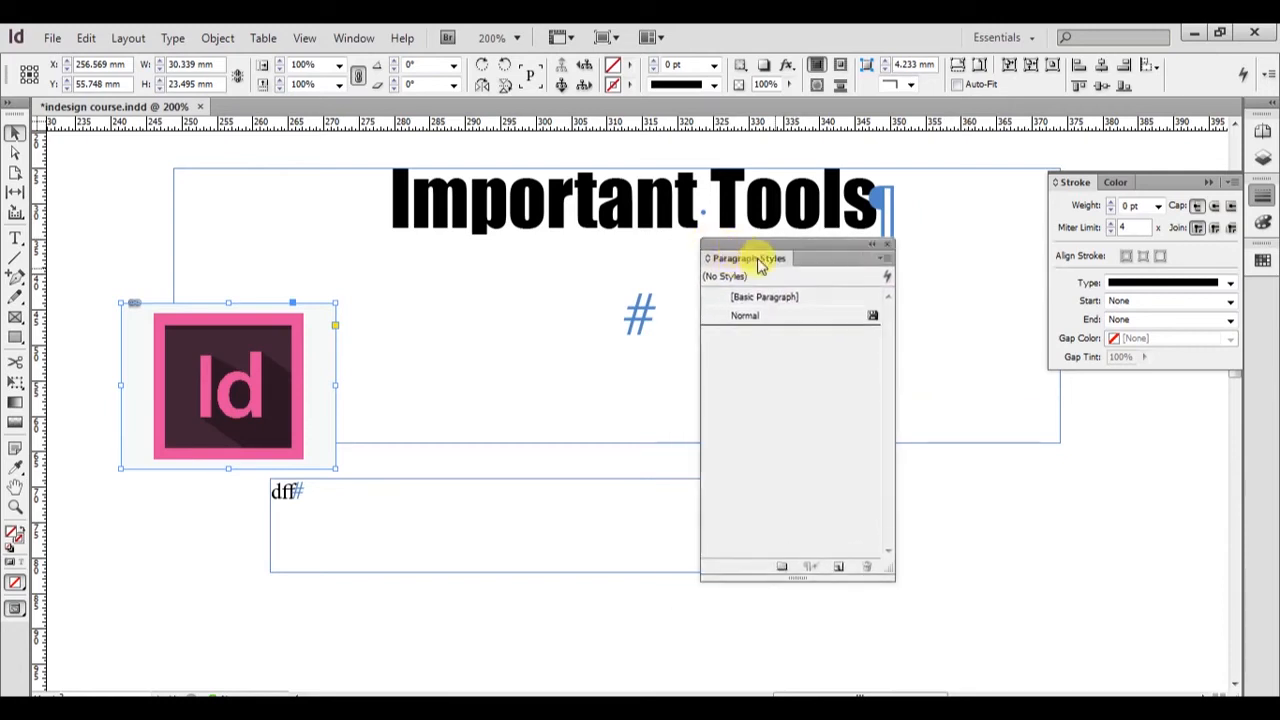
Hide and redisplay the Paragraph Styles and Stroke panels, leaving the image's context options unused.
{"action": "key", "text": "F11"}
{"action": "key", "text": "F11"}
{"action": "key", "text": "F10"}
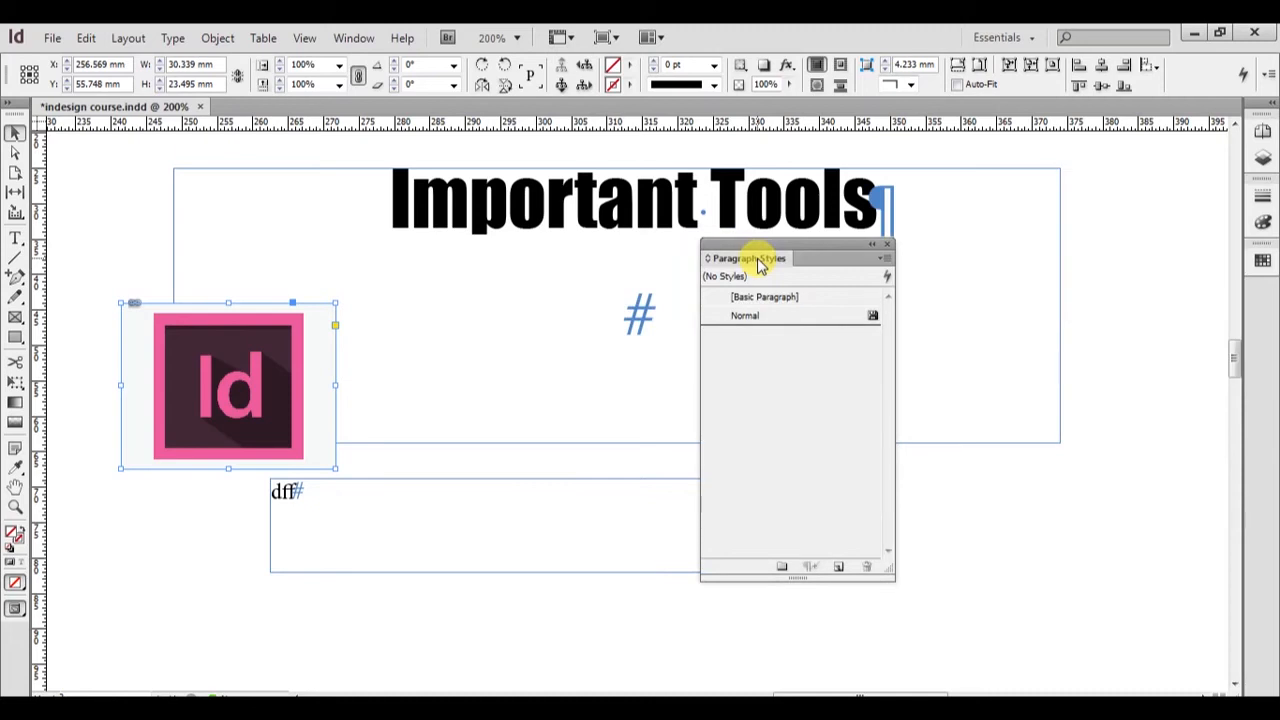
{"action": "key", "text": "F10"}
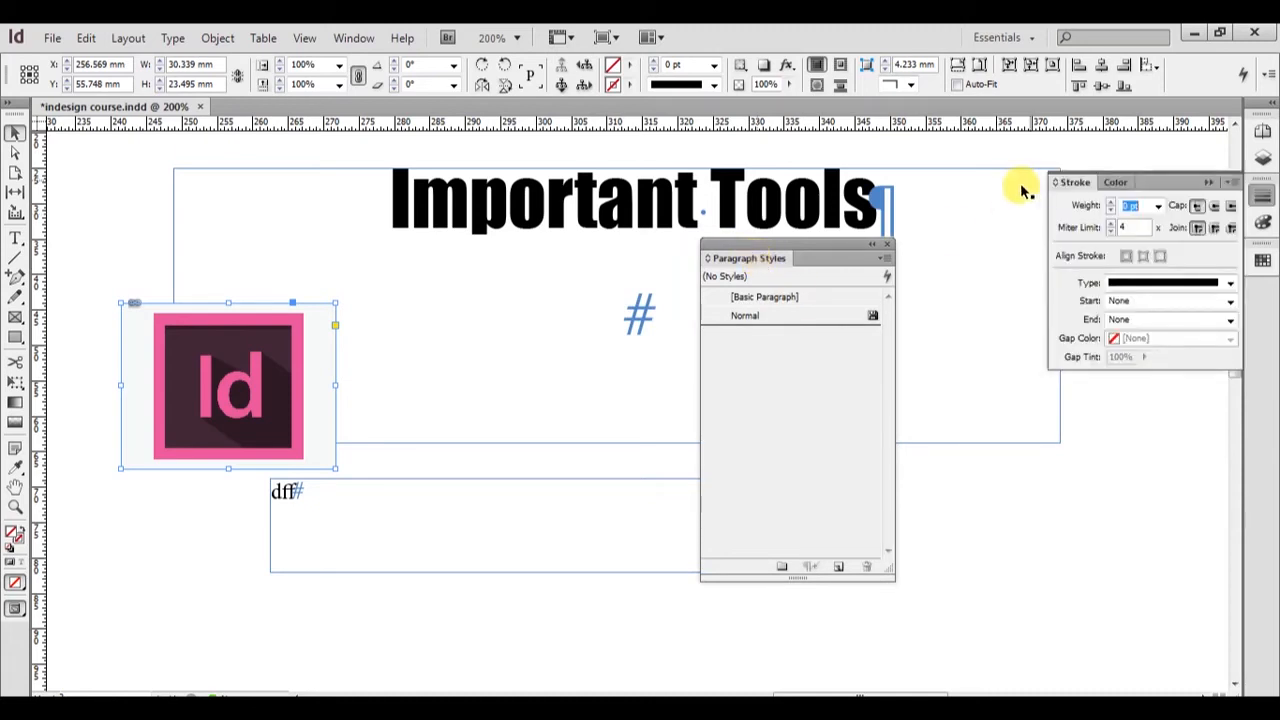
{"action": "key", "text": "shift+F10"}
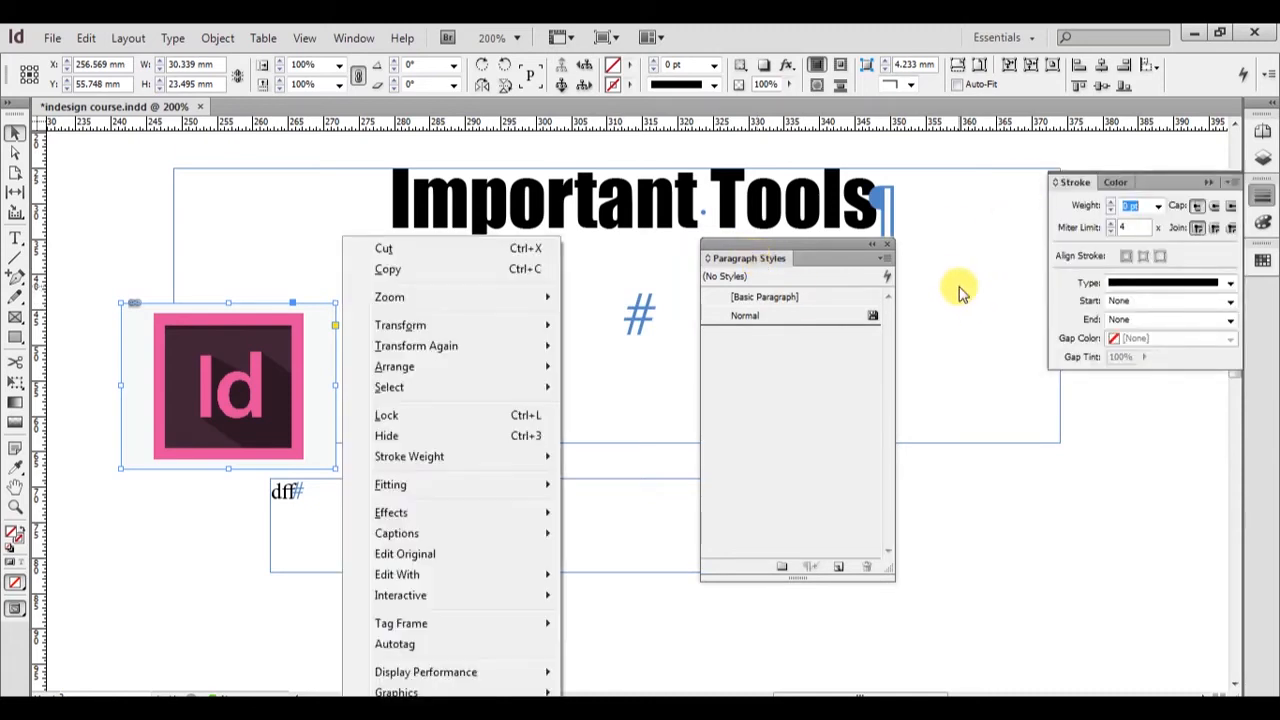
{"action": "key", "text": "Escape"}
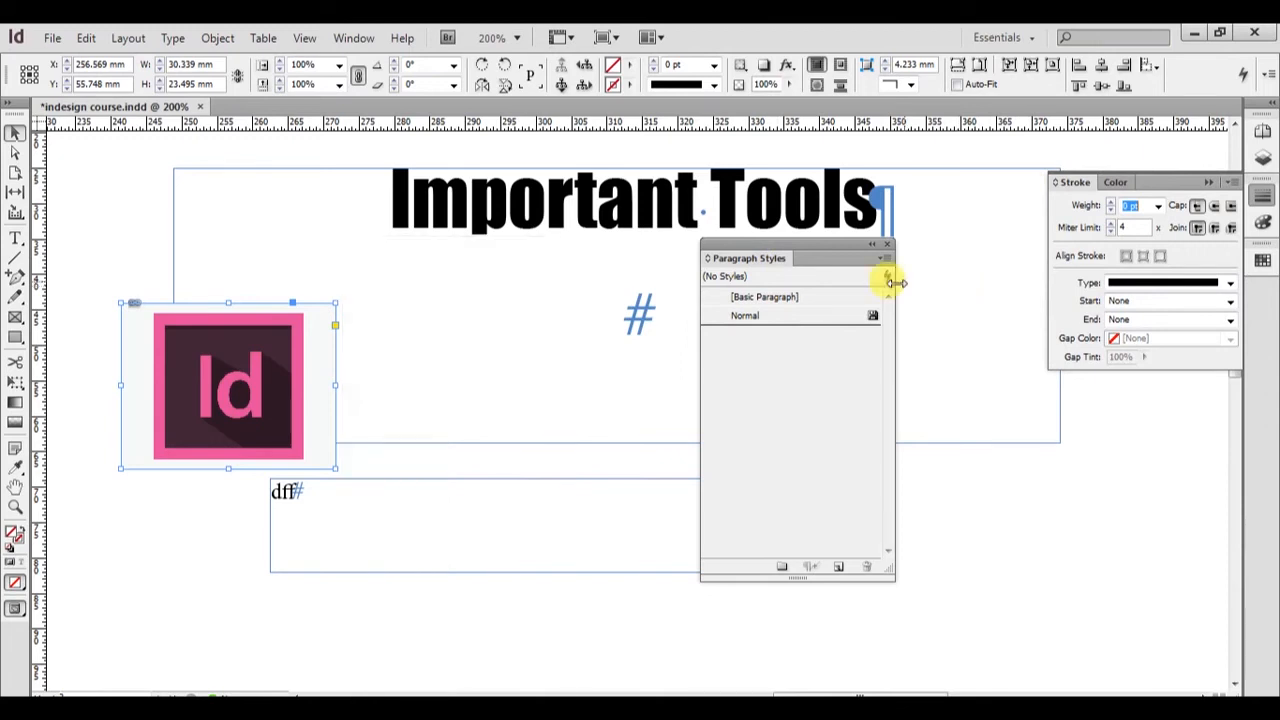
Display the Color panel and the Swatches panel, and float the Swatches panel with a taller swatch list.
{"action": "left_click", "coordinate": [1120, 183]}
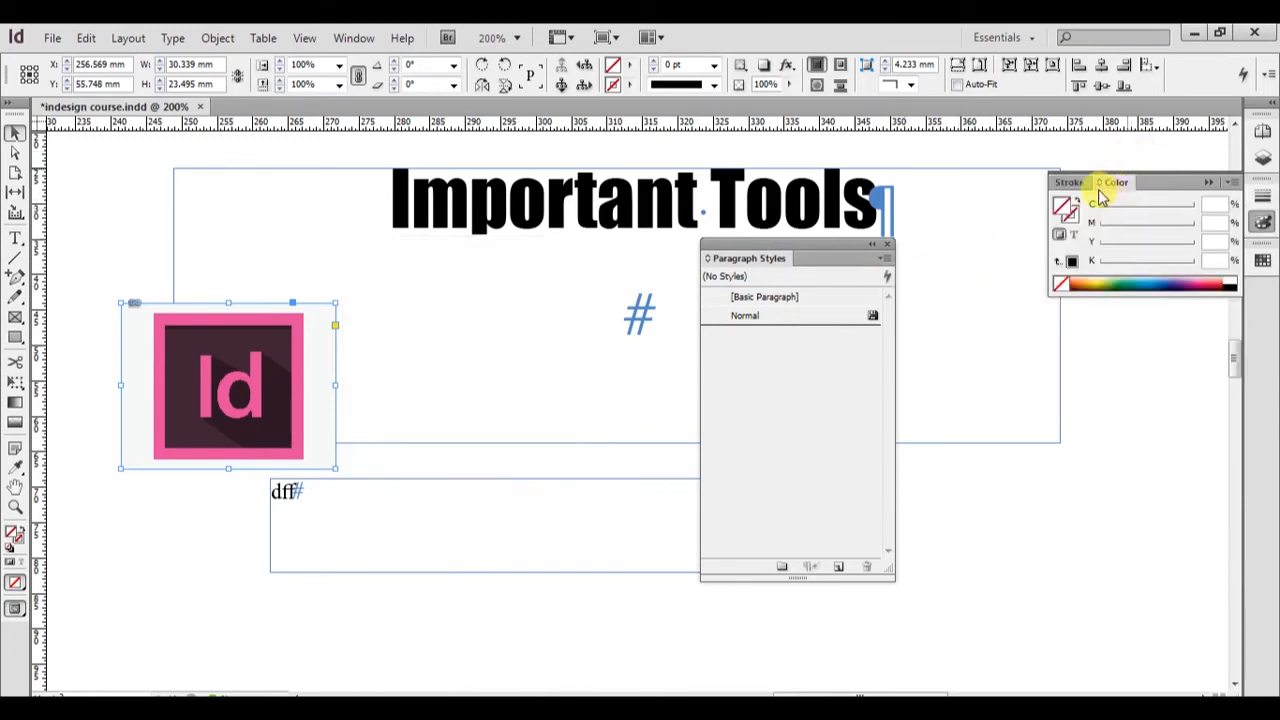
{"action": "key", "text": "F5"}
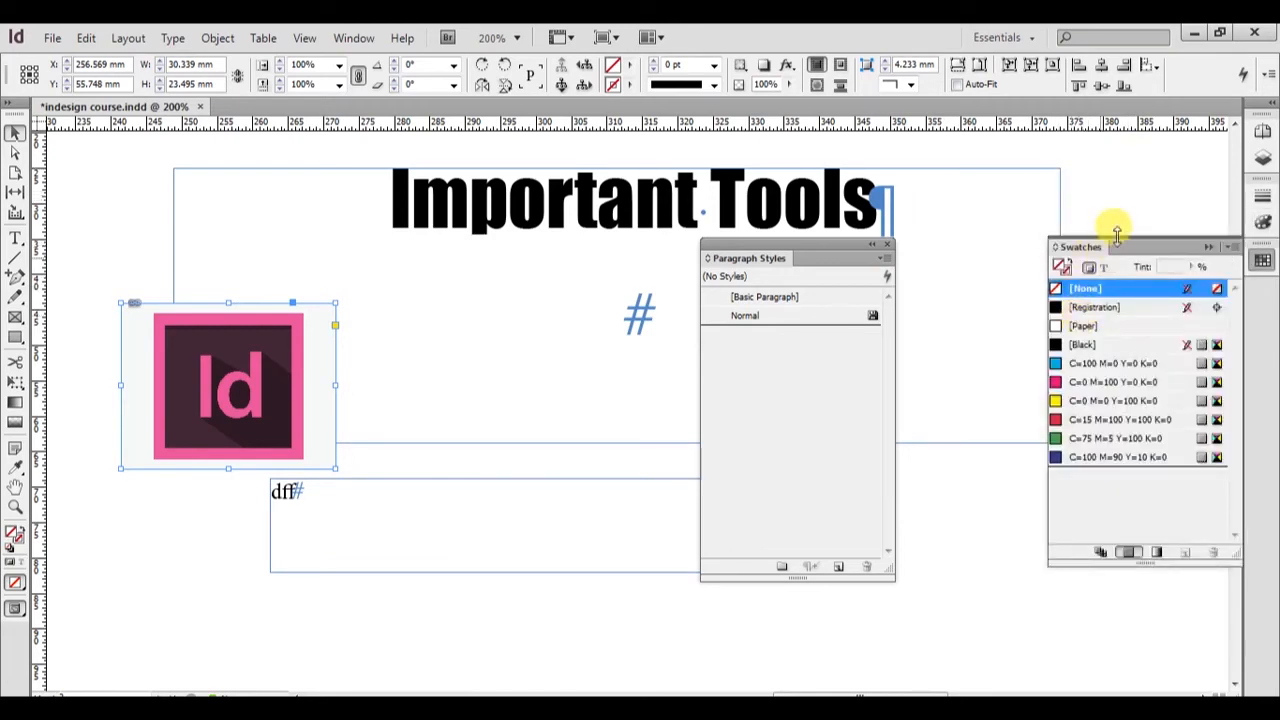
{"action": "left_click_drag", "start_coordinate": [1125, 247], "coordinate": [1080, 149]}
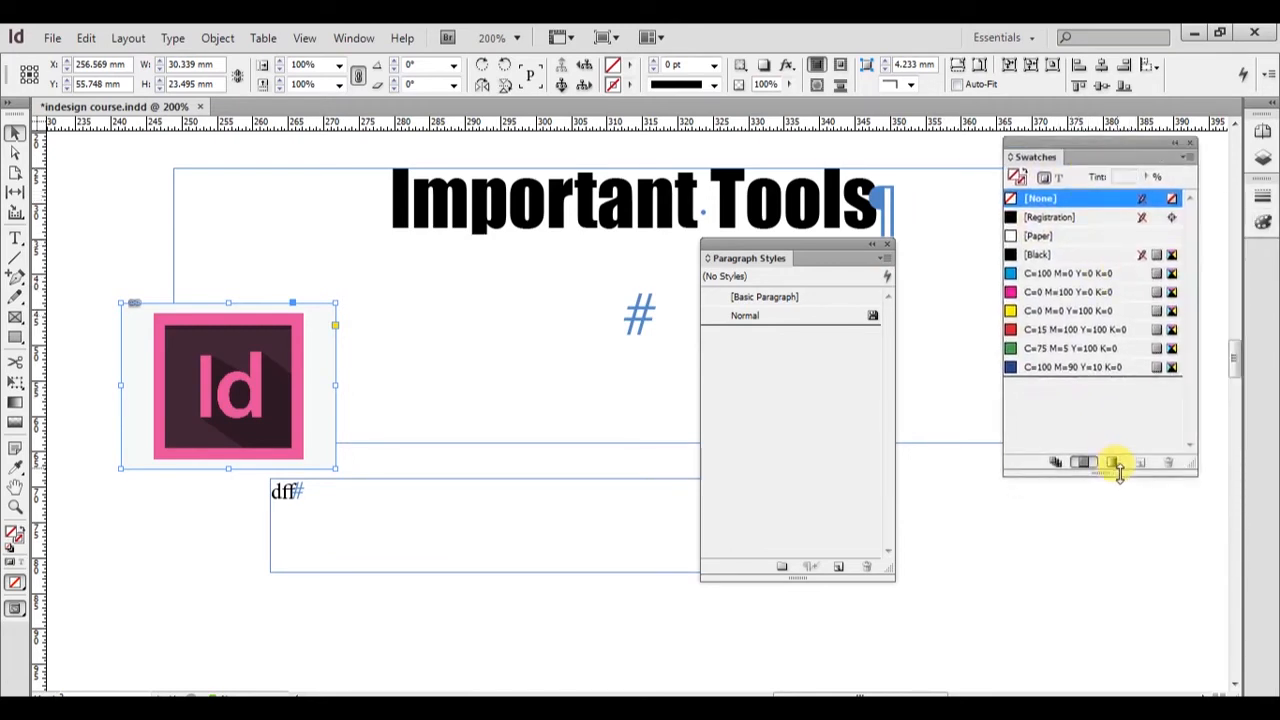
{"action": "left_click_drag", "start_coordinate": [1119, 470], "coordinate": [1090, 570]}
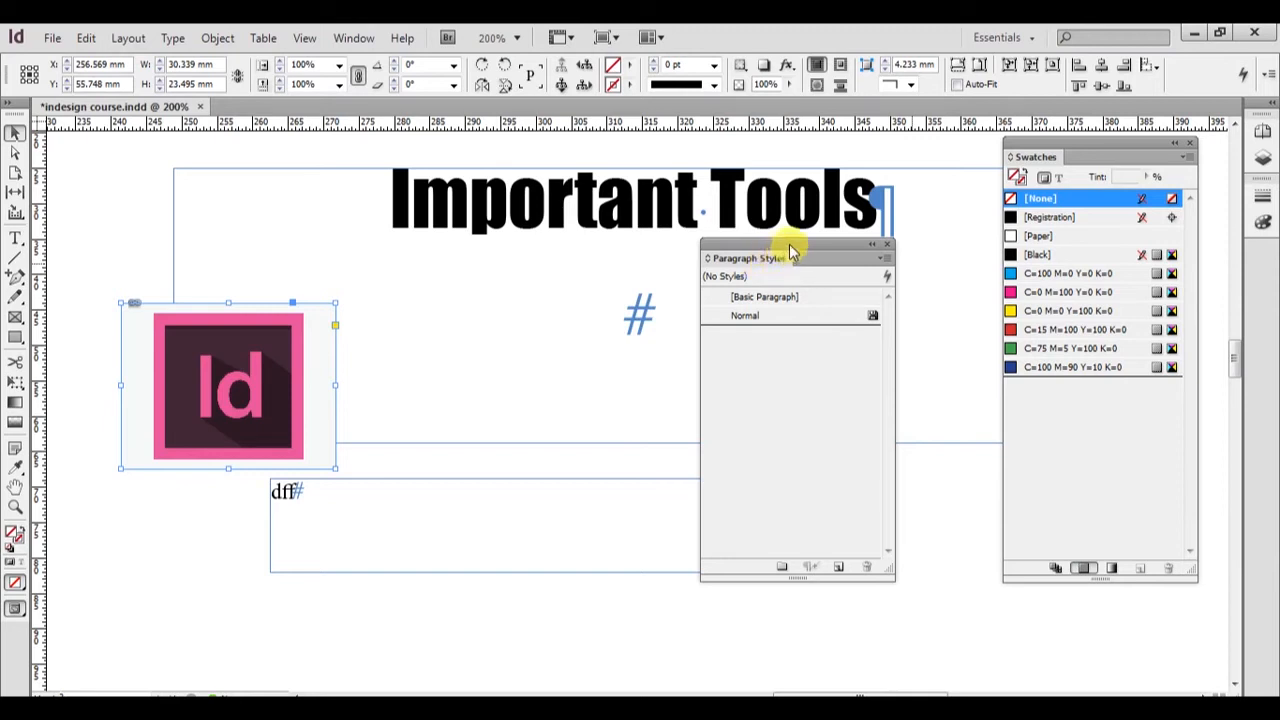
Review the Paragraph Styles panel's options, and replace that panel with the Character Styles panel.
{"action": "left_click_drag", "start_coordinate": [787, 255], "coordinate": [820, 274]}
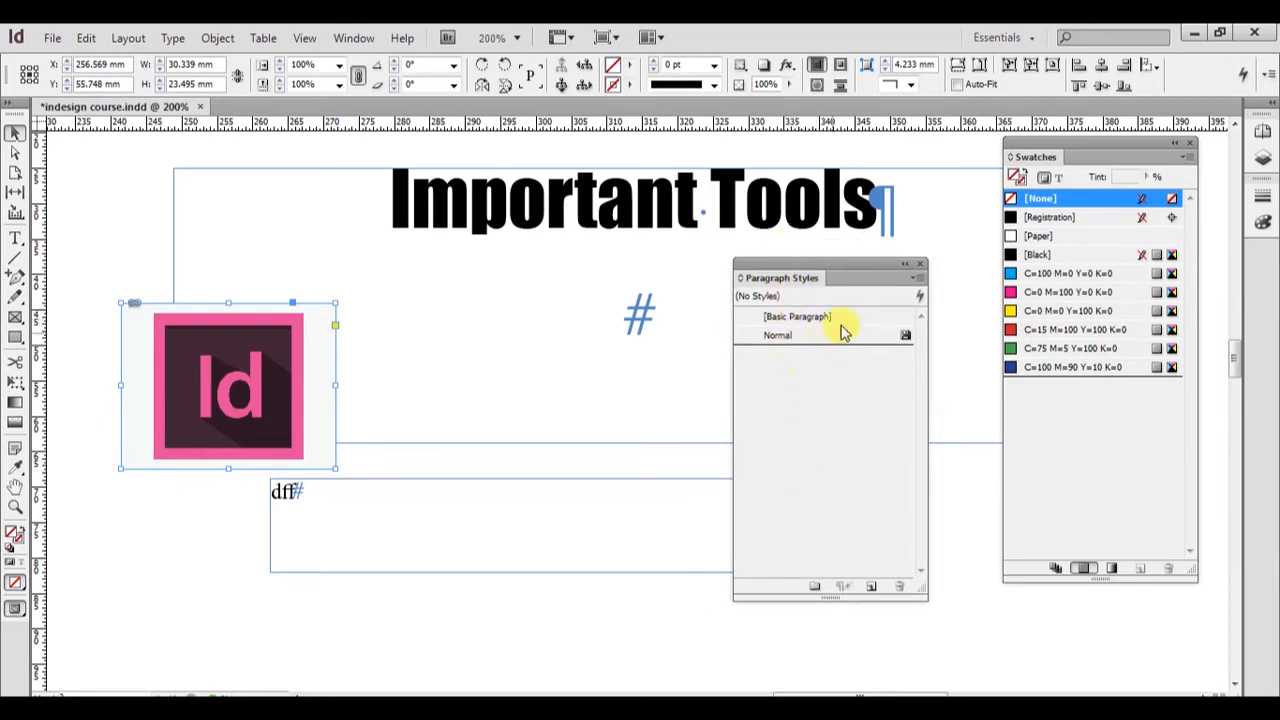
{"action": "left_click", "coordinate": [914, 278]}
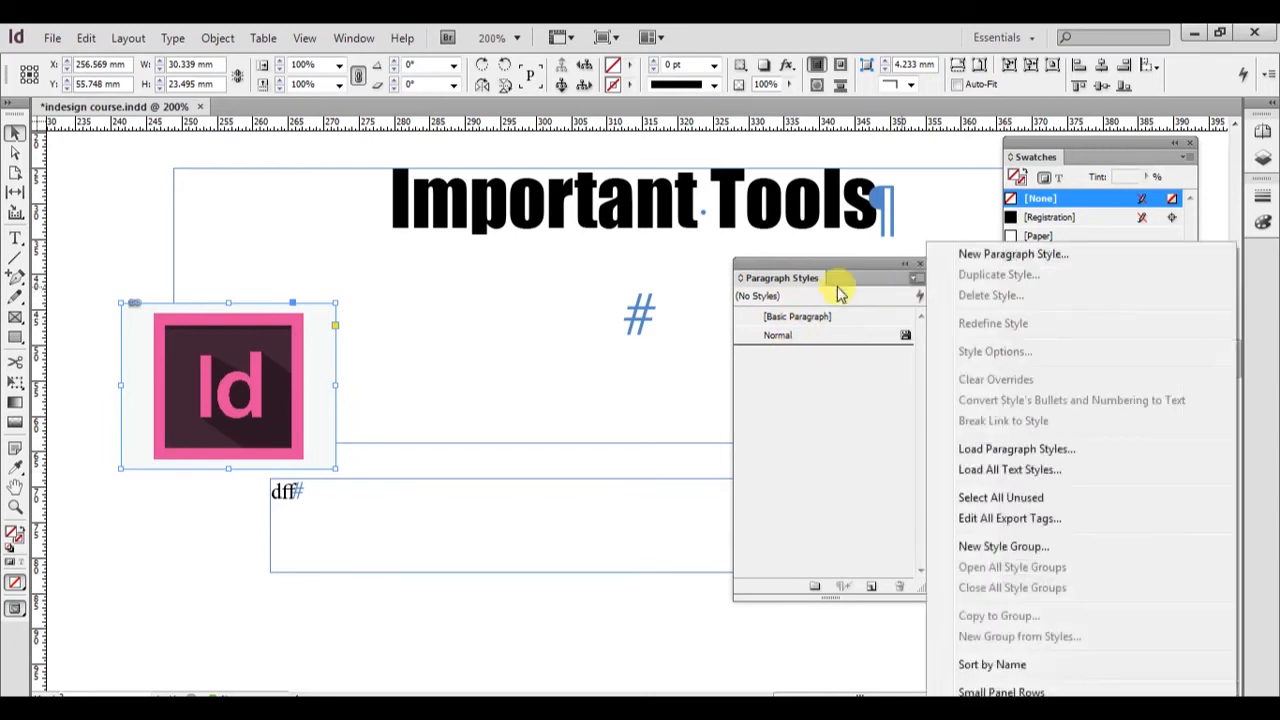
{"action": "left_click", "coordinate": [780, 468]}
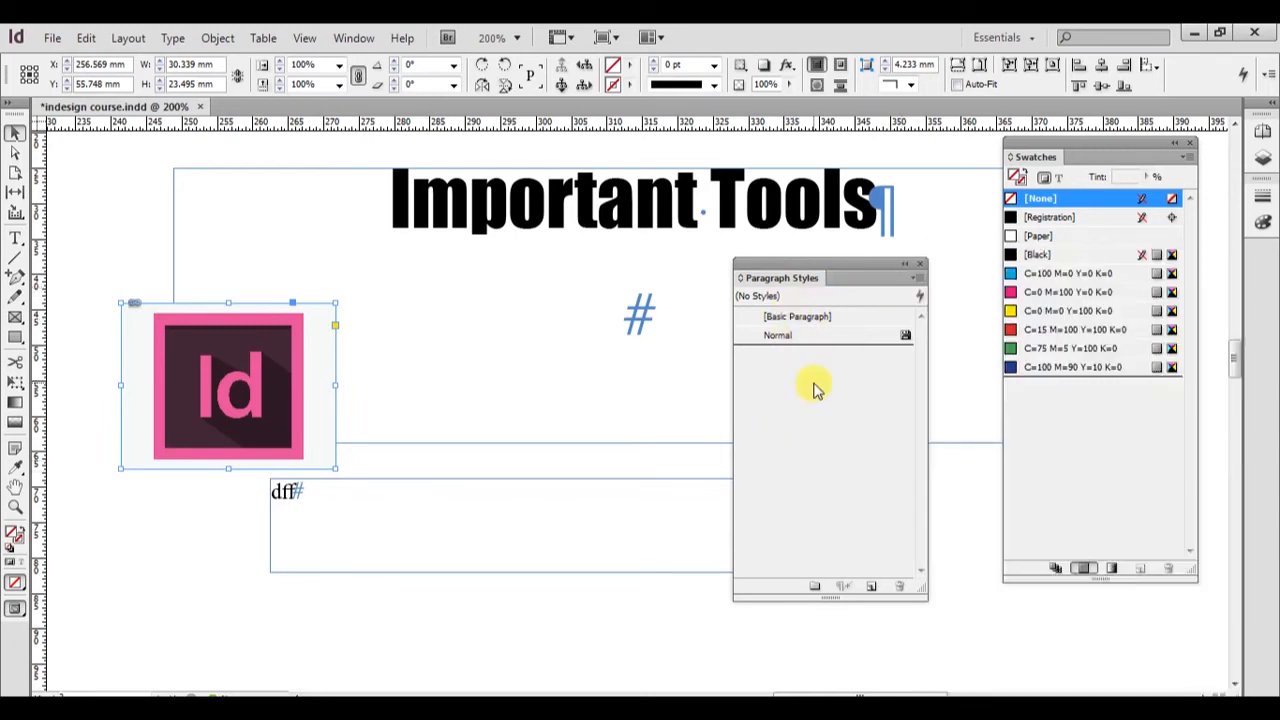
{"action": "key", "text": "F11"}
{"action": "key", "text": "shift+F11"}
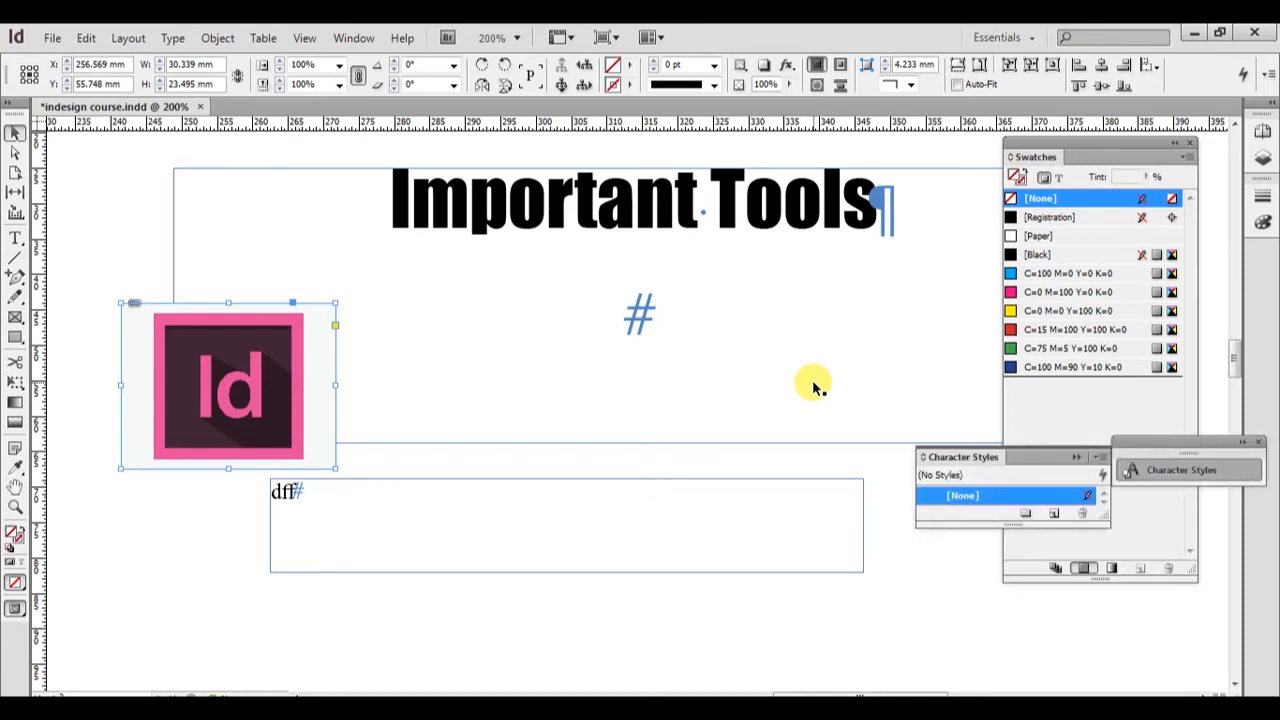
Move the floating Character Styles panel beside the Important Tools heading, and display the Paragraph Styles panel along with it.
{"action": "left_click_drag", "start_coordinate": [1172, 468], "coordinate": [857, 271]}
{"action": "left_click", "coordinate": [857, 272]}
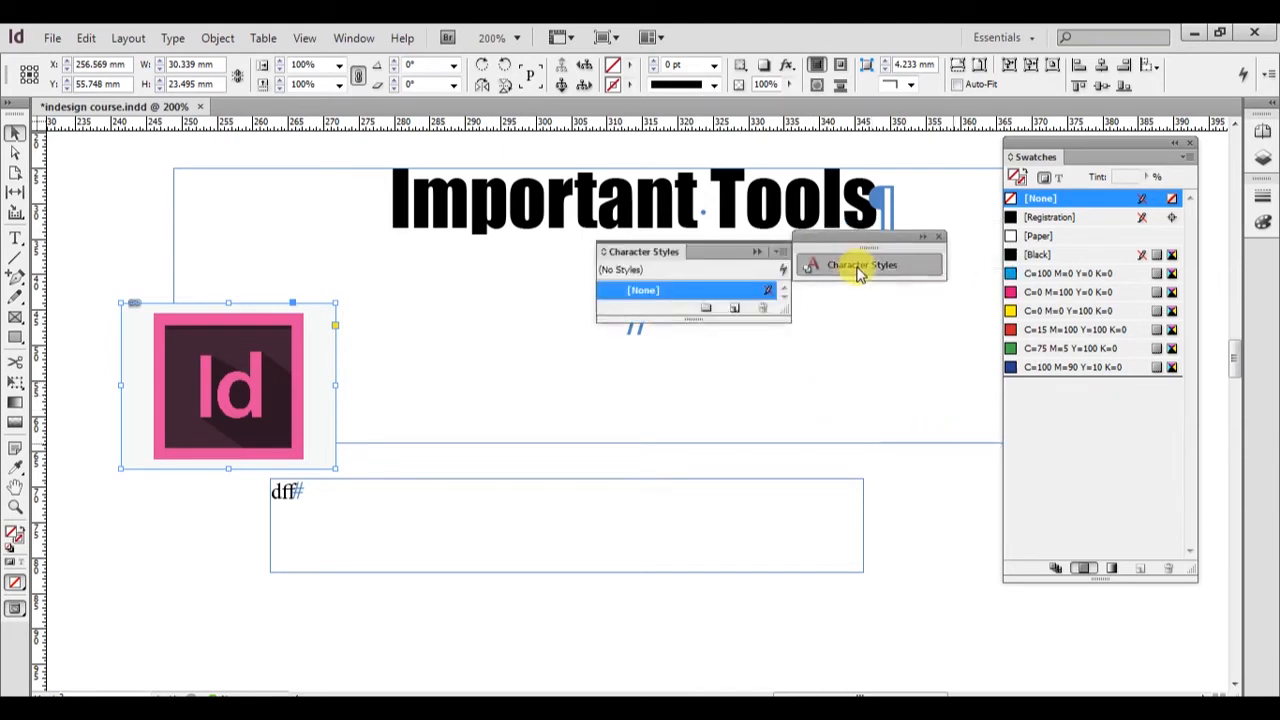
{"action": "left_click", "coordinate": [857, 270]}
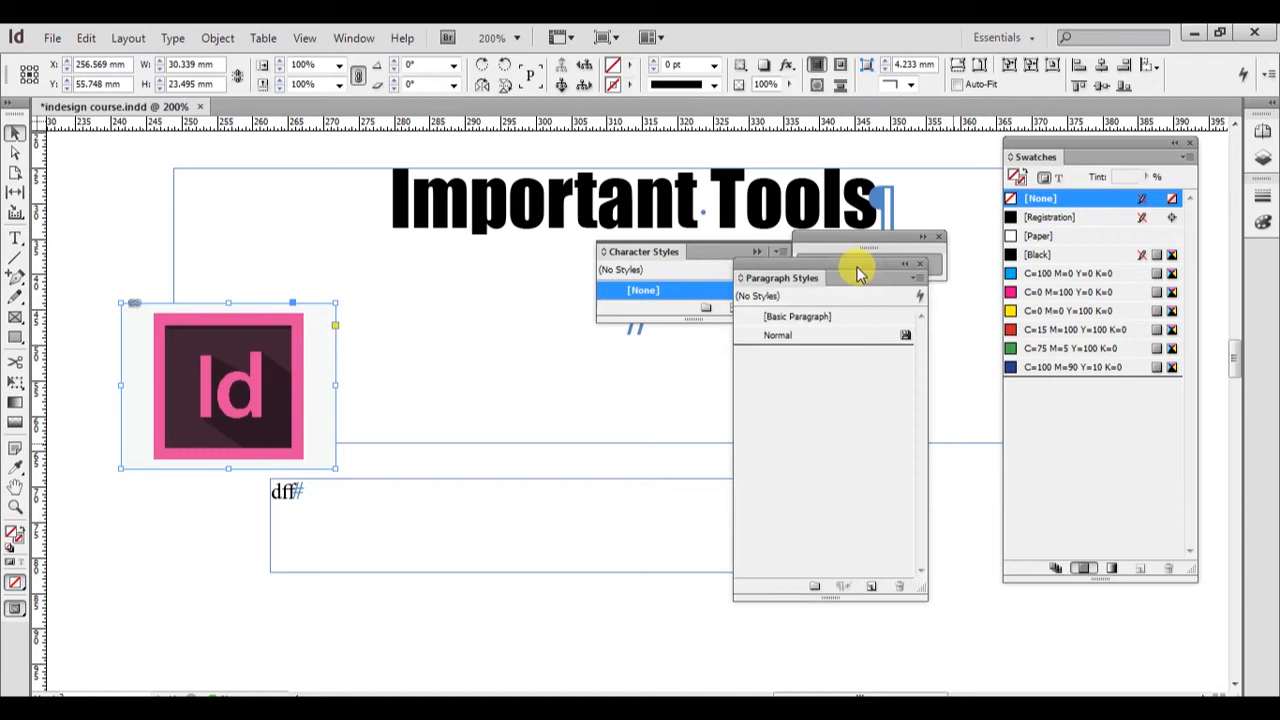
{"action": "key", "text": "shift+F11"}
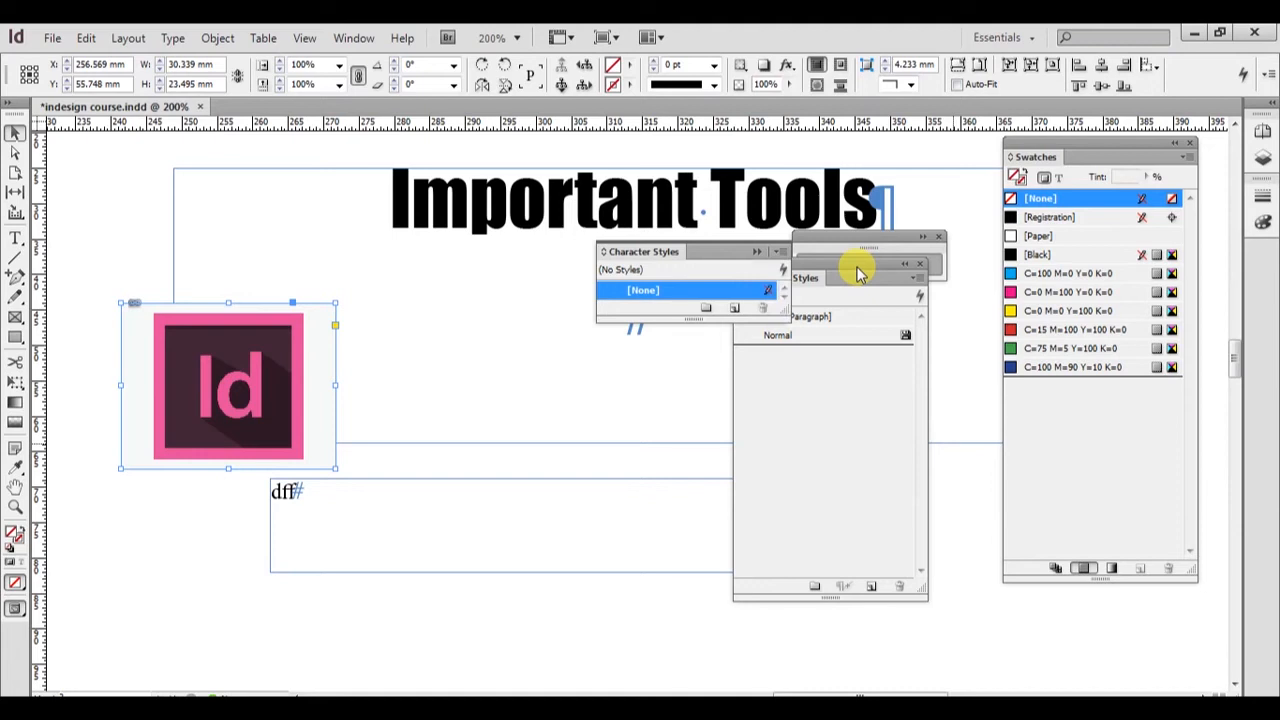
Close the Character Styles, Paragraph Styles and Swatches panels to clear the page area.
{"action": "left_click", "coordinate": [757, 251]}
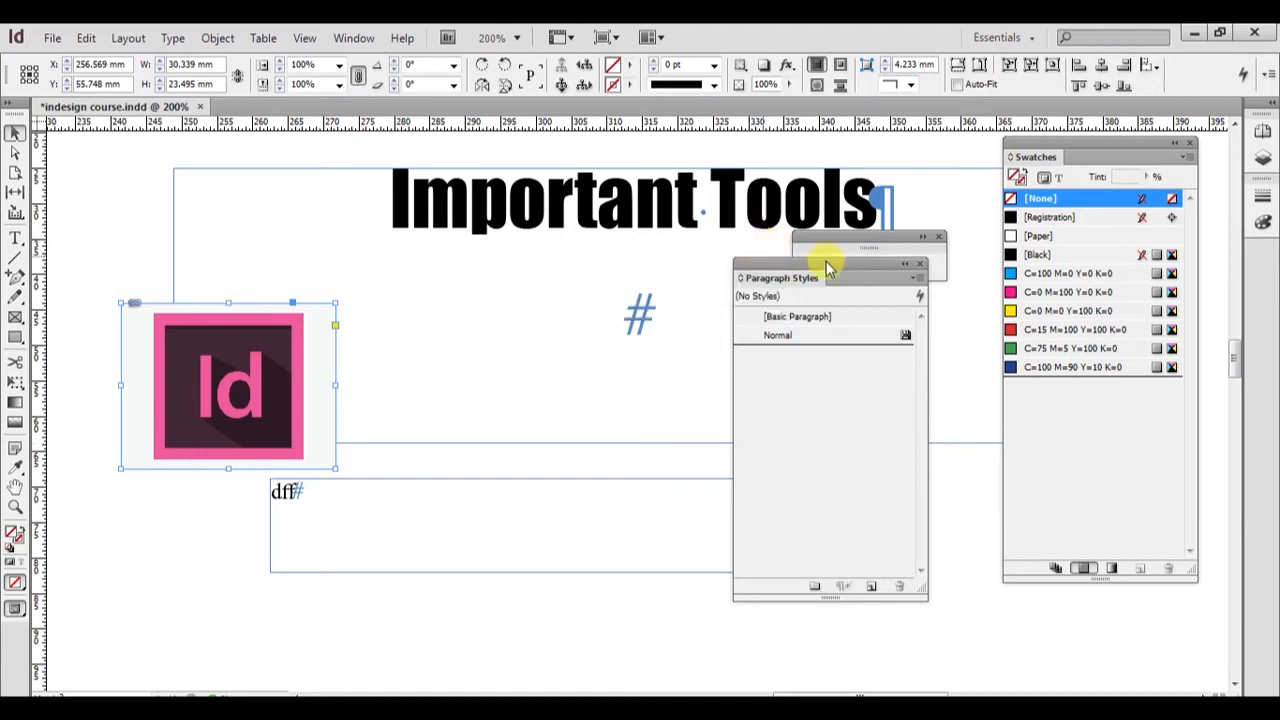
{"action": "left_click", "coordinate": [915, 270]}
{"action": "left_click", "coordinate": [938, 237]}
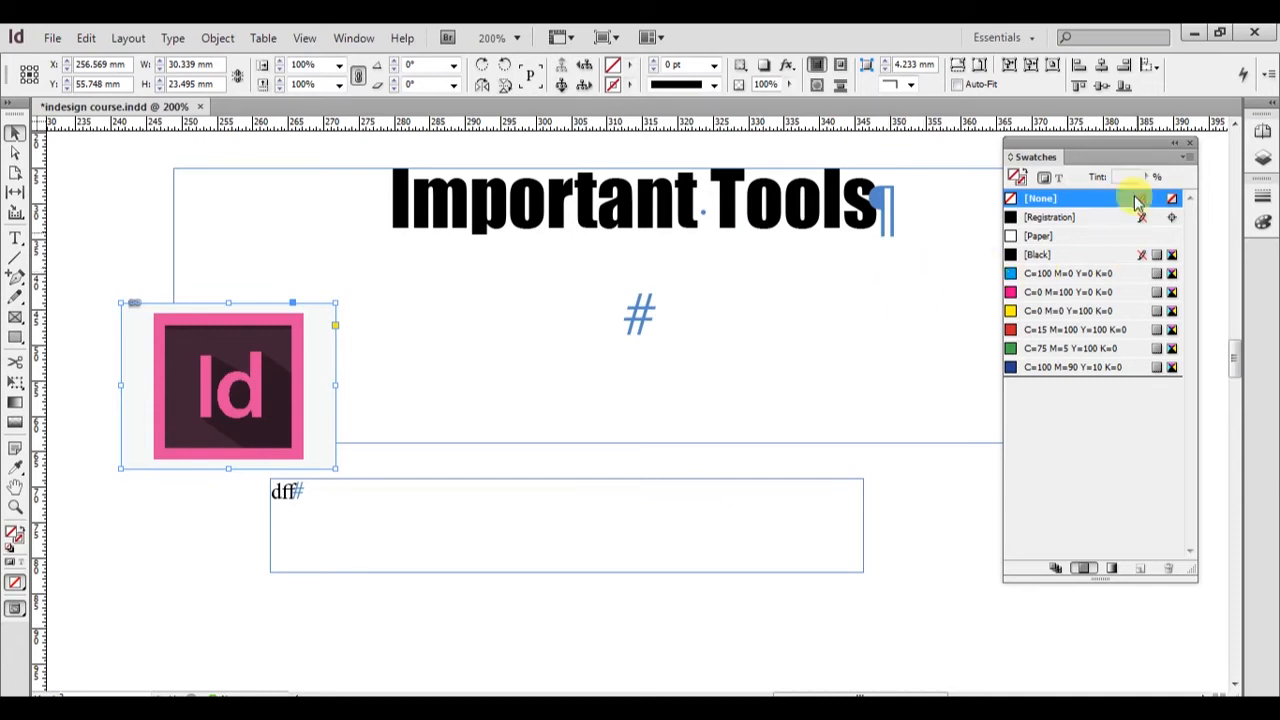
{"action": "left_click", "coordinate": [1189, 144]}
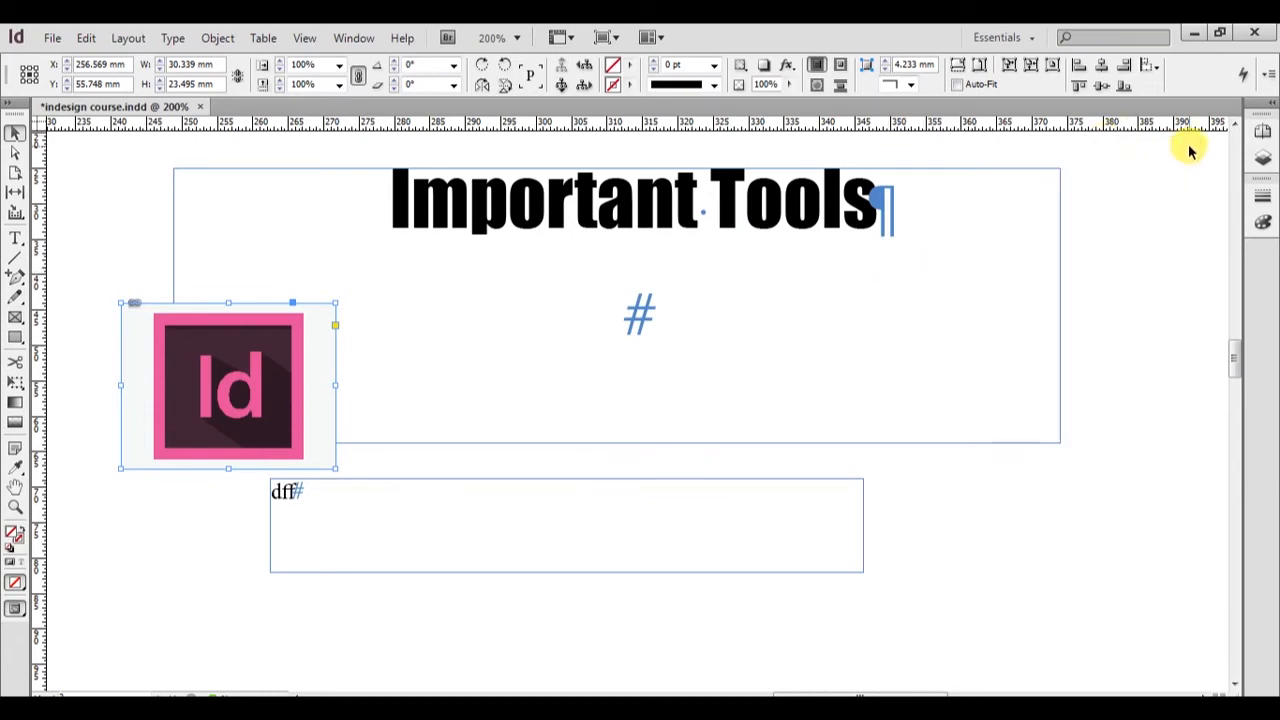
Display the Links panel and the Swatches panel one after the other, closing each again.
{"action": "key", "text": "ctrl+shift+d"}
{"action": "mouse_move", "coordinate": [1125, 180]}
{"action": "left_mouse_down"}
{"action": "mouse_move", "coordinate": [1109, 251]}
{"action": "mouse_move", "coordinate": [1094, 163]}
{"action": "mouse_move", "coordinate": [1116, 203]}
{"action": "left_mouse_up"}
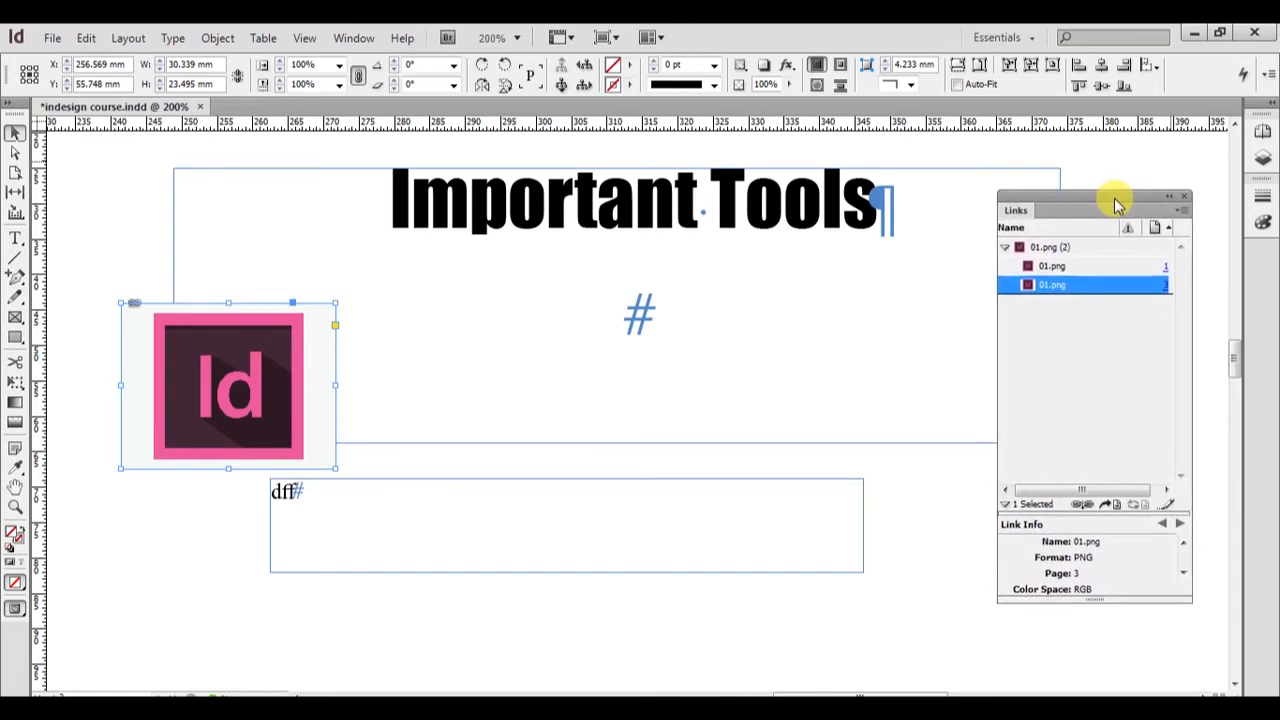
{"action": "left_click", "coordinate": [1182, 196]}
{"action": "key", "text": "F5"}
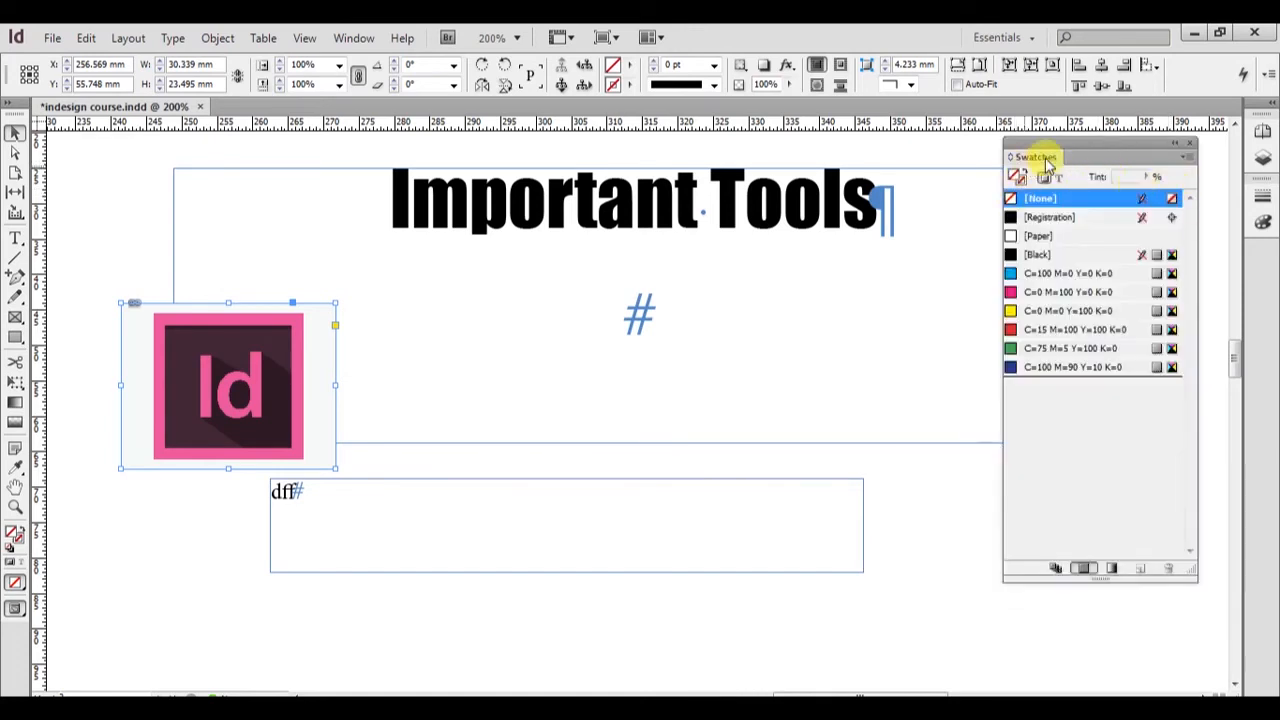
{"action": "left_click", "coordinate": [1190, 147]}
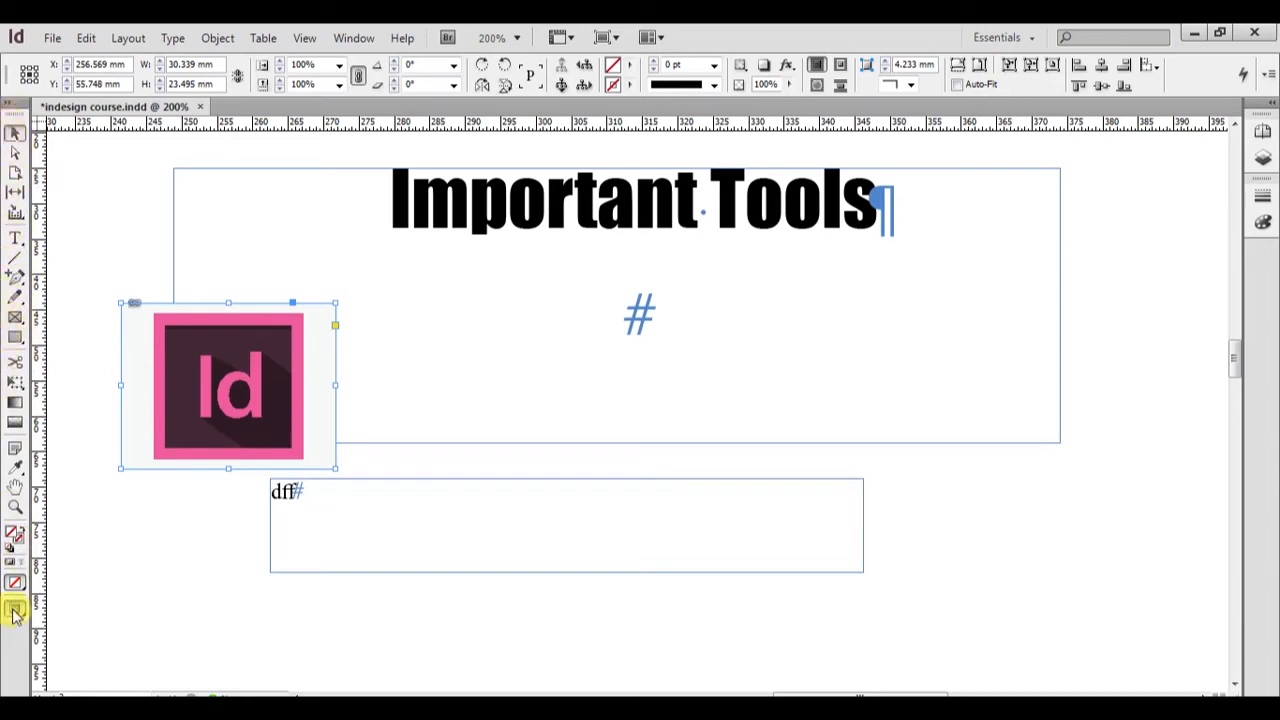
Delete the text frame containing "dff" and move the Id logo image below the Important Tools text frame.
{"action": "left_click_drag", "start_coordinate": [466, 597], "coordinate": [241, 498]}
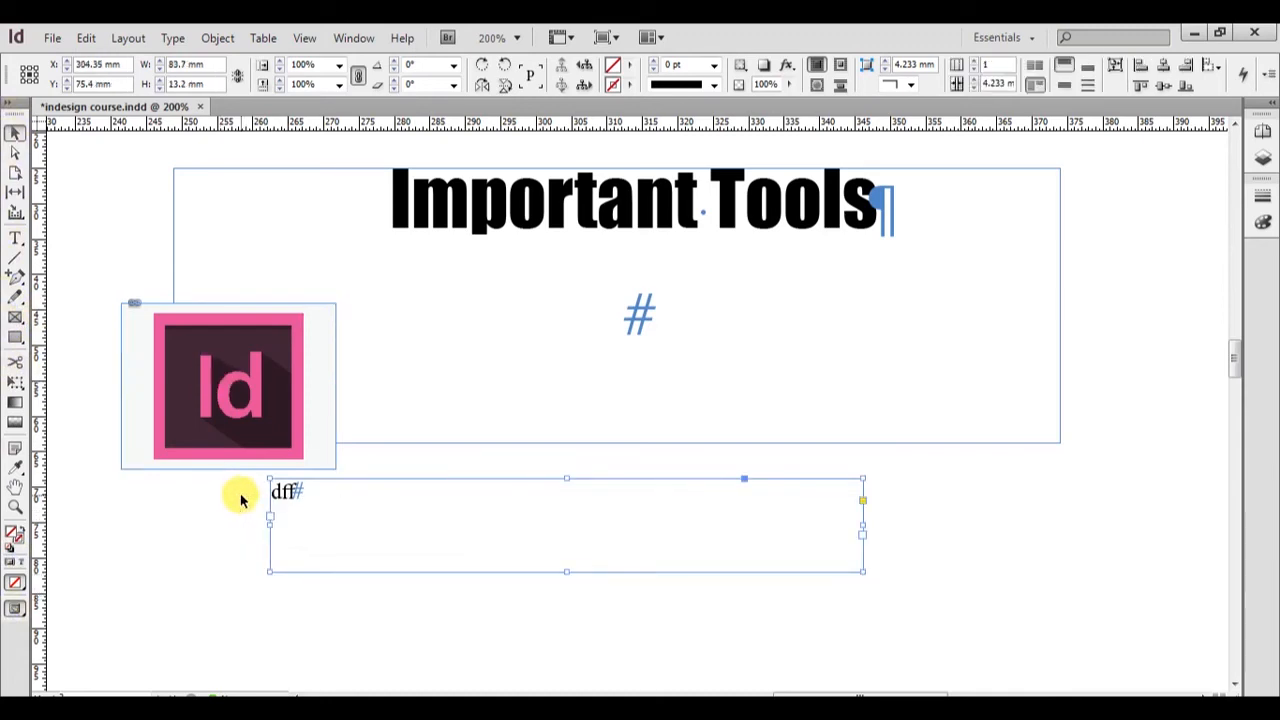
{"action": "key", "text": "Delete"}
{"action": "left_click_drag", "start_coordinate": [253, 398], "coordinate": [228, 566]}
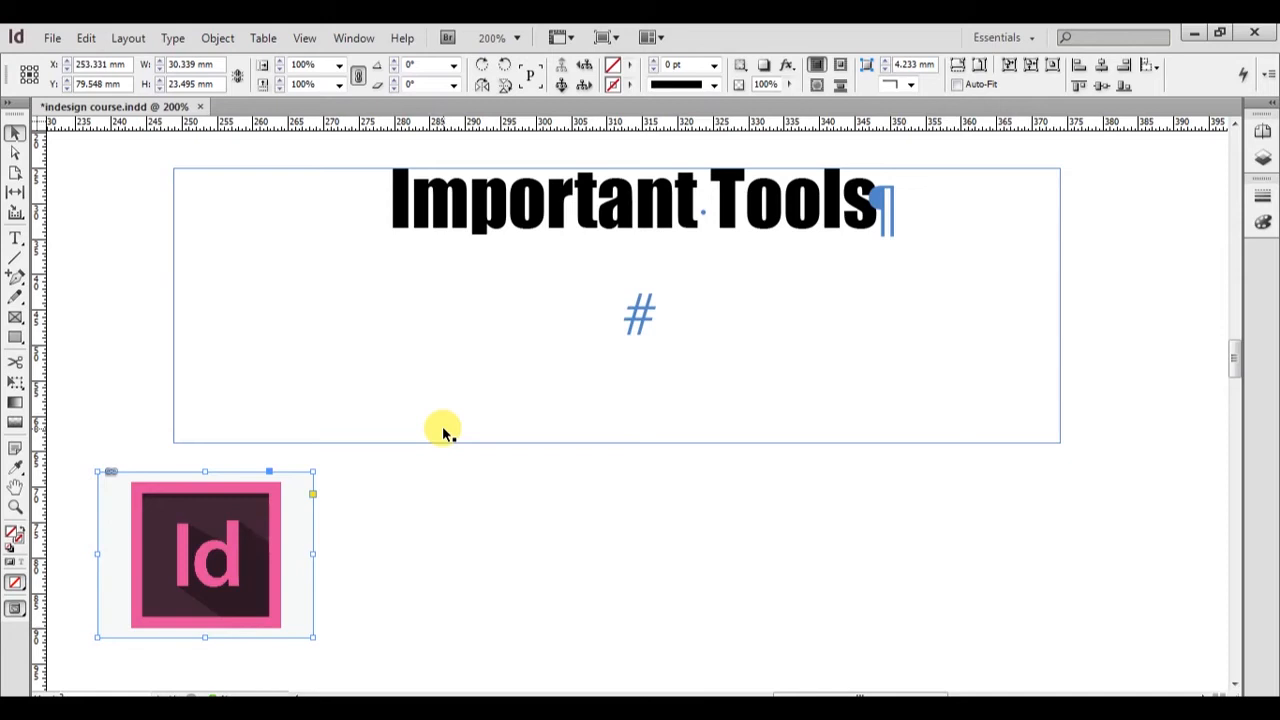
Examine the Interface and Important Tools spread as a whole, in a magnified area, and at 50% and 125% zoom.
{"action": "scroll", "coordinate": [534, 371], "scroll_direction": "down", "scroll_amount": 1}
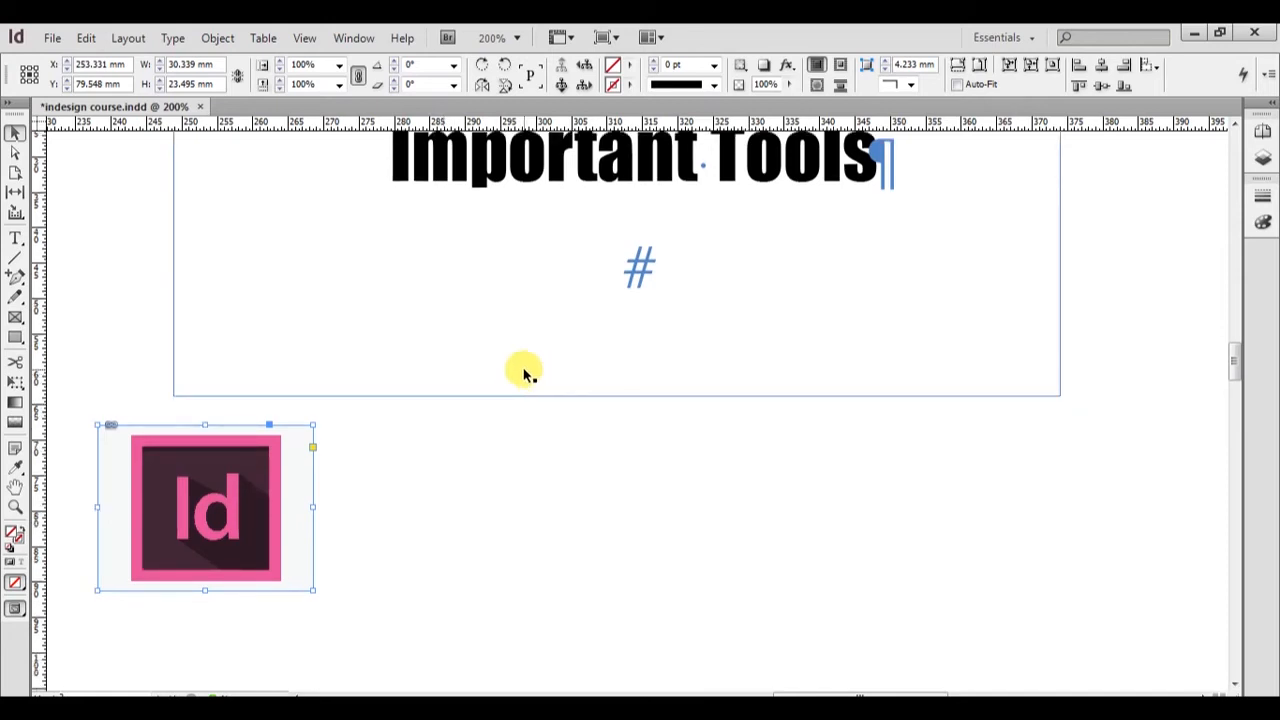
{"action": "key", "text": "ctrl+alt+0"}
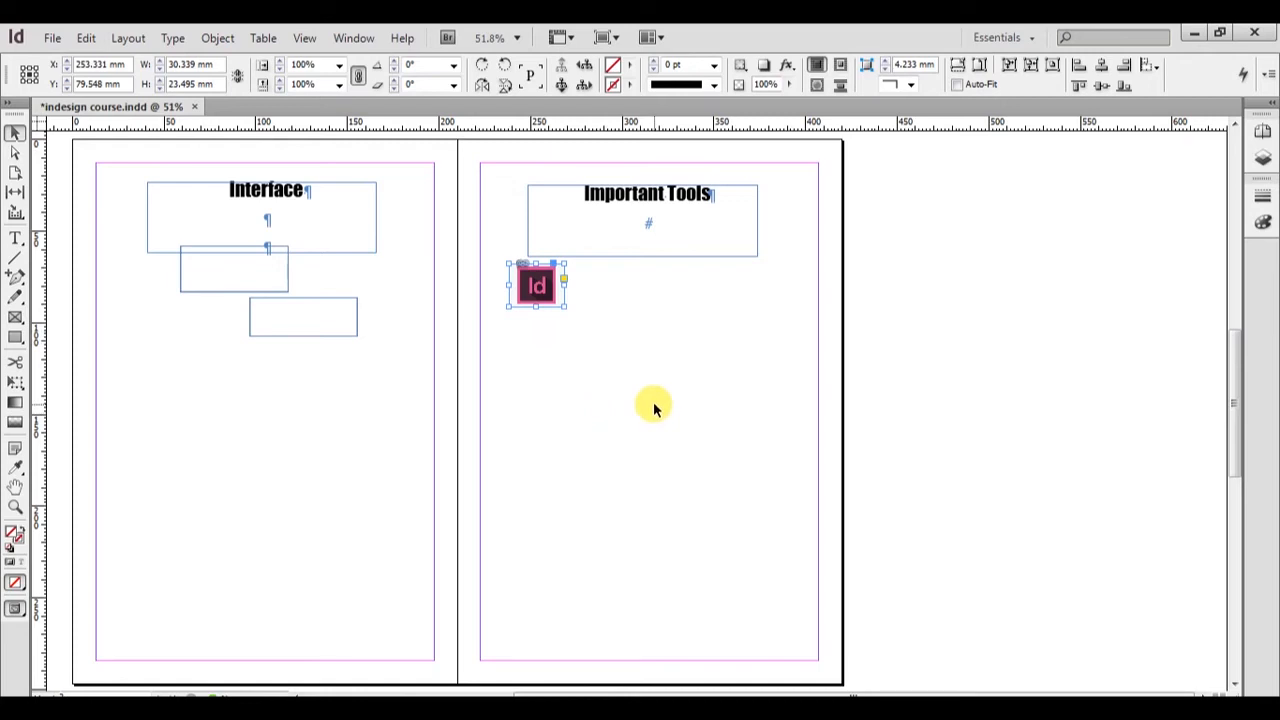
{"action": "key", "text": "ctrl+minus"}
{"action": "key", "text": "z"}
{"action": "left_click_drag", "start_coordinate": [210, 288], "coordinate": [834, 466]}
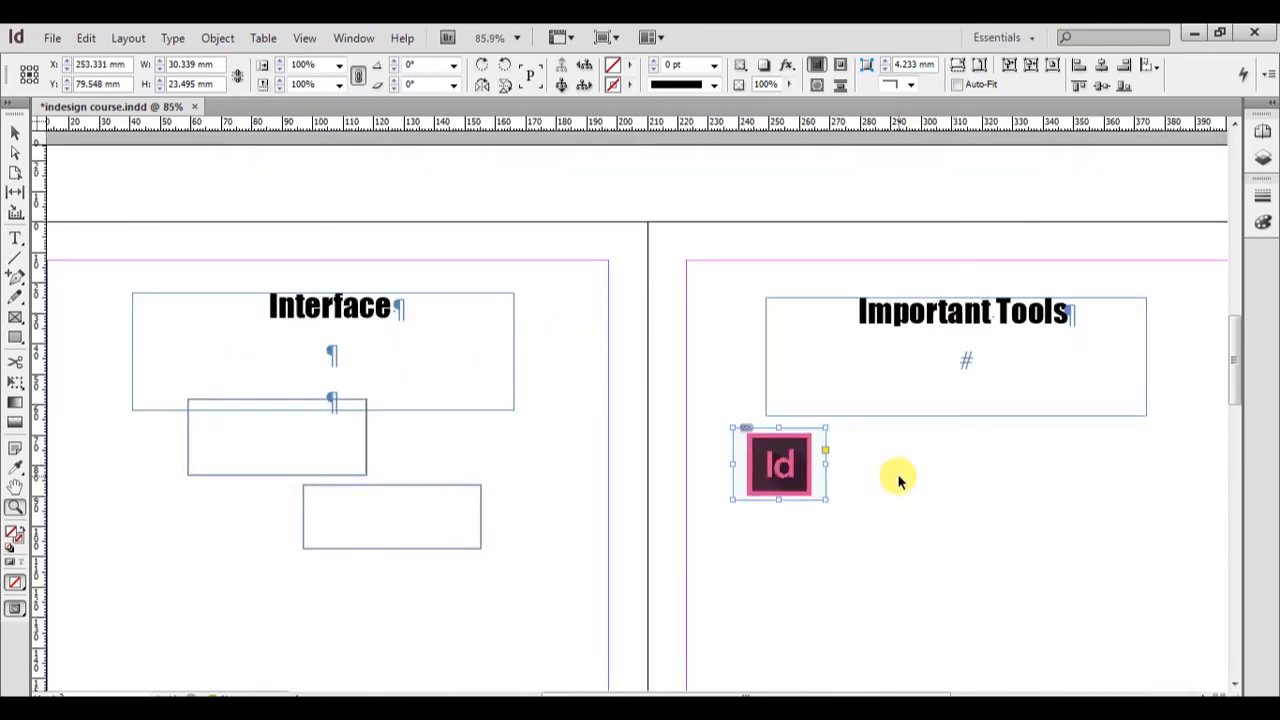
{"action": "key", "text": "ctrl+0"}
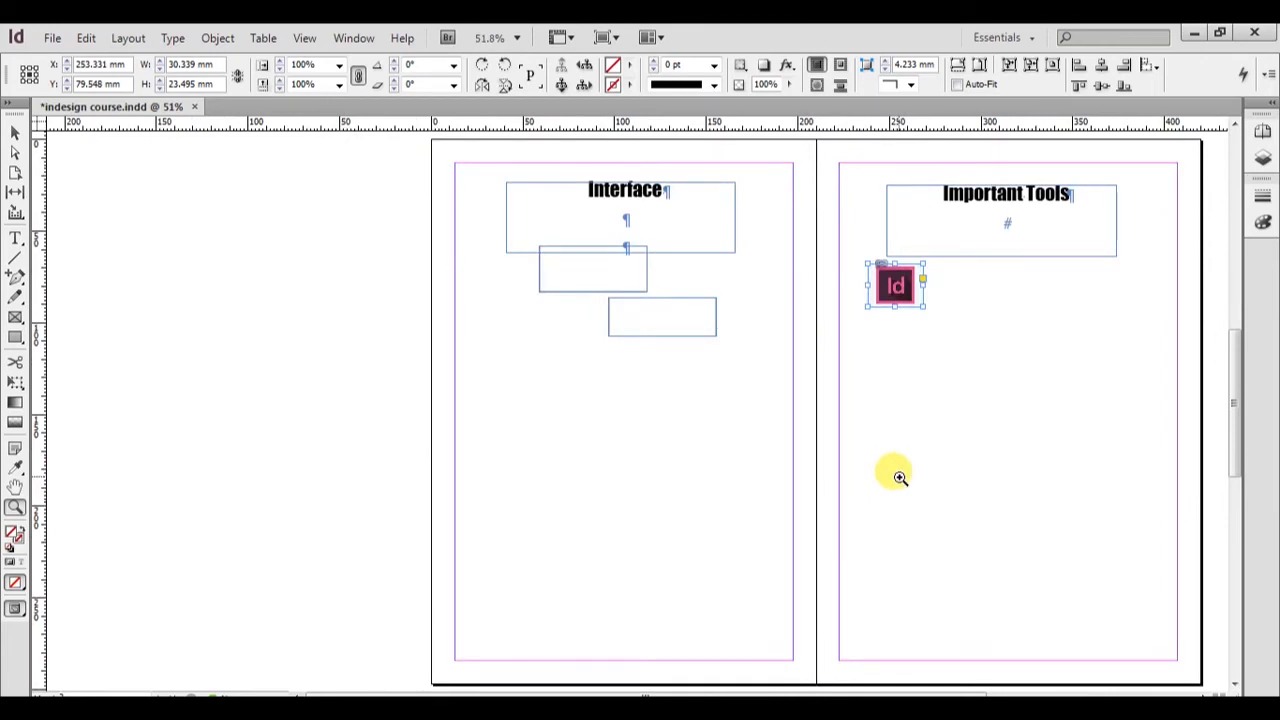
{"action": "key", "text": "ctrl+minus"}
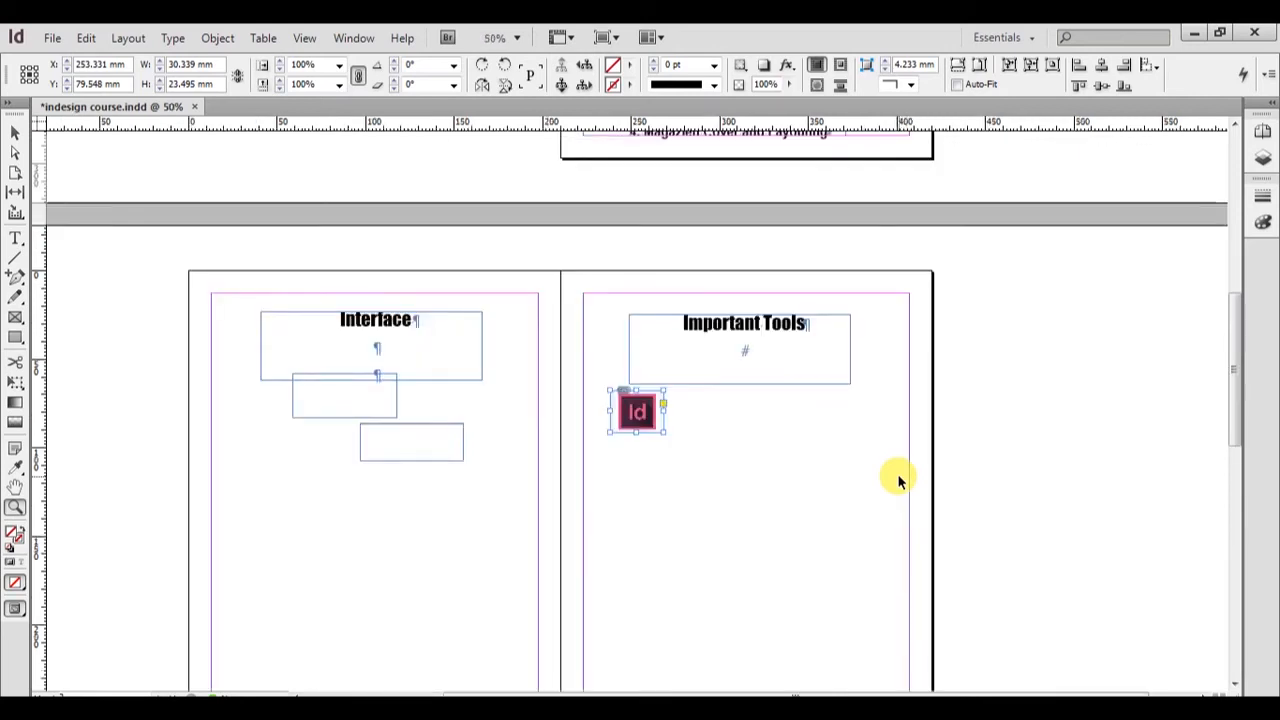
{"action": "key", "text": "ctrl+equal"}
{"action": "key", "text": "ctrl+equal"}
{"action": "key", "text": "ctrl+equal"}
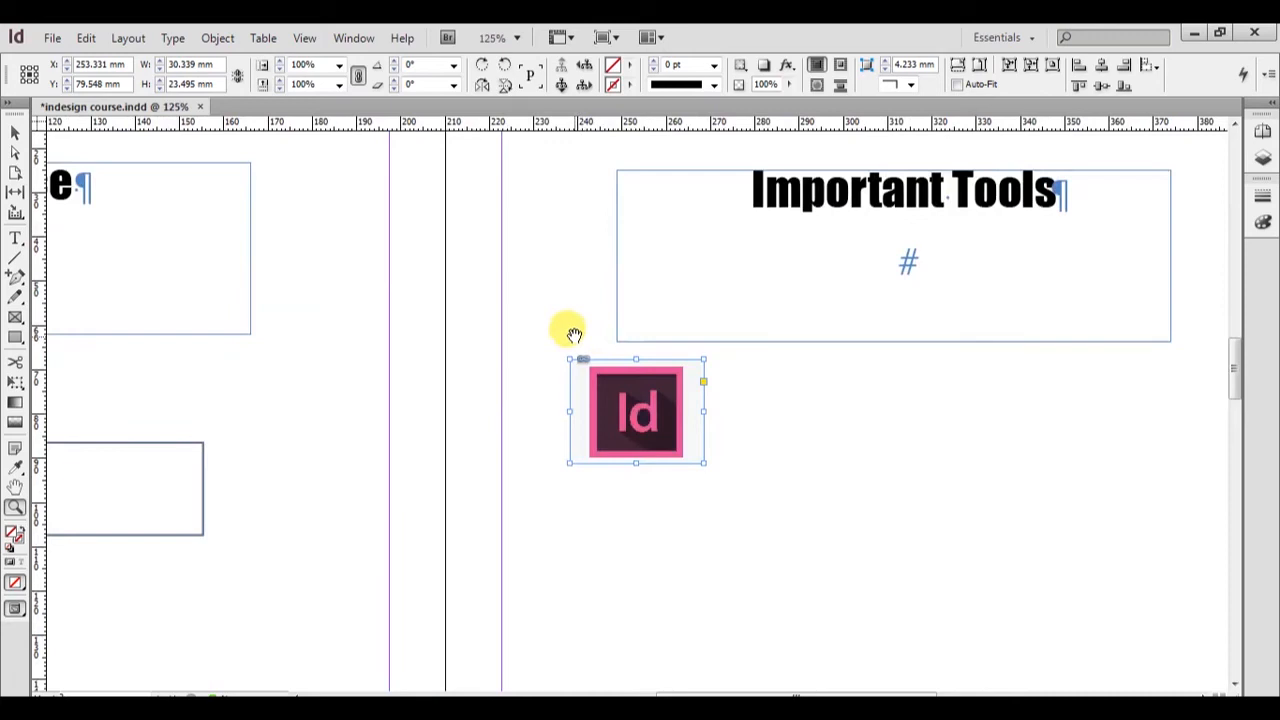
{"action": "left_click_drag", "start_coordinate": [571, 334], "coordinate": [743, 366]}
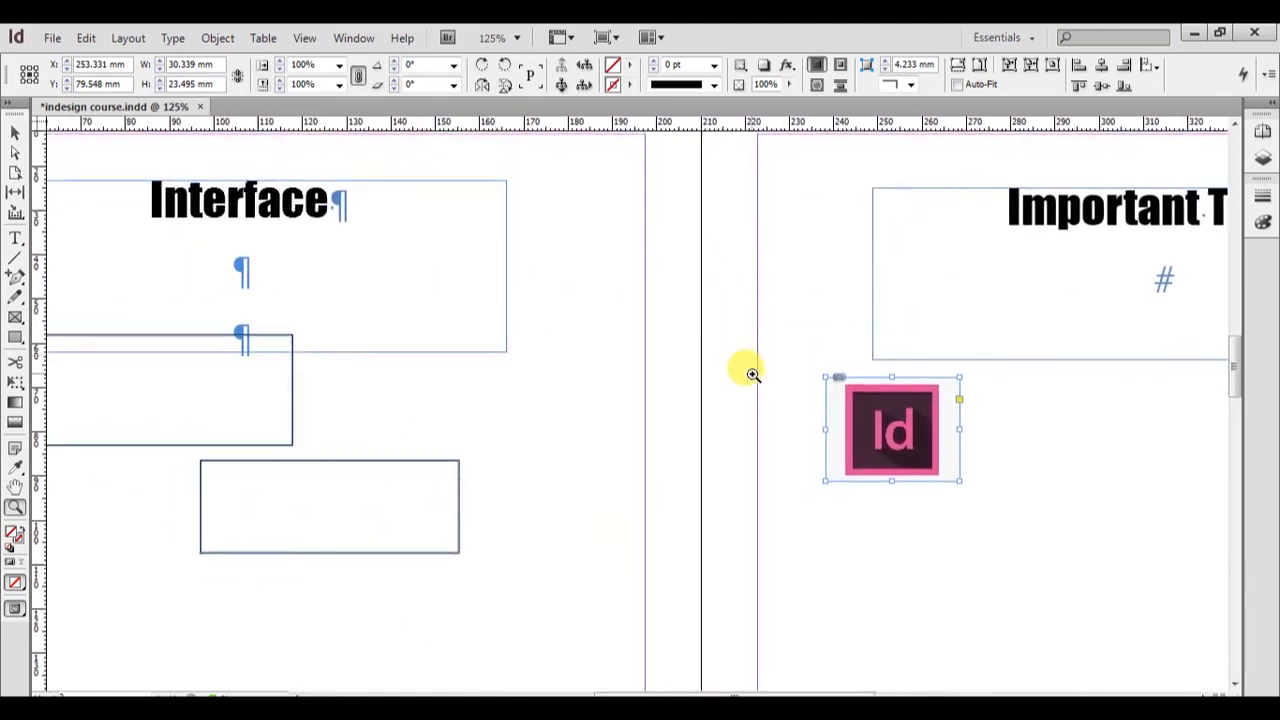
Find the page with the SOME SHORT KEY list and bring all ten shortcuts into view.
{"action": "scroll", "coordinate": [703, 297], "scroll_direction": "down", "scroll_amount": 10}
{"action": "scroll", "coordinate": [580, 413], "scroll_direction": "down", "scroll_amount": 6}
{"action": "left_click_drag", "start_coordinate": [420, 411], "coordinate": [700, 405]}
{"action": "scroll", "coordinate": [700, 405], "scroll_direction": "down", "scroll_amount": 10}
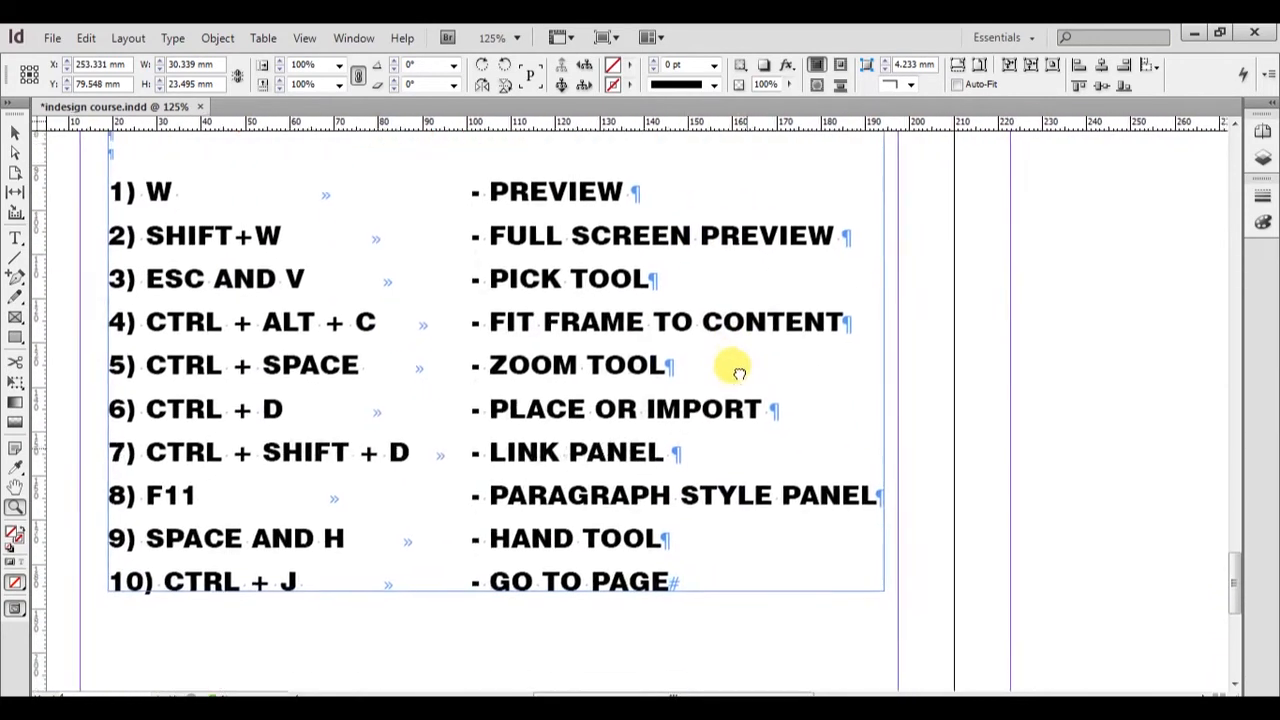
{"action": "left_click_drag", "start_coordinate": [738, 372], "coordinate": [728, 414]}
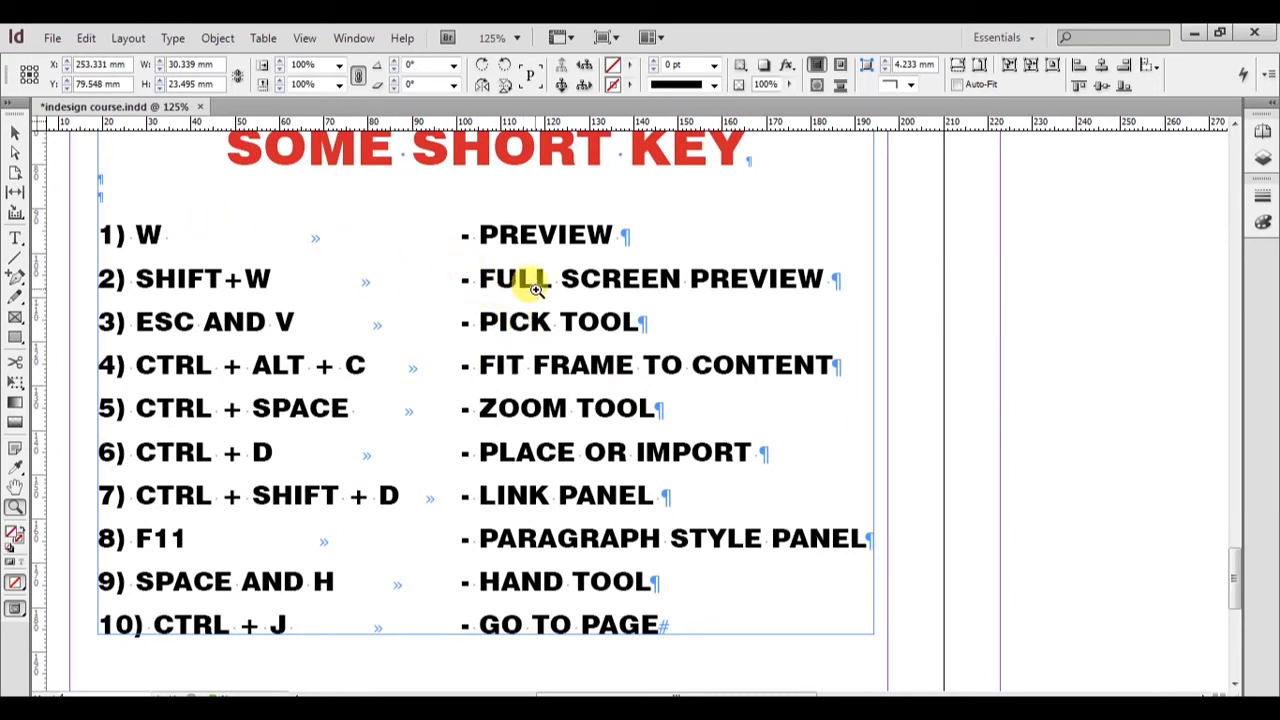
Toggle Preview mode on, off and on again while viewing the shortcut list and the Some Sort Cut Keys heading.
{"action": "key", "text": "w"}
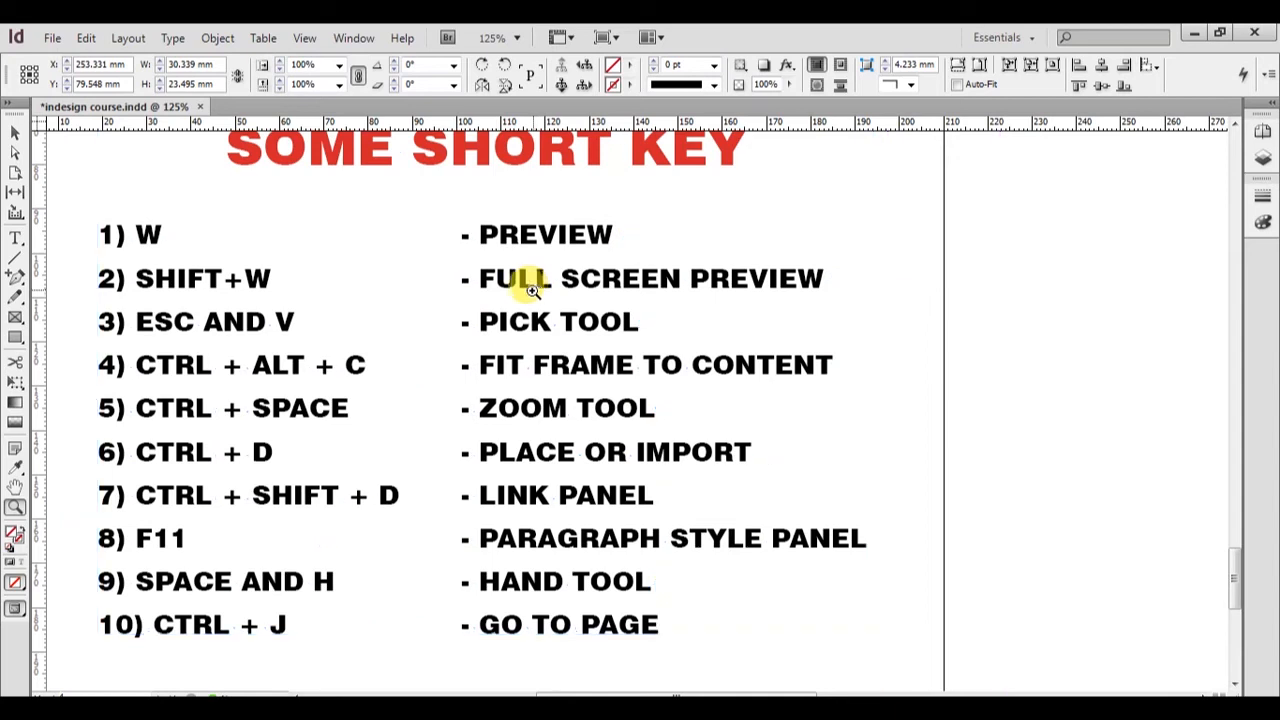
{"action": "left_click_drag", "start_coordinate": [528, 234], "coordinate": [625, 390]}
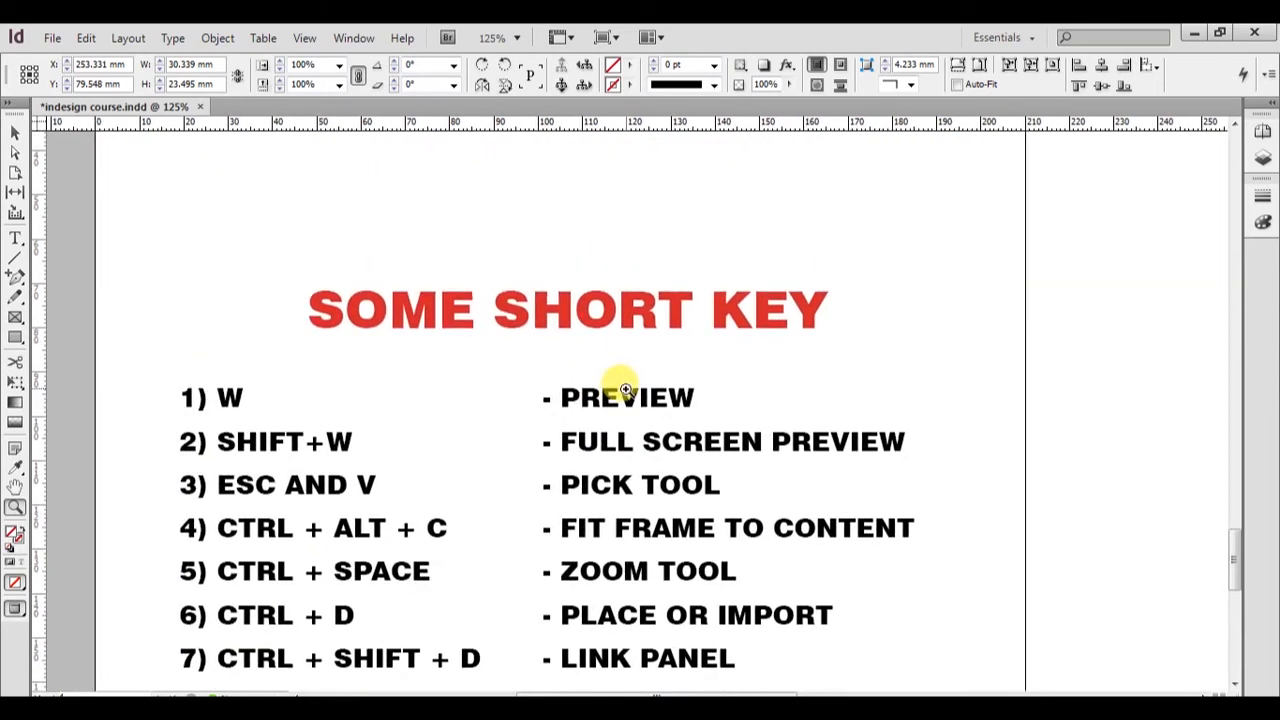
{"action": "key", "text": "w"}
{"action": "scroll", "coordinate": [560, 340], "scroll_direction": "up", "scroll_amount": 5}
{"action": "left_click_drag", "start_coordinate": [563, 339], "coordinate": [714, 349]}
{"action": "left_click_drag", "start_coordinate": [722, 418], "coordinate": [686, 363]}
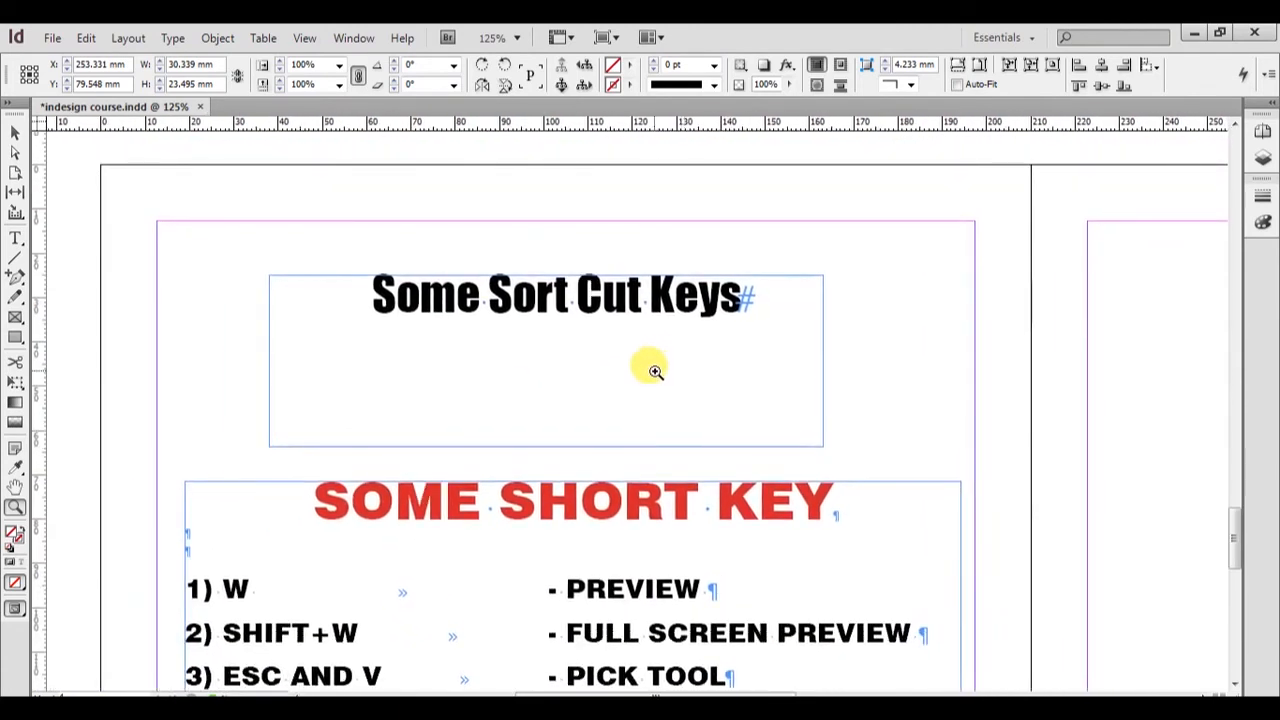
{"action": "key", "text": "w"}
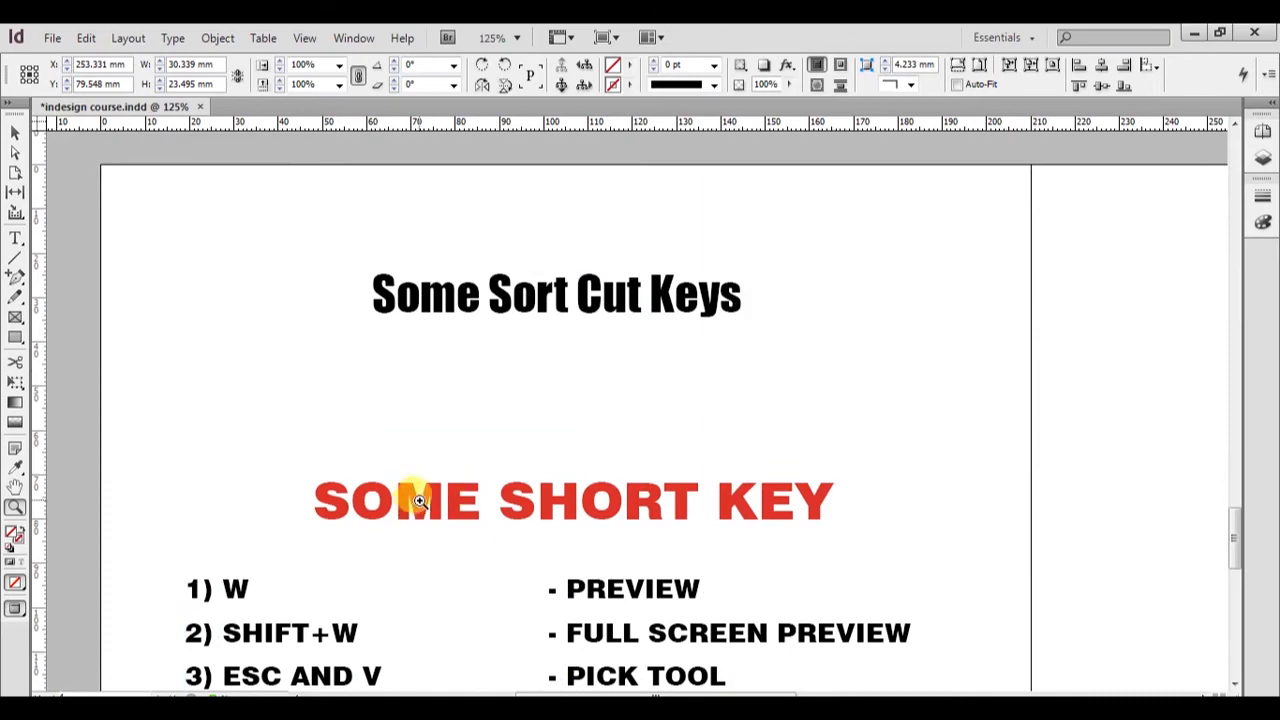
Show the shortcut spread in full-screen preview, exit it, and bring the shortcut list back into view.
{"action": "key", "text": "shift+w"}
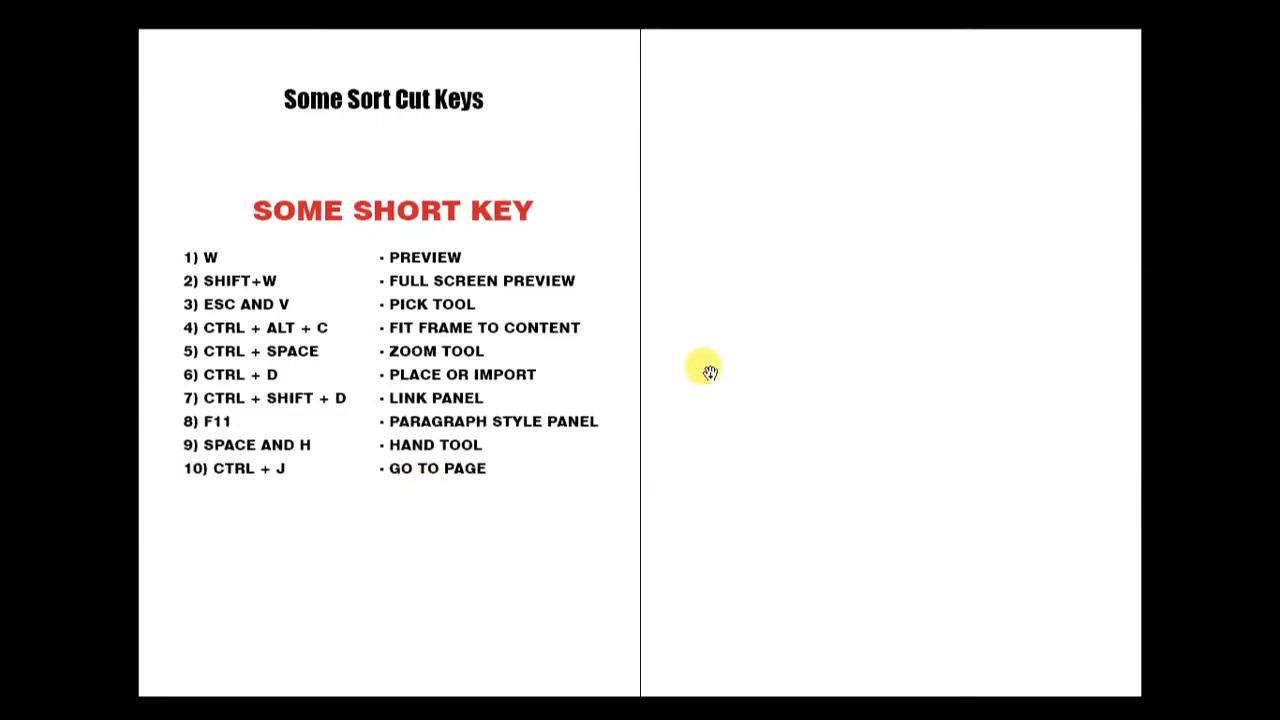
{"action": "key", "text": "Escape"}
{"action": "left_click_drag", "start_coordinate": [457, 329], "coordinate": [723, 329]}
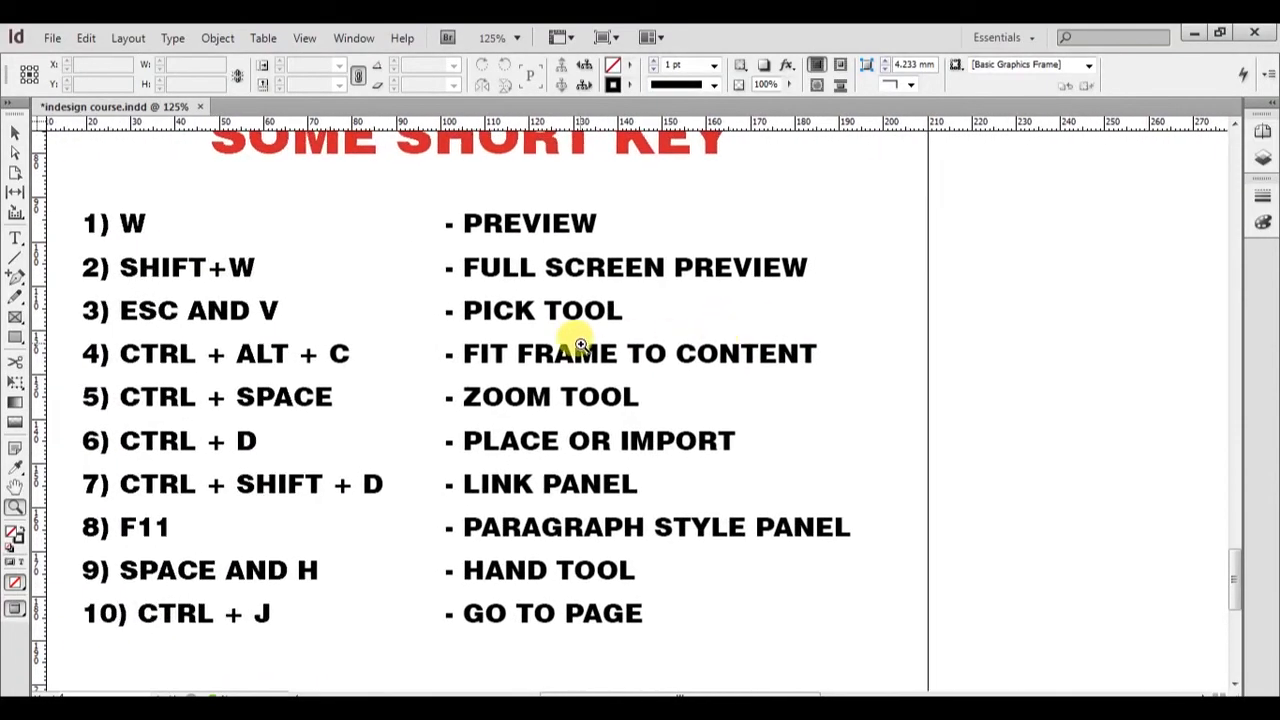
{"action": "left_click_drag", "start_coordinate": [506, 343], "coordinate": [628, 370]}
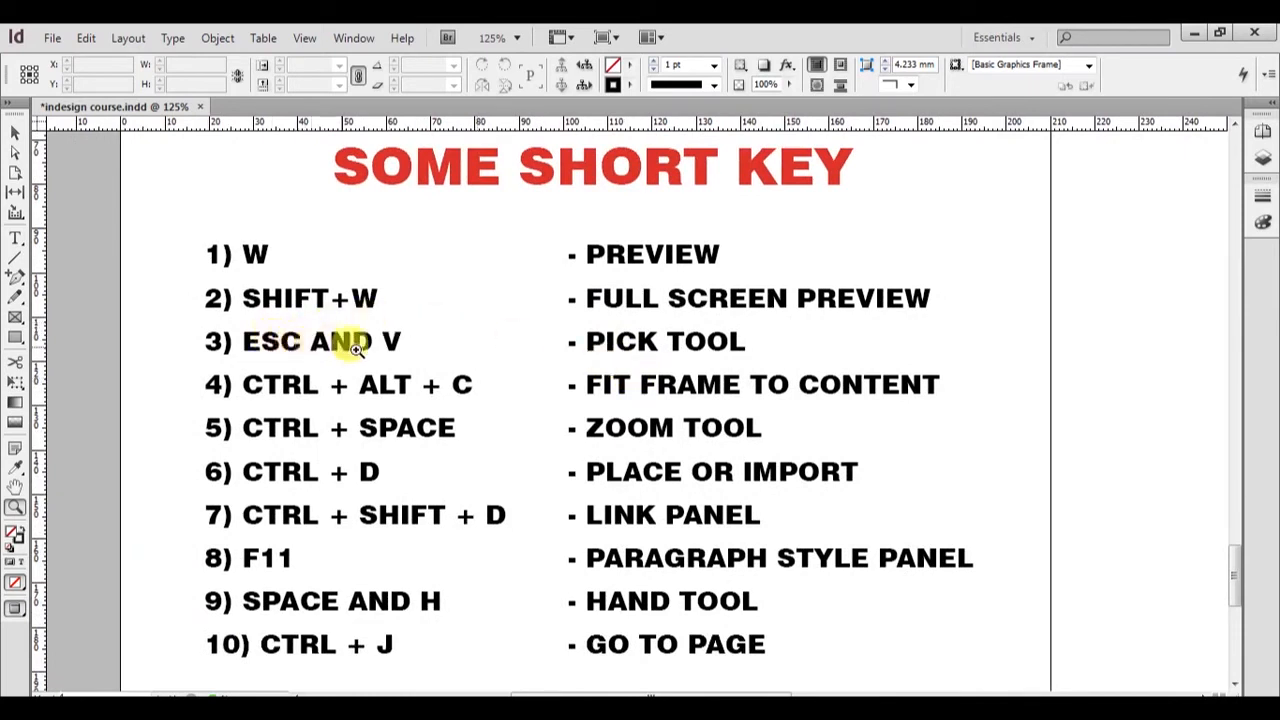
Try the Selection, Pen and Rectangle tools in turn.
{"action": "left_click", "coordinate": [15, 130]}
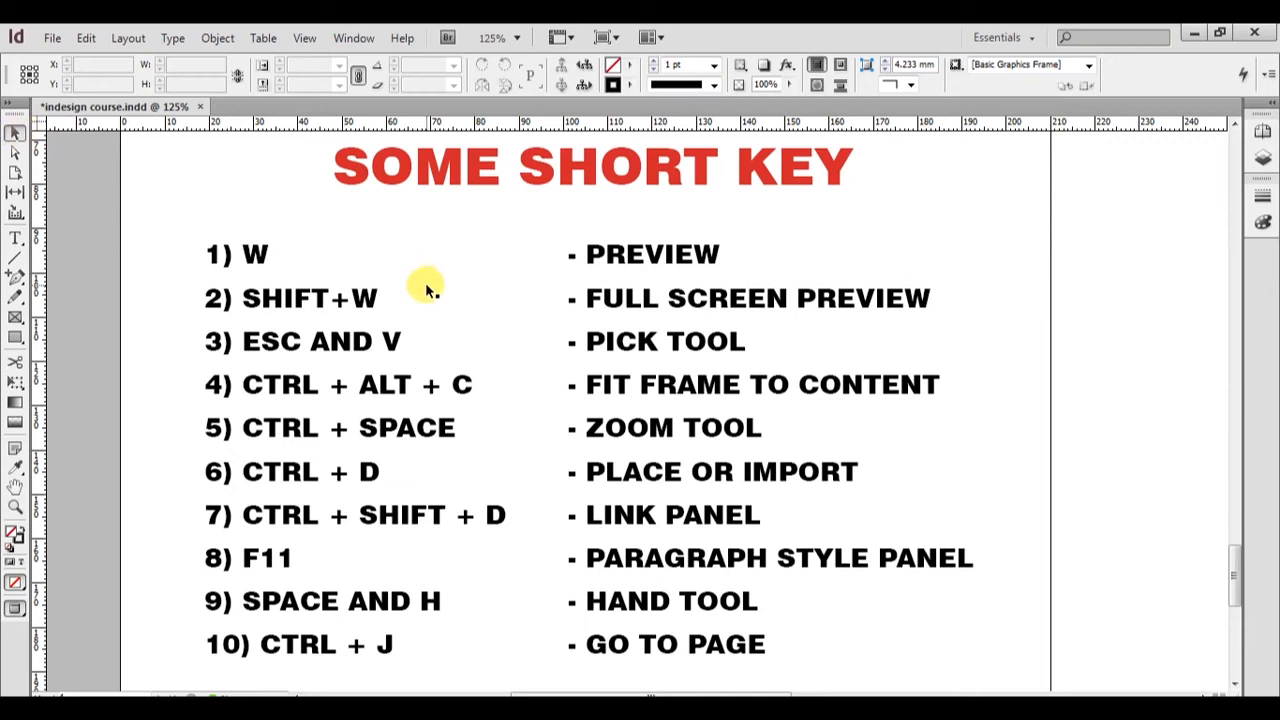
{"action": "left_click", "coordinate": [15, 277]}
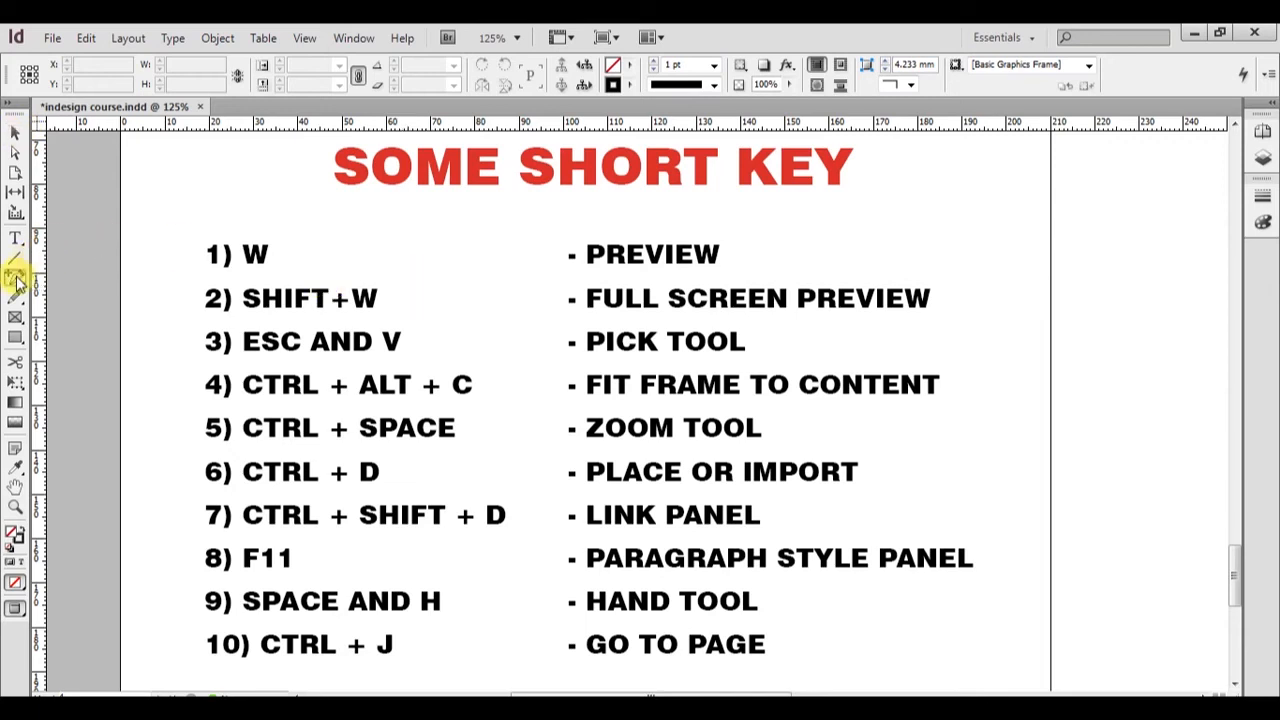
{"action": "left_click", "coordinate": [16, 338]}
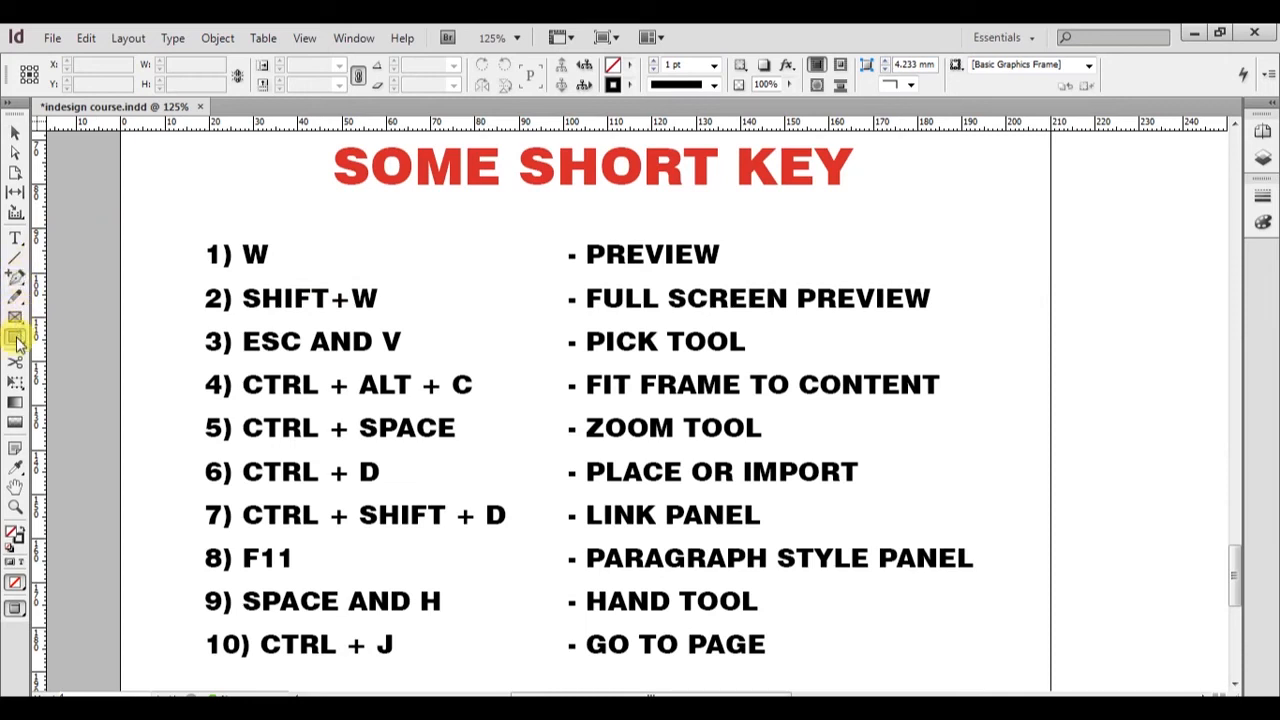
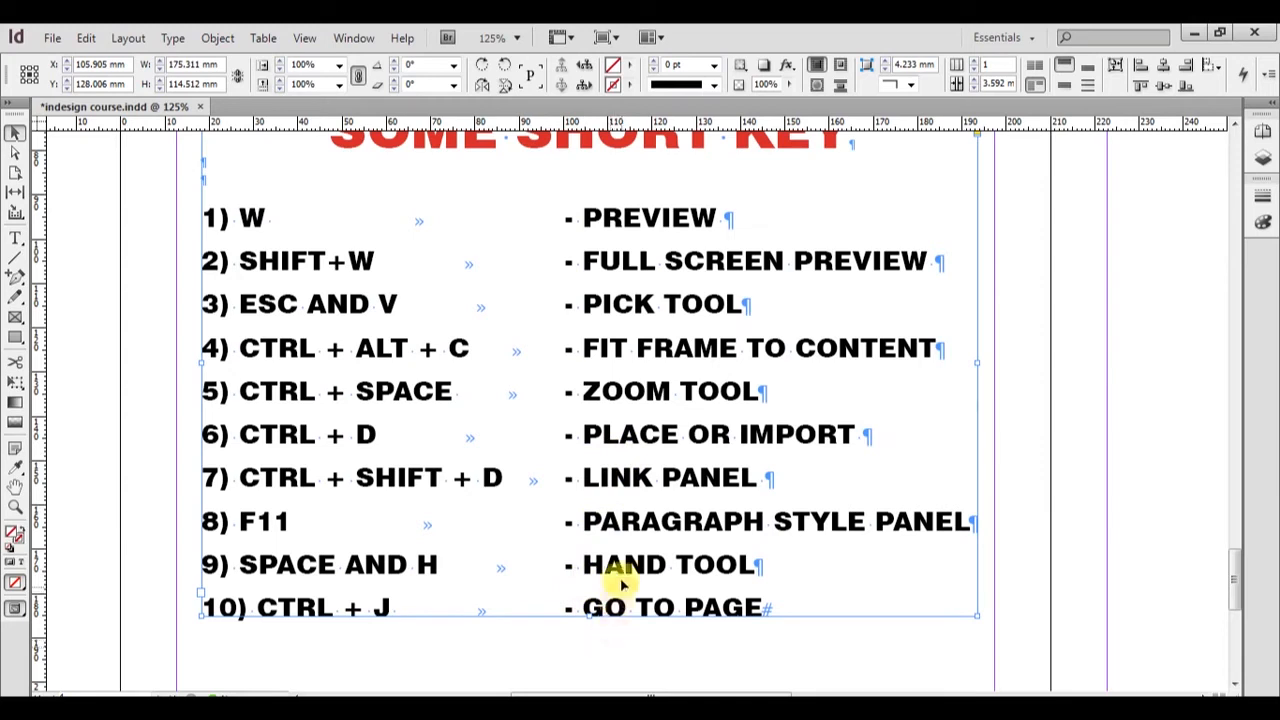
Switch to the Type tool and back to the Selection tool while reviewing the shortcut list, and magnify the list to about 165%.
{"action": "mouse_move", "coordinate": [645, 522]}
{"action": "left_mouse_down"}
{"action": "mouse_move", "coordinate": [638, 472]}
{"action": "mouse_move", "coordinate": [629, 513]}
{"action": "left_mouse_up"}
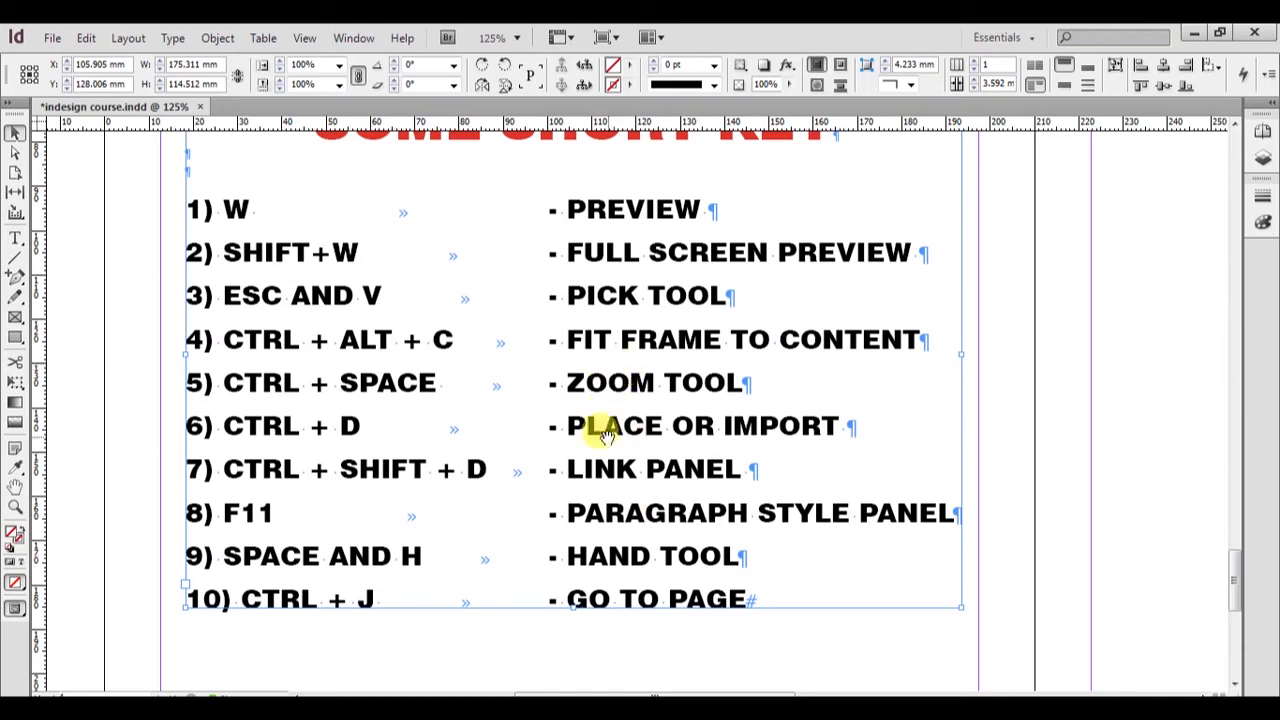
{"action": "left_click", "coordinate": [15, 238]}
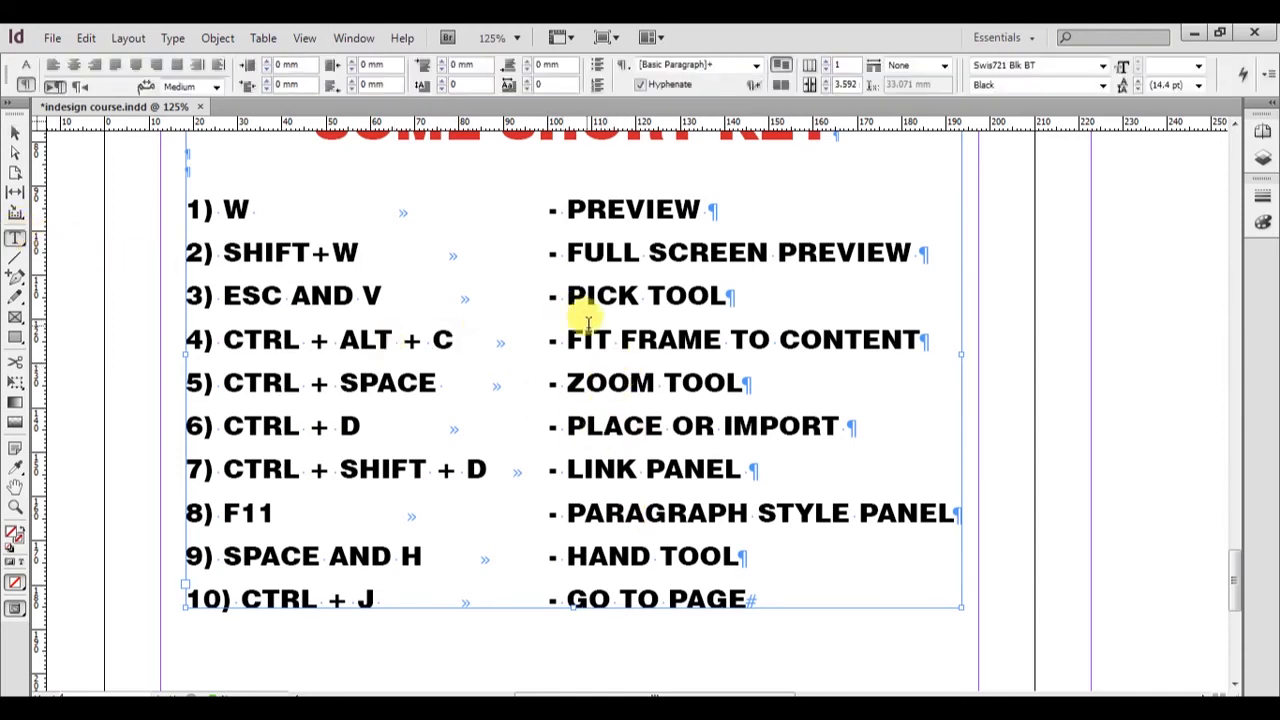
{"action": "left_click_drag", "start_coordinate": [580, 340], "coordinate": [690, 340]}
{"action": "left_click_drag", "start_coordinate": [206, 383], "coordinate": [470, 383]}
{"action": "left_click_drag", "start_coordinate": [593, 380], "coordinate": [749, 380]}
{"action": "left_click", "coordinate": [15, 133]}
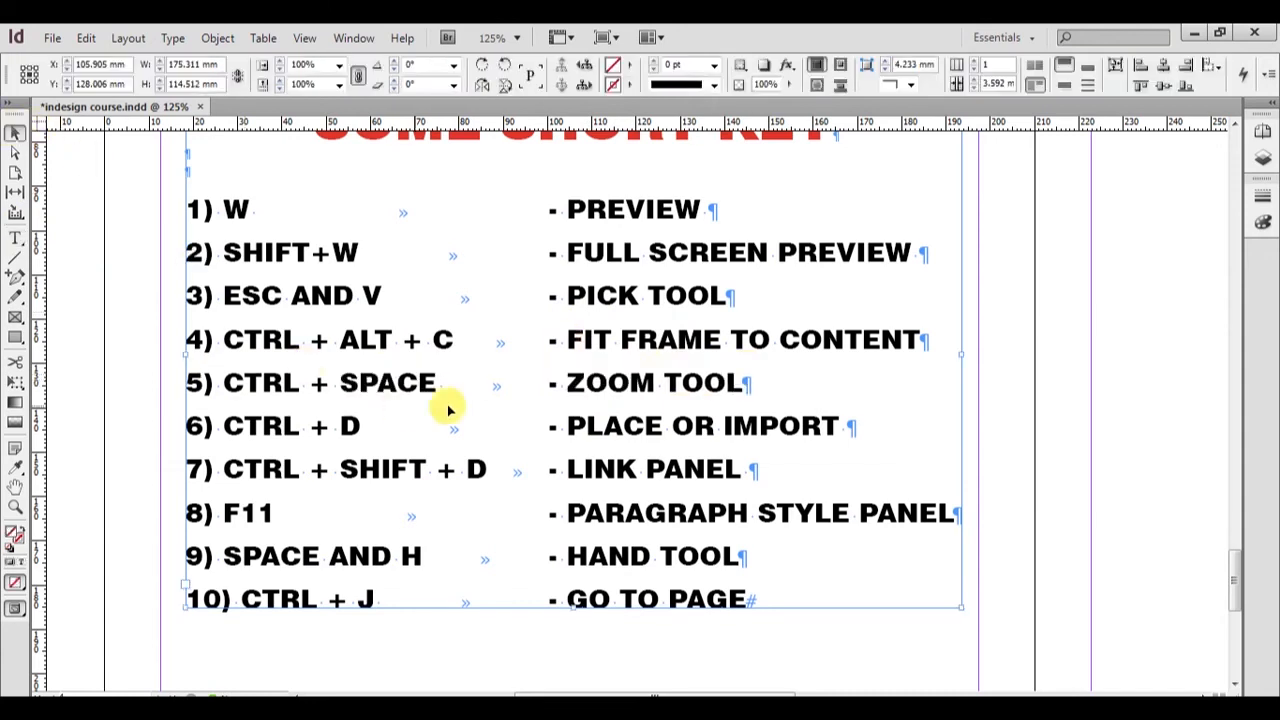
{"action": "left_click_drag", "start_coordinate": [148, 278], "coordinate": [1026, 626]}
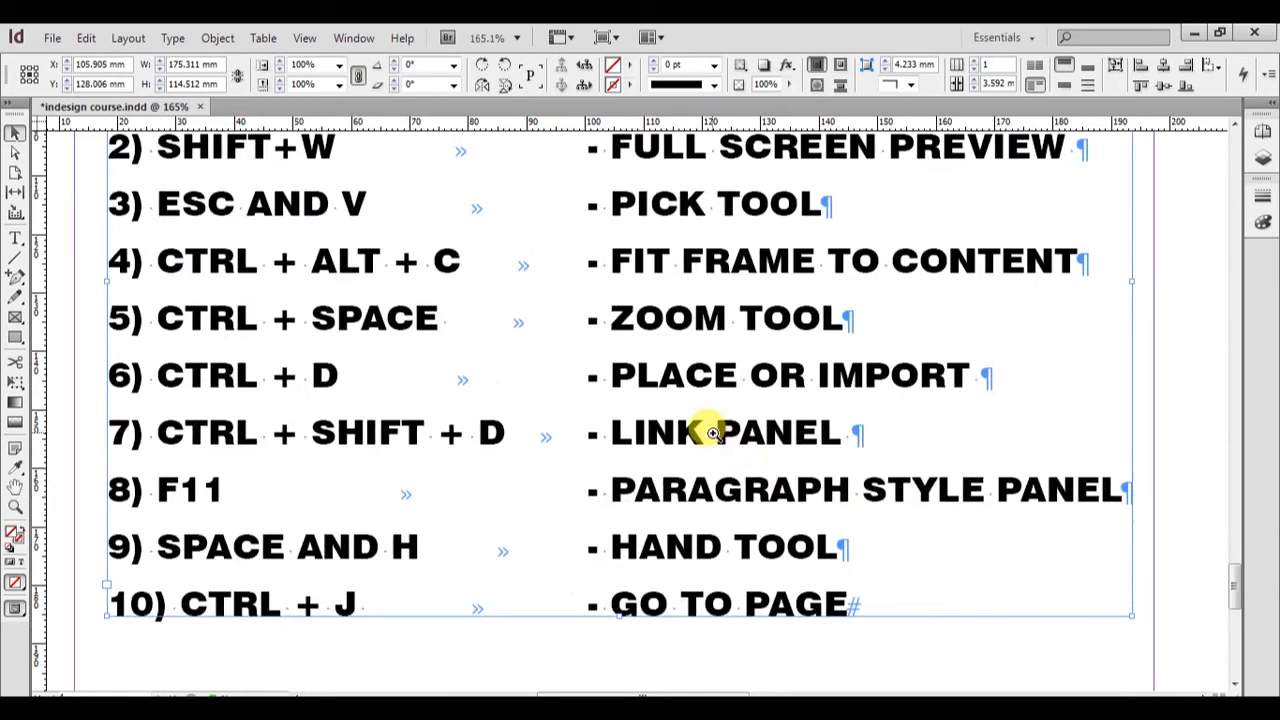
Try the Zoom tool, highlight part of entries 5 and 6 with the Type tool, and deselect with the Selection tool.
{"action": "key", "text": "ctrl+space"}
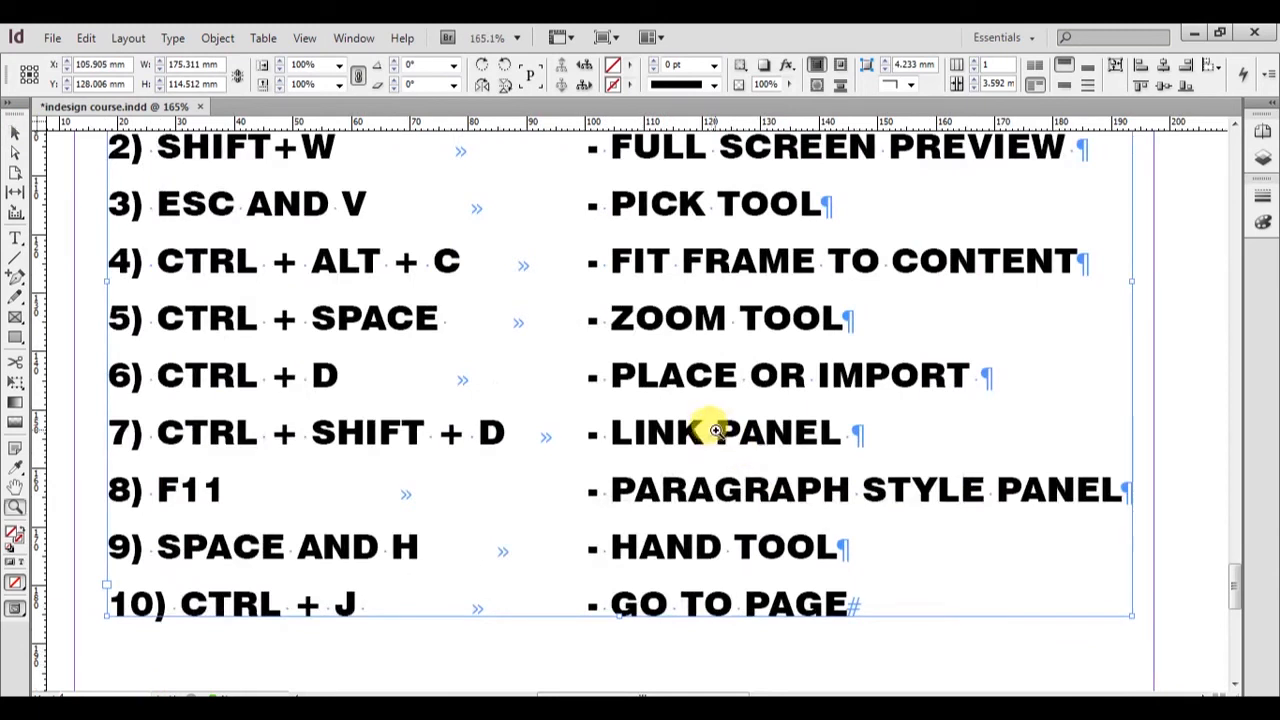
{"action": "left_click", "coordinate": [15, 238]}
{"action": "left_click_drag", "start_coordinate": [236, 318], "coordinate": [380, 365]}
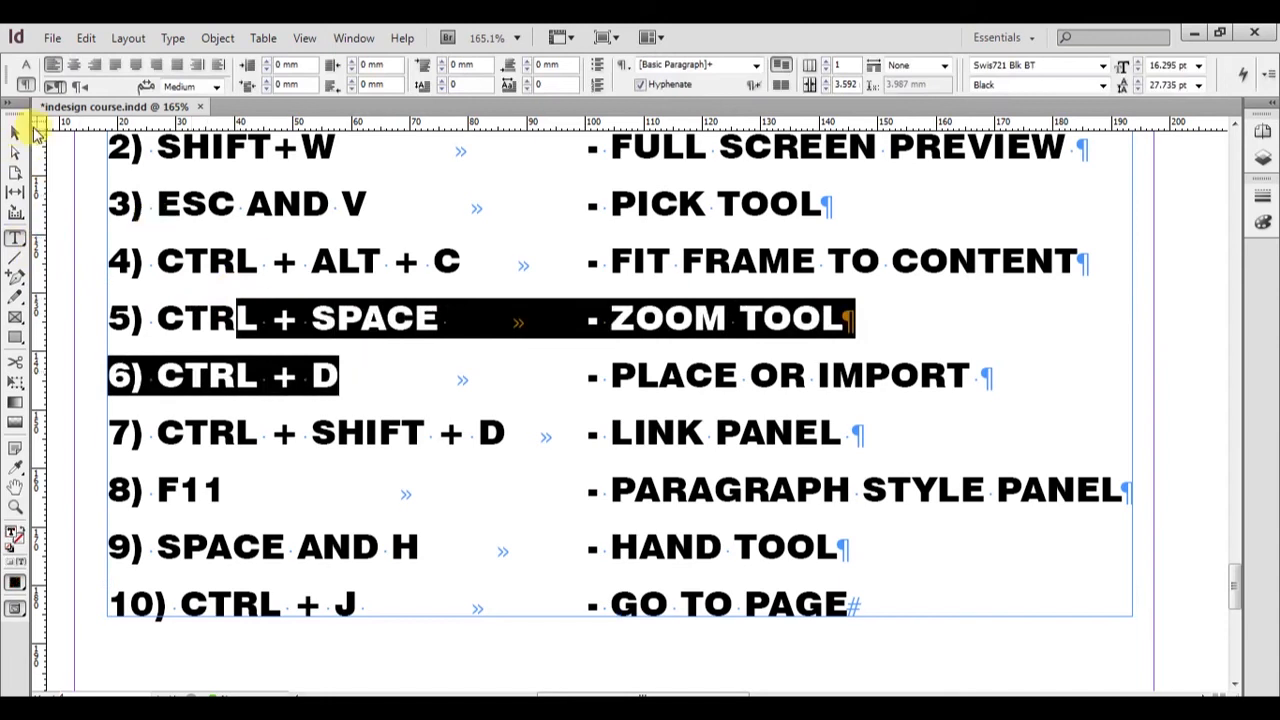
{"action": "left_click", "coordinate": [17, 131]}
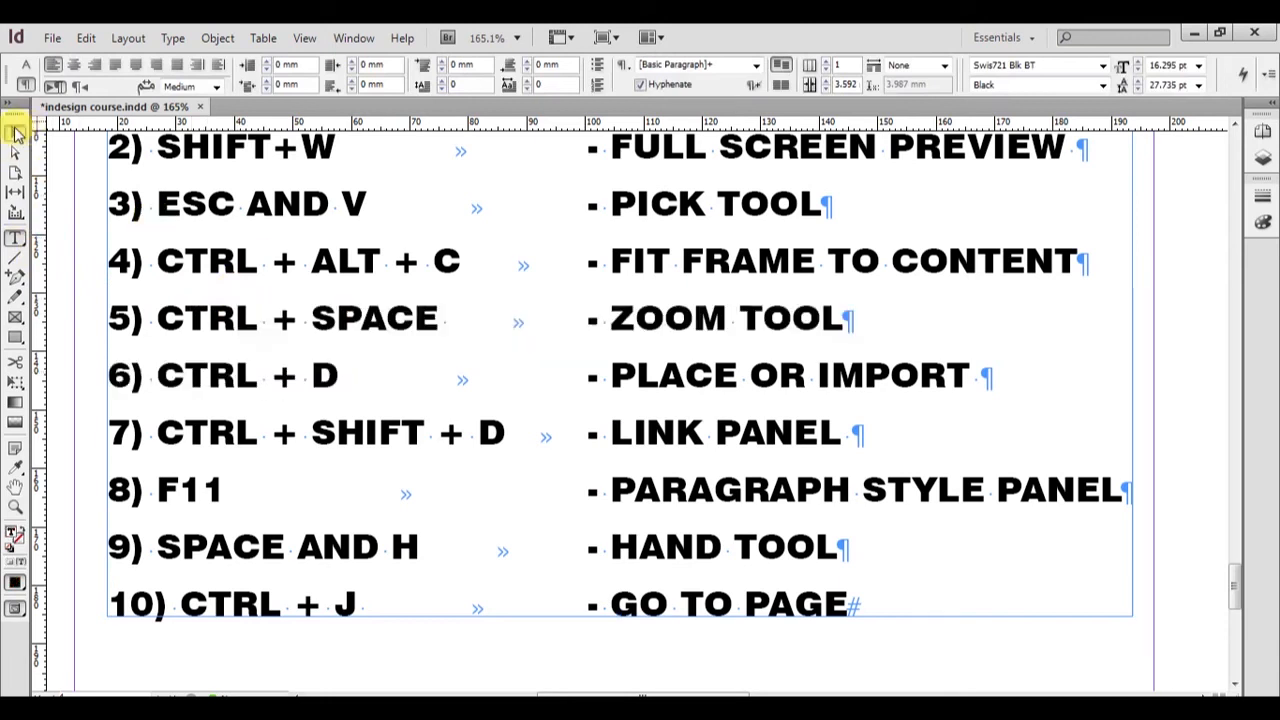
{"action": "left_click", "coordinate": [196, 641]}
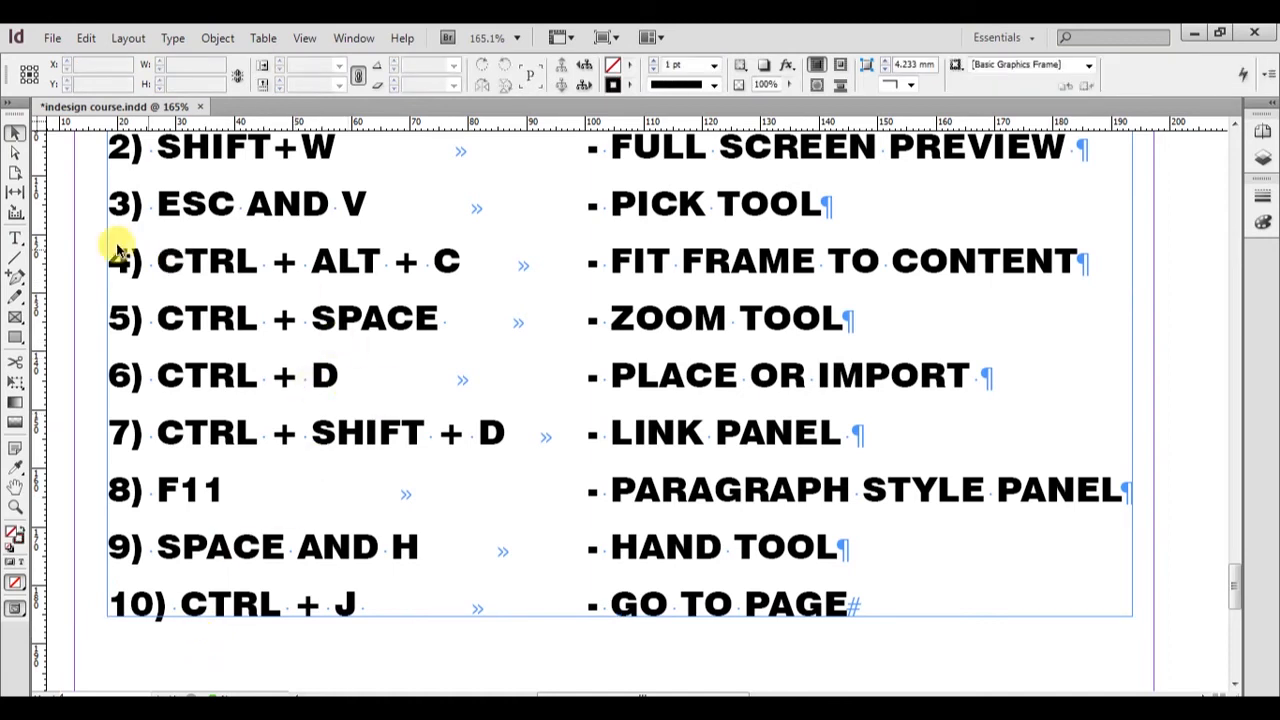
Highlight the Fit Frame to Content shortcut and the whole Zoom Tool entry with the Type tool.
{"action": "left_click", "coordinate": [15, 241]}
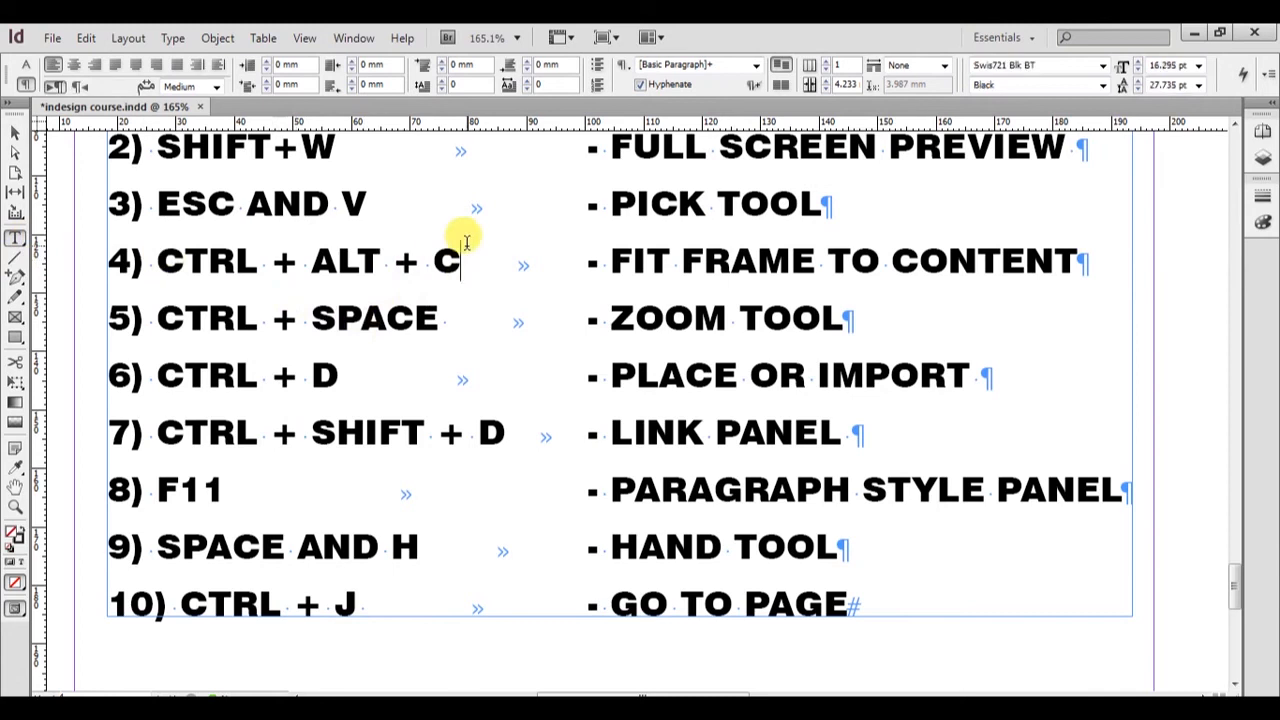
{"action": "left_click_drag", "start_coordinate": [206, 251], "coordinate": [460, 258]}
{"action": "left_click_drag", "start_coordinate": [162, 320], "coordinate": [877, 297]}
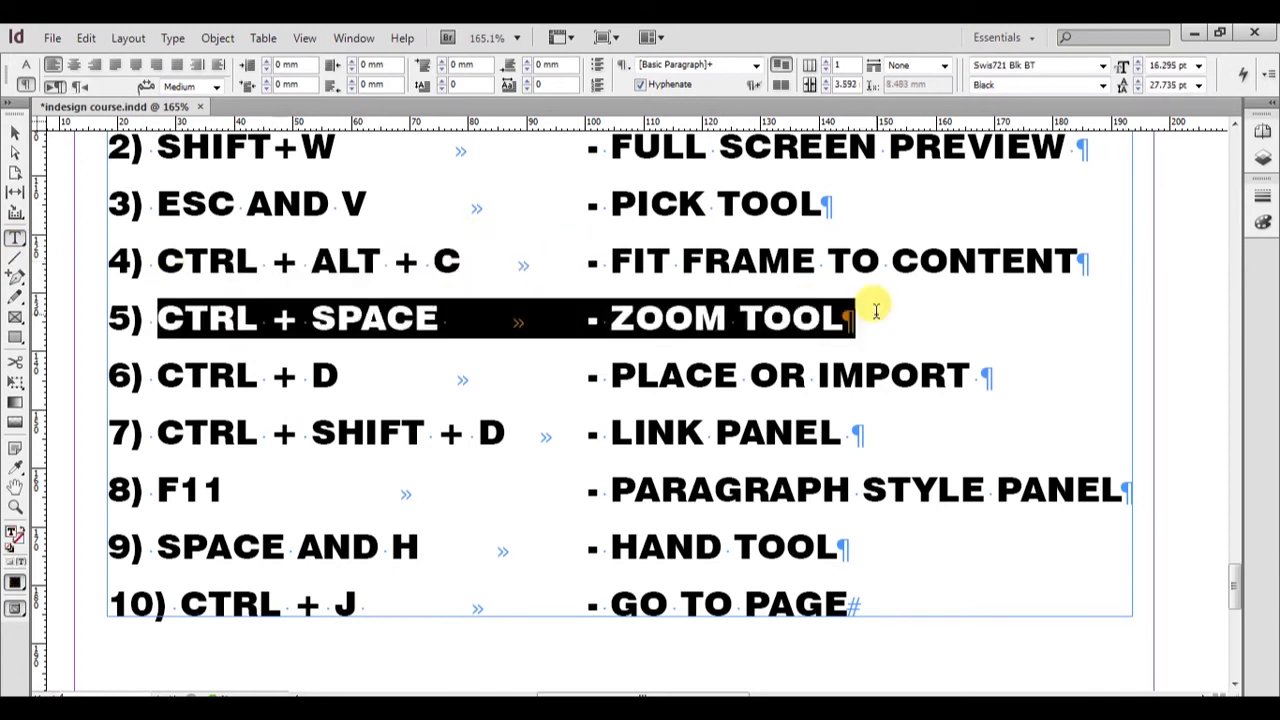
Highlight the Place or Import entry, and show the Place dialog and close it without importing a file.
{"action": "left_click", "coordinate": [157, 375]}
{"action": "left_click_drag", "start_coordinate": [157, 375], "coordinate": [969, 350]}
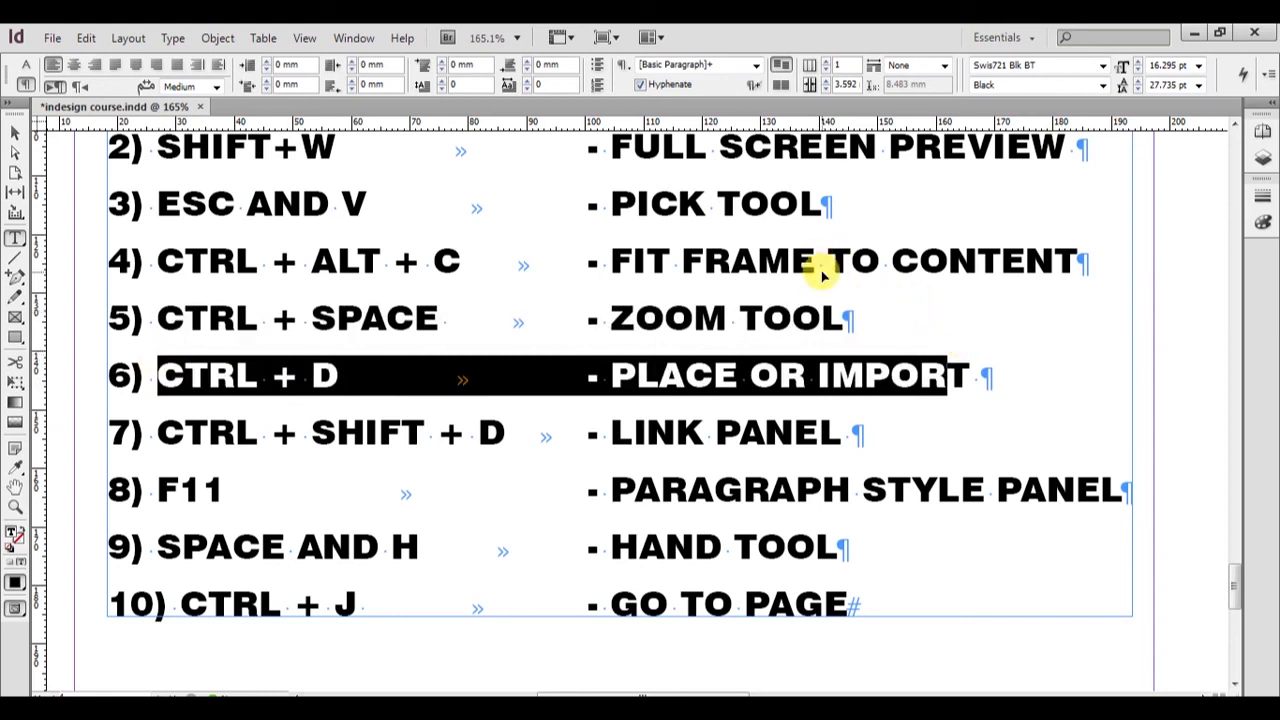
{"action": "key", "text": "ctrl+d"}
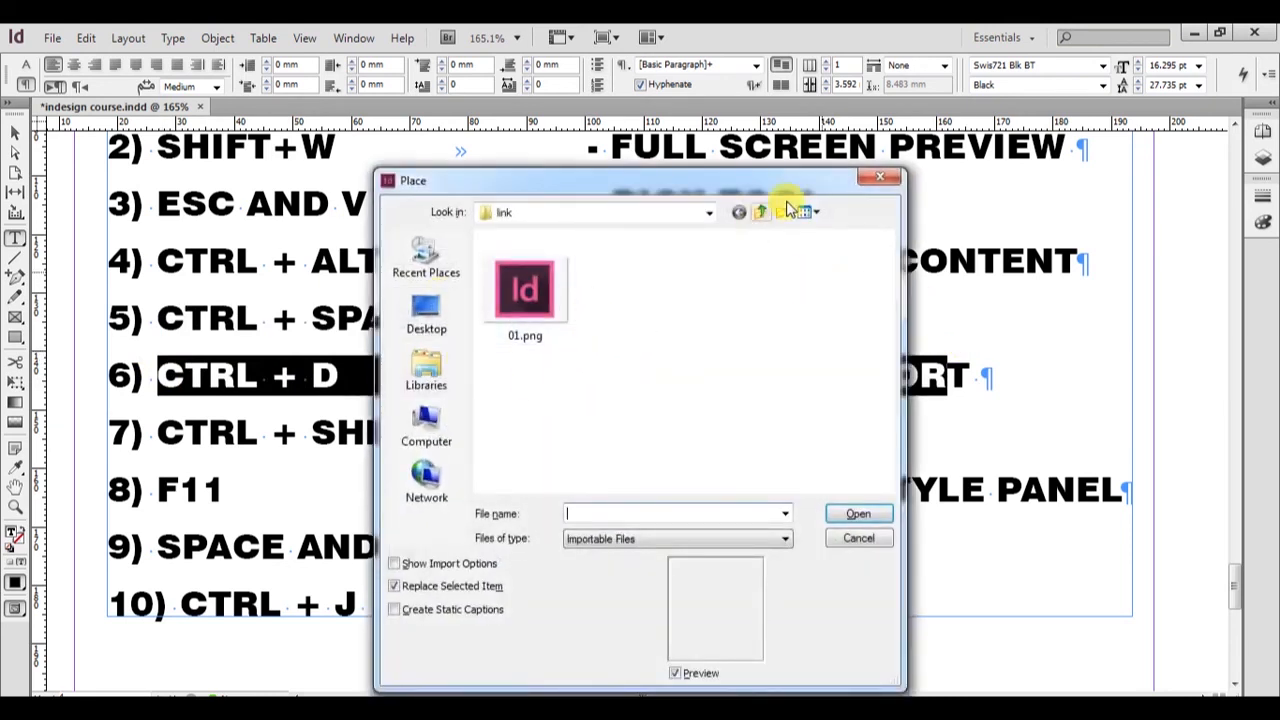
{"action": "left_click", "coordinate": [866, 188]}
Highlight CTRL + SHIFT + D in entry 7, and show and close the Links panel.
{"action": "left_click_drag", "start_coordinate": [178, 430], "coordinate": [546, 408]}
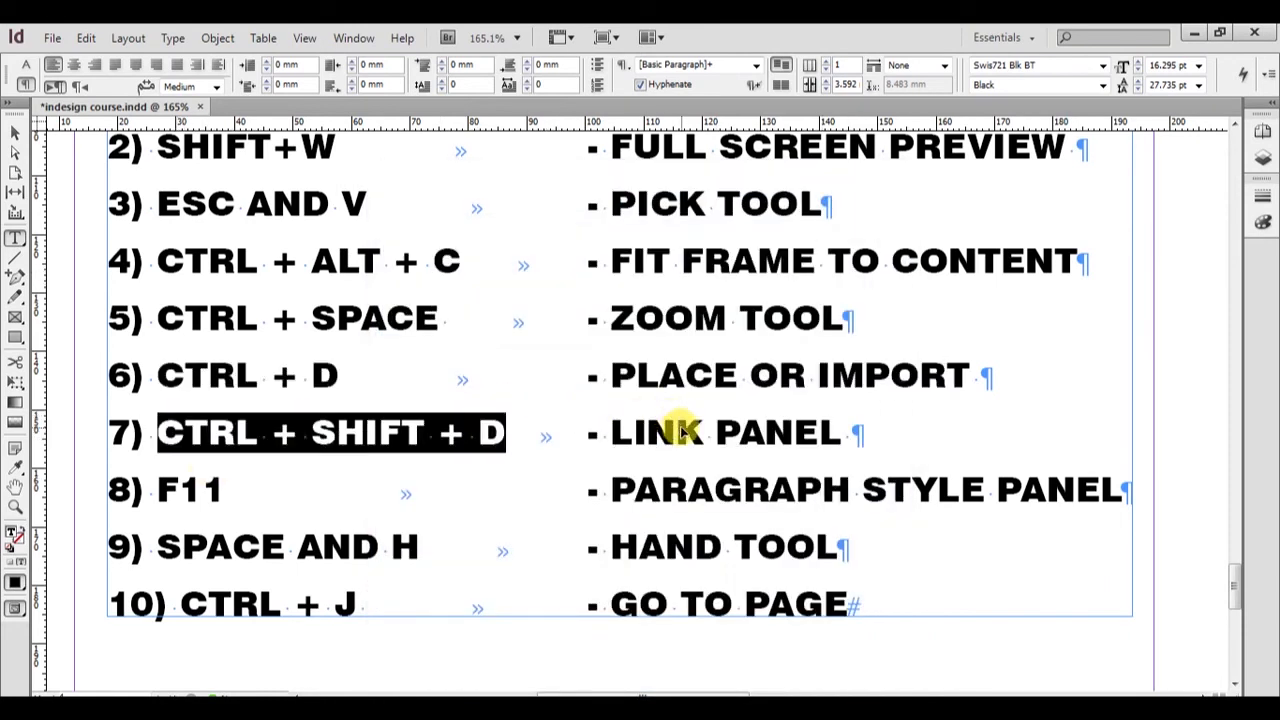
{"action": "key", "text": "ctrl+shift+d"}
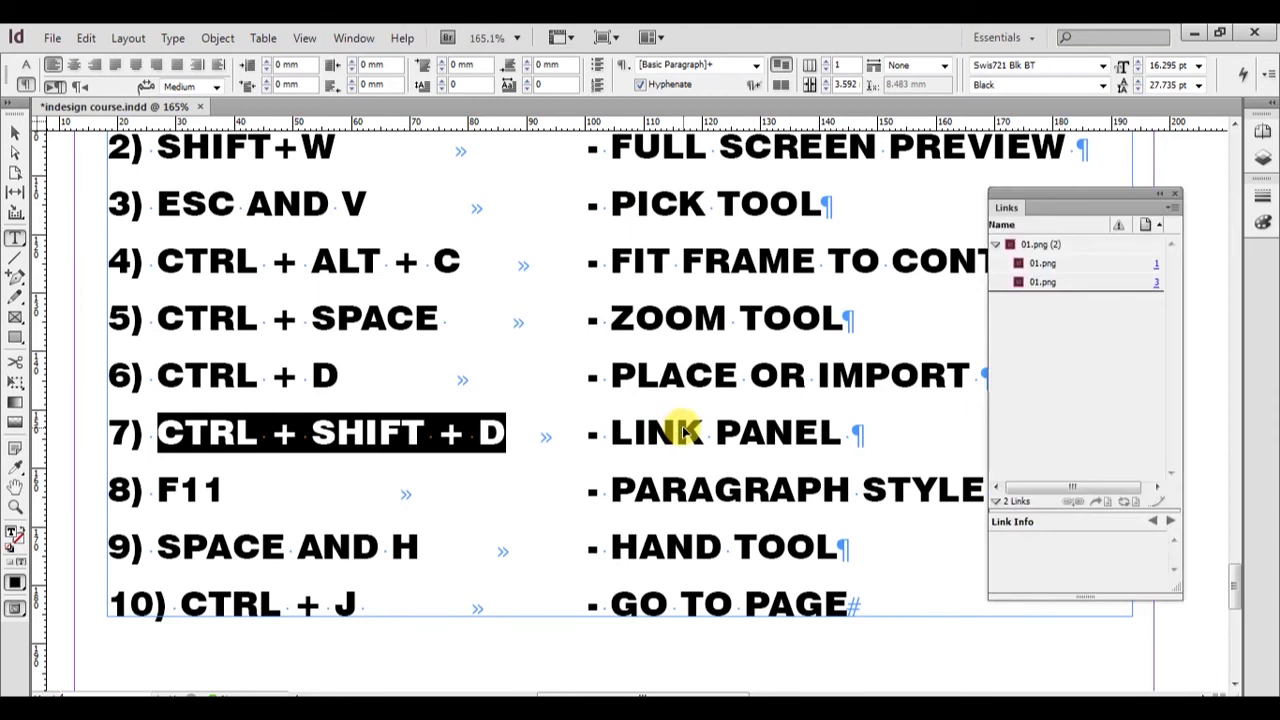
{"action": "left_click", "coordinate": [1175, 193]}
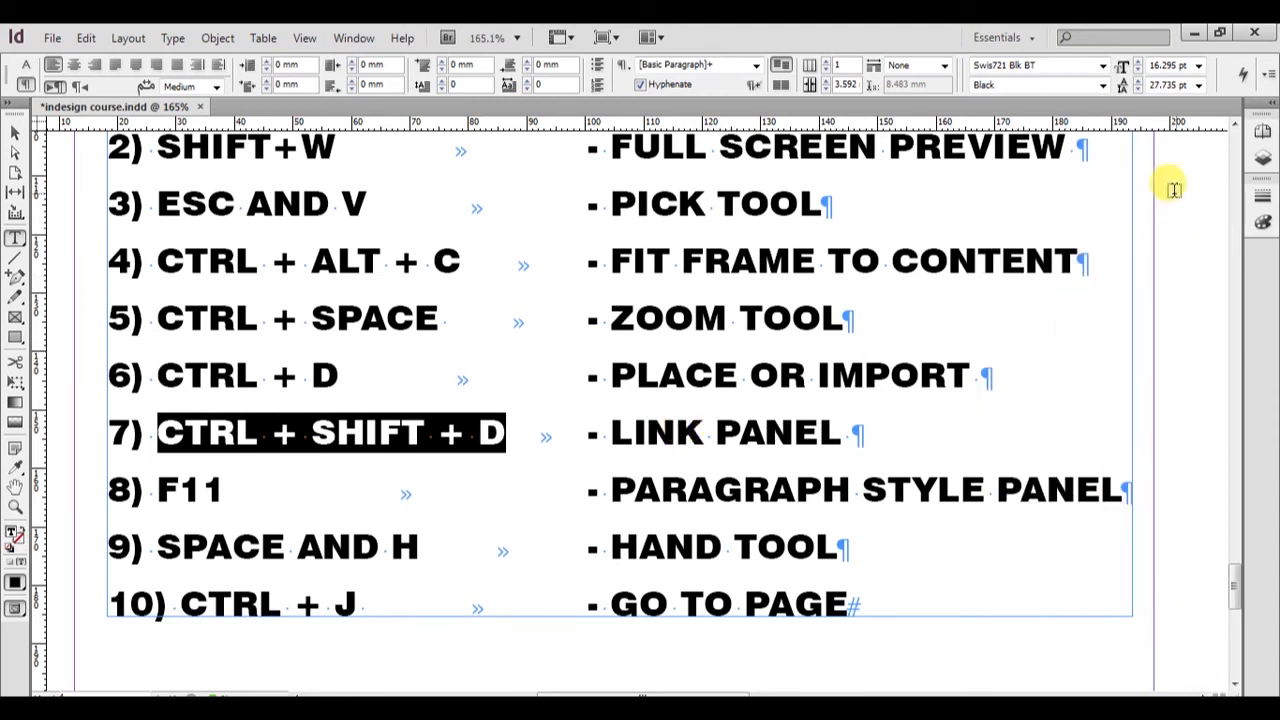
Show the Place dialog again, cancel it, and undo the stray typing over the highlighted entry 7 shortcut.
{"action": "key", "text": "ctrl+d"}
{"action": "left_click", "coordinate": [893, 178]}
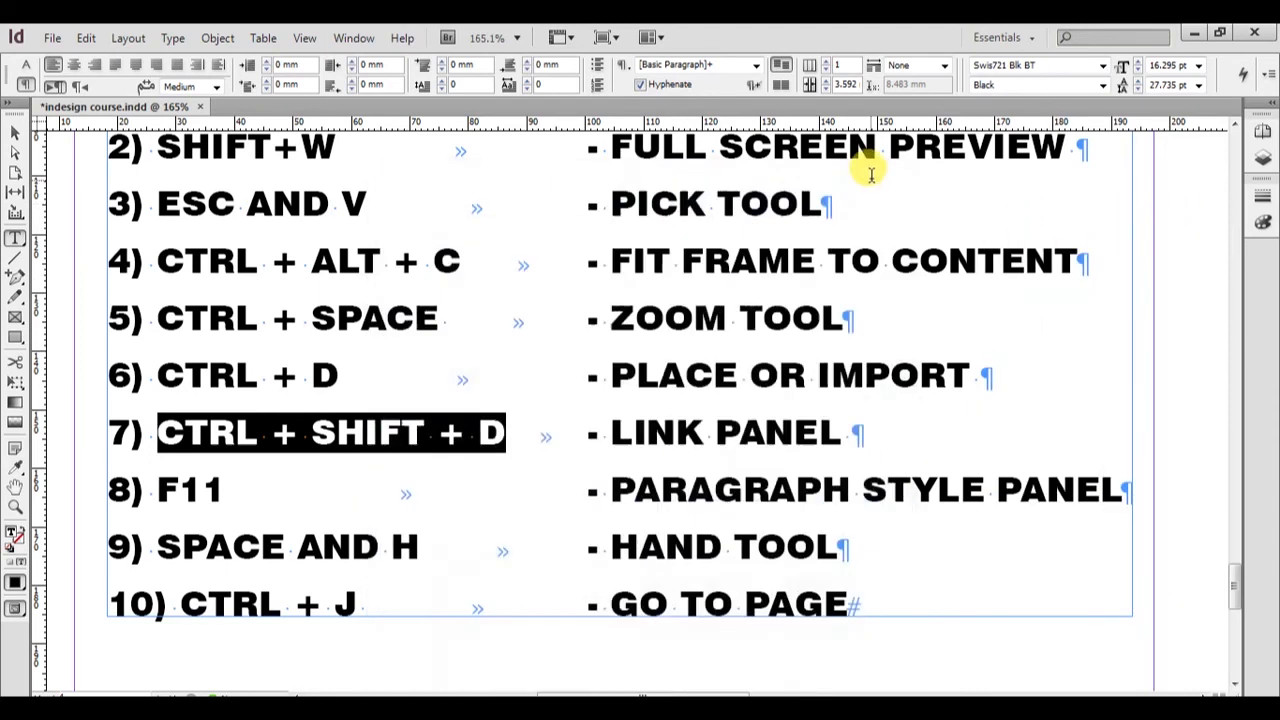
{"action": "type", "text": "D"}
{"action": "key", "text": "ctrl+z"}
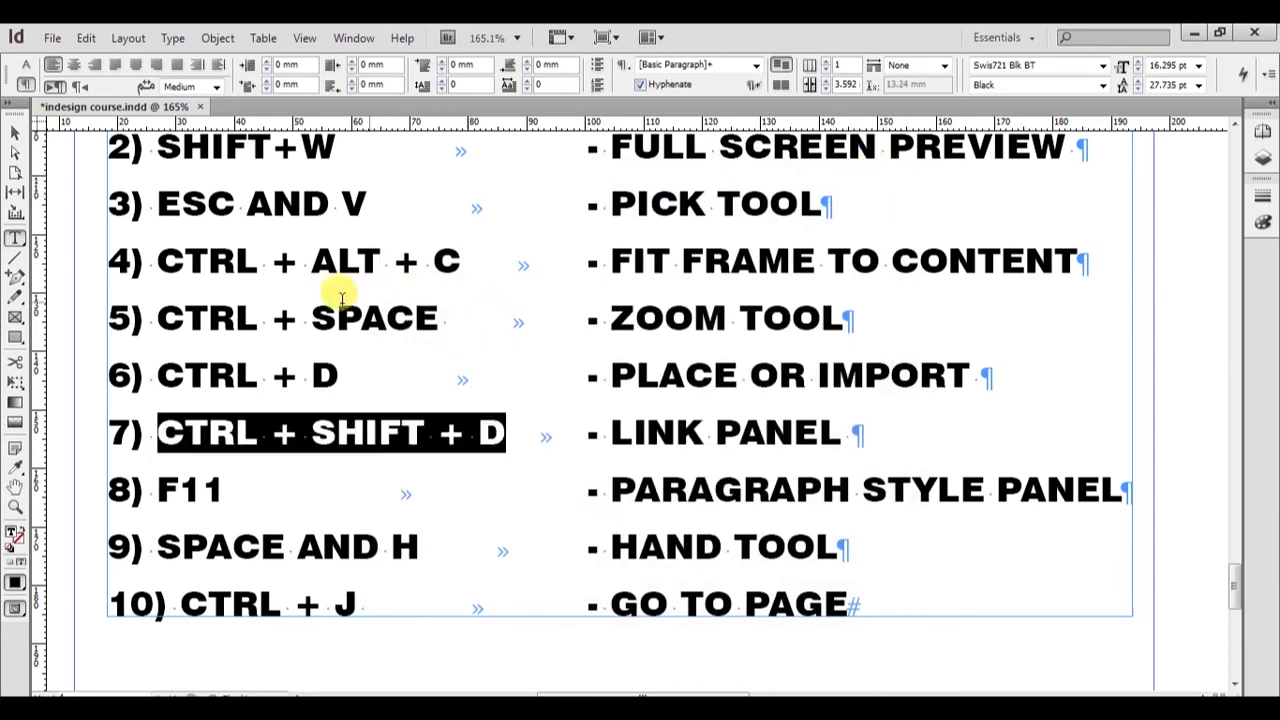
Highlight the F11 shortcut in entry 8, and show and close the Paragraph Styles panel.
{"action": "left_click", "coordinate": [15, 131]}
{"action": "scroll", "coordinate": [630, 425], "scroll_direction": "down", "scroll_amount": 1}
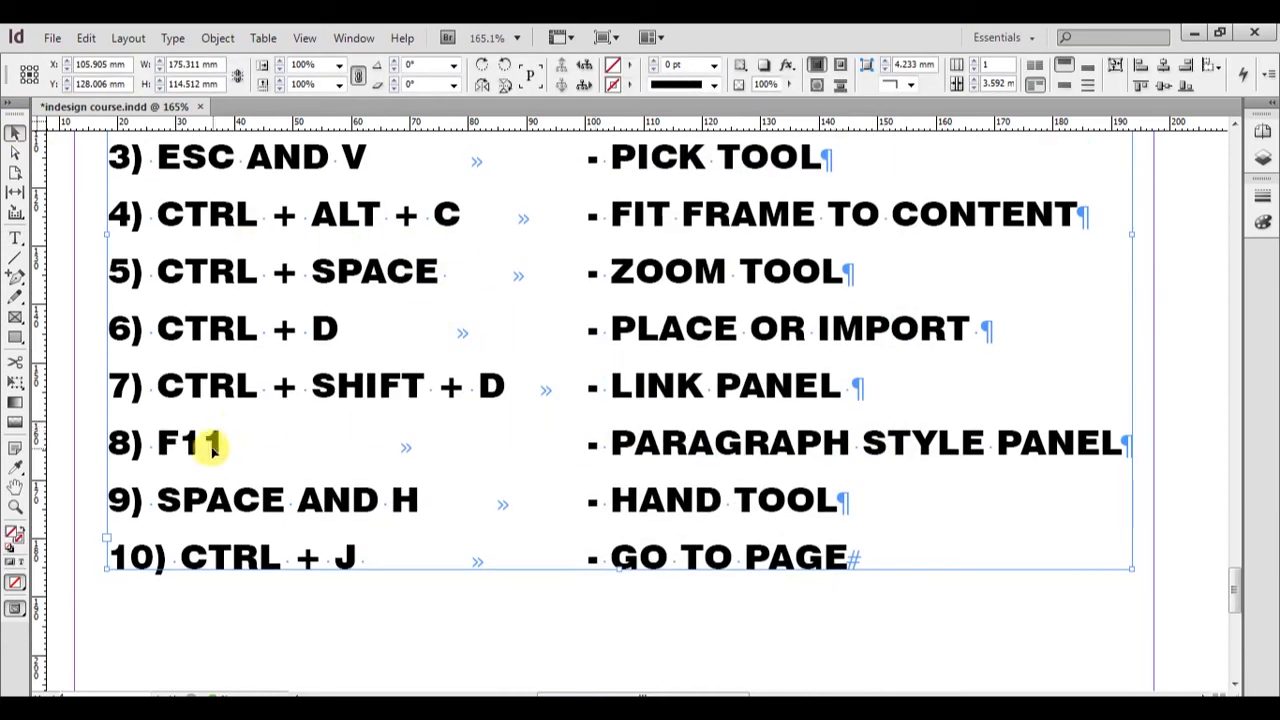
{"action": "double_click", "coordinate": [190, 440]}
{"action": "left_click_drag", "start_coordinate": [190, 440], "coordinate": [580, 425]}
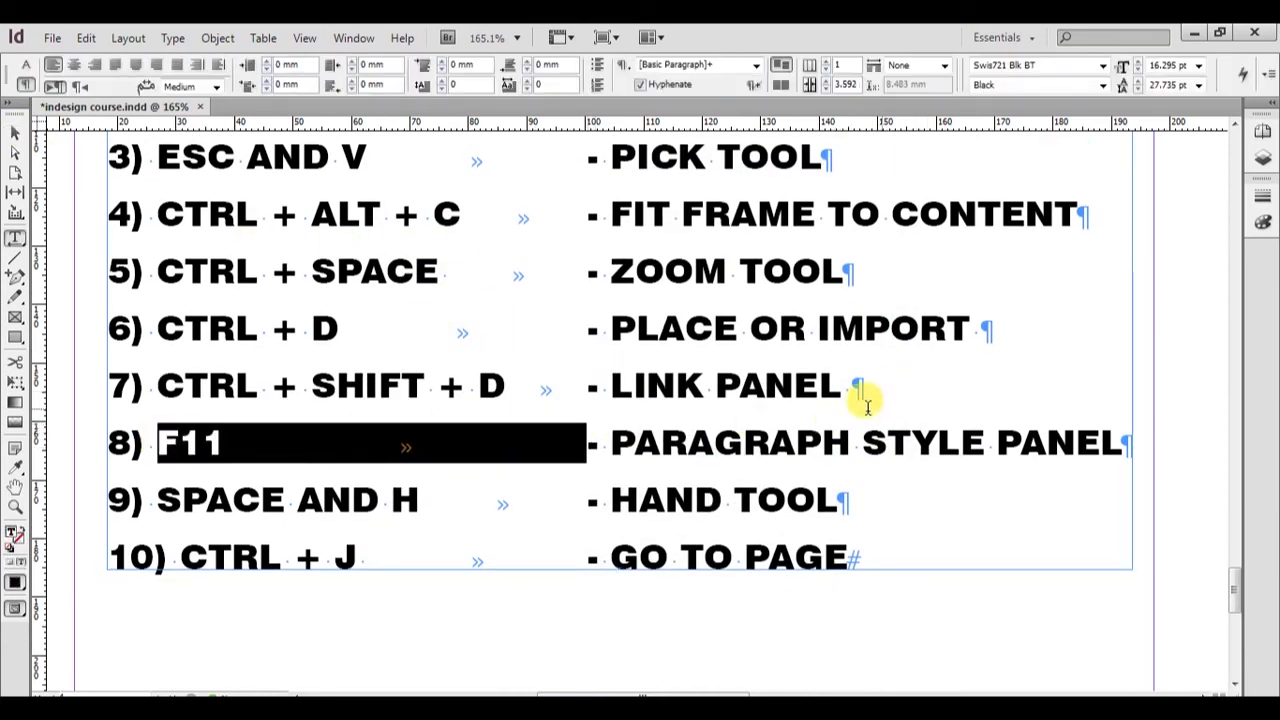
{"action": "left_click", "coordinate": [15, 131]}
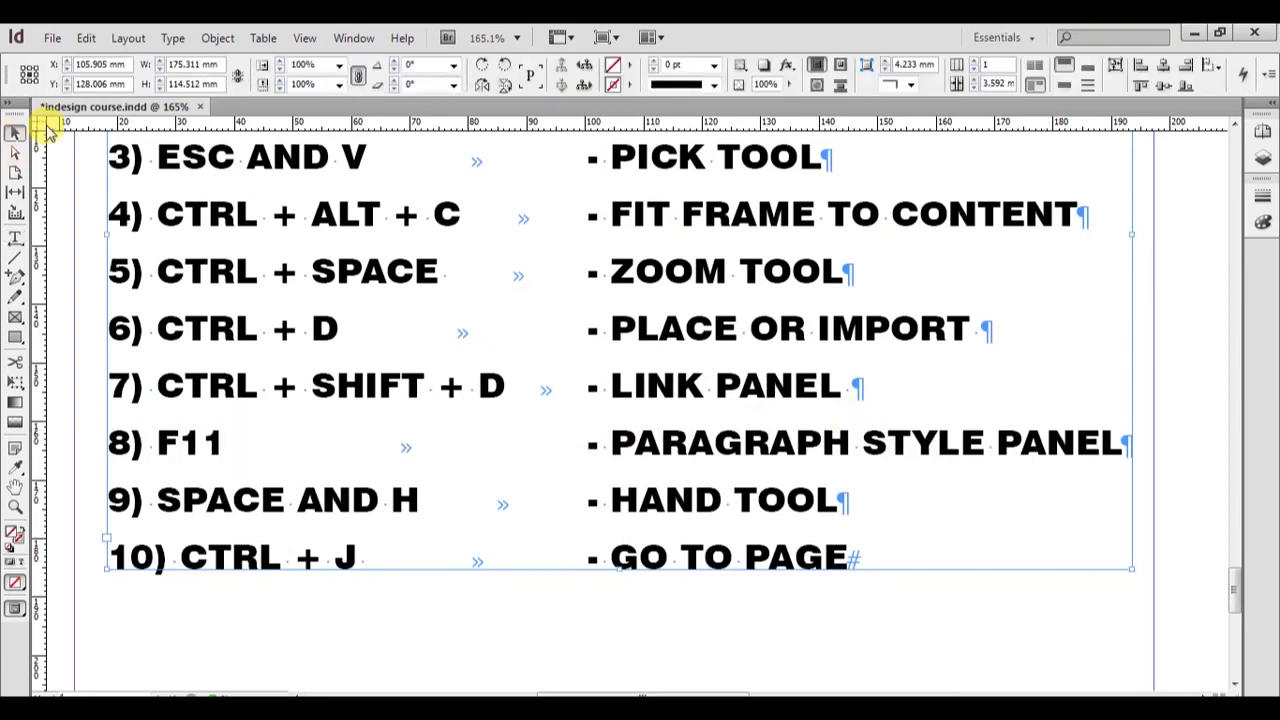
{"action": "key", "text": "F11"}
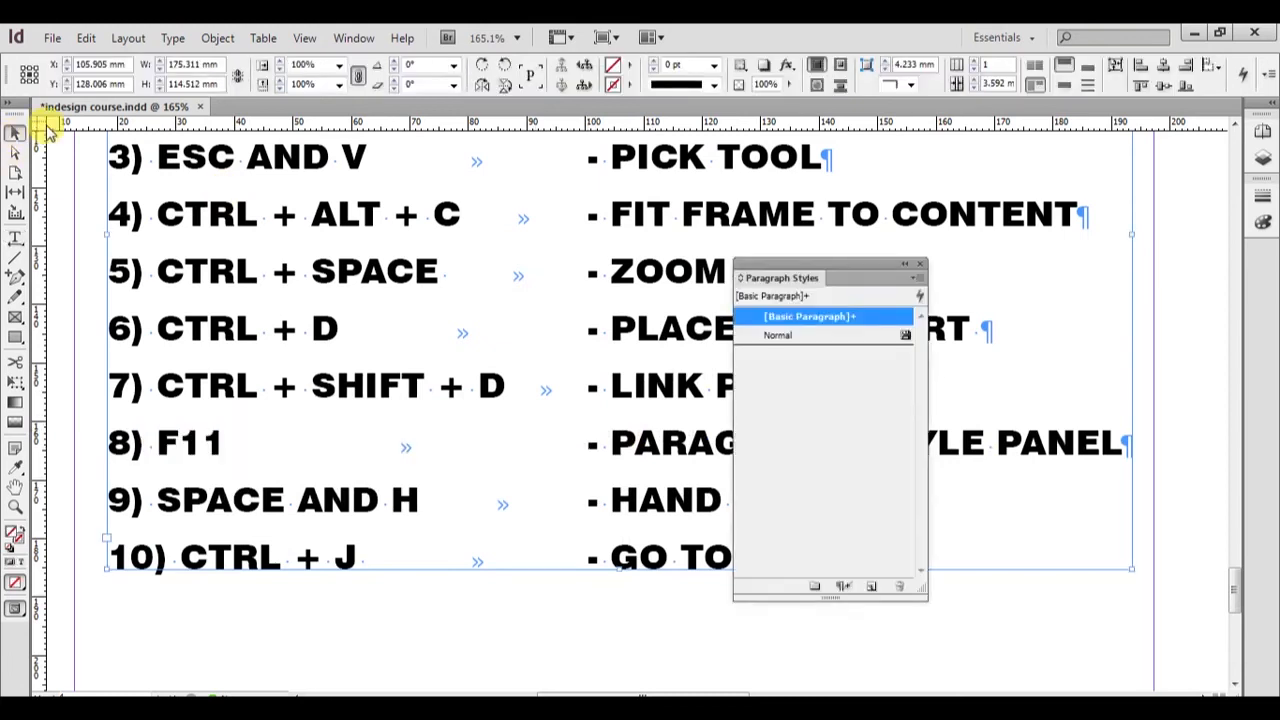
{"action": "left_click", "coordinate": [920, 266]}
Open the recent document Indesign Tutorial for Beginners in Hindi.indd and dismiss its opening warnings.
{"action": "left_click", "coordinate": [80, 38]}
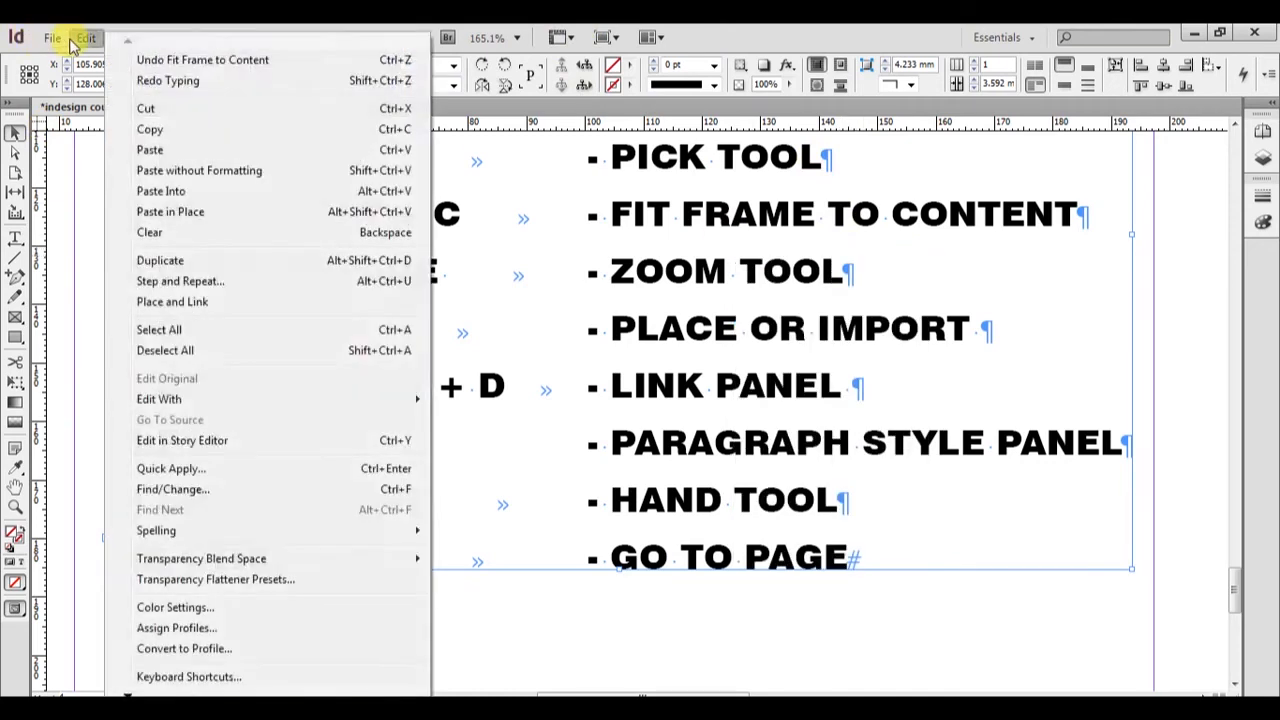
{"action": "mouse_move", "coordinate": [54, 38]}
{"action": "mouse_move", "coordinate": [94, 121]}
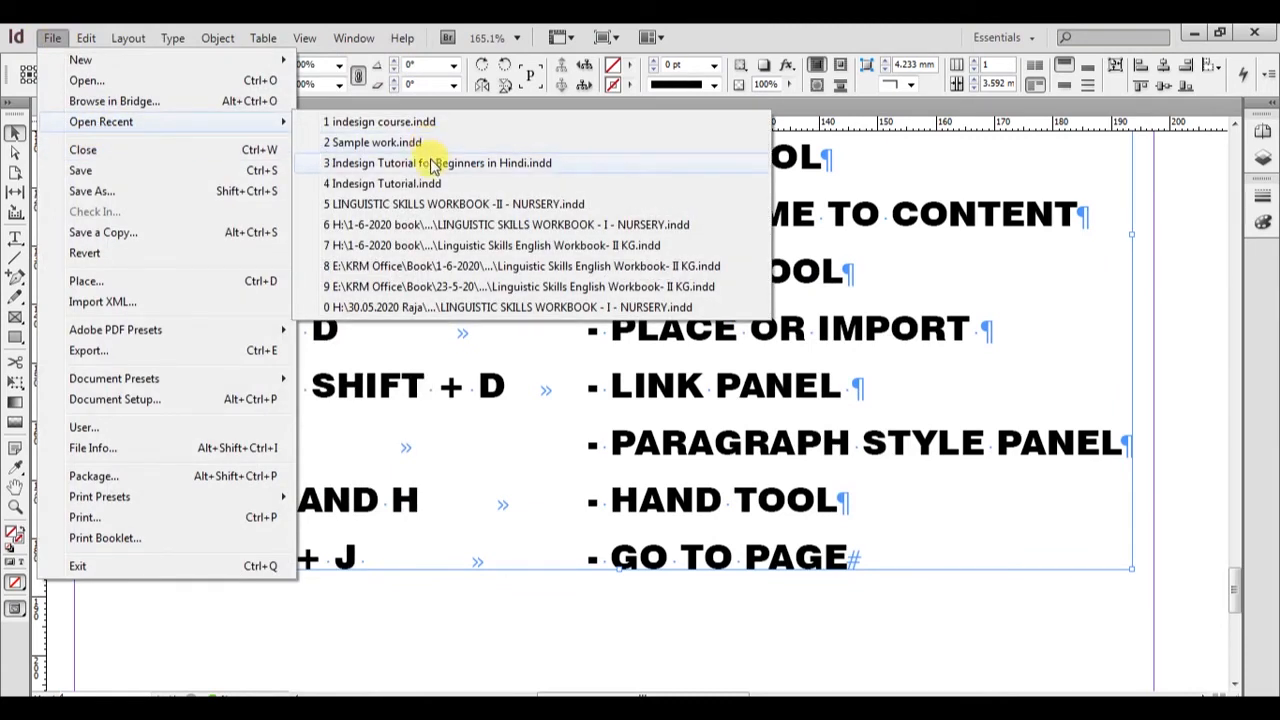
{"action": "left_click", "coordinate": [432, 166]}
{"action": "left_click", "coordinate": [806, 435]}
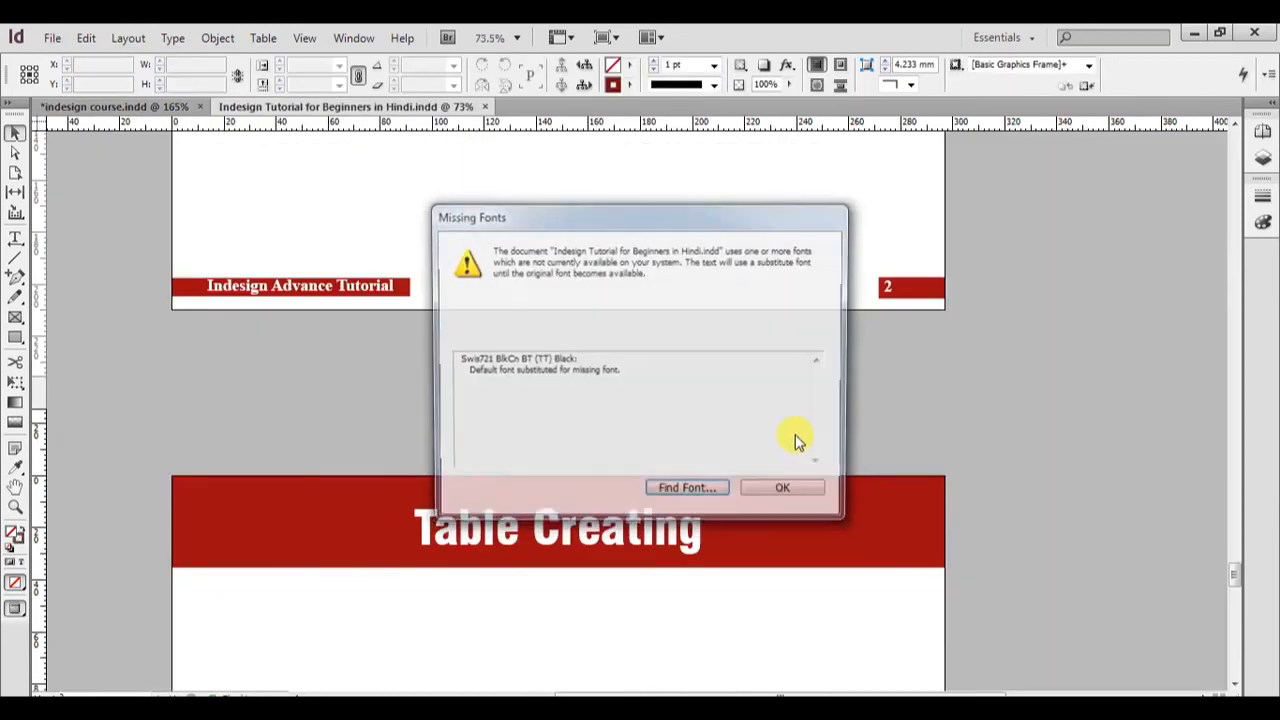
{"action": "left_click", "coordinate": [778, 485]}
On the links page, show the Paragraph Styles panel, move it clear of the images, and choose Paragraph Style 2 with nothing selected.
{"action": "scroll", "coordinate": [724, 412], "scroll_direction": "up", "scroll_amount": 4}
{"action": "scroll", "coordinate": [724, 410], "scroll_direction": "down", "scroll_amount": 20}
{"action": "scroll", "coordinate": [695, 378], "scroll_direction": "up", "scroll_amount": 8}
{"action": "scroll", "coordinate": [698, 383], "scroll_direction": "up", "scroll_amount": 10}
{"action": "scroll", "coordinate": [698, 388], "scroll_direction": "up", "scroll_amount": 4}
{"action": "key", "text": "F11"}
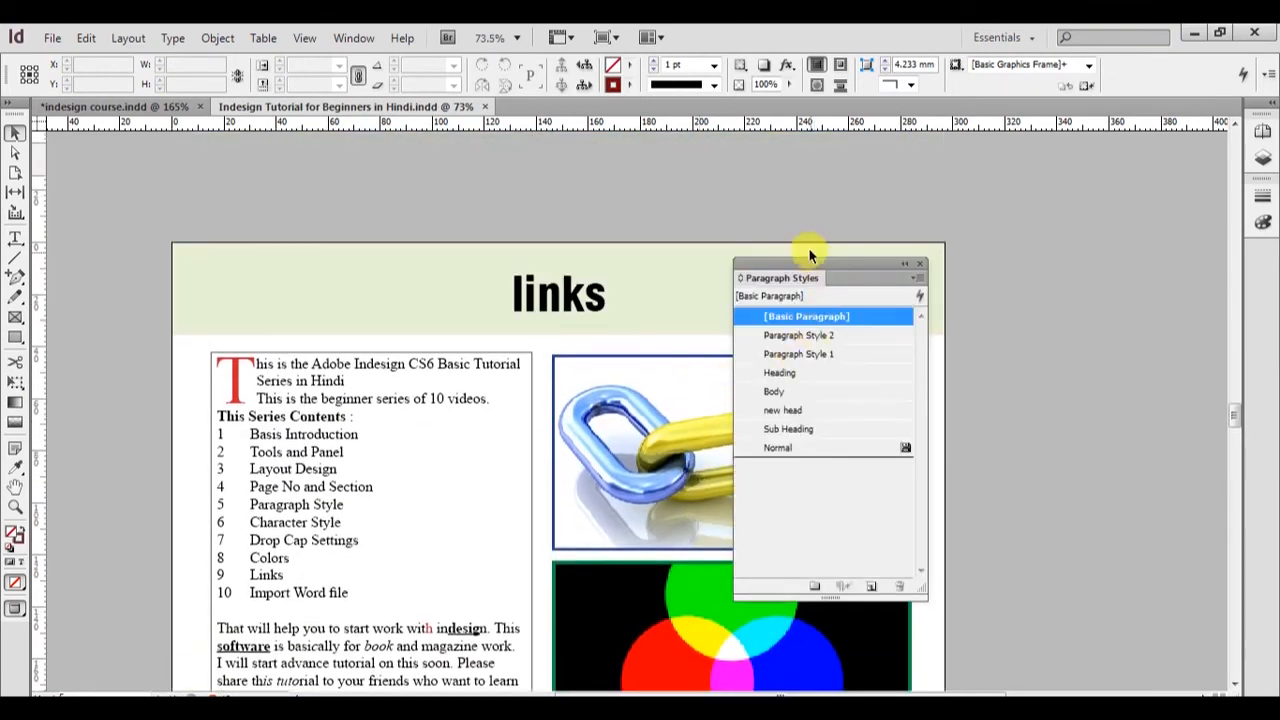
{"action": "left_click_drag", "start_coordinate": [802, 277], "coordinate": [999, 253]}
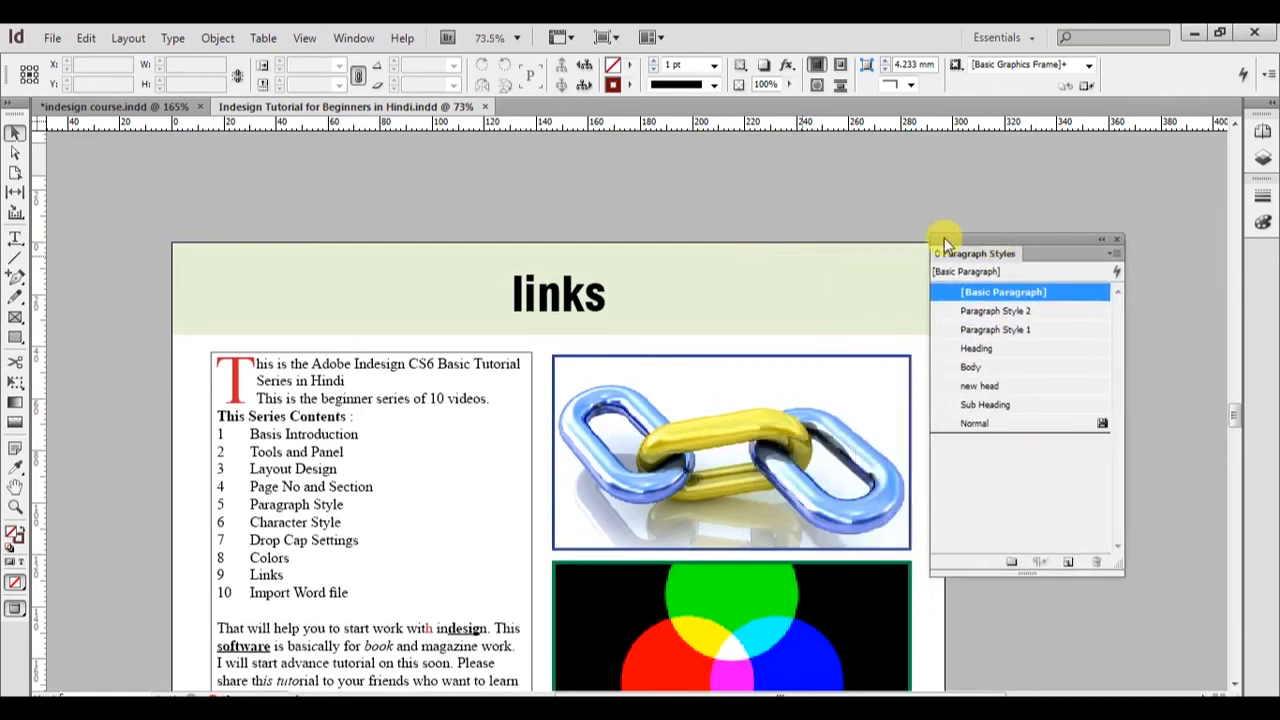
{"action": "left_click", "coordinate": [1015, 311]}
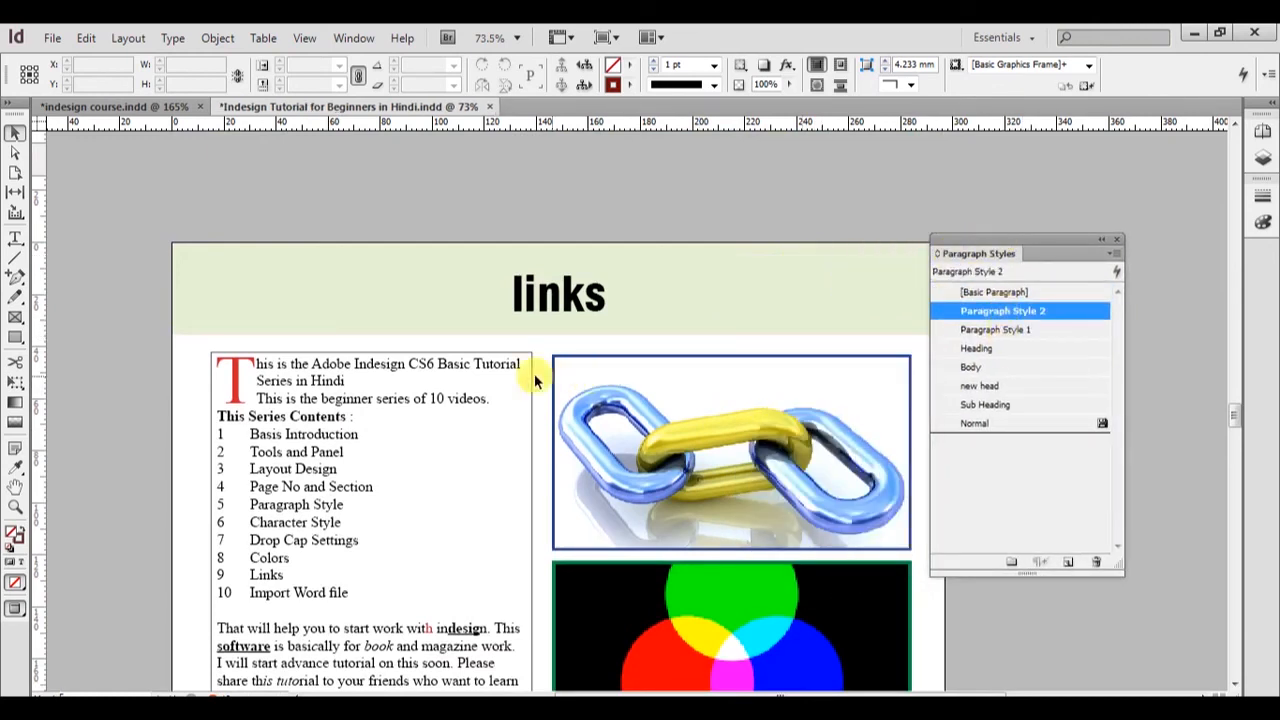
Try the Heading and Sub Heading styles on the paragraph starting "That will help you", undoing each one.
{"action": "left_click", "coordinate": [337, 484]}
{"action": "scroll", "coordinate": [336, 520], "scroll_direction": "down", "scroll_amount": 2}
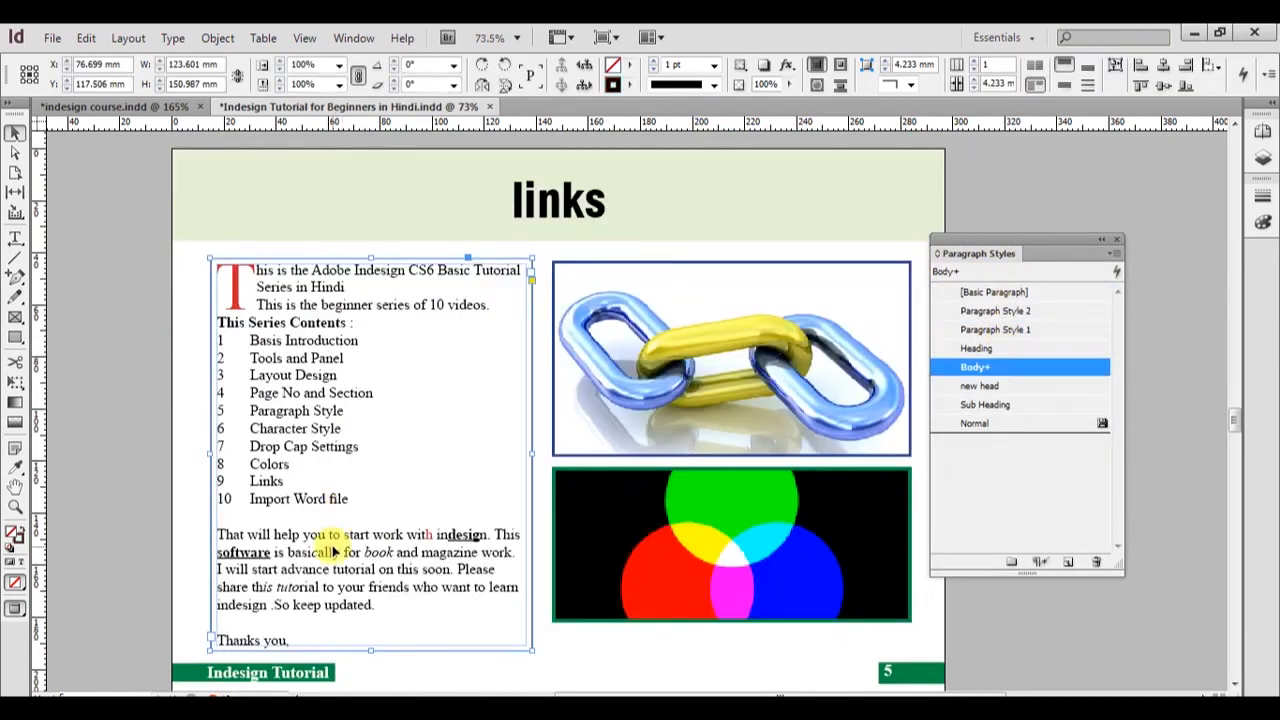
{"action": "double_click", "coordinate": [335, 533]}
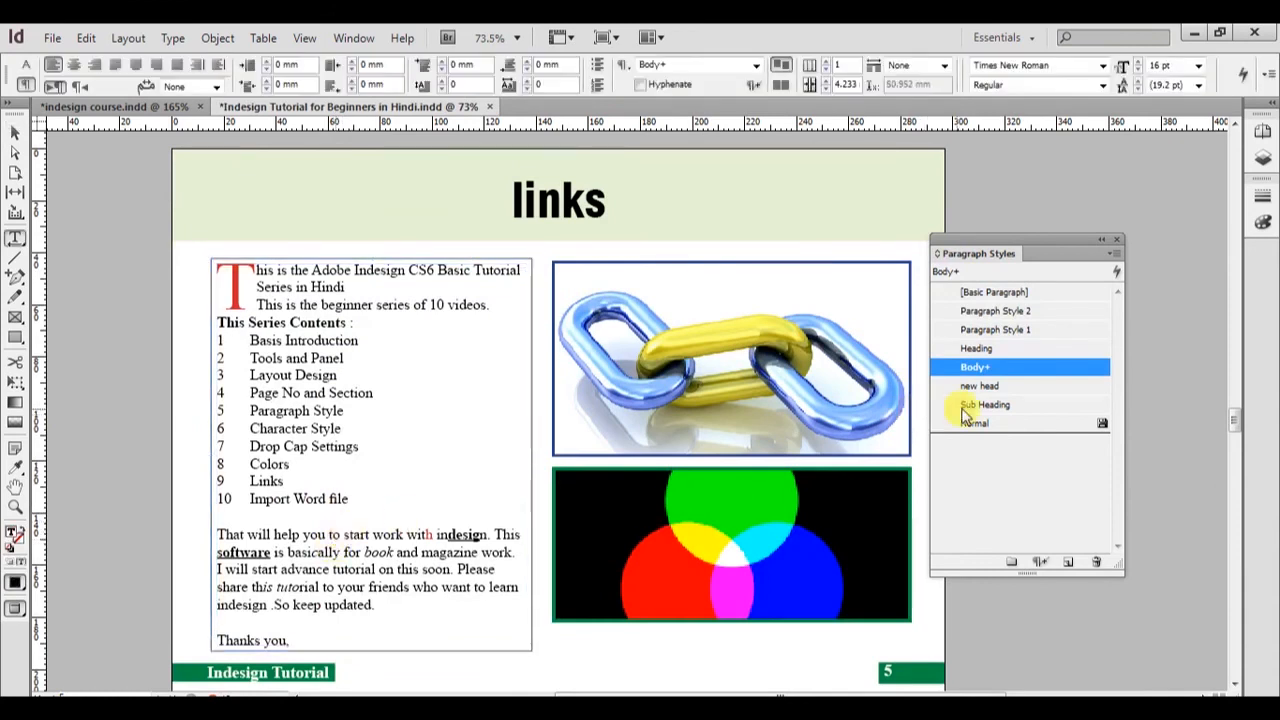
{"action": "left_click", "coordinate": [982, 346]}
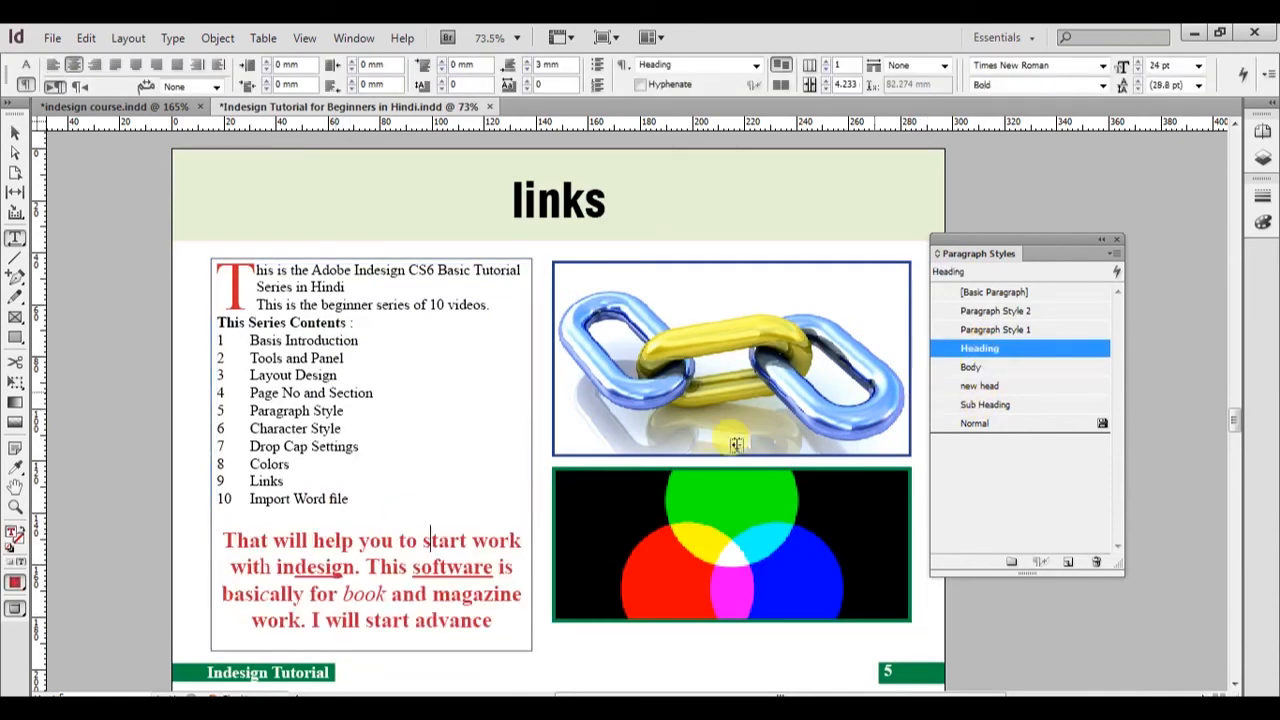
{"action": "key", "text": "ctrl+z"}
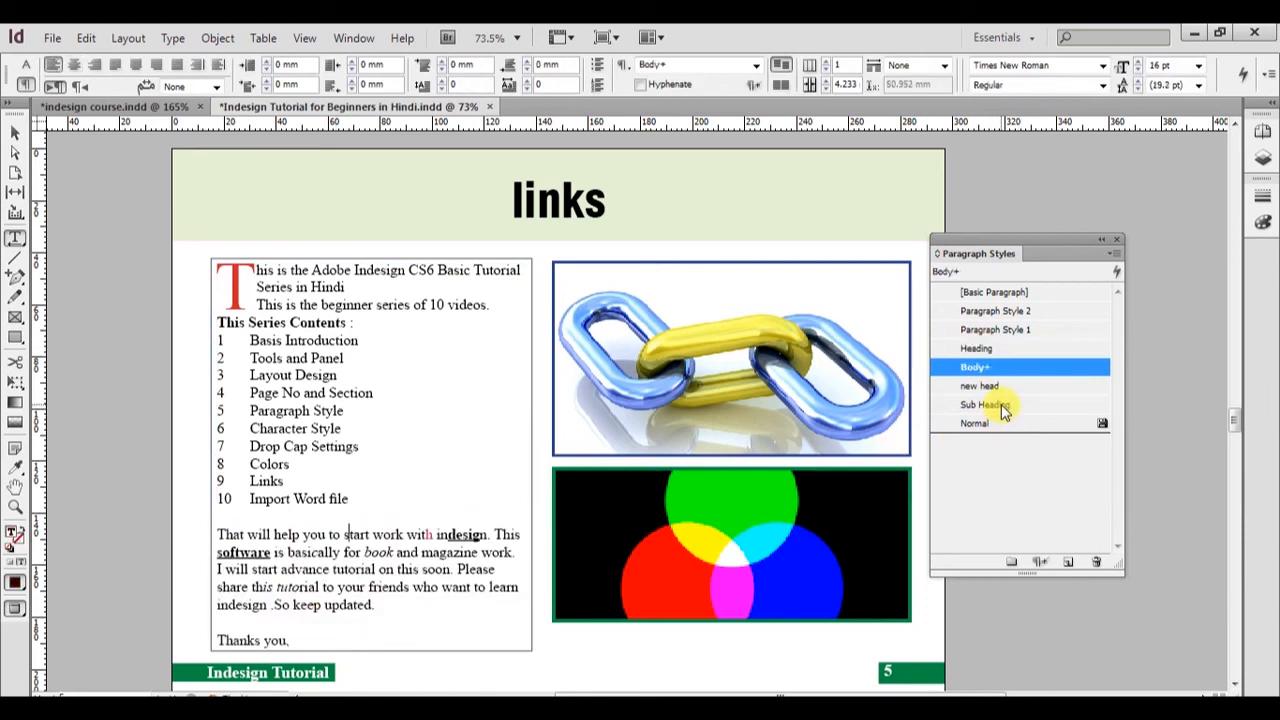
{"action": "left_click", "coordinate": [985, 404]}
{"action": "key", "text": "ctrl+z"}
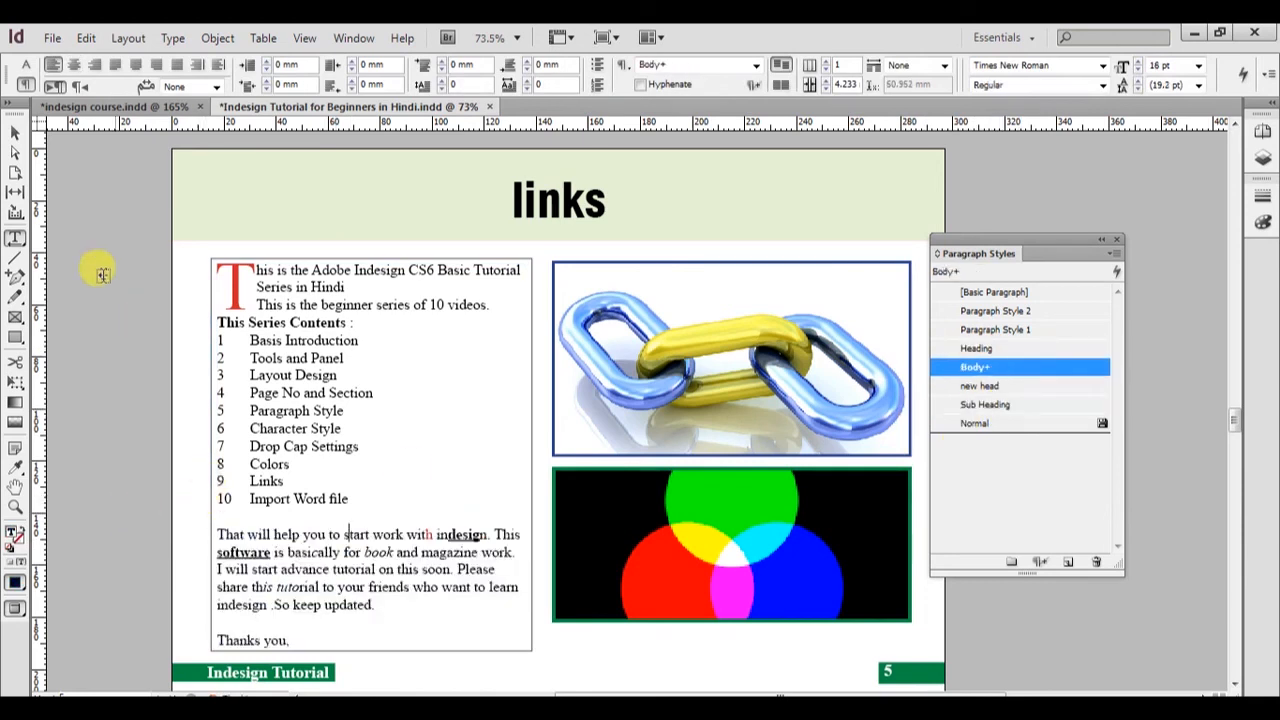
Switch to the Selection tool, close the Paragraph Styles panel, and return to the indesign course.indd document.
{"action": "left_click", "coordinate": [15, 133]}
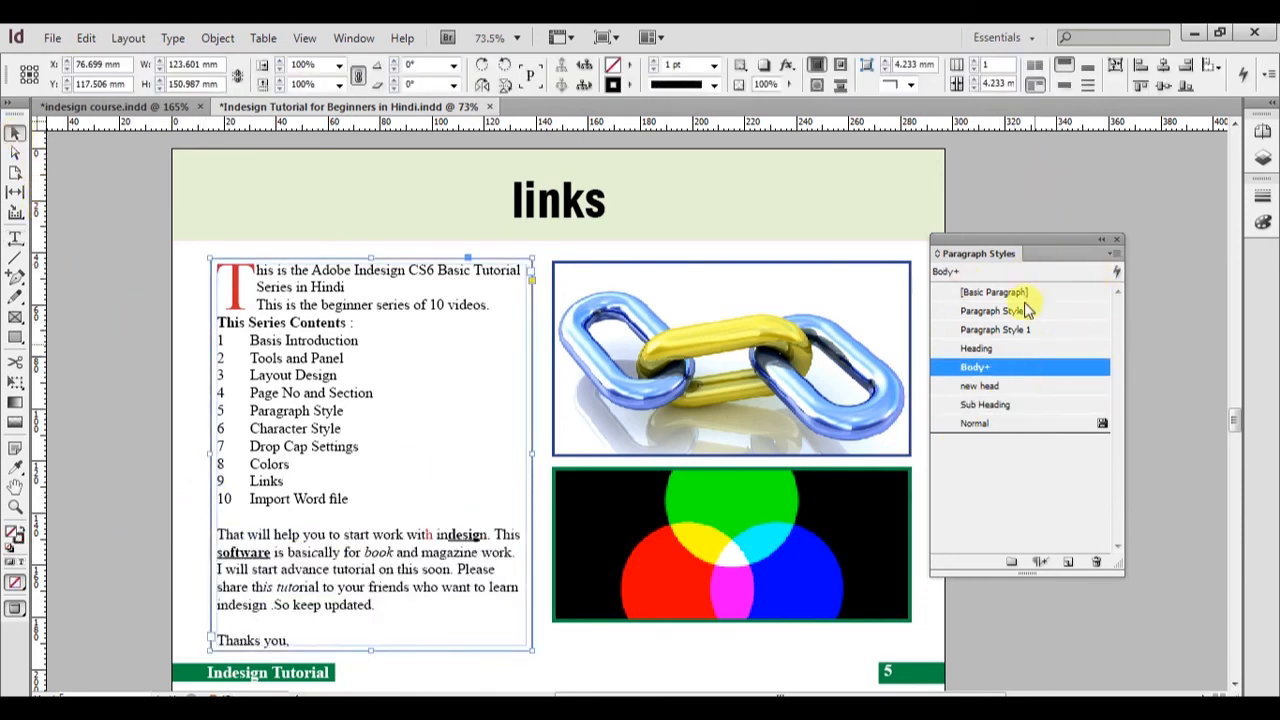
{"action": "left_click", "coordinate": [1116, 241]}
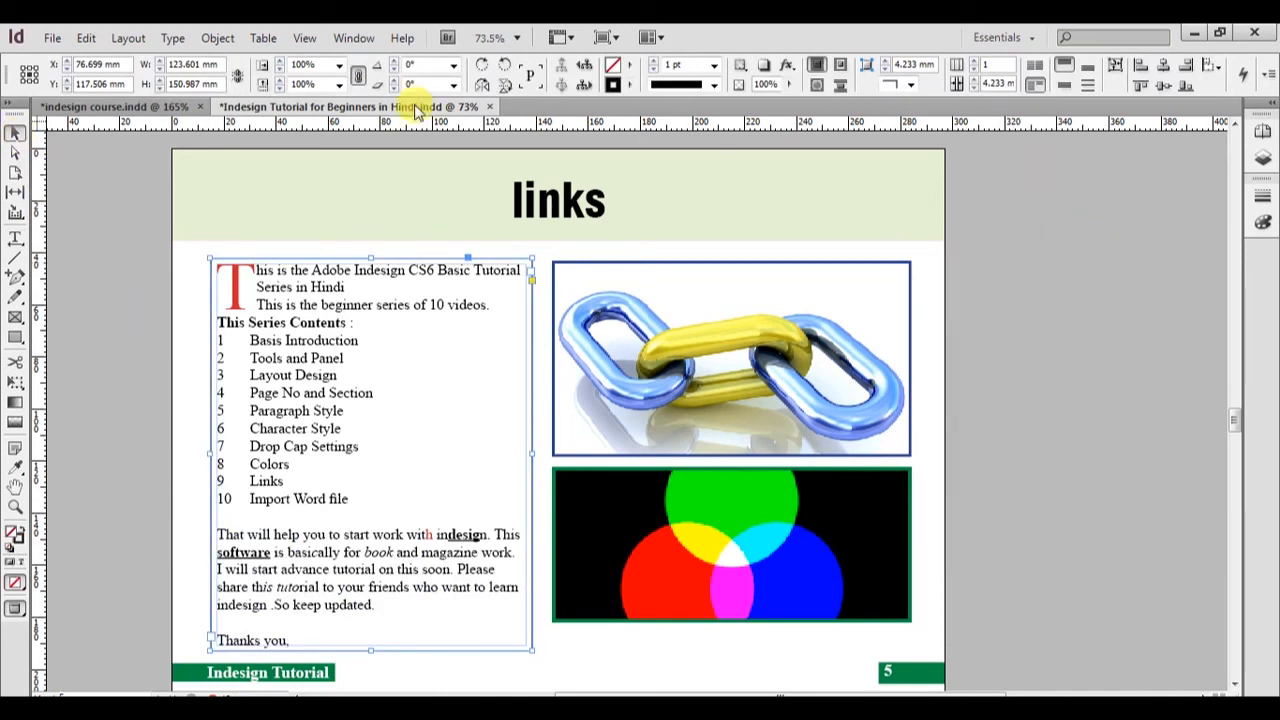
{"action": "left_click", "coordinate": [100, 108]}
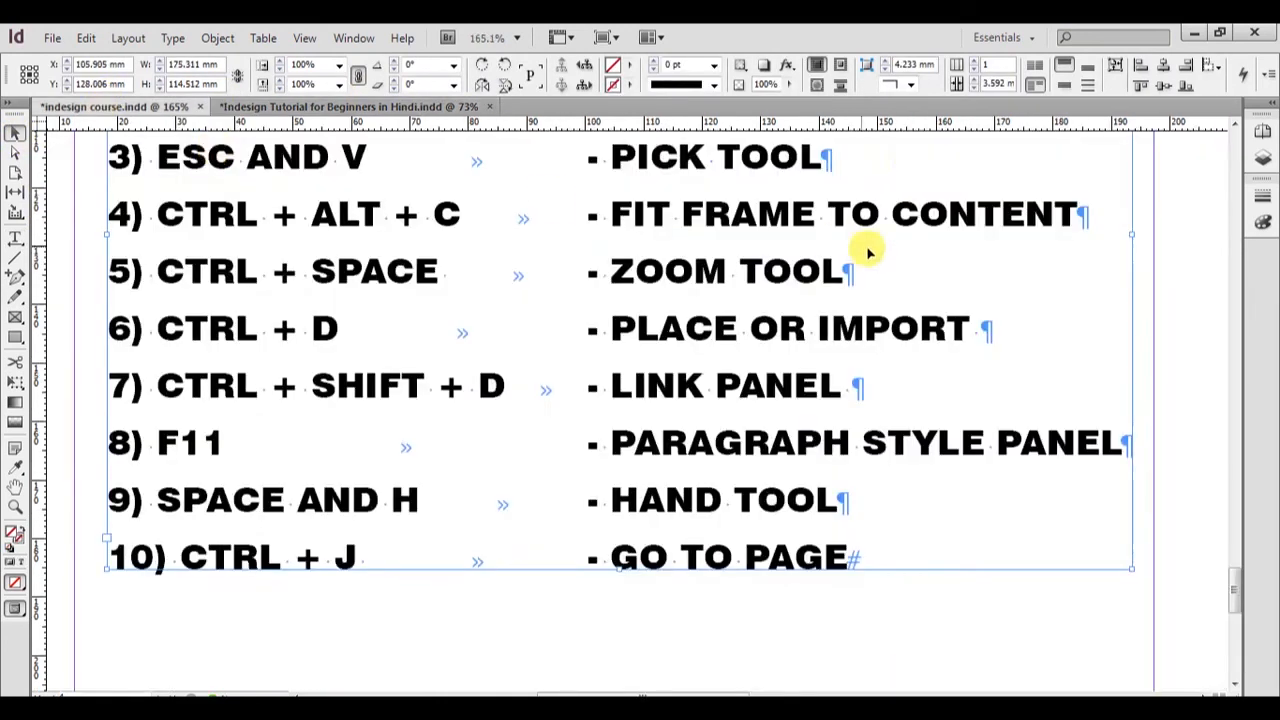
Highlight text in the F11 and Hand Tool entries of the shortcut list, and return to the Selection tool.
{"action": "double_click", "coordinate": [360, 333]}
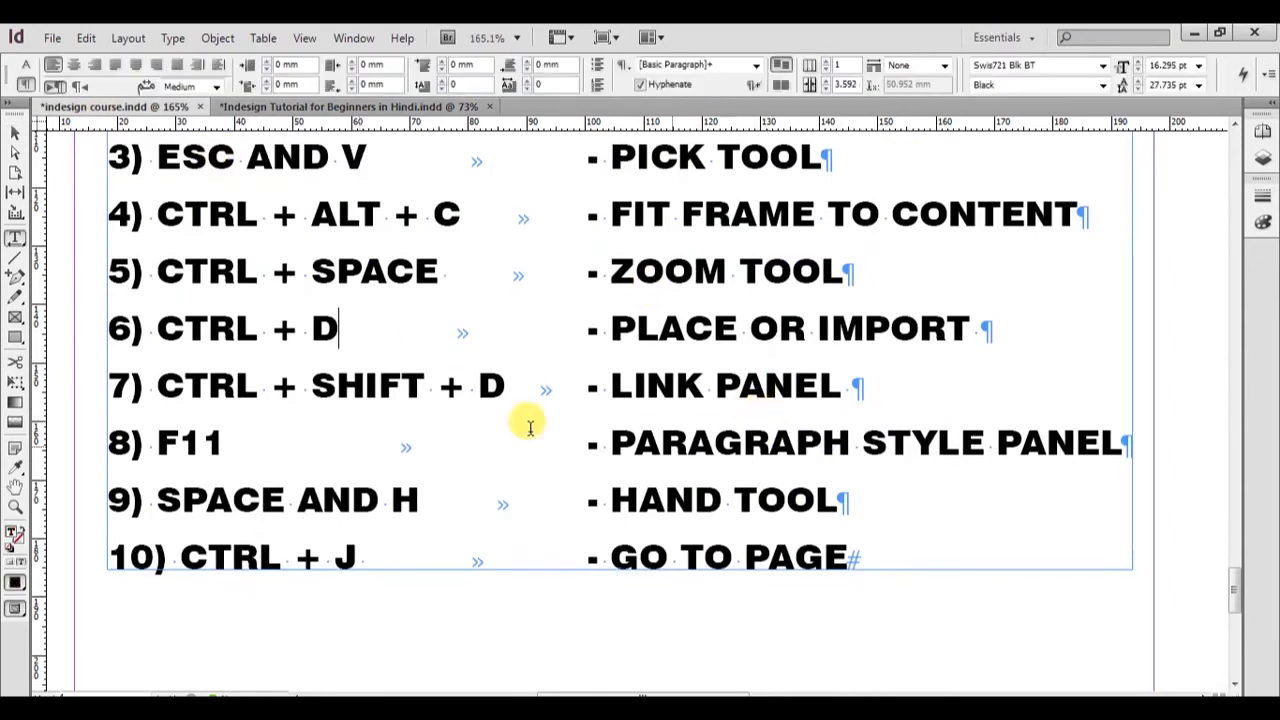
{"action": "left_click_drag", "start_coordinate": [180, 440], "coordinate": [240, 435]}
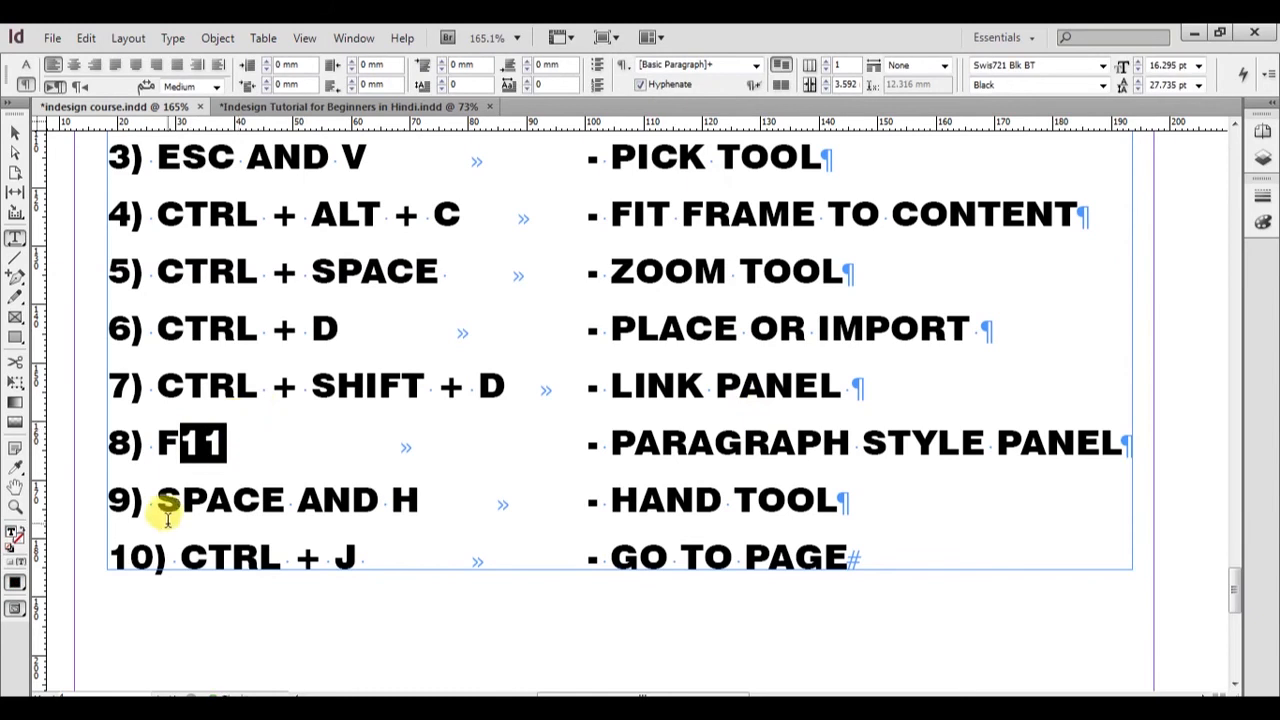
{"action": "left_click_drag", "start_coordinate": [181, 500], "coordinate": [391, 498]}
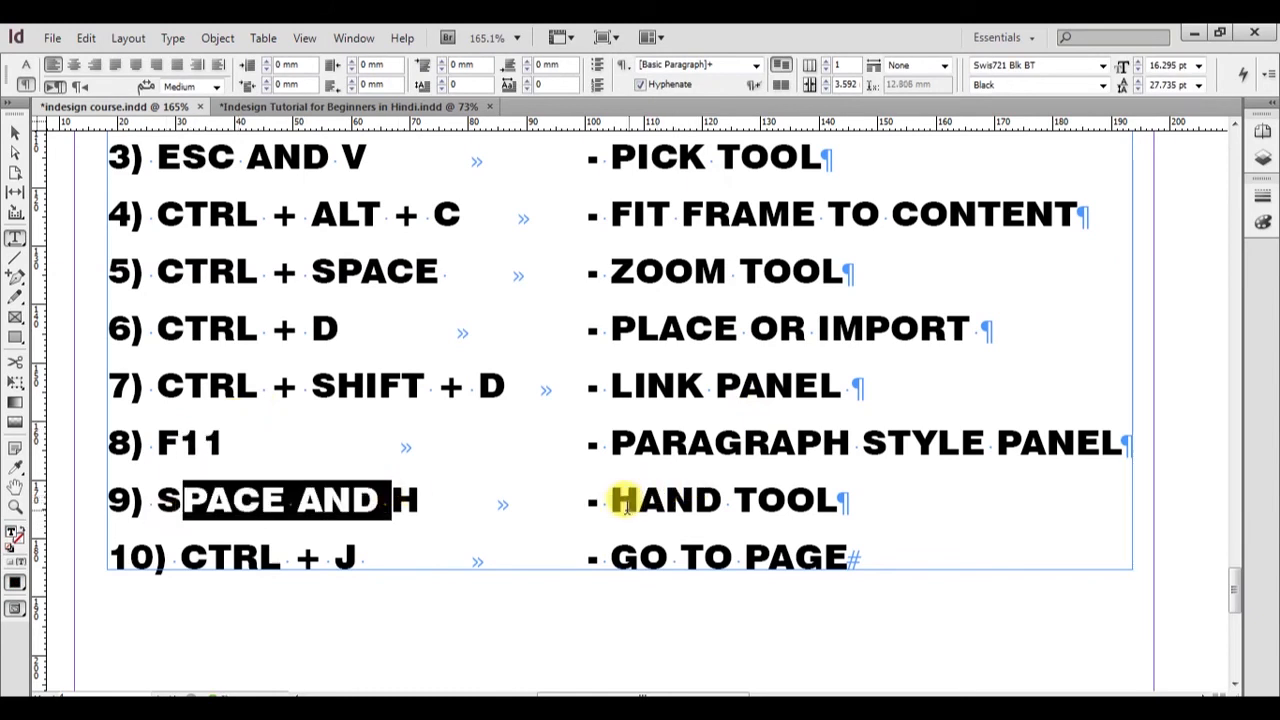
{"action": "left_click_drag", "start_coordinate": [611, 500], "coordinate": [694, 500]}
{"action": "left_click", "coordinate": [15, 134]}
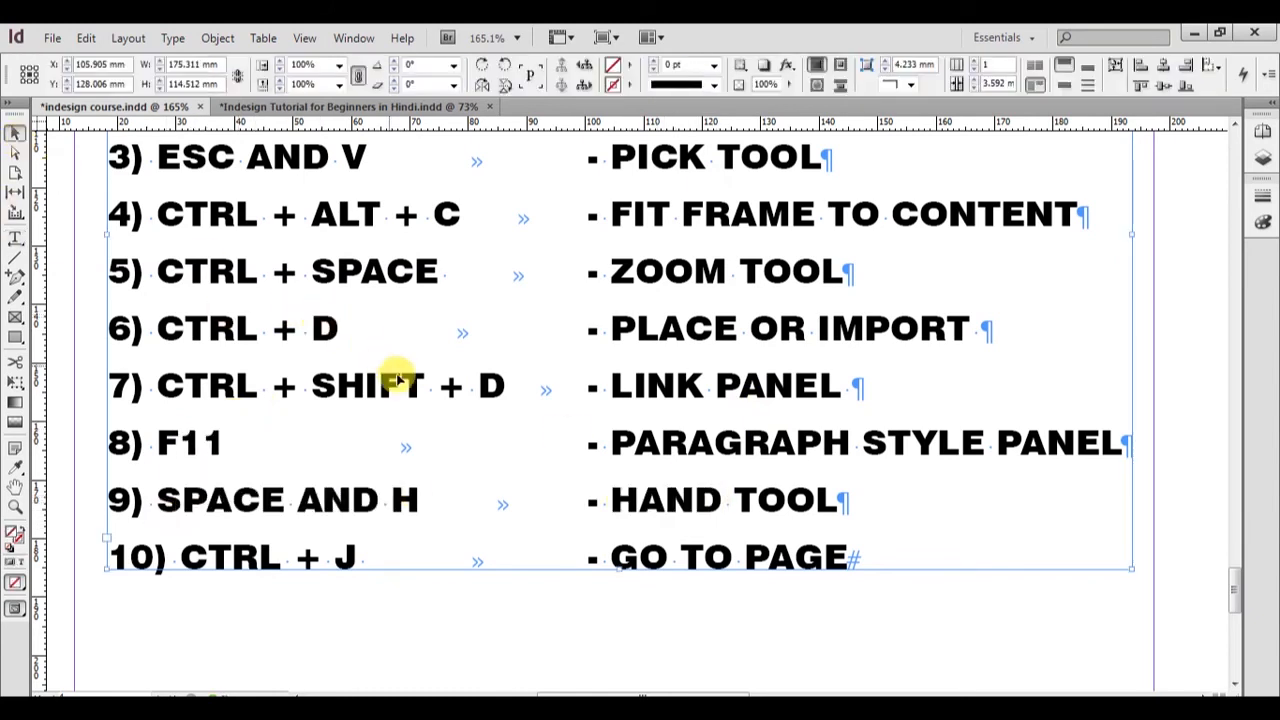
Pan around the numbered shortcut list with the Hand tool.
{"action": "key", "text": "h"}
{"action": "mouse_move", "coordinate": [463, 423]}
{"action": "left_mouse_down"}
{"action": "mouse_move", "coordinate": [451, 432]}
{"action": "mouse_move", "coordinate": [463, 448]}
{"action": "mouse_move", "coordinate": [451, 420]}
{"action": "mouse_move", "coordinate": [461, 414]}
{"action": "left_mouse_up"}
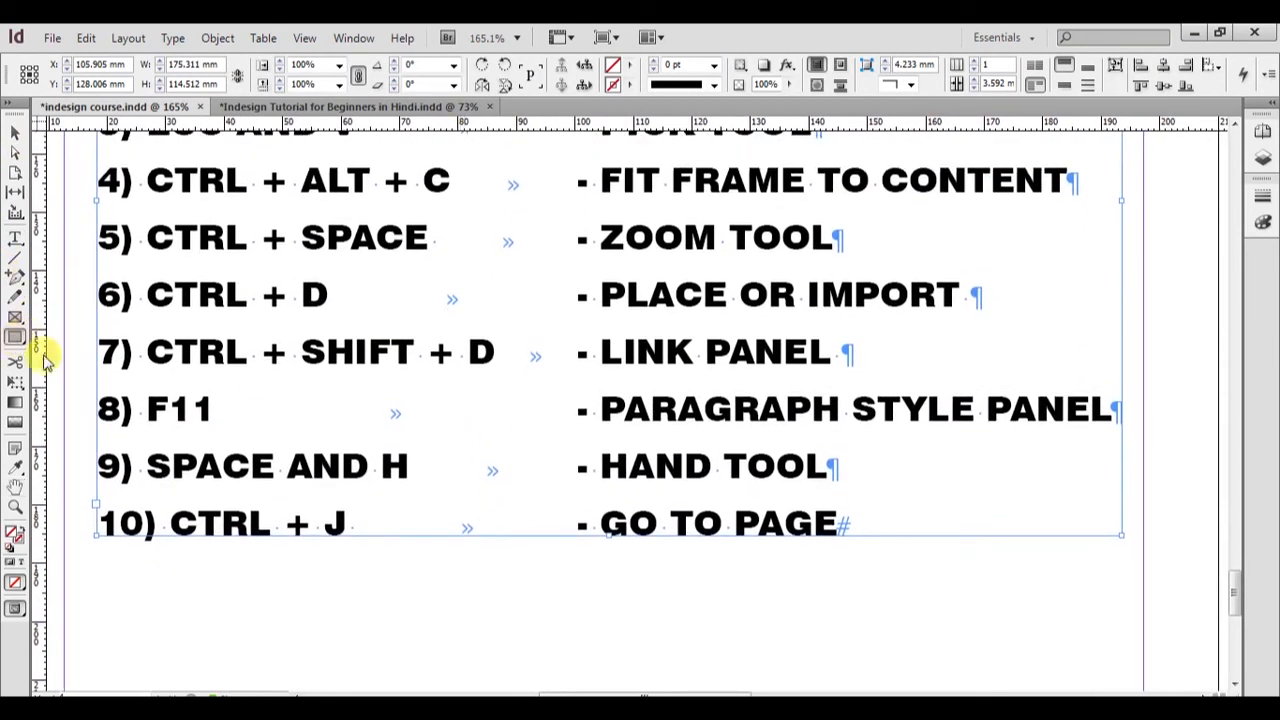
{"action": "key", "text": "h"}
{"action": "left_click_drag", "start_coordinate": [455, 445], "coordinate": [500, 433]}
Try entering an H in the PARAGRAPH STYLE PANEL line, delete it, and return to the Selection tool.
{"action": "left_click", "coordinate": [15, 238]}
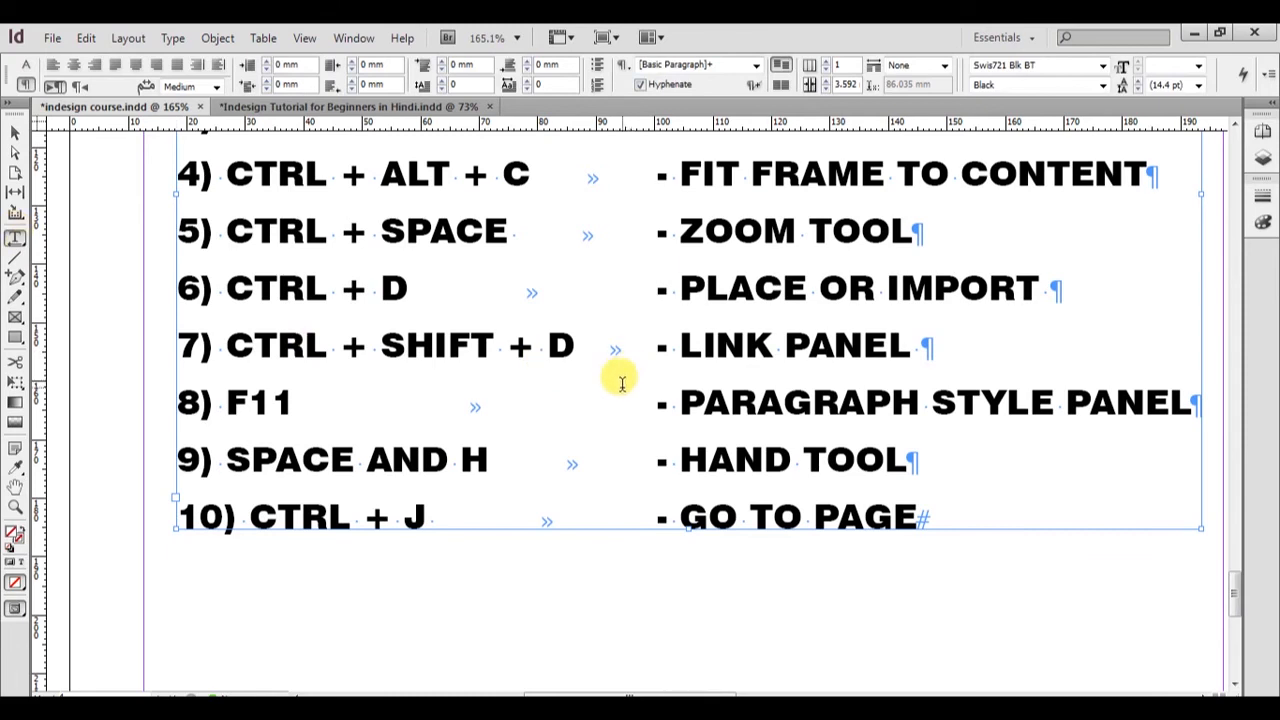
{"action": "left_click_drag", "start_coordinate": [708, 401], "coordinate": [775, 392]}
{"action": "left_click", "coordinate": [812, 360]}
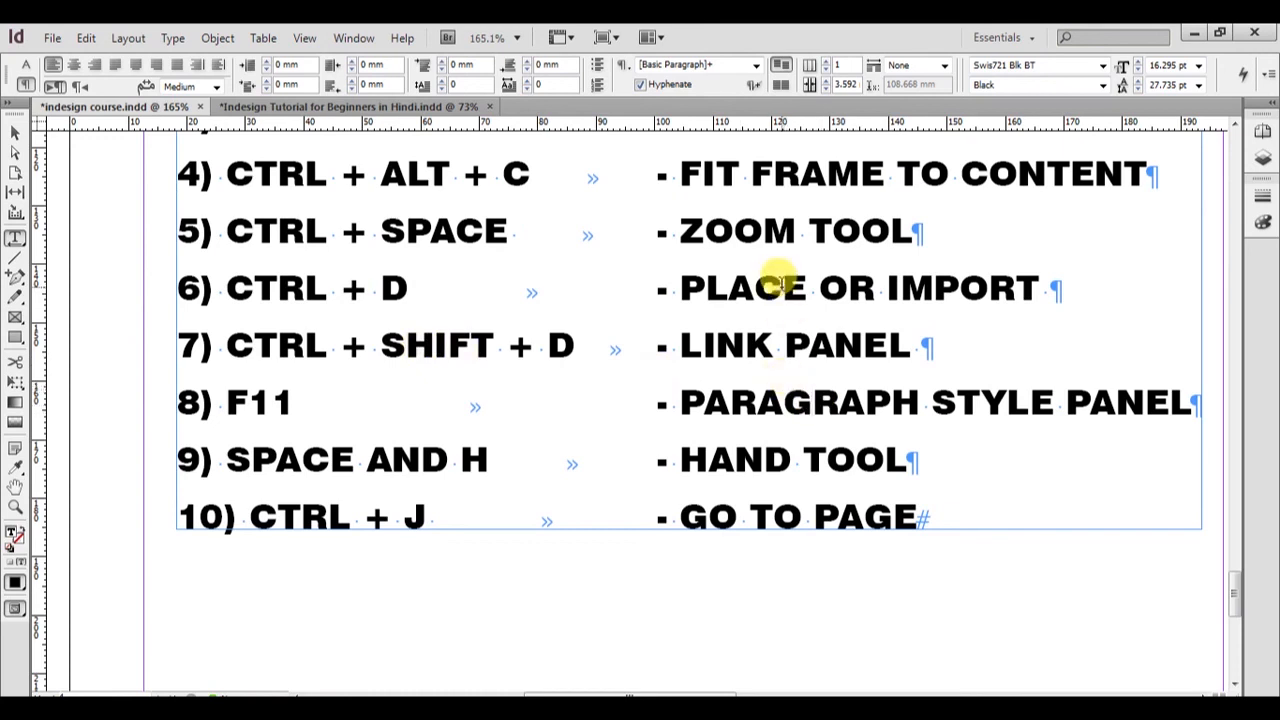
{"action": "type", "text": "H"}
{"action": "key", "text": "BackSpace"}
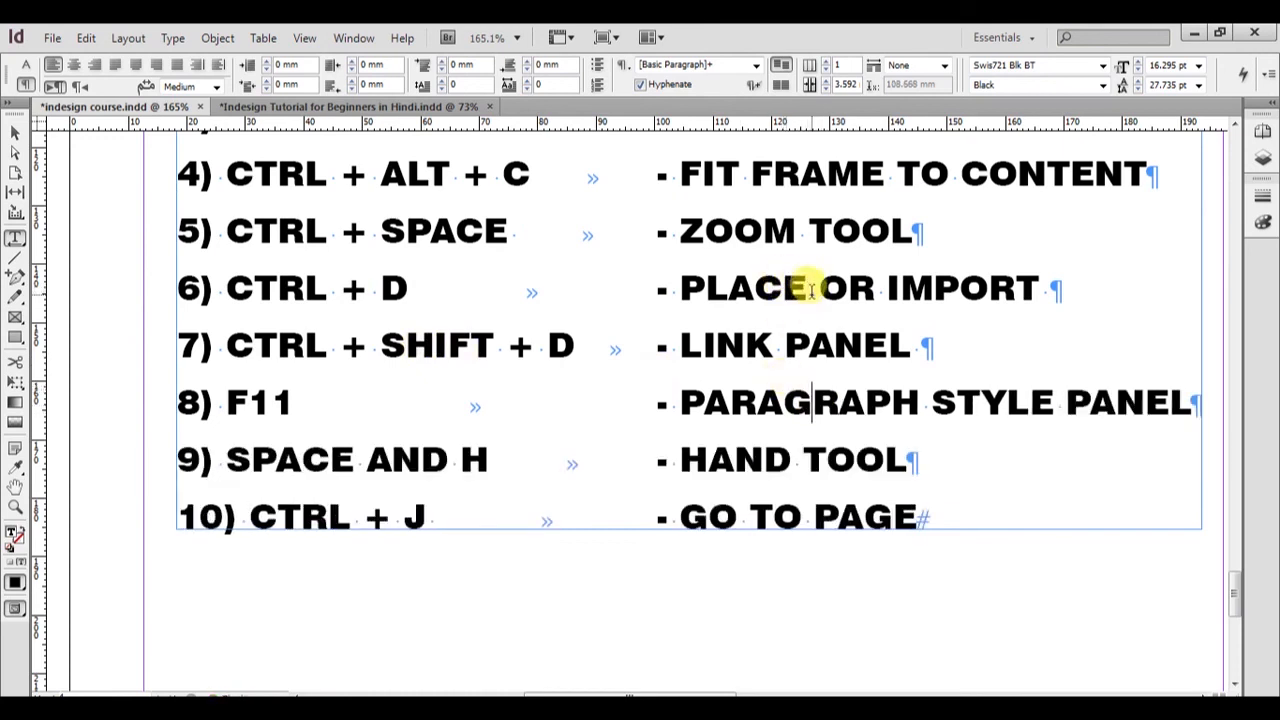
{"action": "left_click", "coordinate": [15, 135]}
{"action": "left_click_drag", "start_coordinate": [820, 443], "coordinate": [794, 409]}
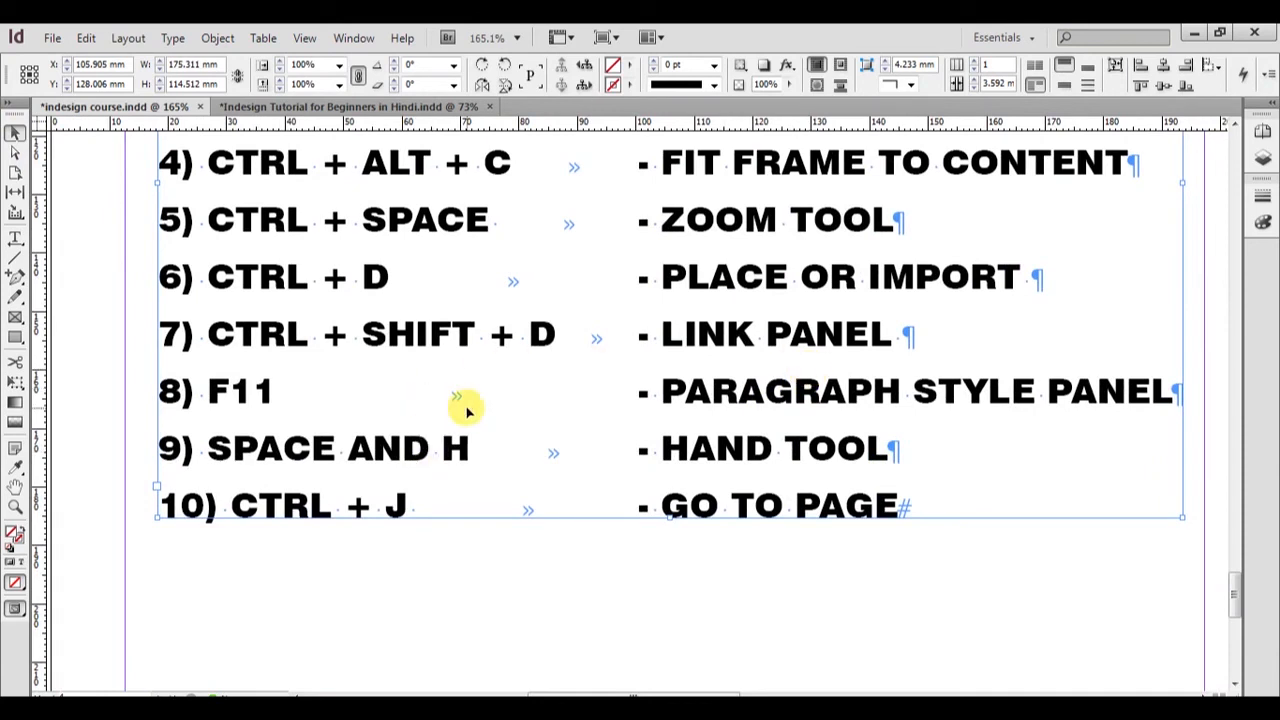
Highlight text in the F11, SPACE AND H and CTRL + J entries in turn, and return to the Selection tool.
{"action": "scroll", "coordinate": [466, 406], "scroll_direction": "up", "scroll_amount": 1}
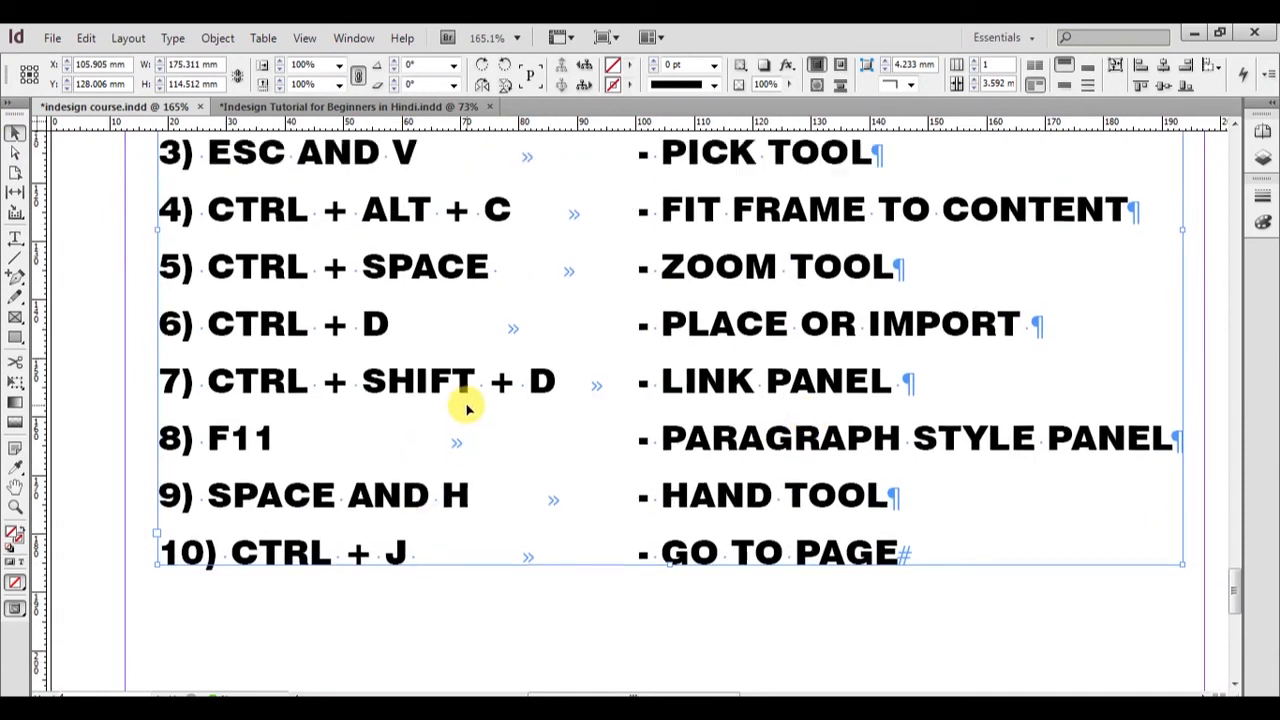
{"action": "left_click", "coordinate": [15, 240]}
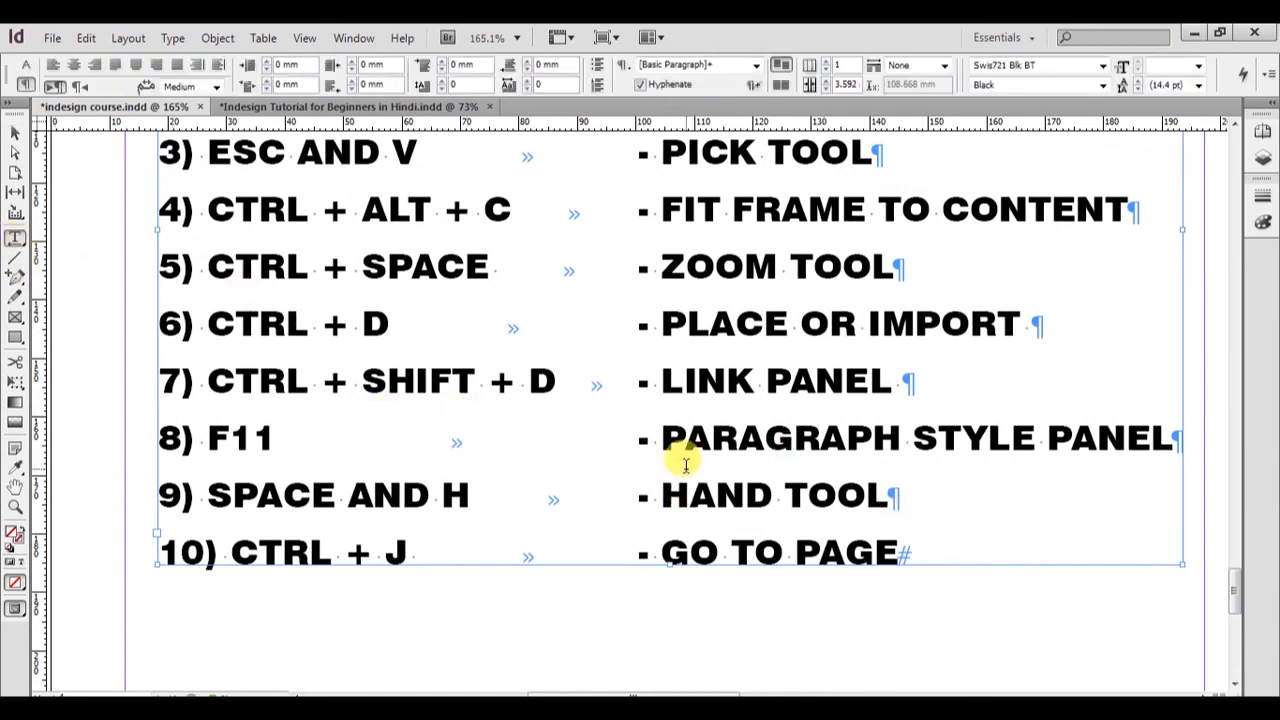
{"action": "left_click_drag", "start_coordinate": [232, 440], "coordinate": [302, 435]}
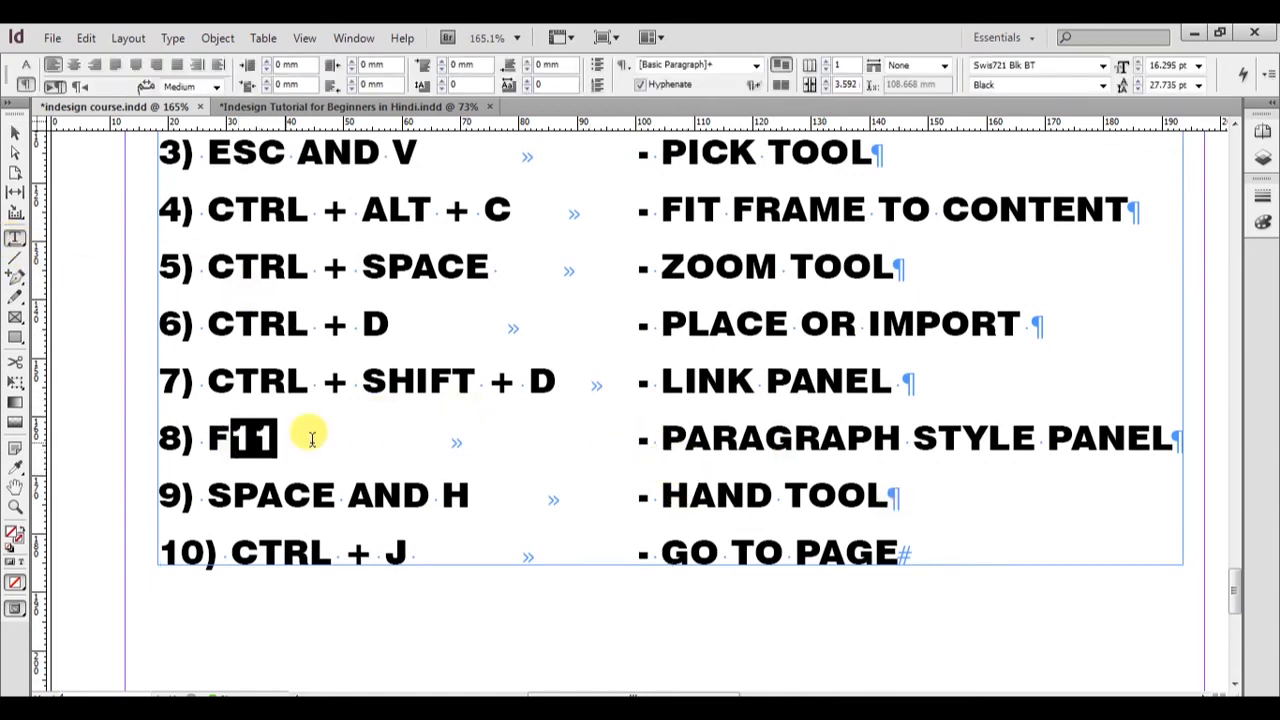
{"action": "left_click_drag", "start_coordinate": [242, 495], "coordinate": [480, 492]}
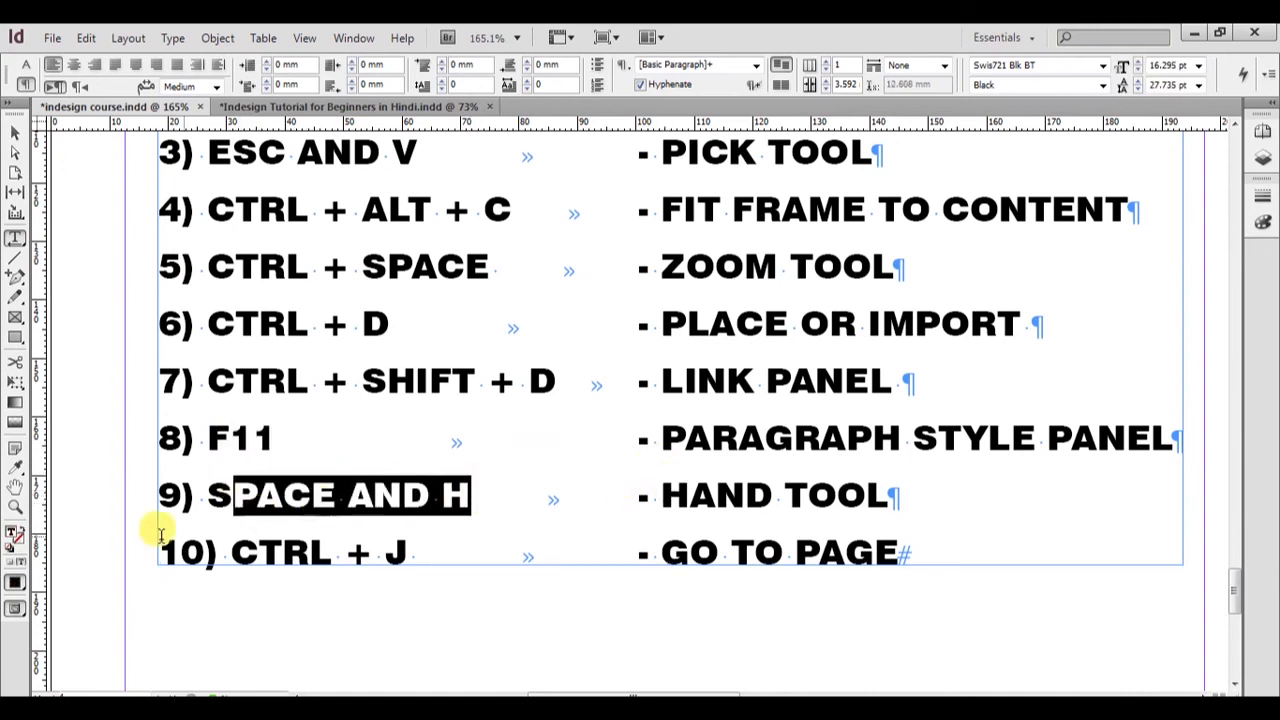
{"action": "left_click_drag", "start_coordinate": [232, 550], "coordinate": [666, 549]}
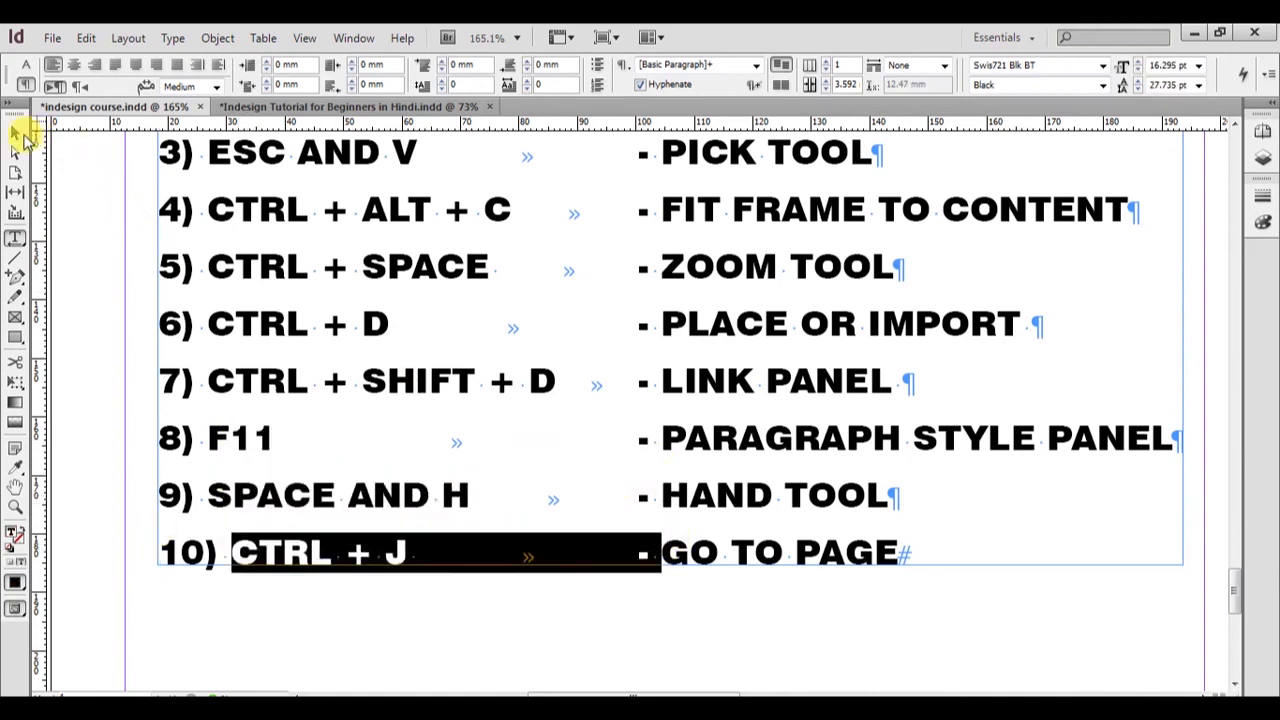
{"action": "left_click", "coordinate": [17, 134]}
With the whole spread fitted in view, show the page choices in Go to Page and cancel it.
{"action": "key", "text": "ctrl+0"}
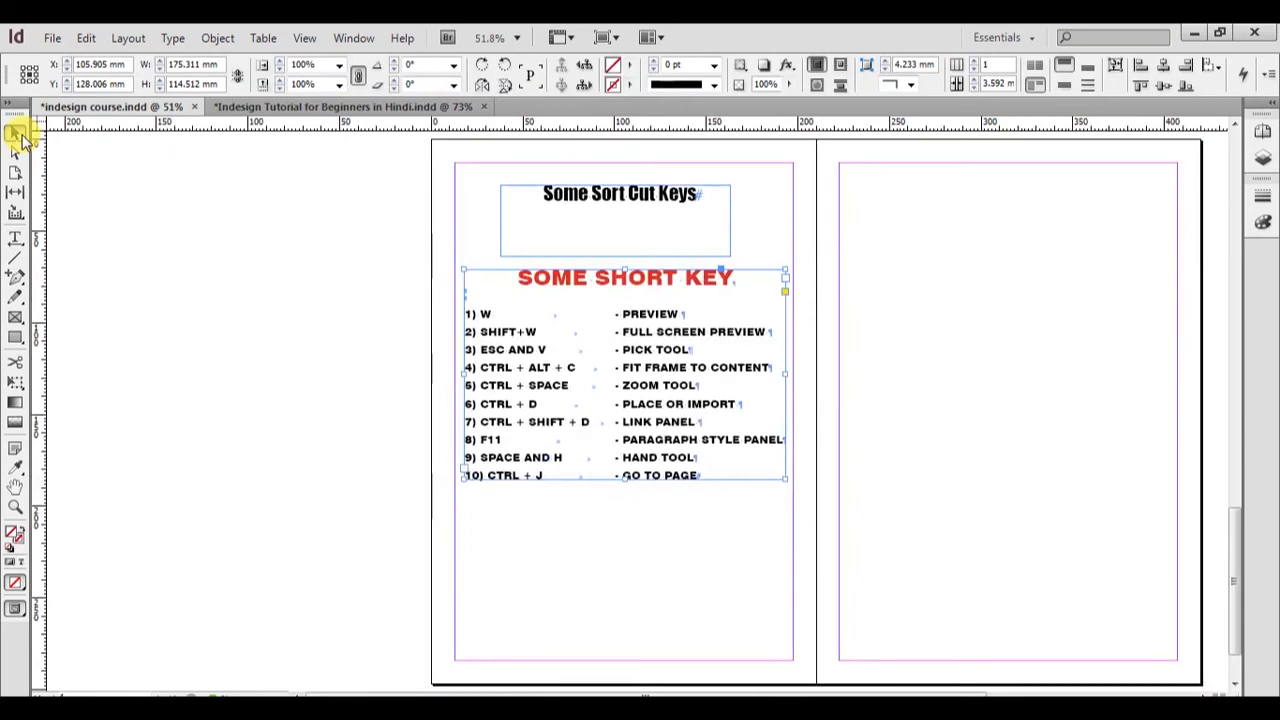
{"action": "key", "text": "ctrl+j"}
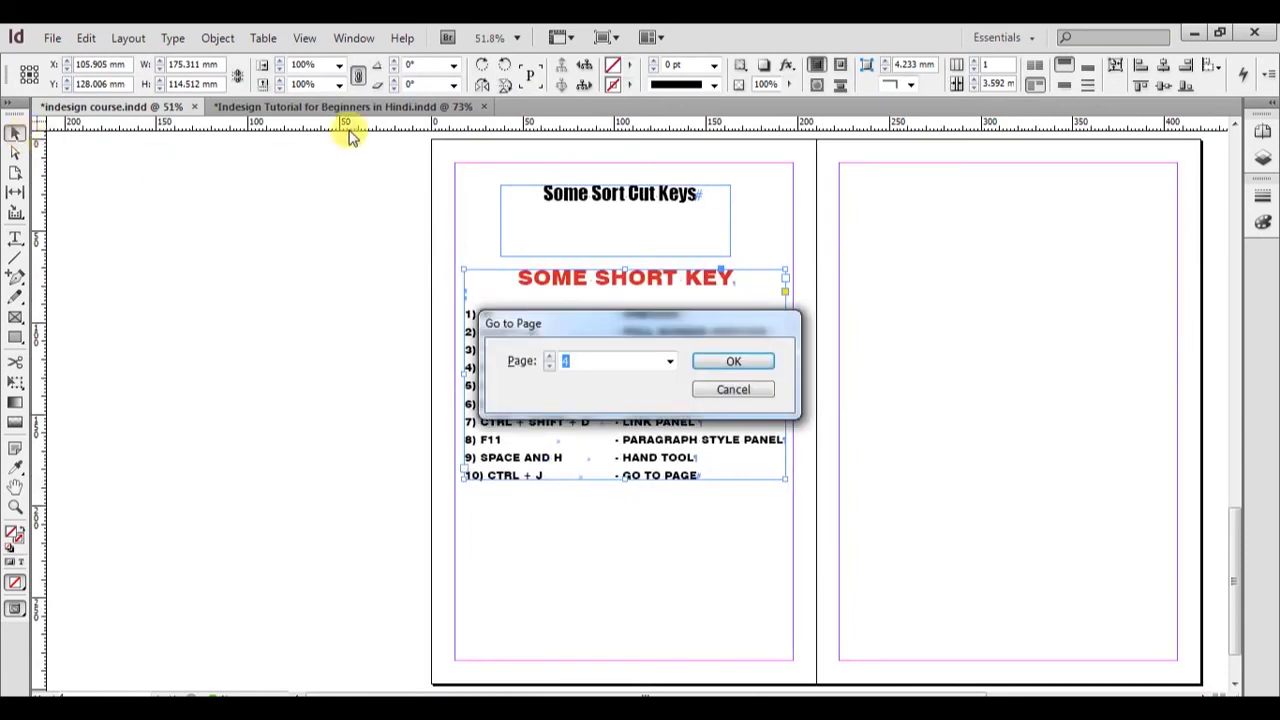
{"action": "left_click", "coordinate": [669, 361]}
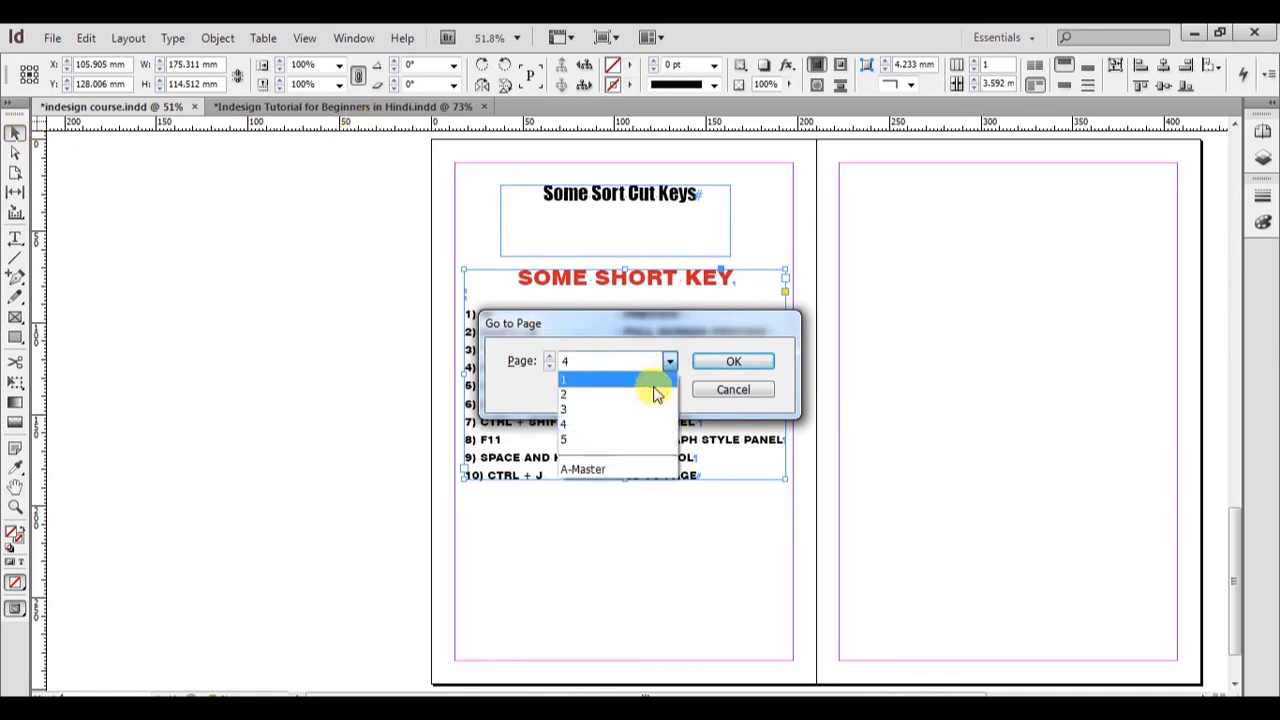
{"action": "left_click", "coordinate": [728, 393]}
{"action": "left_click", "coordinate": [730, 390]}
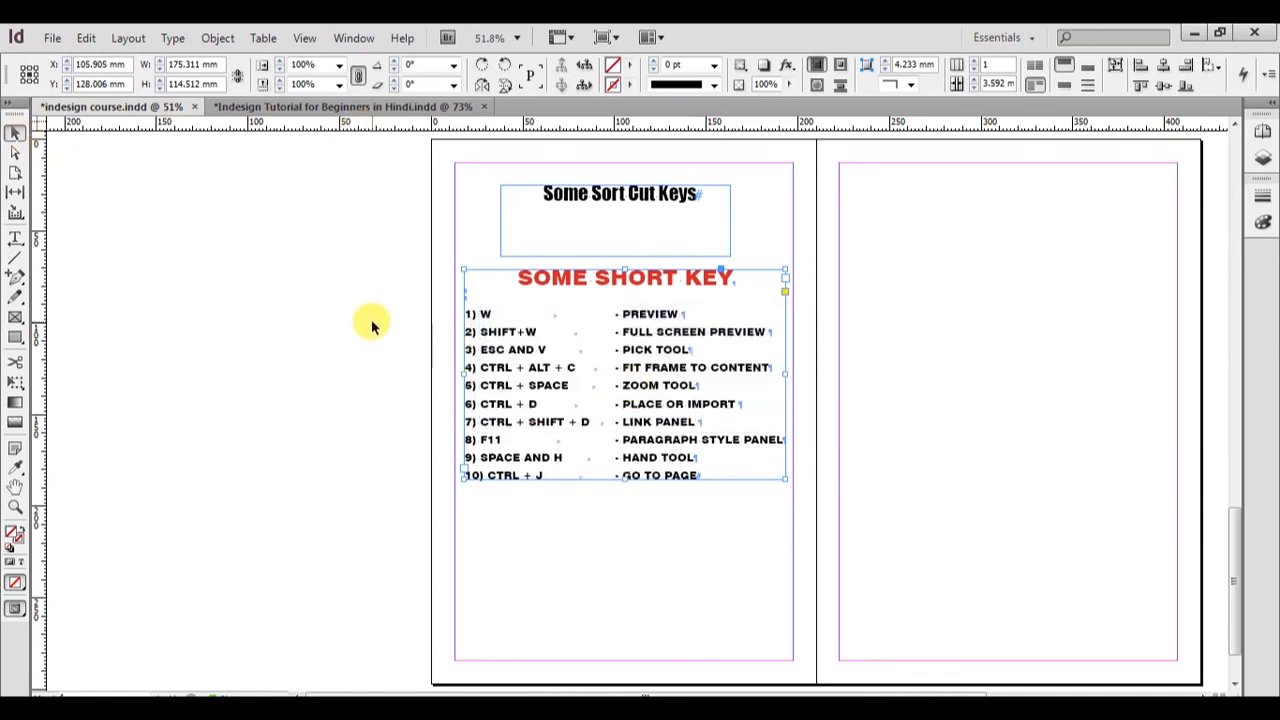
Enlarge the SOME SHORT KEY list and look over the available file, type and object commands.
{"action": "key", "text": "alt+f"}
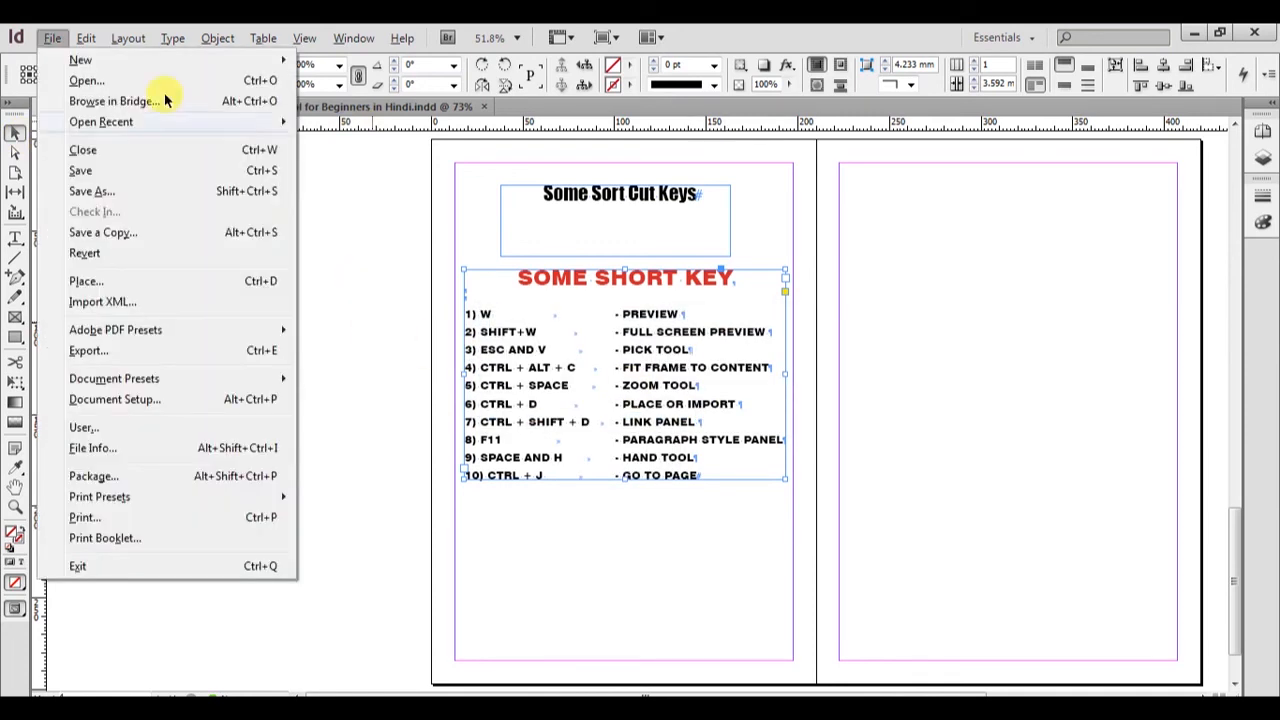
{"action": "mouse_move", "coordinate": [123, 36]}
{"action": "left_click", "coordinate": [839, 293]}
{"action": "key", "text": "z"}
{"action": "left_click_drag", "start_coordinate": [451, 207], "coordinate": [1025, 516]}
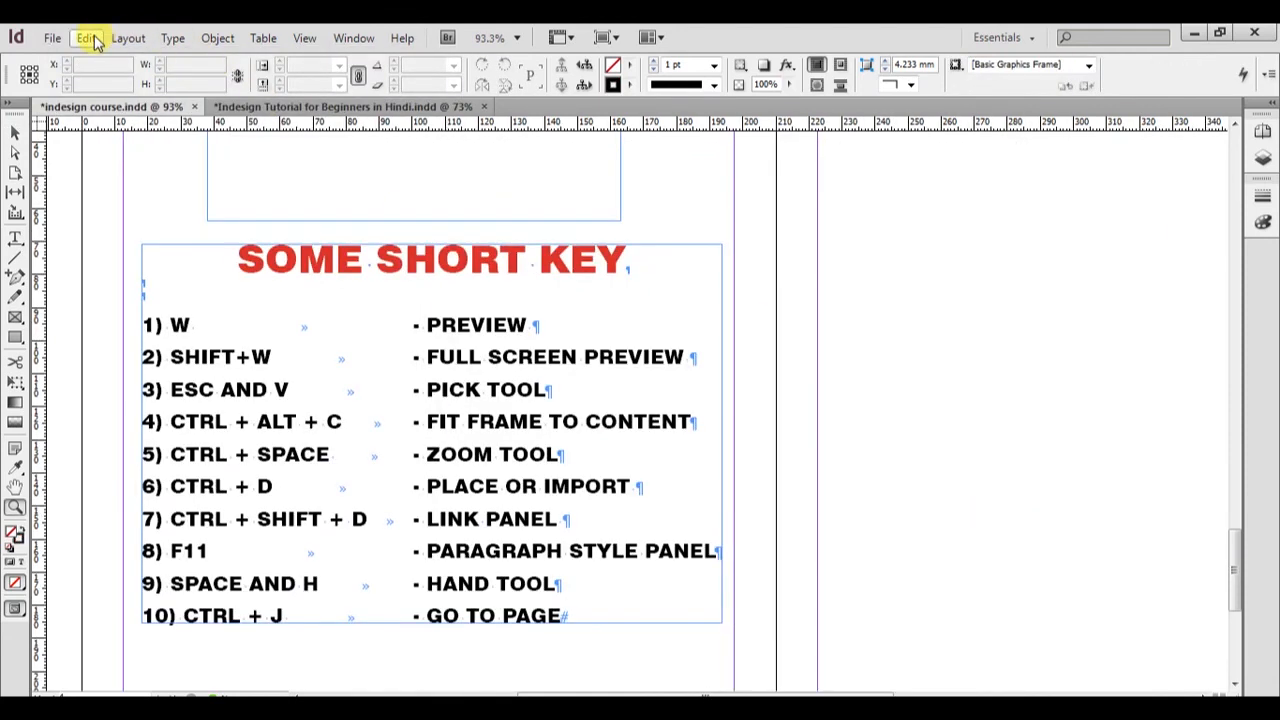
{"action": "left_click", "coordinate": [168, 39]}
{"action": "mouse_move", "coordinate": [200, 38]}
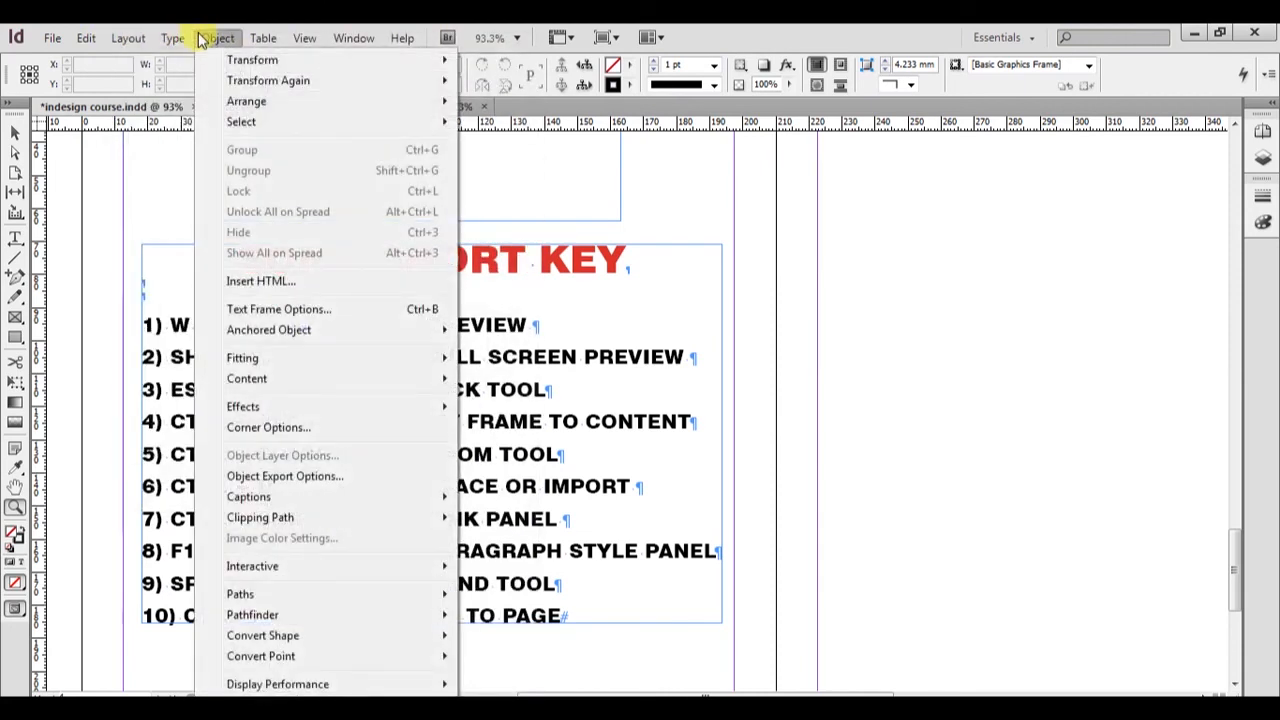
{"action": "mouse_move", "coordinate": [245, 43]}
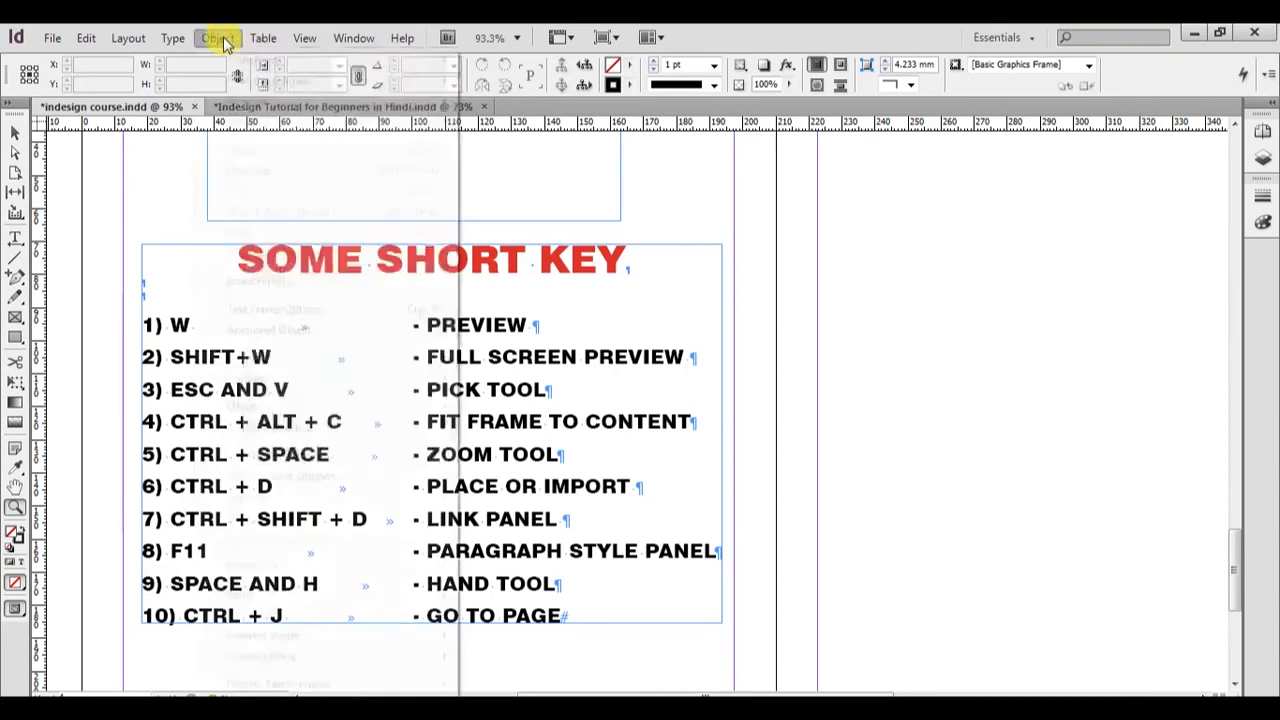
{"action": "left_click", "coordinate": [1112, 314]}
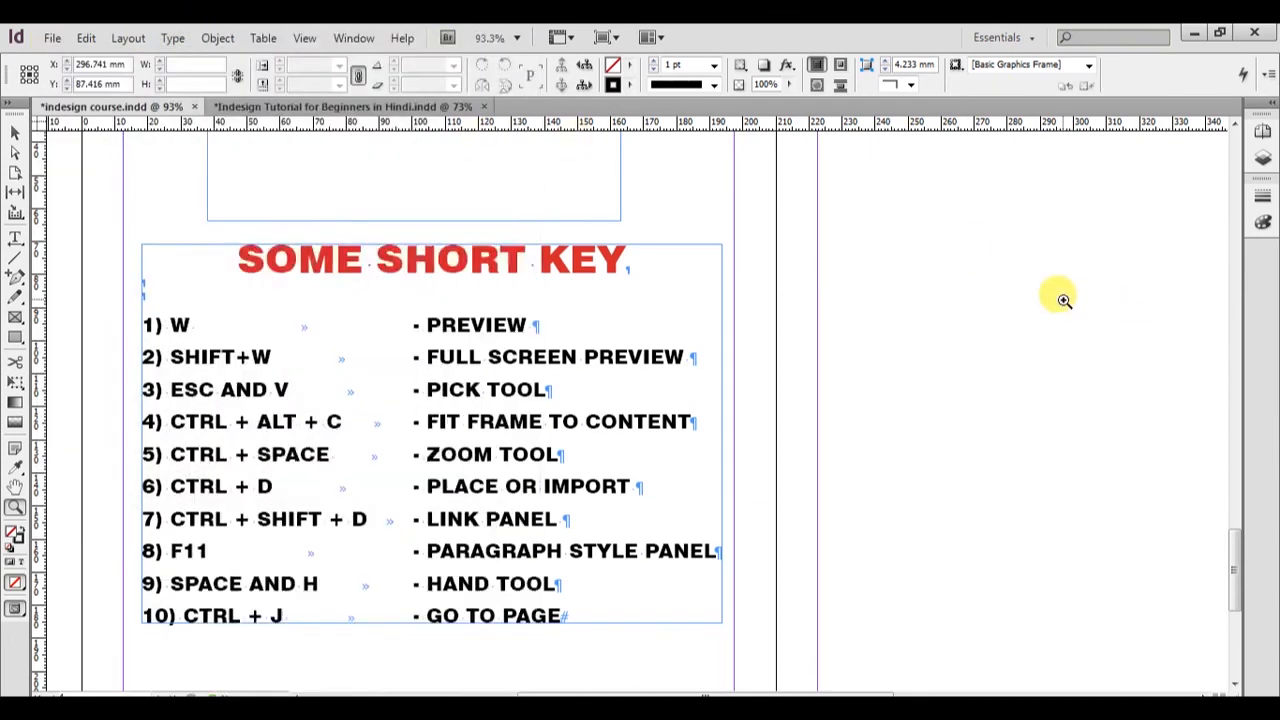
{"action": "left_click", "coordinate": [1061, 297]}
Bring up Go to Page from the layout commands with the shortcut list in view, and cancel it.
{"action": "left_click_drag", "start_coordinate": [489, 335], "coordinate": [887, 277]}
{"action": "left_click_drag", "start_coordinate": [343, 417], "coordinate": [570, 325]}
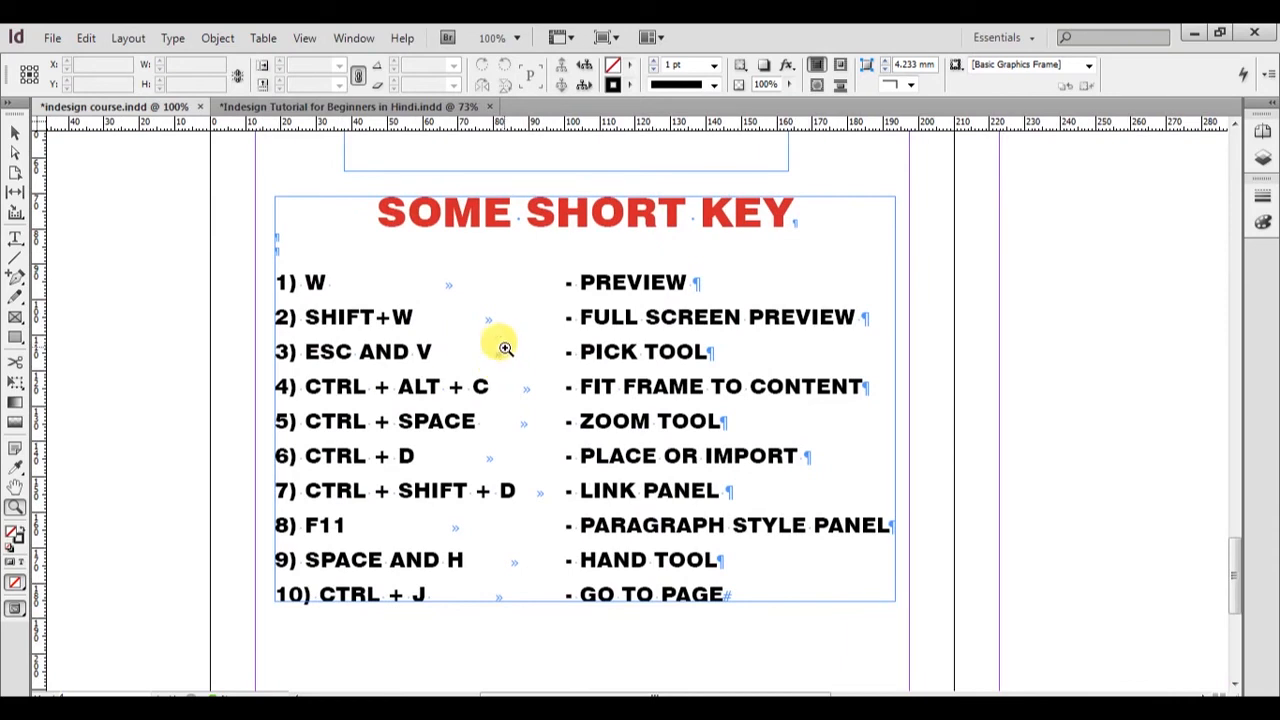
{"action": "left_click_drag", "start_coordinate": [677, 382], "coordinate": [614, 387]}
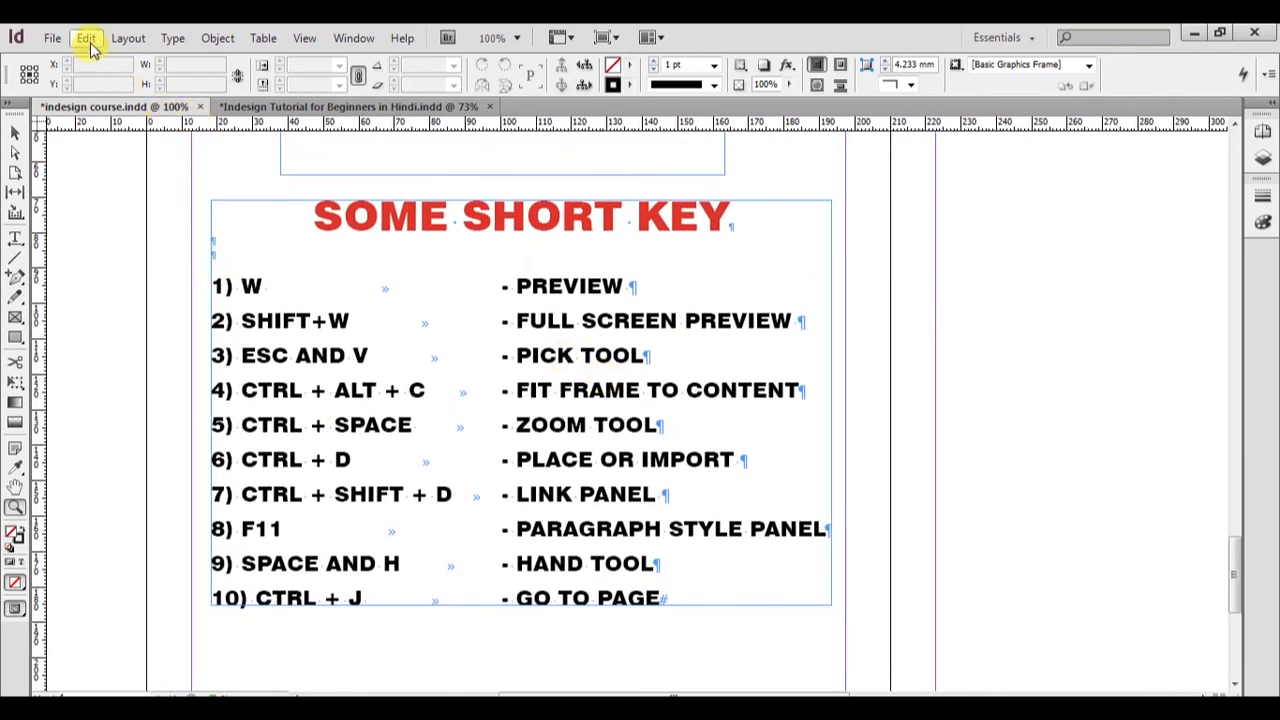
{"action": "left_click", "coordinate": [121, 40]}
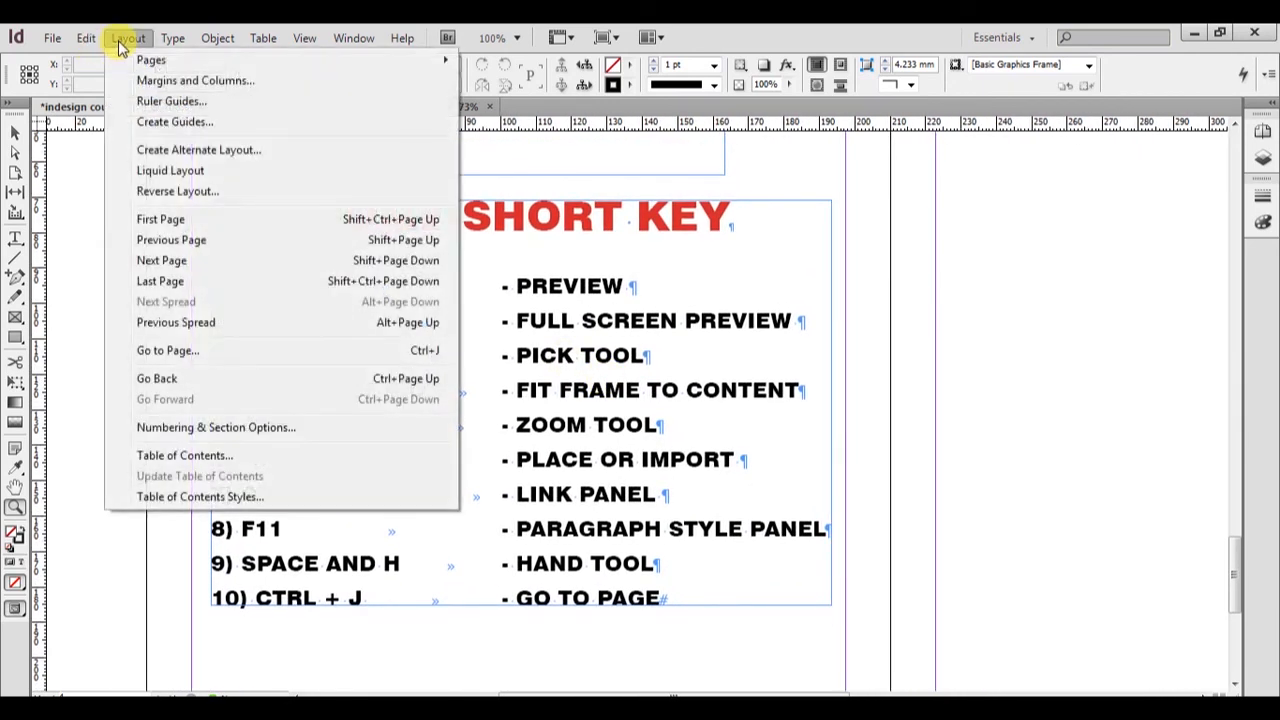
{"action": "left_click", "coordinate": [212, 352]}
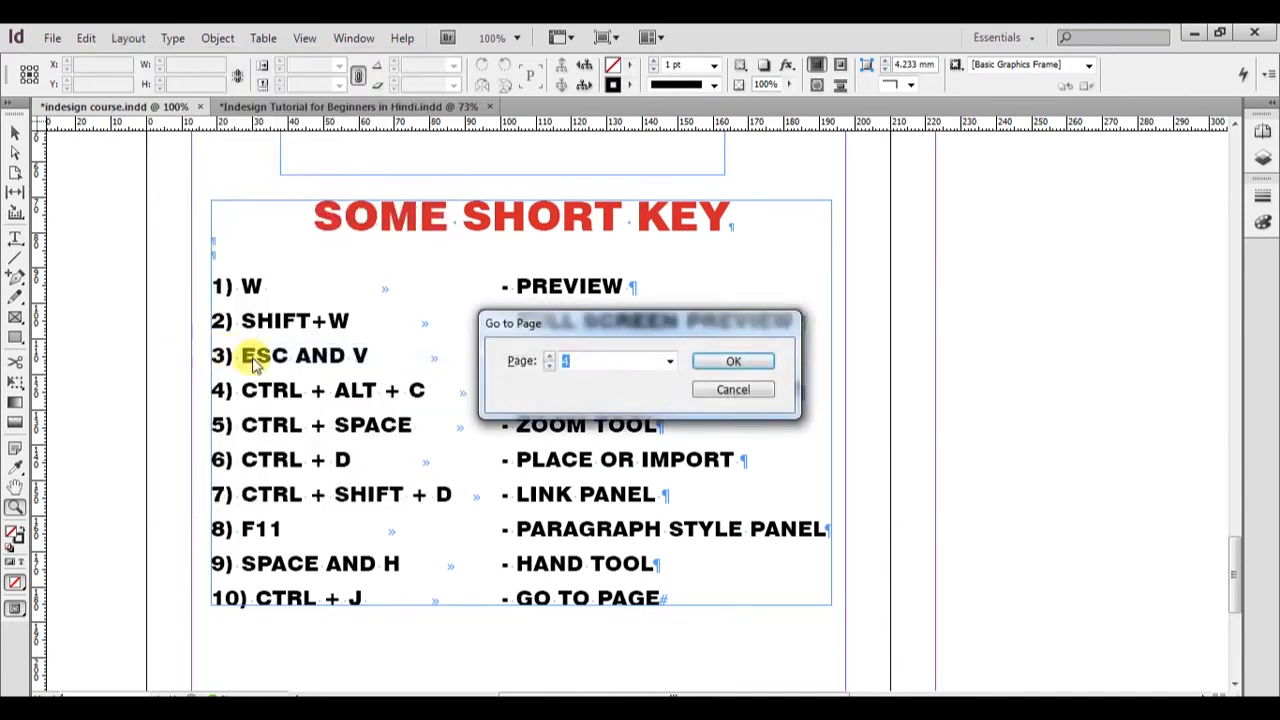
{"action": "key", "text": "Escape"}
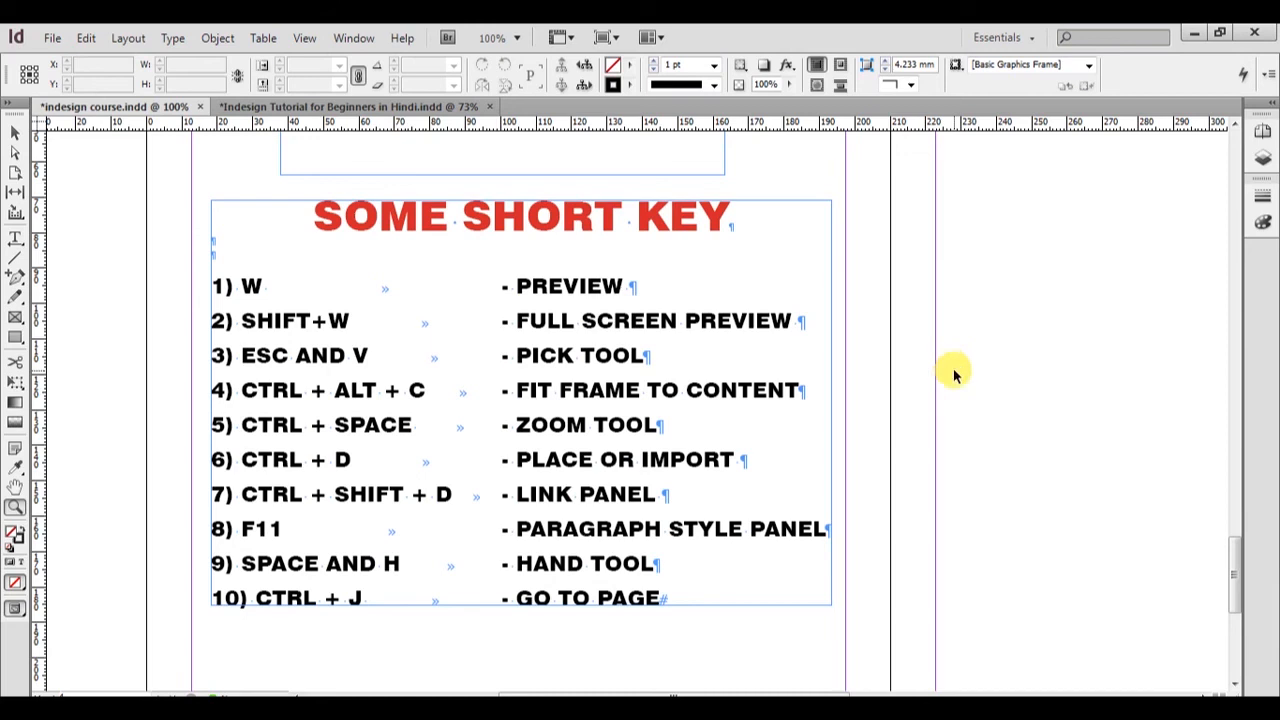
Search Quick Apply for "gotopa", open the Clipboard Handling preferences, and dismiss both without changing anything.
{"action": "key", "text": "ctrl+Return"}
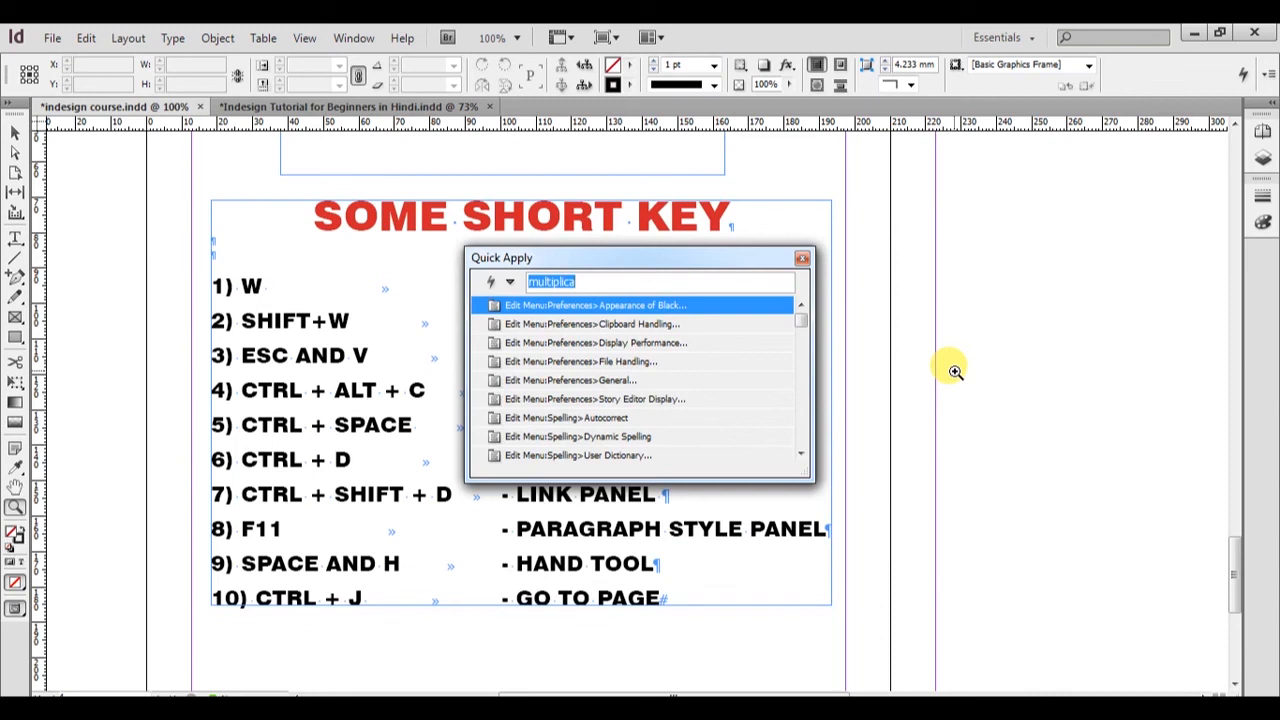
{"action": "type", "text": "gotopa"}
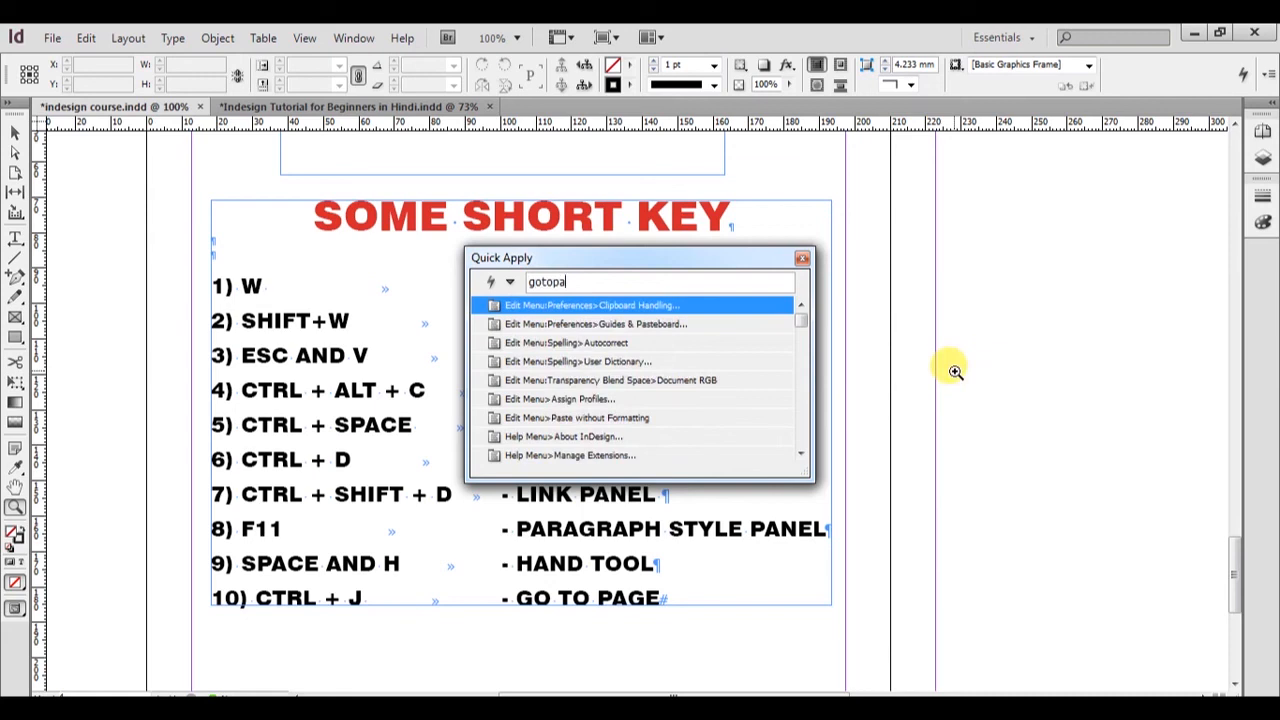
{"action": "left_click", "coordinate": [636, 308]}
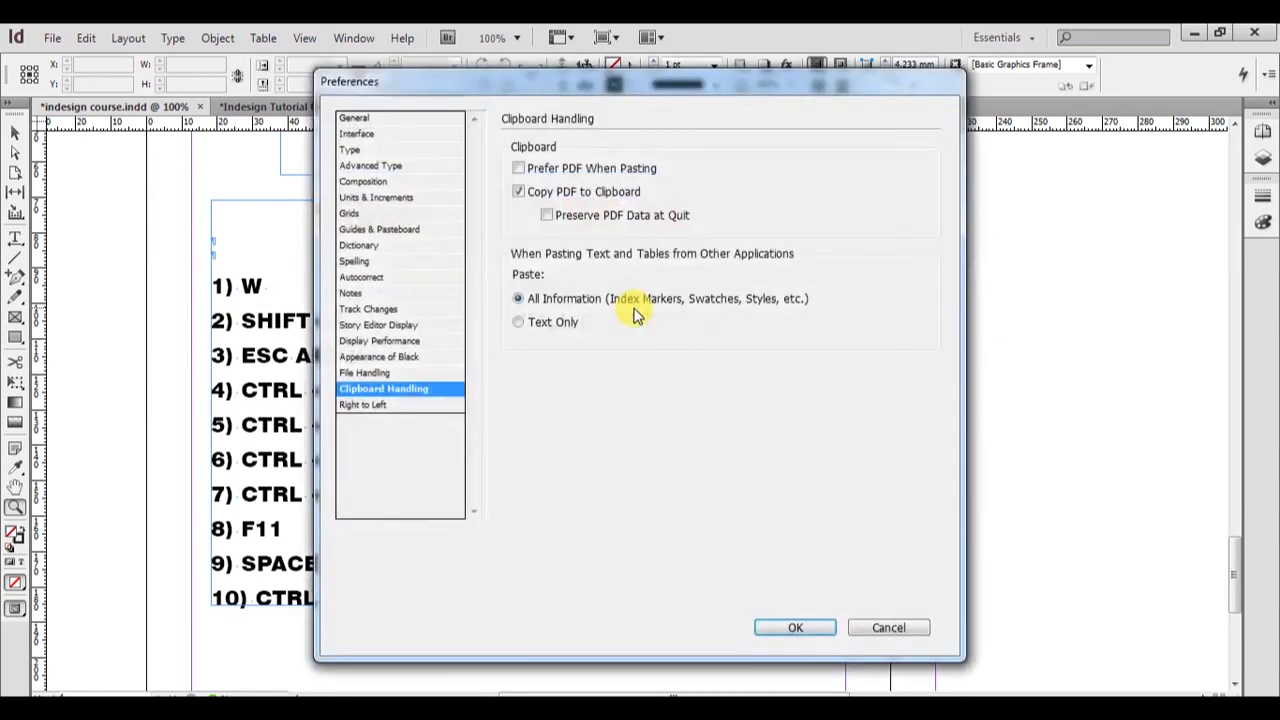
{"action": "left_click", "coordinate": [926, 631]}
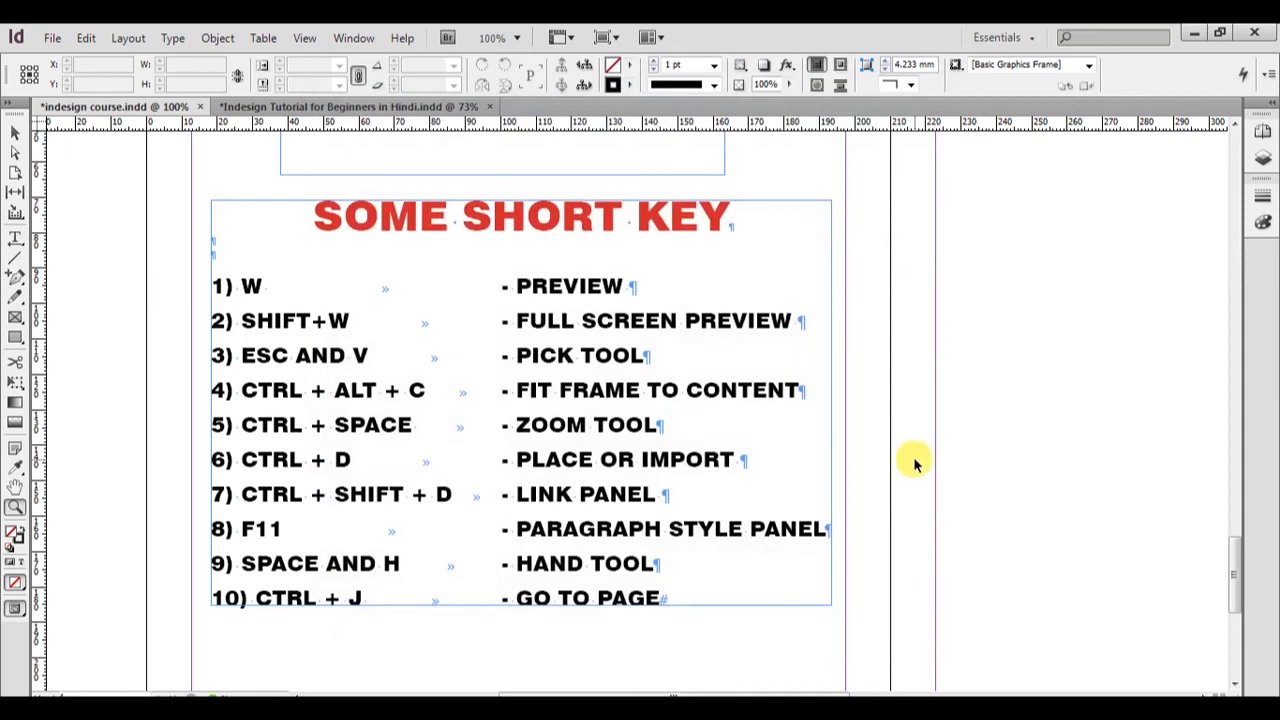
{"action": "key", "text": "ctrl+Return"}
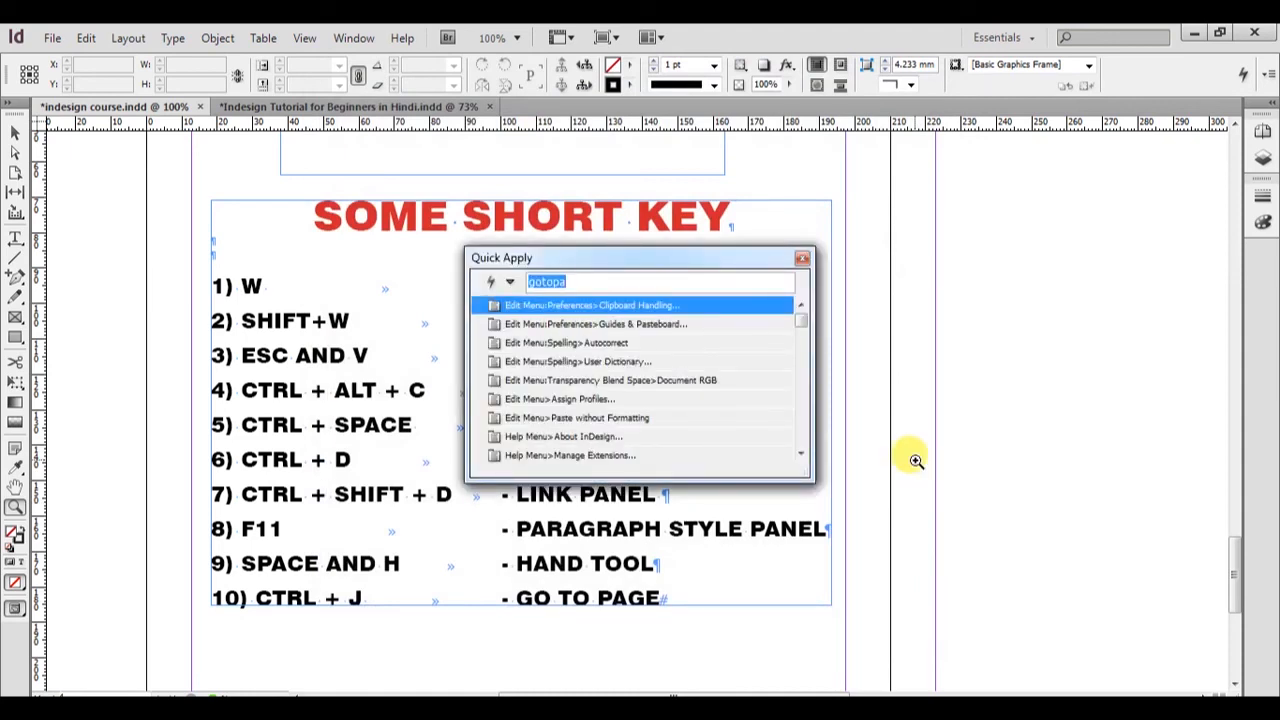
{"action": "key", "text": "Escape"}
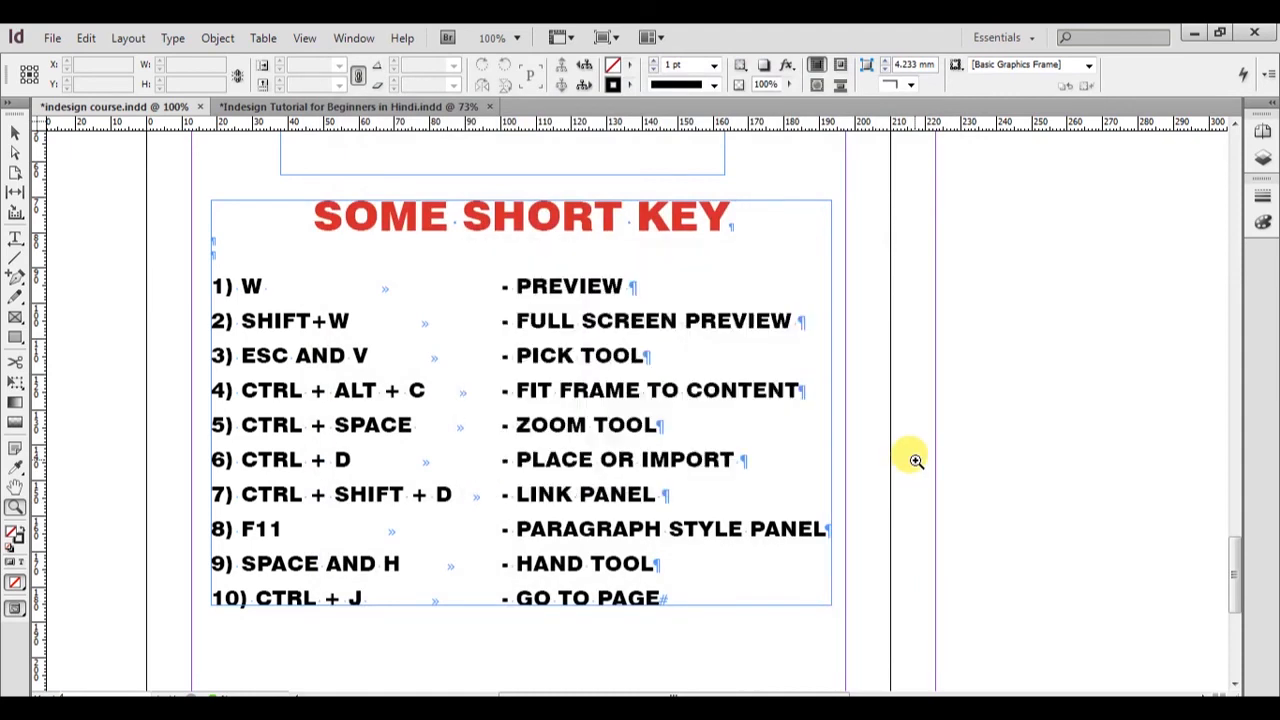
With the Selection tool active, search Quick Apply for "find", open Find/Change, and close it.
{"action": "left_click", "coordinate": [16, 132]}
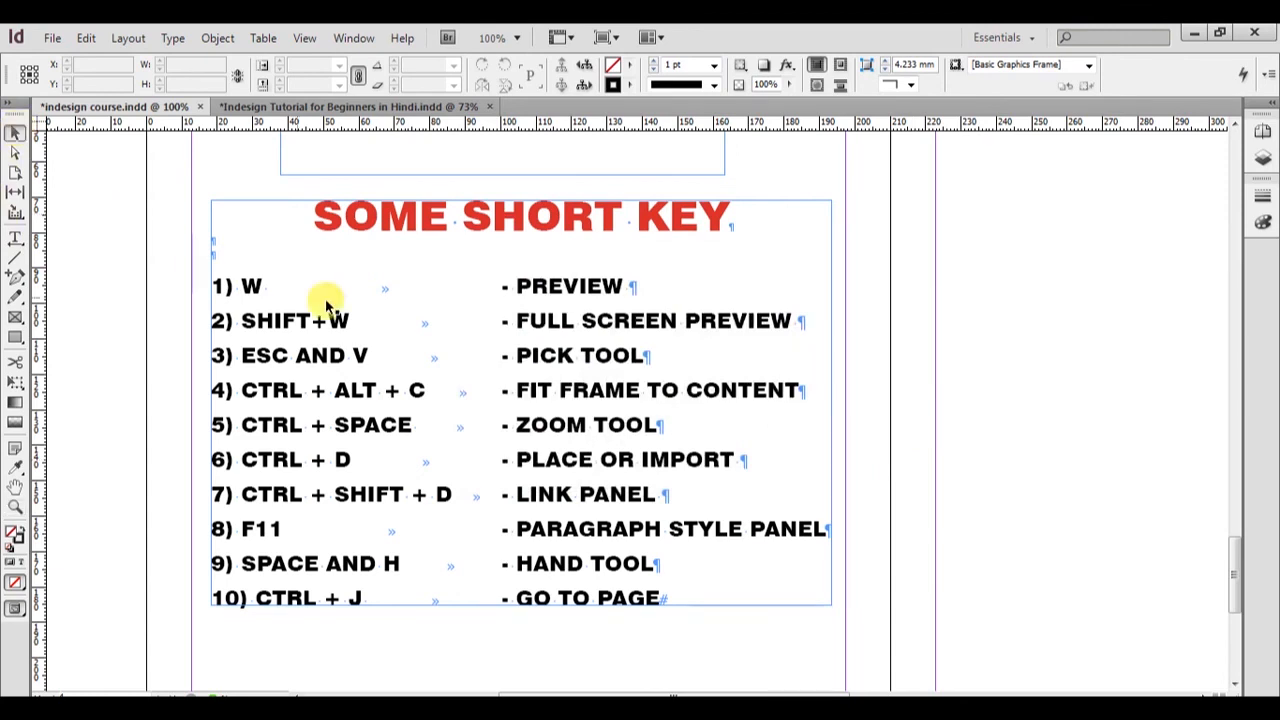
{"action": "key", "text": "ctrl+Return"}
{"action": "type", "text": "fint"}
{"action": "key", "text": "BackSpace"}
{"action": "type", "text": "d"}
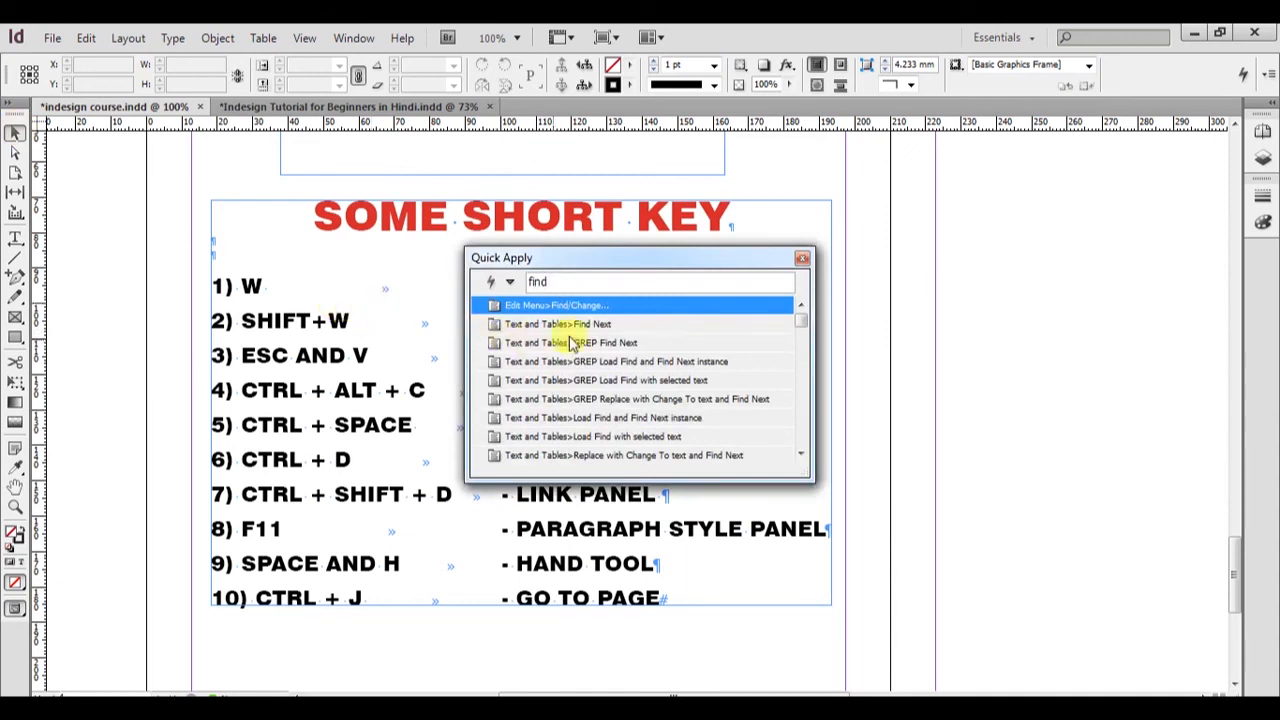
{"action": "left_click", "coordinate": [588, 307]}
{"action": "key", "text": "Escape"}
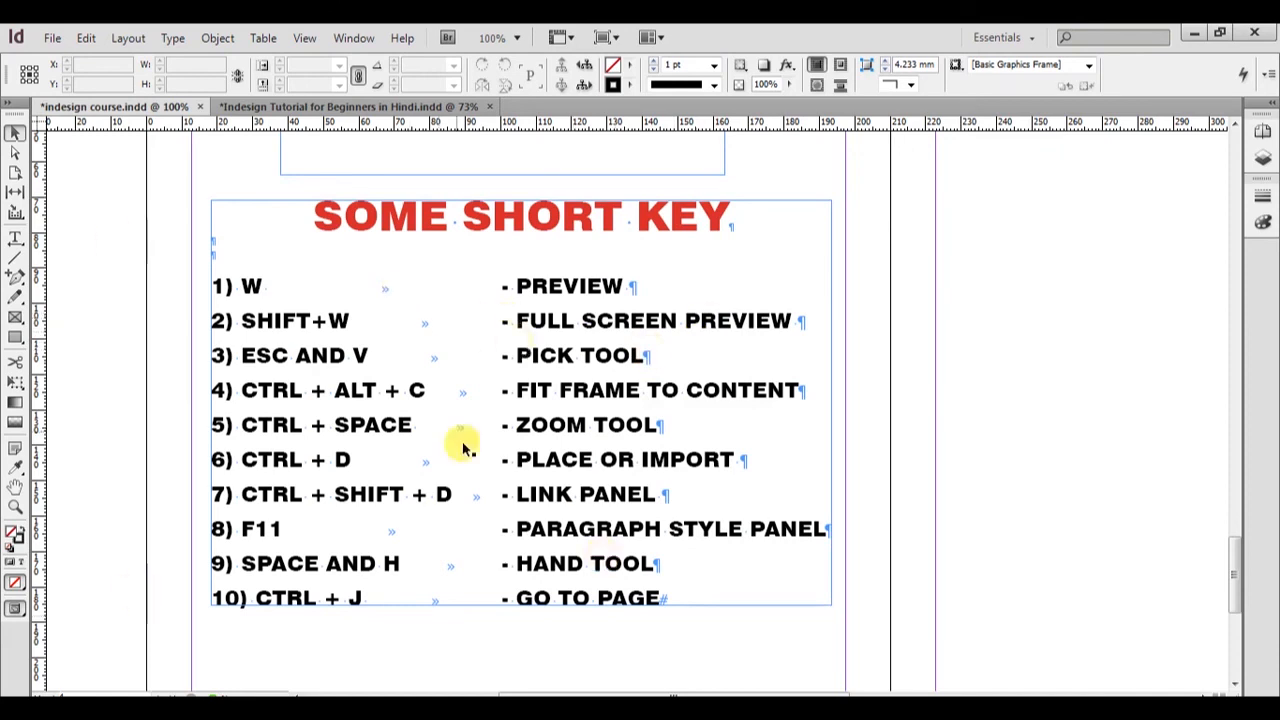
{"action": "left_click_drag", "start_coordinate": [623, 437], "coordinate": [651, 423]}
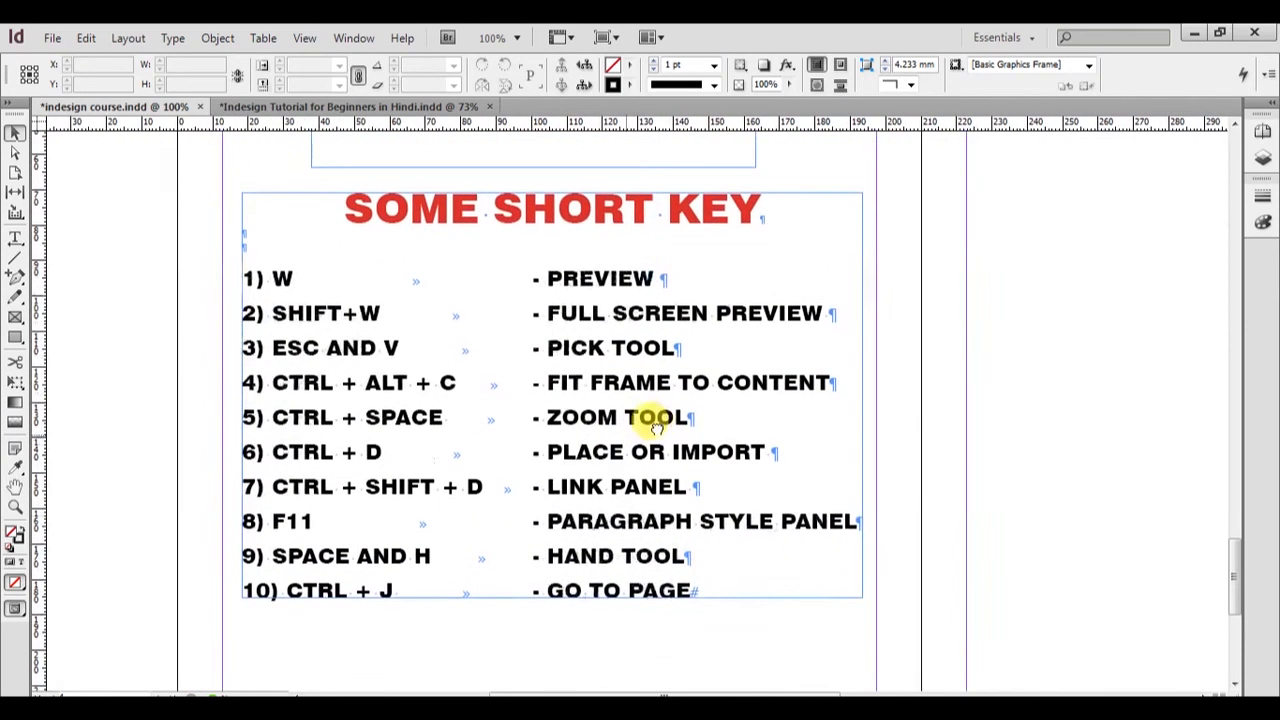
{"action": "scroll", "coordinate": [655, 427], "scroll_direction": "down", "scroll_amount": 5}
{"action": "left_click_drag", "start_coordinate": [946, 428], "coordinate": [834, 490]}
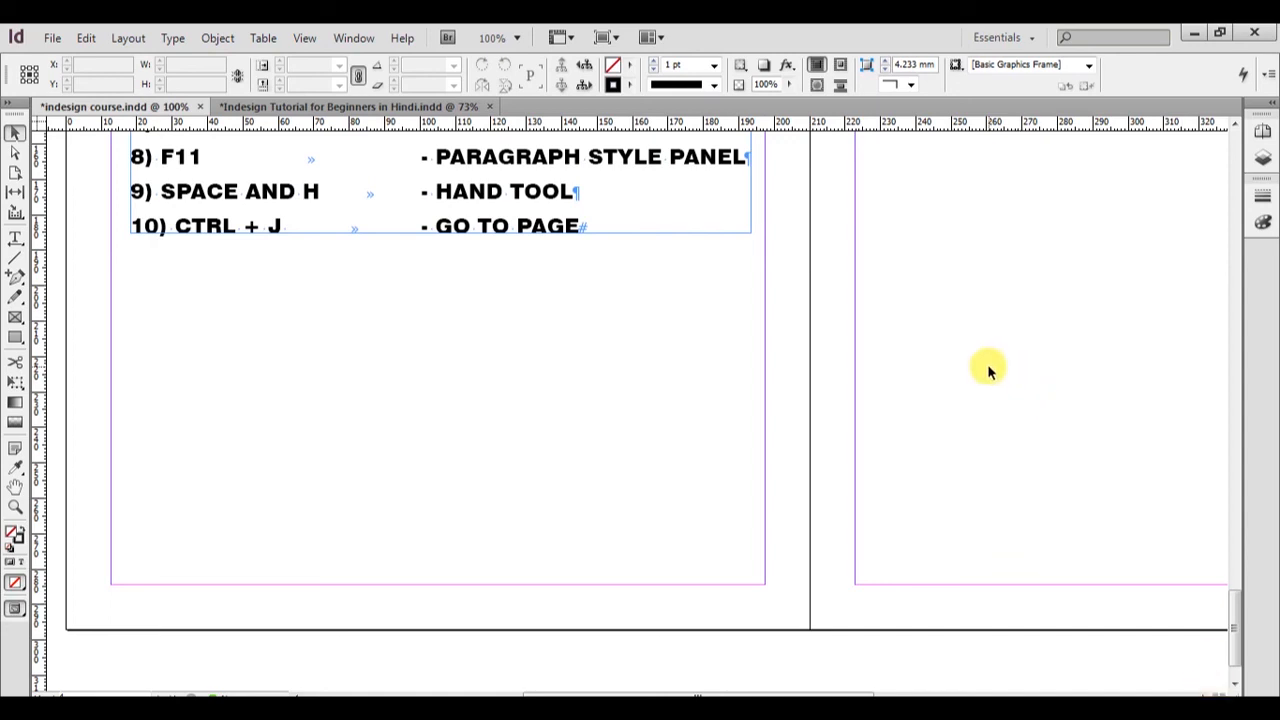
Zoom out to 50% and split the layout view to compare the contents page with the SOME SHORT KEY list.
{"action": "key", "text": "ctrl+minus"}
{"action": "key", "text": "ctrl+minus"}
{"action": "key", "text": "space"}
{"action": "left_click_drag", "start_coordinate": [930, 322], "coordinate": [857, 366]}
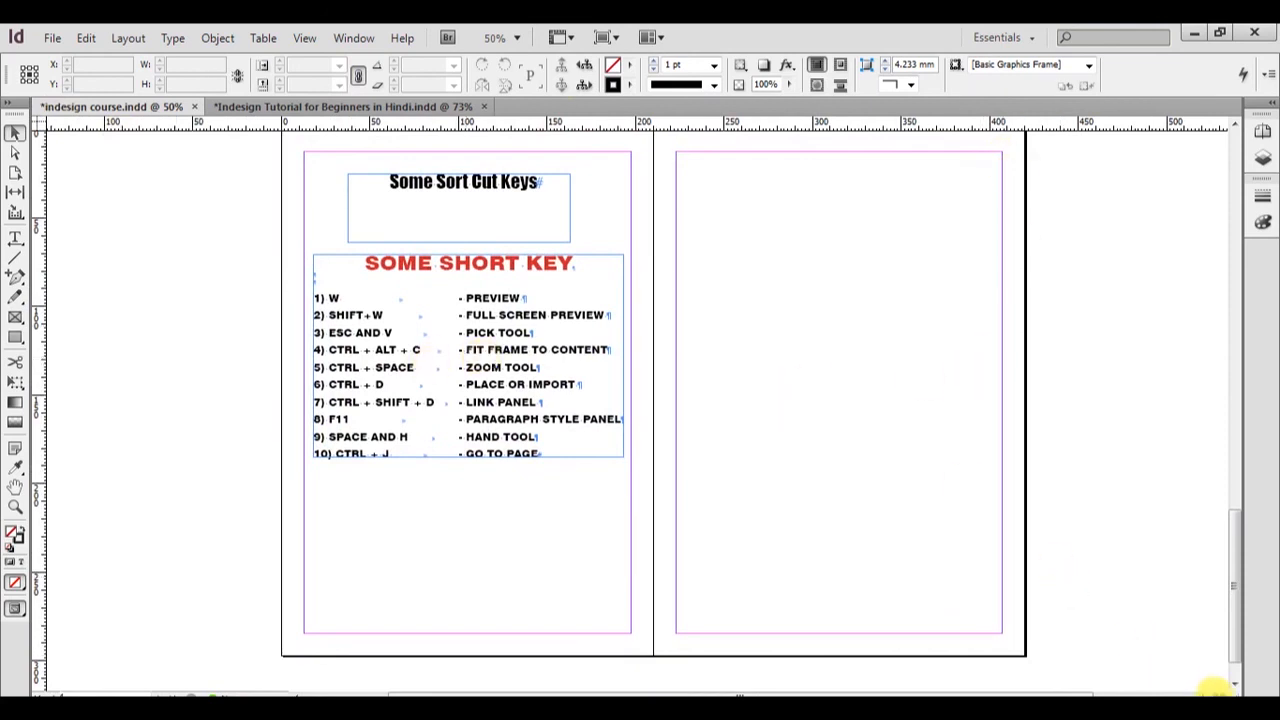
{"action": "left_click", "coordinate": [1219, 695]}
{"action": "key", "text": "space"}
{"action": "left_click_drag", "start_coordinate": [485, 264], "coordinate": [339, 350]}
{"action": "left_click_drag", "start_coordinate": [480, 360], "coordinate": [366, 292]}
{"action": "left_click", "coordinate": [890, 312]}
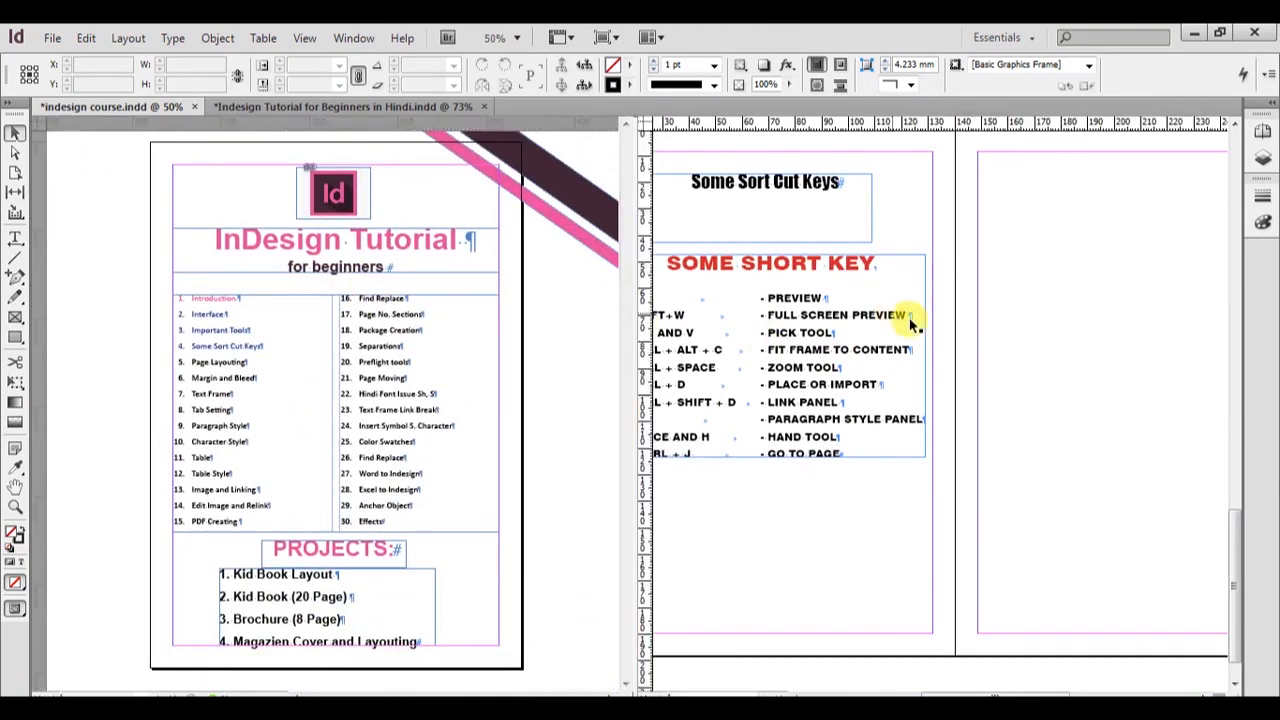
{"action": "key", "text": "space"}
{"action": "left_click_drag", "start_coordinate": [910, 400], "coordinate": [793, 268]}
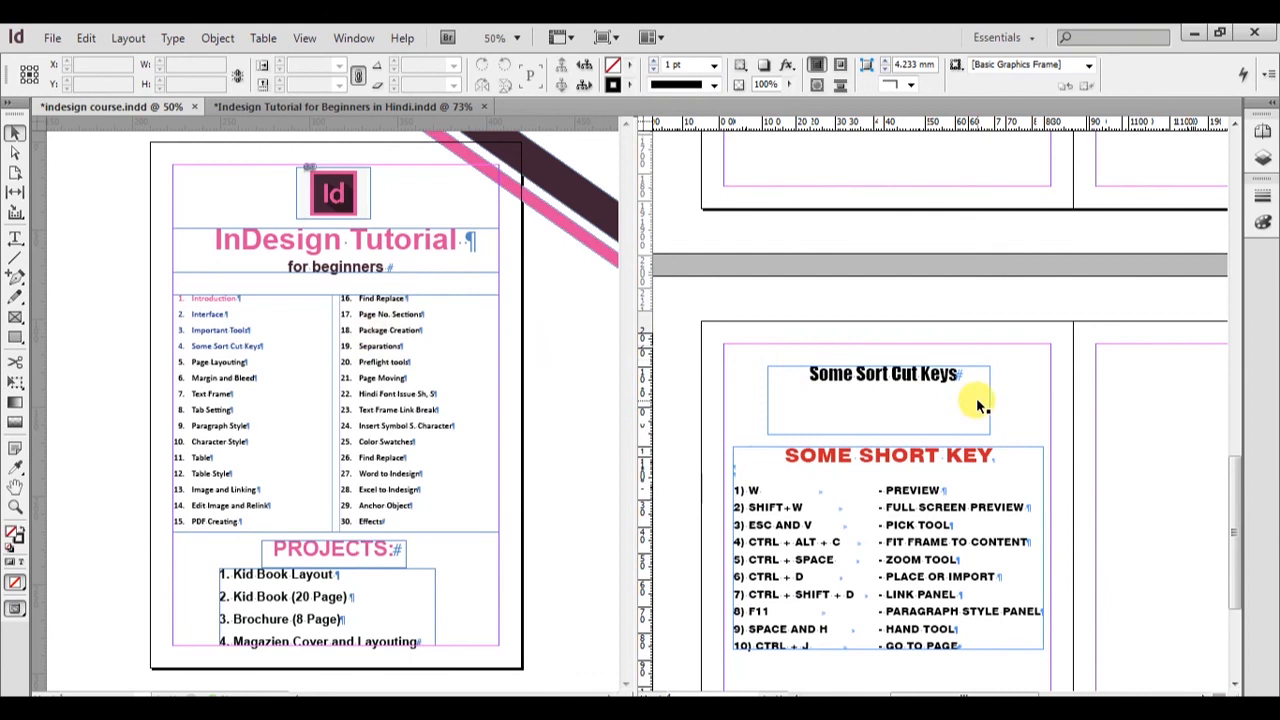
{"action": "scroll", "coordinate": [980, 405], "scroll_direction": "down", "scroll_amount": 4}
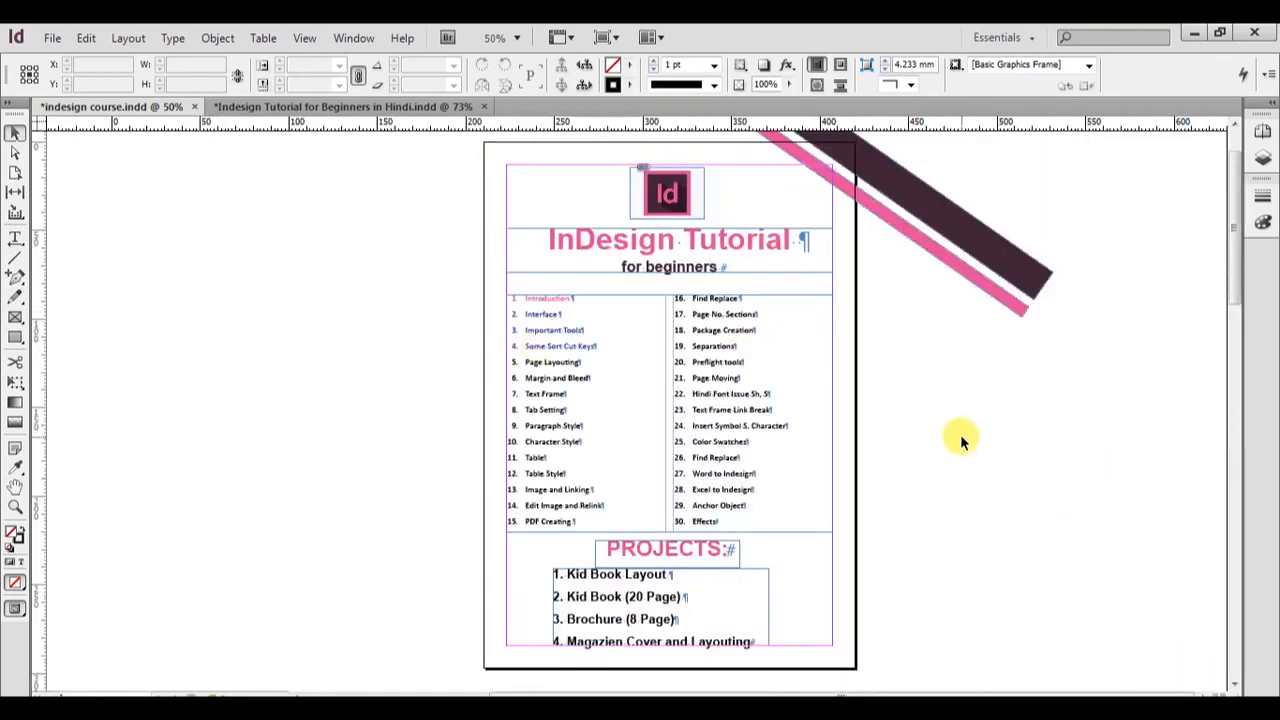
Look over the contents page and the Interface and Important Tools pages that follow it.
{"action": "scroll", "coordinate": [771, 277], "scroll_direction": "down", "scroll_amount": 2}
{"action": "scroll", "coordinate": [720, 403], "scroll_direction": "up", "scroll_amount": 1}
{"action": "scroll", "coordinate": [720, 403], "scroll_direction": "up", "scroll_amount": 2}
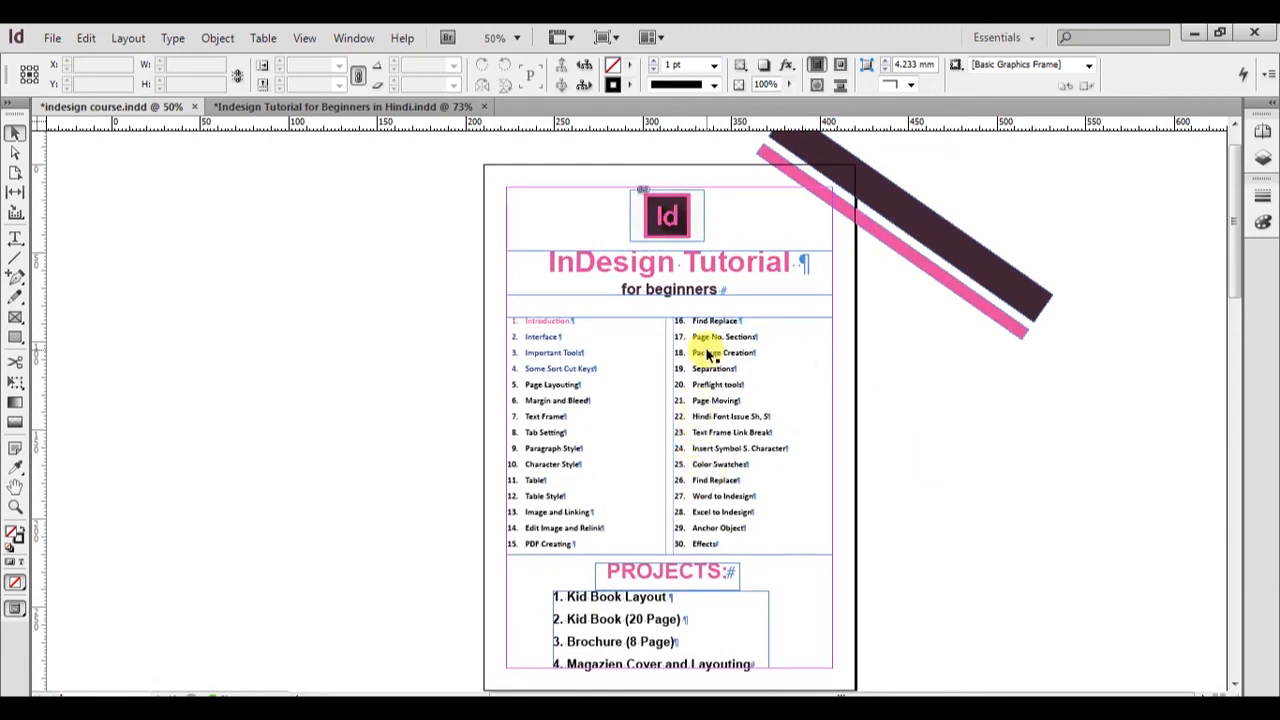
{"action": "scroll", "coordinate": [590, 302], "scroll_direction": "down", "scroll_amount": 2}
{"action": "scroll", "coordinate": [590, 302], "scroll_direction": "down", "scroll_amount": 4}
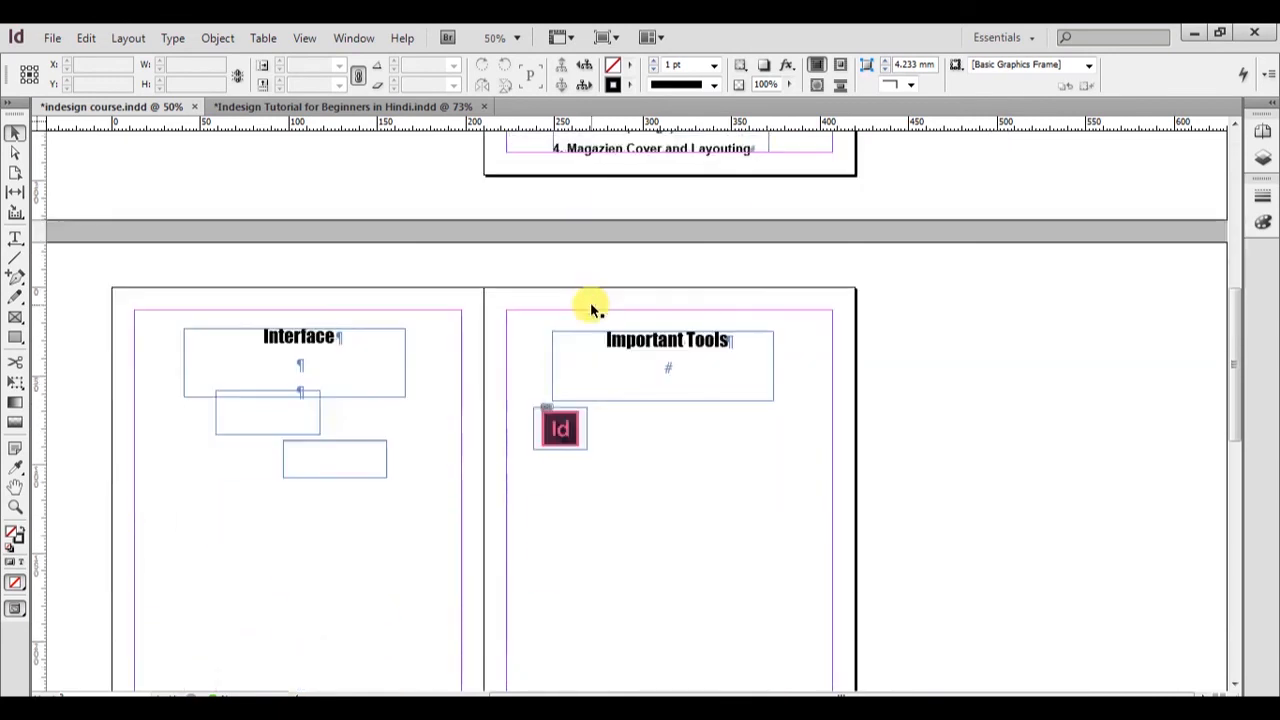
{"action": "left_click_drag", "start_coordinate": [512, 427], "coordinate": [472, 556]}
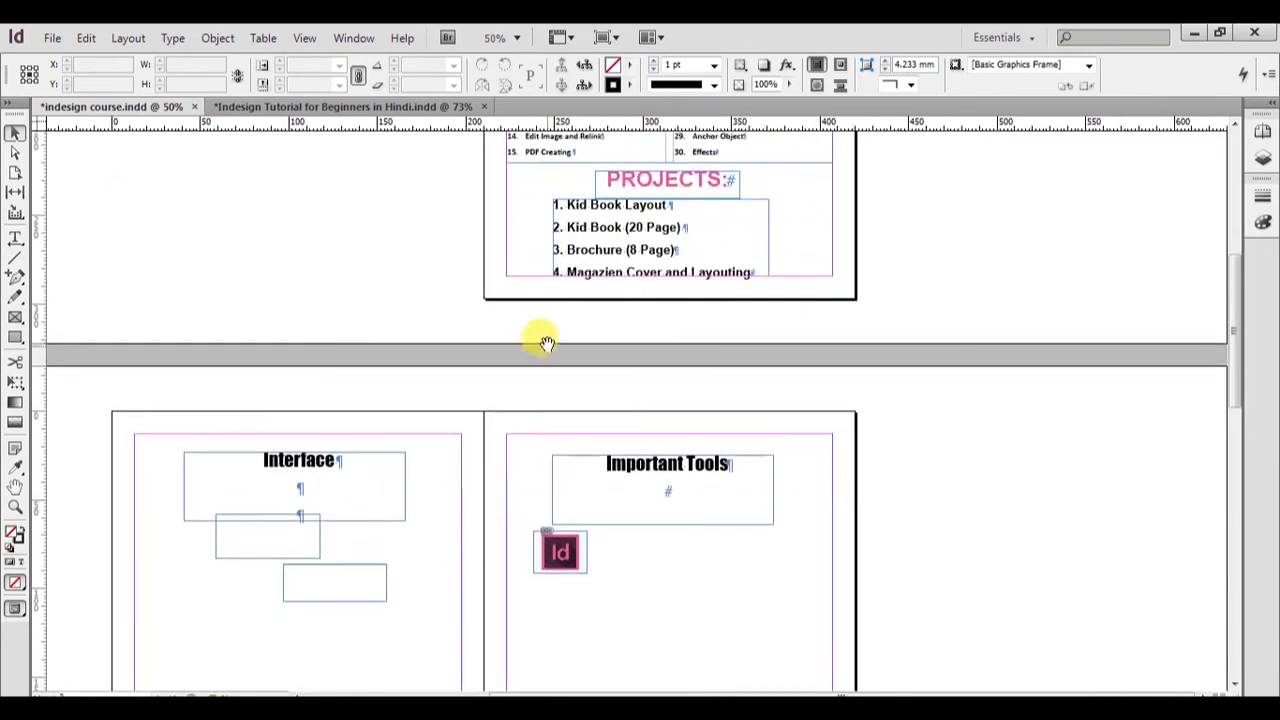
{"action": "left_click_drag", "start_coordinate": [514, 480], "coordinate": [541, 272]}
Go to the Some Sort Cut Keys page and enlarge its shortcut list with the Zoom tool.
{"action": "scroll", "coordinate": [541, 272], "scroll_direction": "down", "scroll_amount": 7}
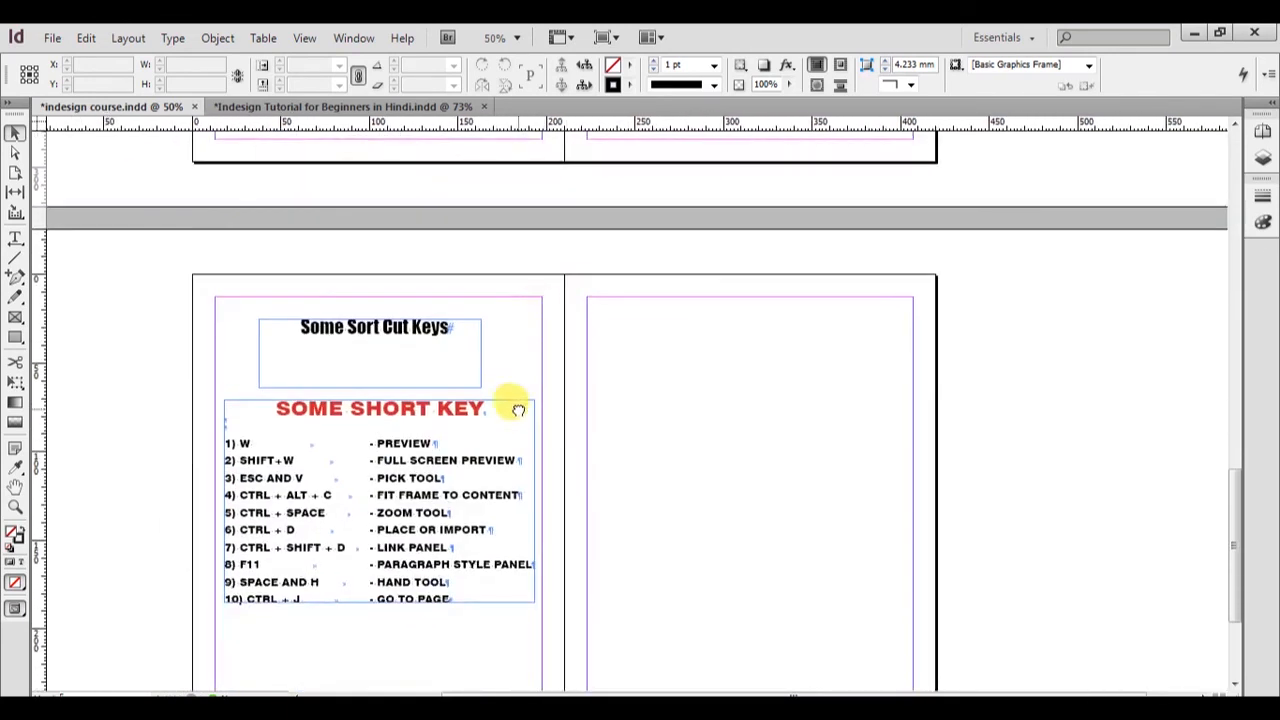
{"action": "key", "text": "z"}
{"action": "left_click_drag", "start_coordinate": [237, 234], "coordinate": [617, 543]}
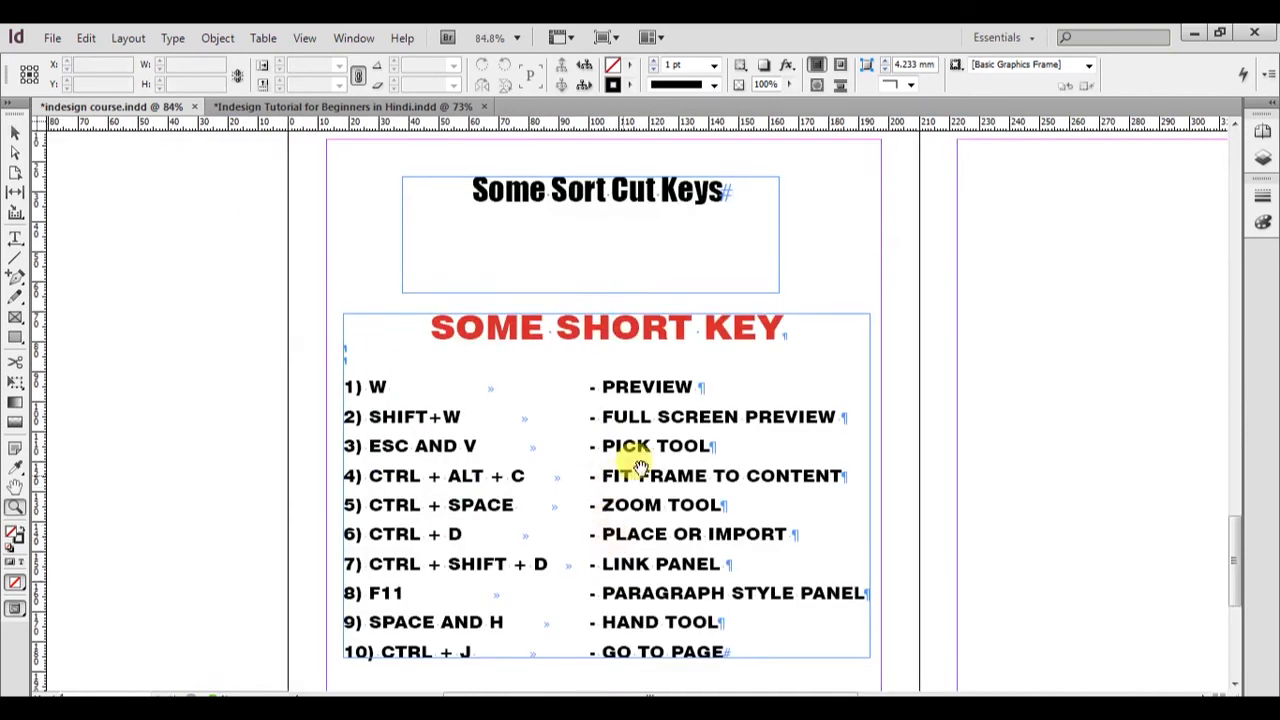
{"action": "left_click_drag", "start_coordinate": [676, 424], "coordinate": [667, 431]}
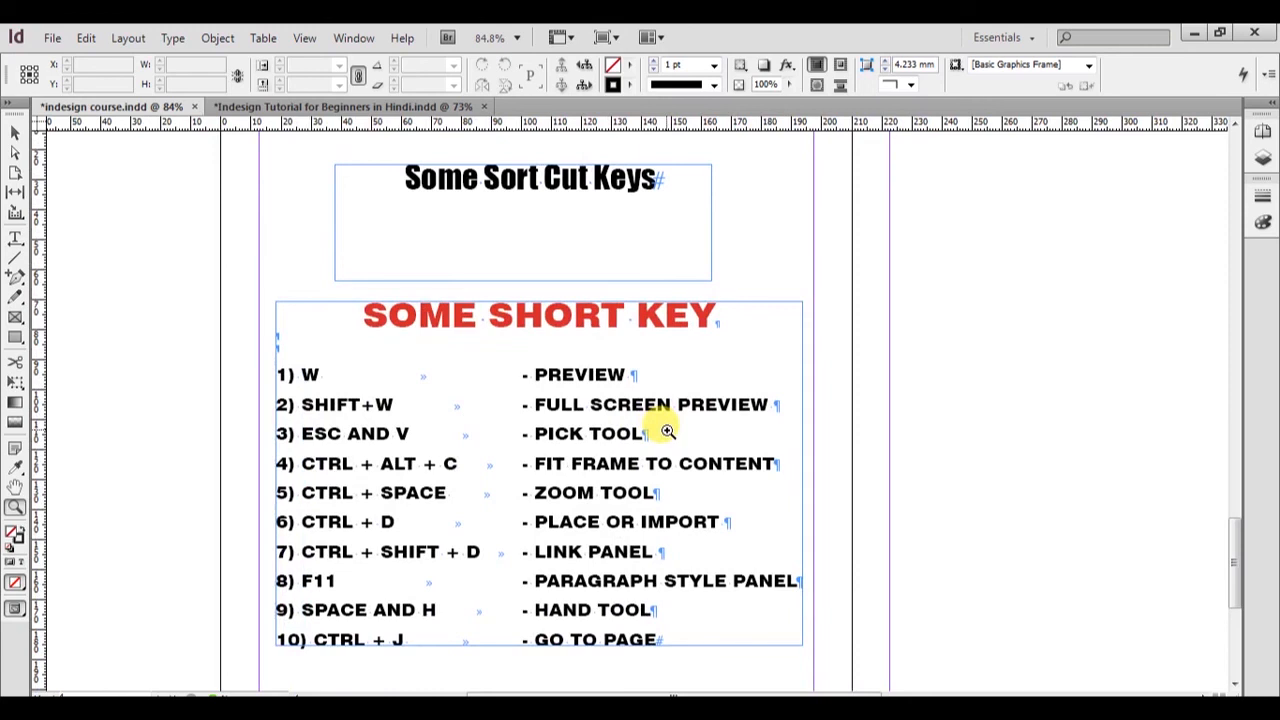
Highlight Page Layouting through Text Frame in the enlarged contents list with the Type tool, and return to the Selection tool.
{"action": "scroll", "coordinate": [667, 431], "scroll_direction": "up", "scroll_amount": 10}
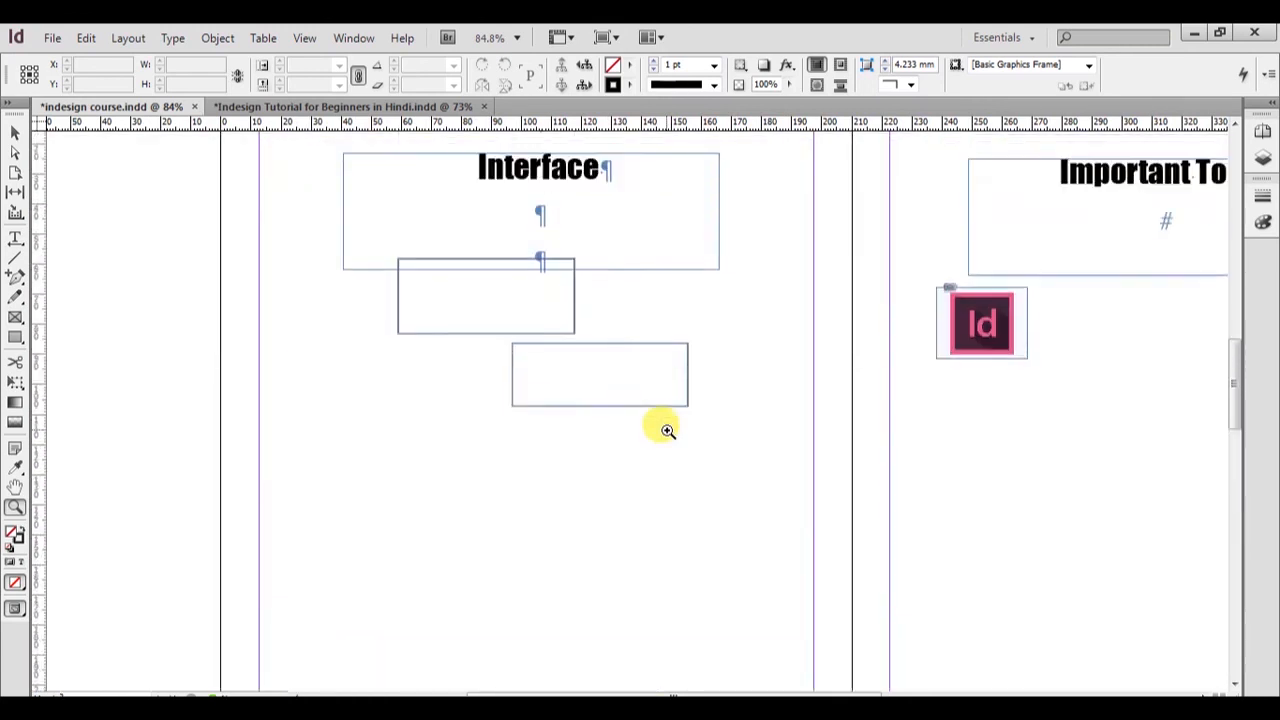
{"action": "scroll", "coordinate": [667, 431], "scroll_direction": "up", "scroll_amount": 5}
{"action": "key", "text": "space"}
{"action": "left_click_drag", "start_coordinate": [849, 290], "coordinate": [503, 480]}
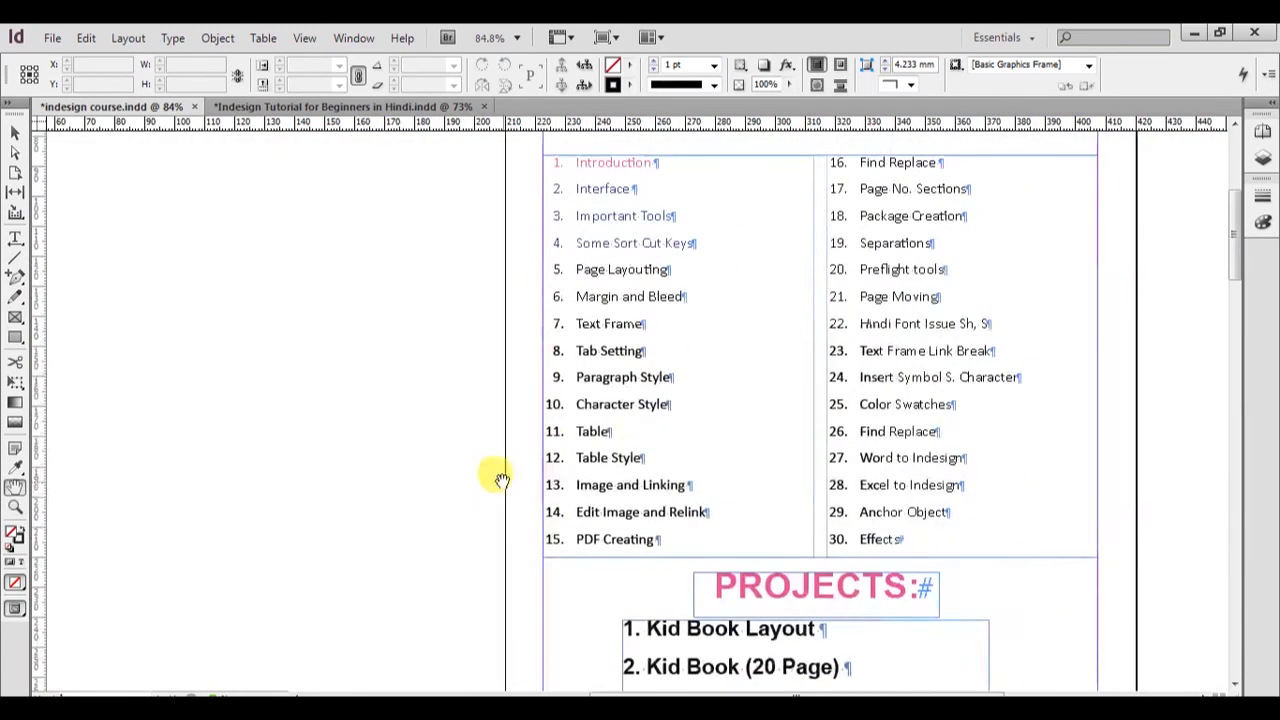
{"action": "left_click_drag", "start_coordinate": [655, 360], "coordinate": [575, 501]}
{"action": "left_click_drag", "start_coordinate": [383, 240], "coordinate": [1215, 535]}
{"action": "left_click", "coordinate": [14, 243]}
{"action": "left_click_drag", "start_coordinate": [160, 428], "coordinate": [268, 497]}
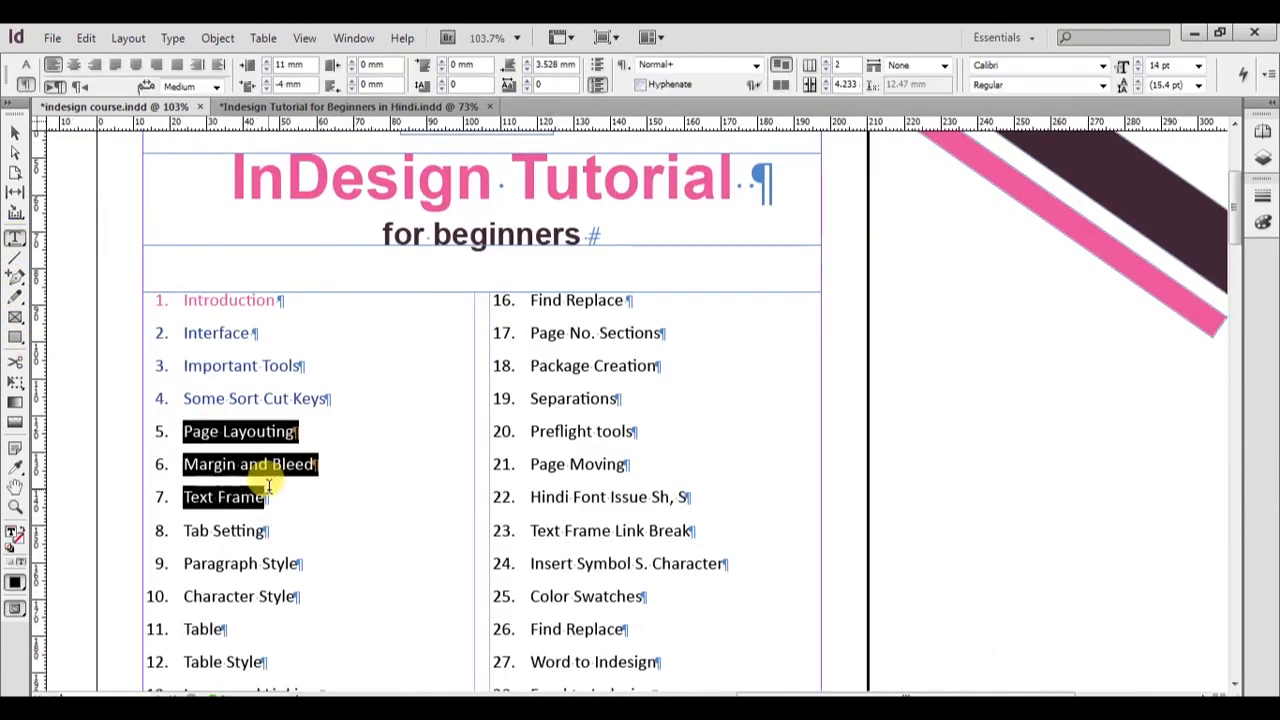
{"action": "left_click", "coordinate": [14, 131]}
Review the rest of the contents list and the Interface and Important Tools pages at close range.
{"action": "scroll", "coordinate": [530, 350], "scroll_direction": "down", "scroll_amount": 5}
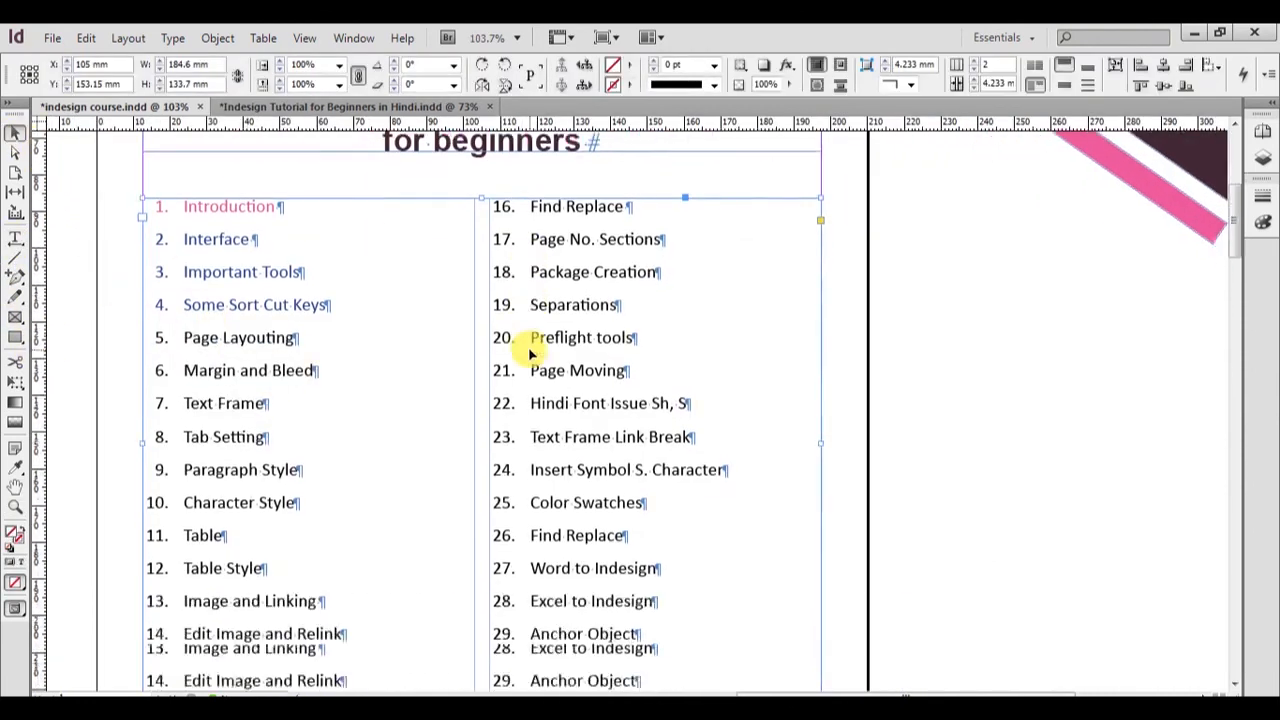
{"action": "scroll", "coordinate": [530, 355], "scroll_direction": "down", "scroll_amount": 10}
{"action": "scroll", "coordinate": [731, 371], "scroll_direction": "left", "scroll_amount": 6}
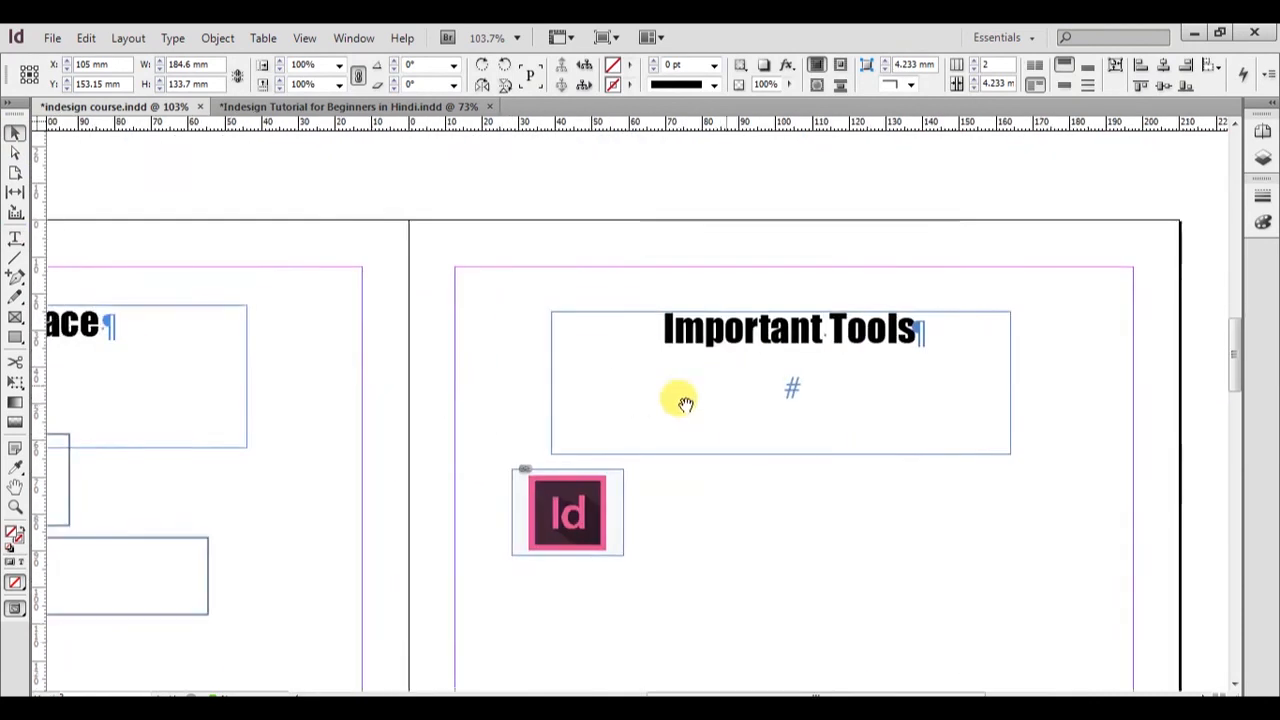
{"action": "left_click_drag", "start_coordinate": [654, 442], "coordinate": [636, 420]}
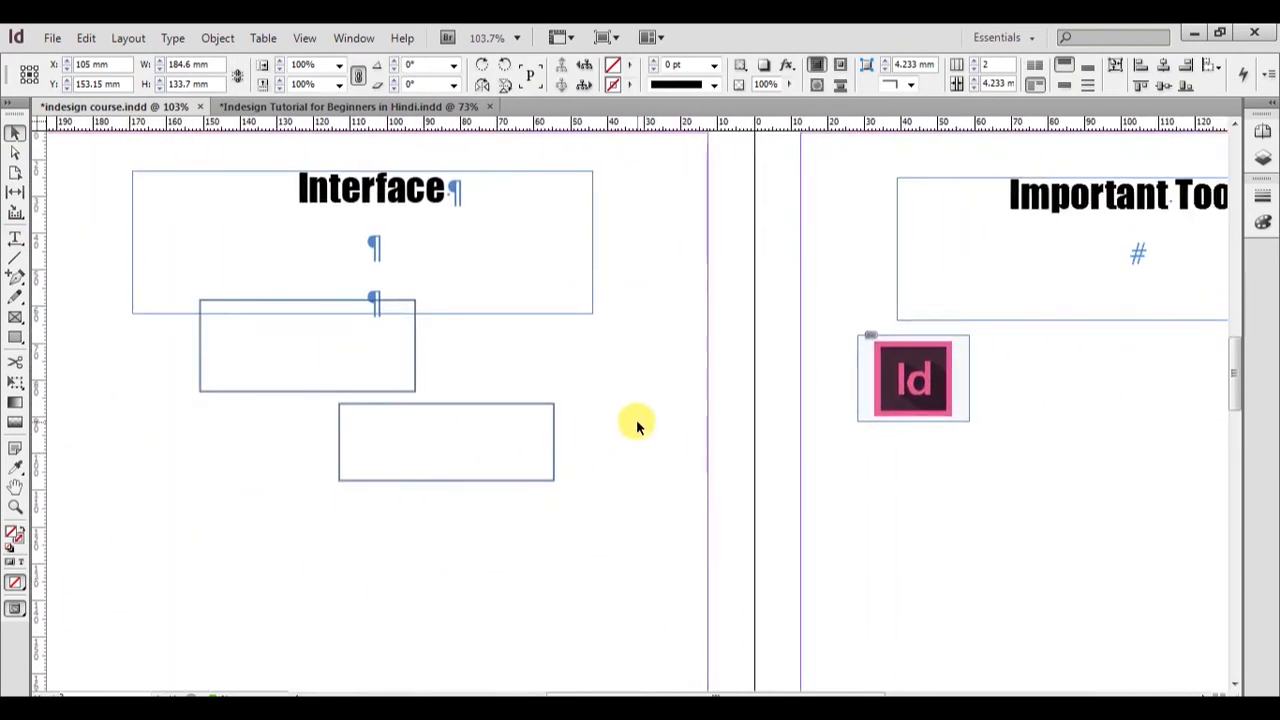